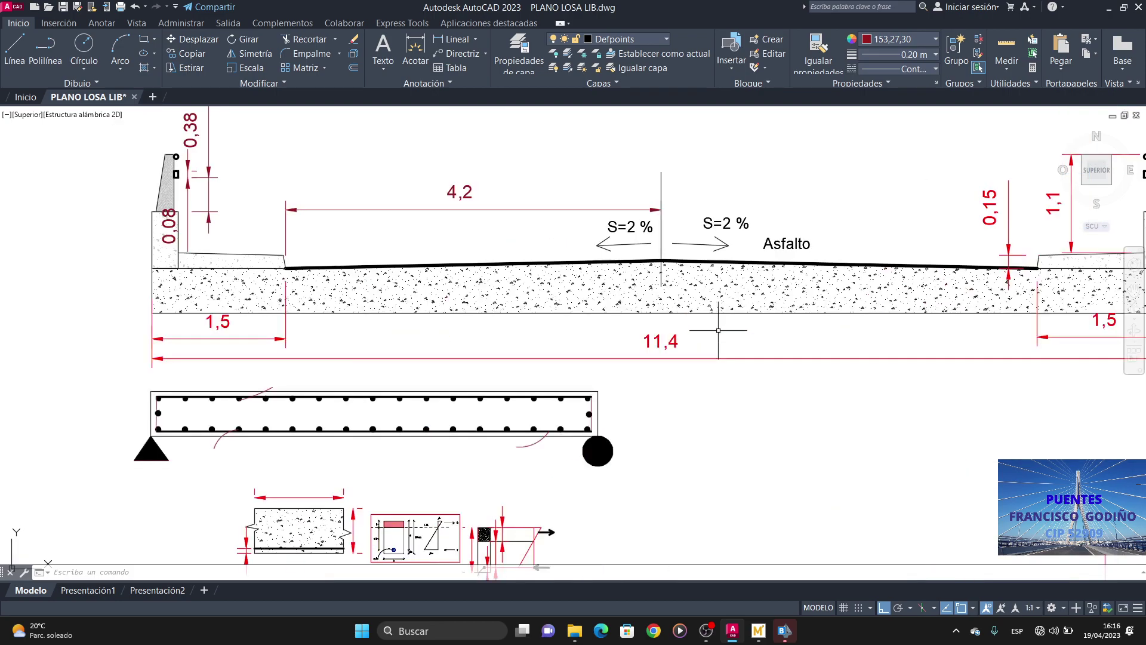
Step: Add a 3.6 m horizontal linear dimension from the road centreline towards the left kerb, placed above the 4.2 dimension
{"action": "scroll", "coordinate": [674, 370], "scroll_direction": "down", "scroll_amount": 1}
{"action": "left_click_drag", "start_coordinate": [674, 370], "coordinate": [637, 412]}
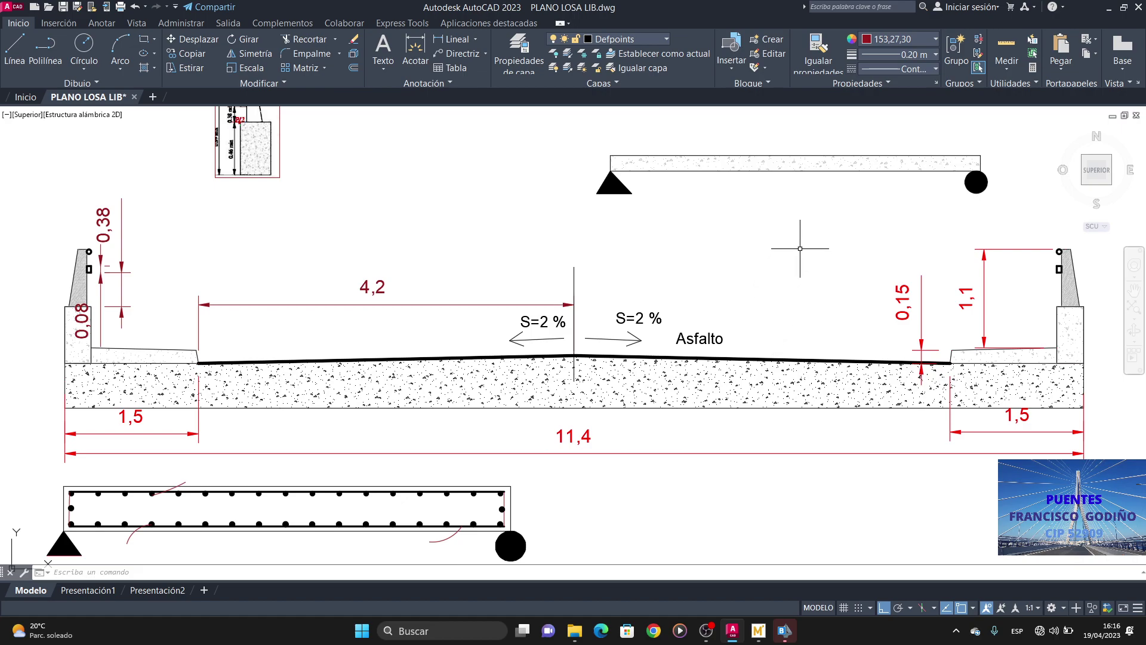
{"action": "left_click", "coordinate": [418, 47]}
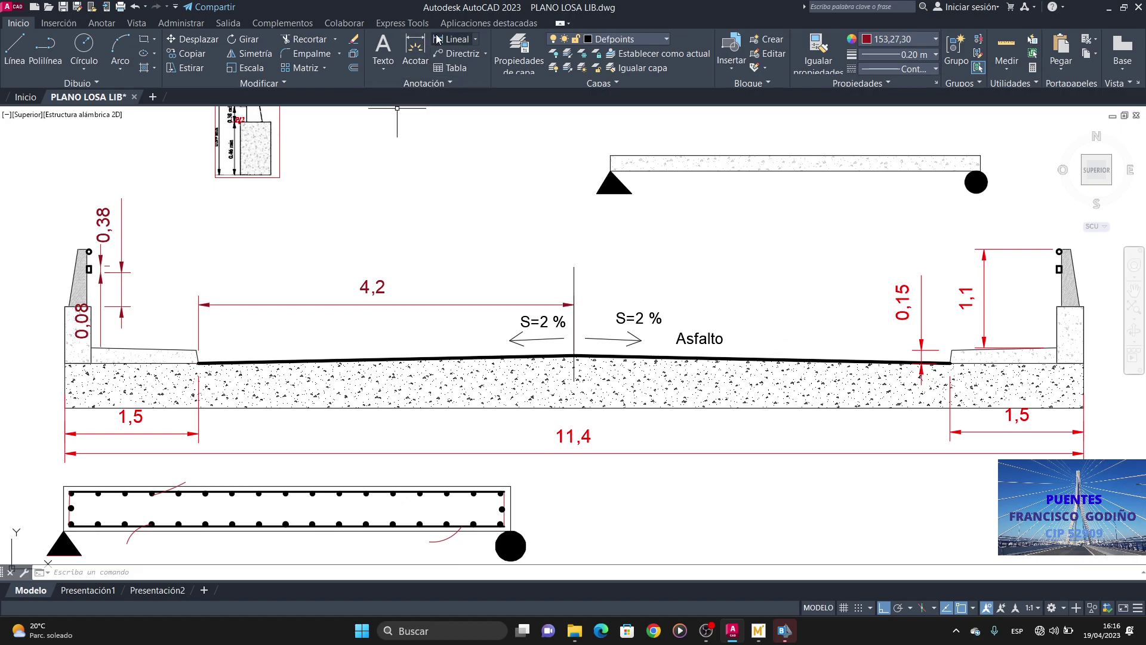
{"action": "left_click", "coordinate": [575, 322]}
{"action": "type", "text": "3.6"}
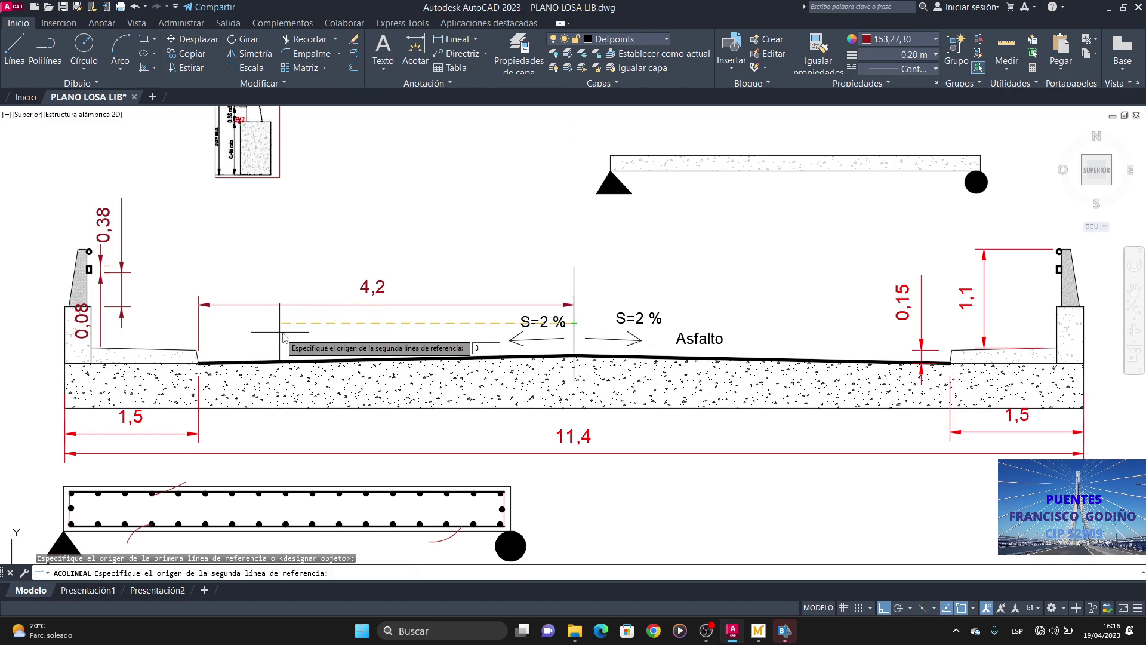
{"action": "key", "text": "Return"}
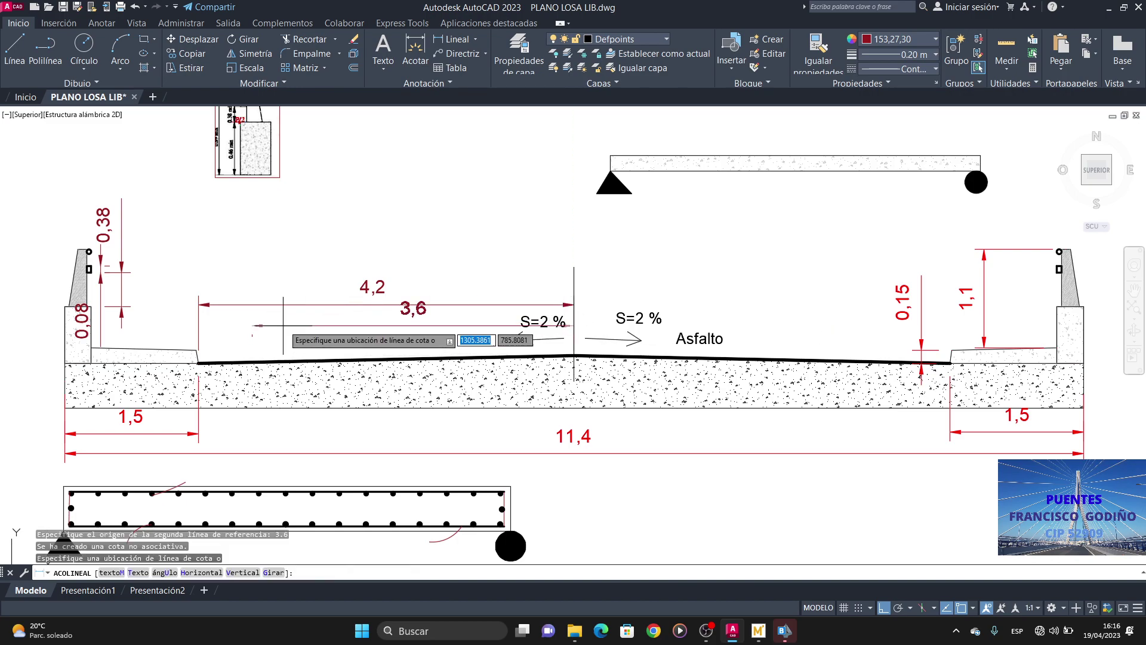
{"action": "left_click", "coordinate": [283, 276]}
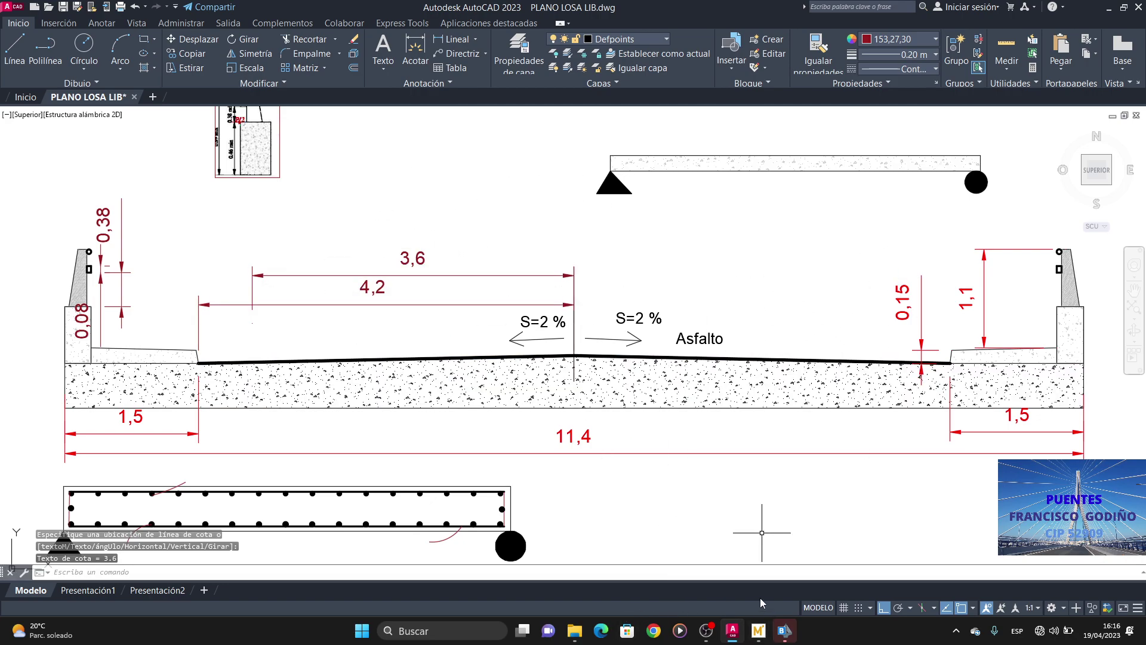
Step: View the problem statement in Mathcad, and open the BIBLIO SUPERESTRUC folder under PUENTES, PUENTES UPLA in File Explorer
{"action": "left_click", "coordinate": [759, 630]}
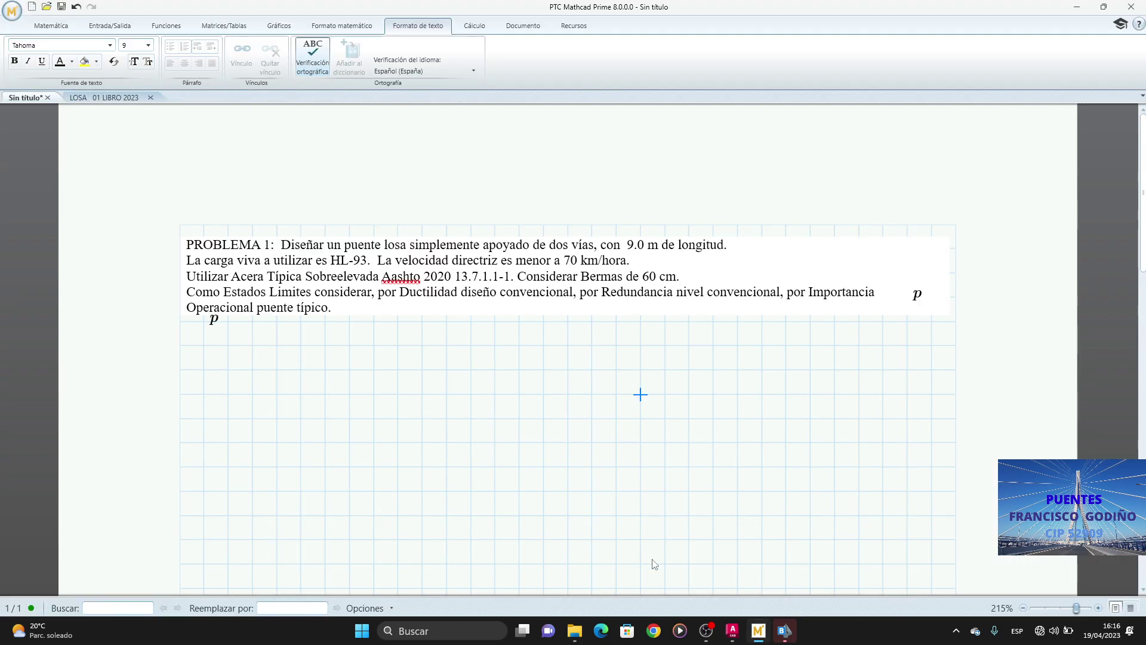
{"action": "left_click", "coordinate": [574, 632]}
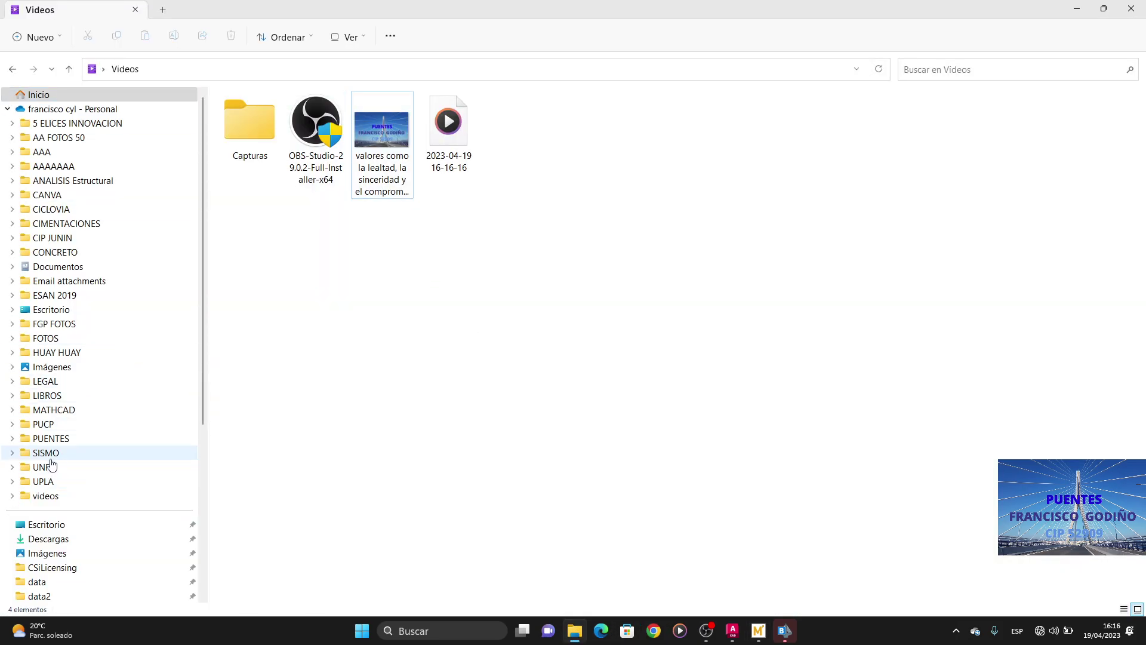
{"action": "left_click", "coordinate": [56, 443]}
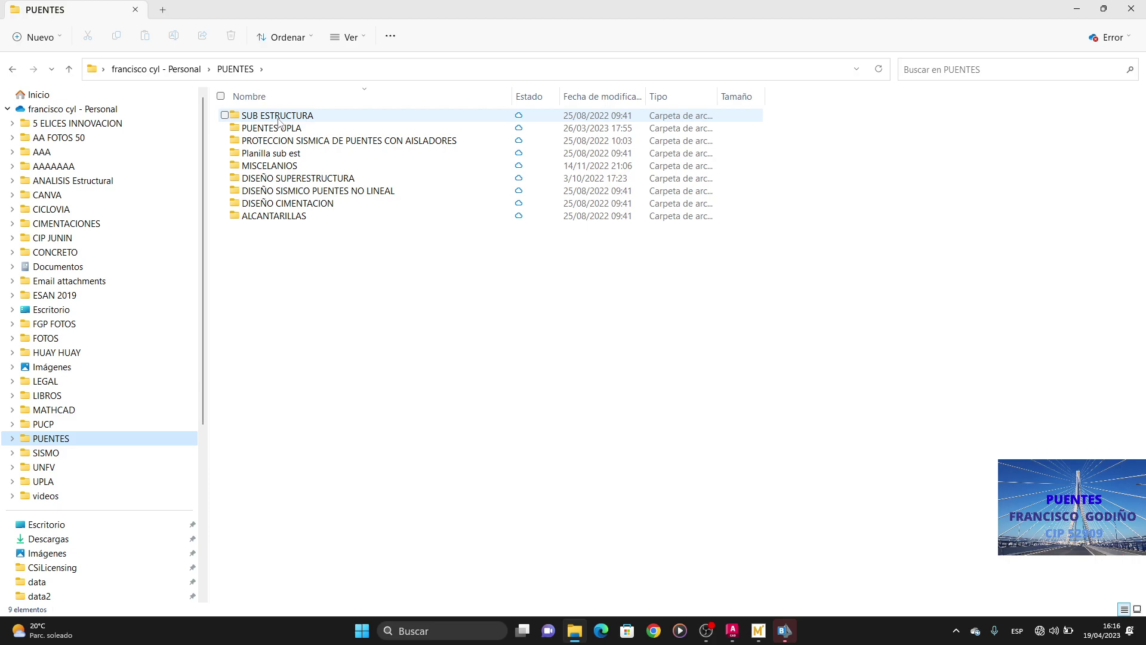
{"action": "double_click", "coordinate": [283, 129]}
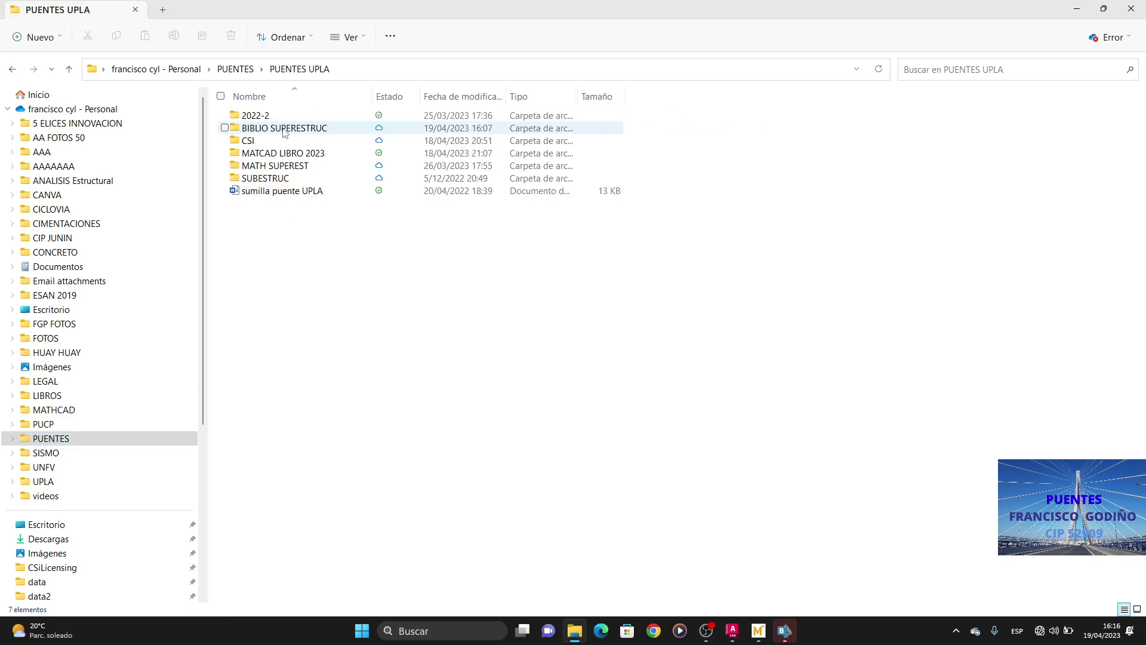
{"action": "double_click", "coordinate": [288, 129]}
Step: Open the five PDF files from SECCION 1 - INTRODUCCIÓN through SECCION 5 - ESTRUCTURAS DE CONCRETO together
{"action": "left_click", "coordinate": [280, 393]}
{"action": "key", "text": "shift+Down"}
{"action": "key", "text": "shift+Down"}
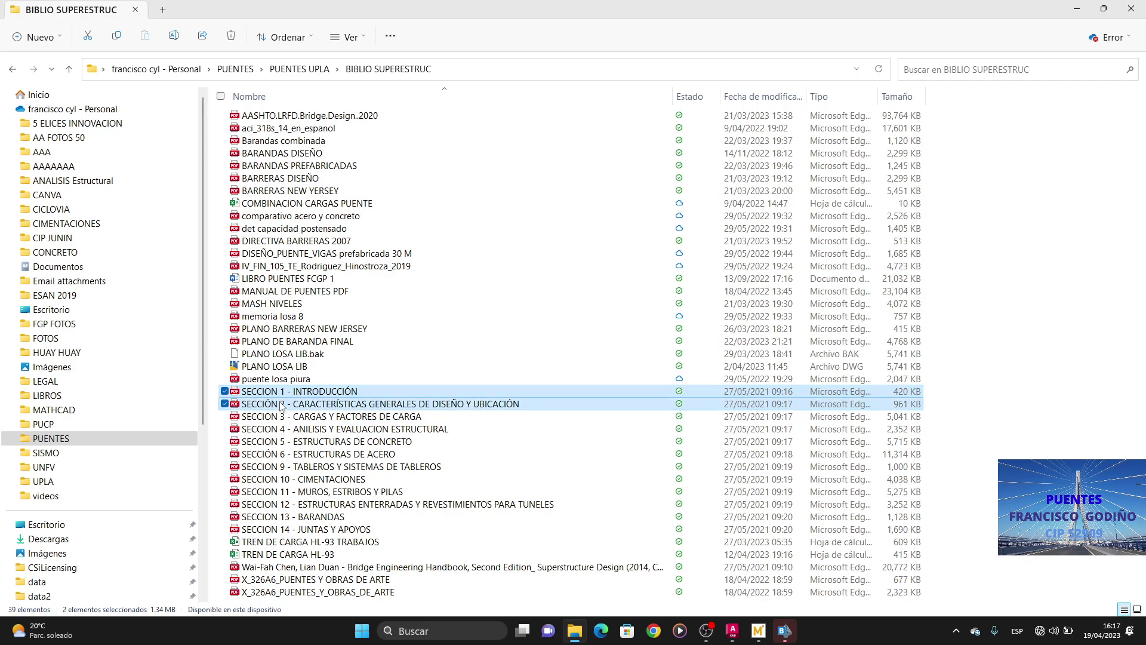
{"action": "key", "text": "shift+Down"}
{"action": "key", "text": "shift+Down"}
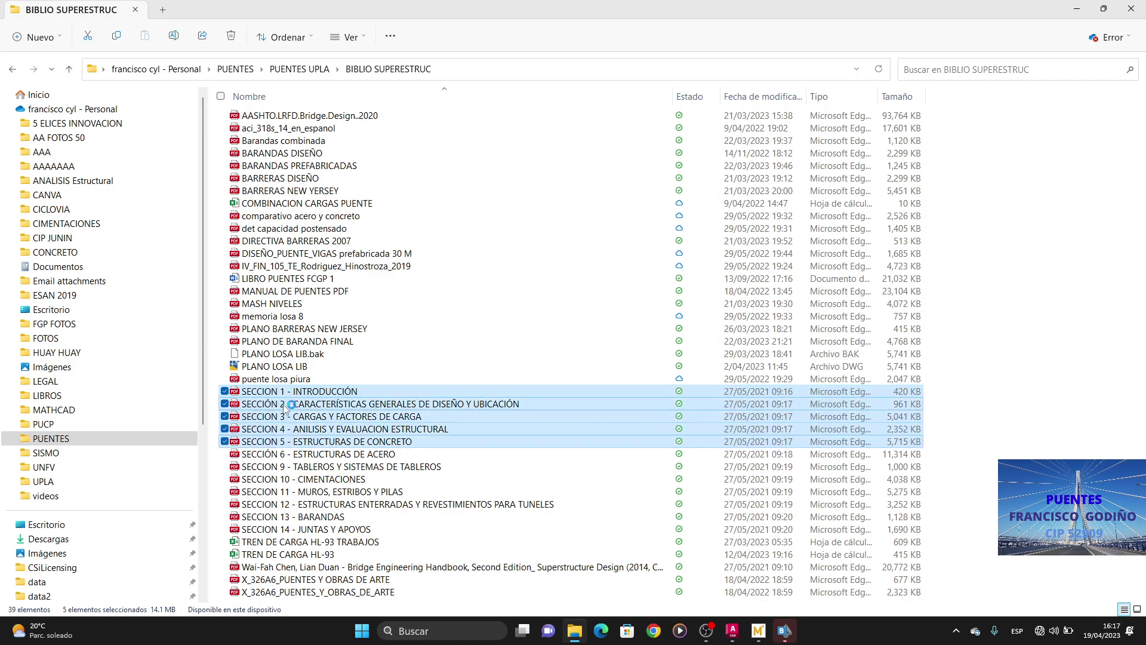
{"action": "key", "text": "Return"}
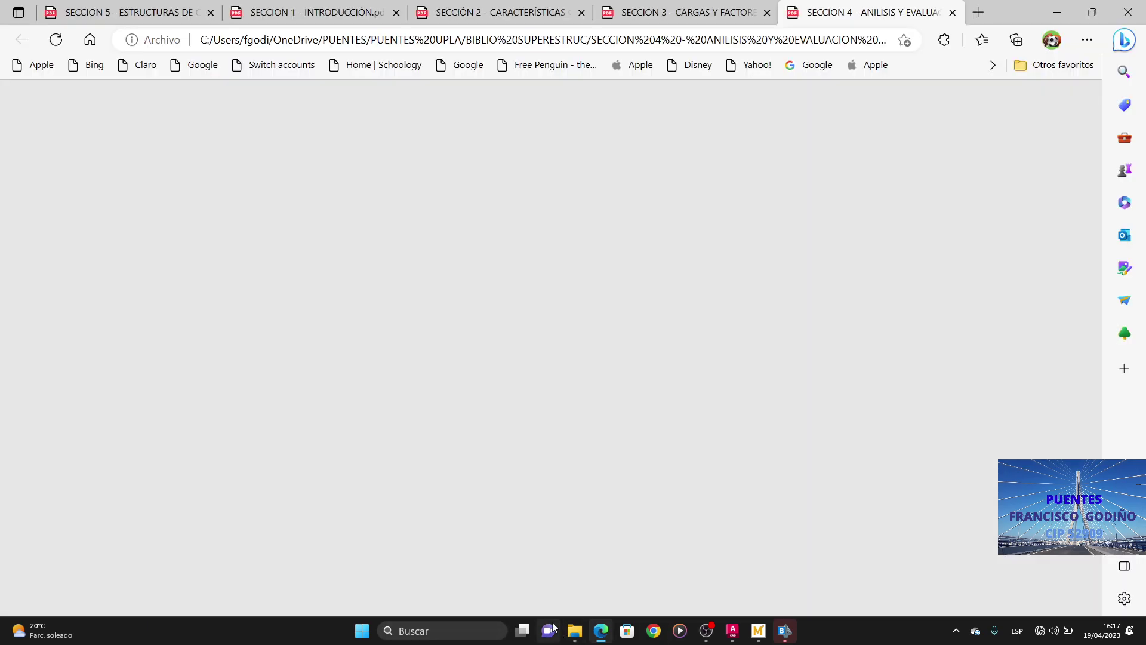
Step: Open the AASHTO.LRFD.Bridge.Design..2020 and MANUAL DE PUENTES PDF files from the same folder
{"action": "left_click", "coordinate": [574, 631]}
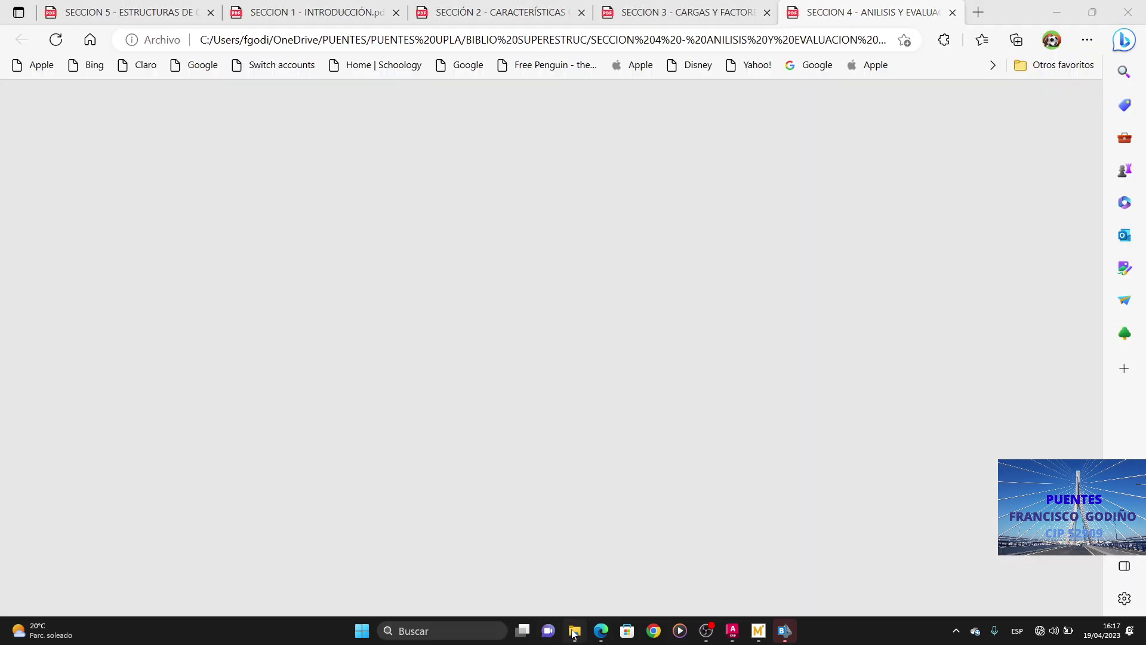
{"action": "left_click", "coordinate": [310, 114]}
{"action": "double_click", "coordinate": [310, 114]}
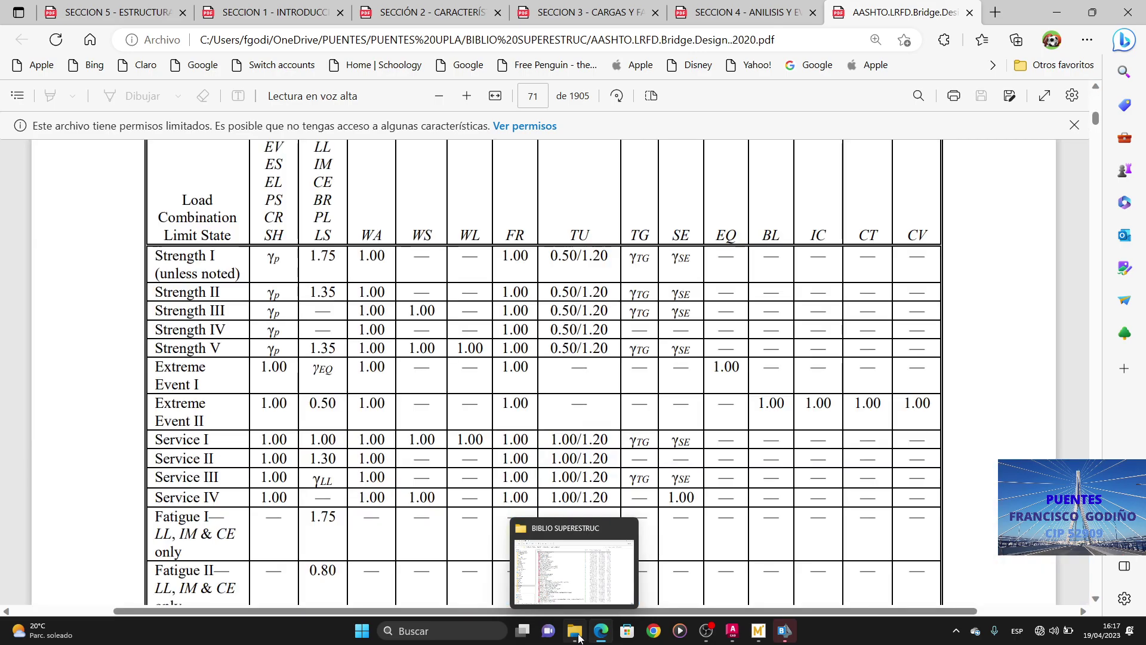
{"action": "left_click", "coordinate": [578, 636]}
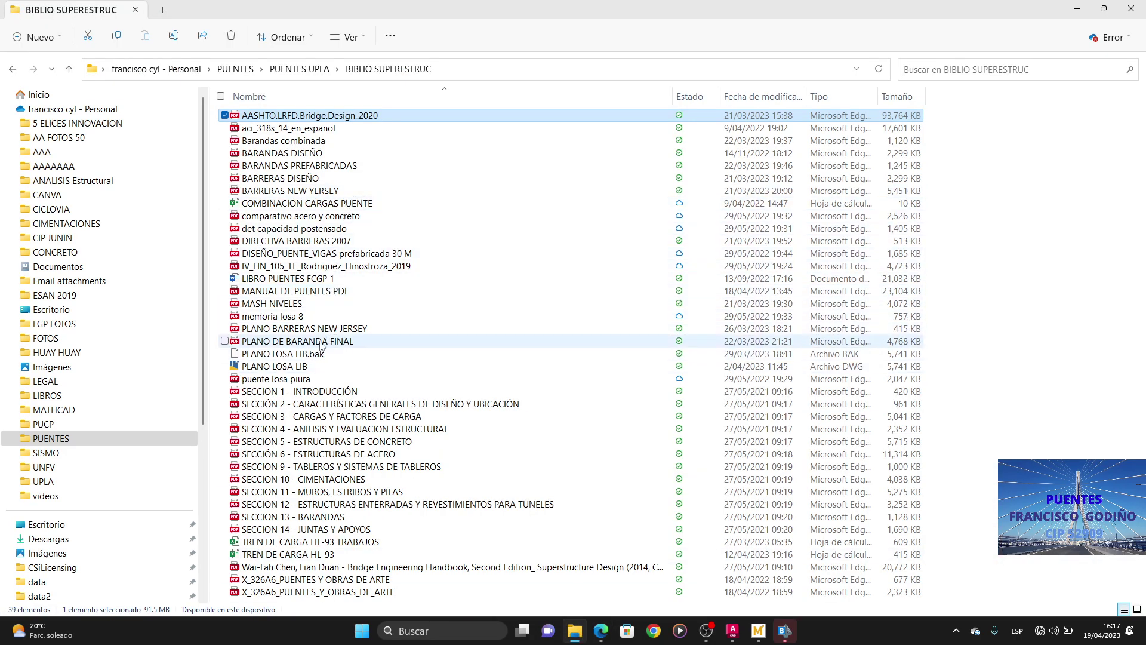
{"action": "double_click", "coordinate": [316, 292]}
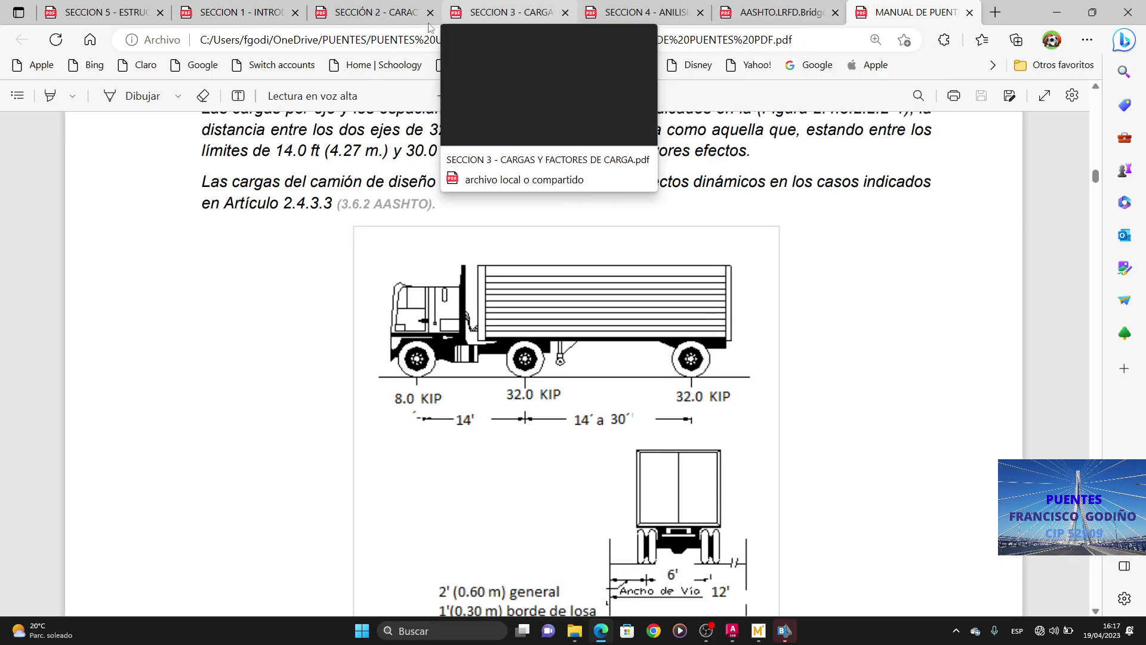
Step: Reorder the open PDF tabs so that the section documents run in sequence from SECCION 1 to SECCION 5
{"action": "left_click", "coordinate": [258, 12]}
{"action": "left_click_drag", "start_coordinate": [258, 12], "coordinate": [113, 12]}
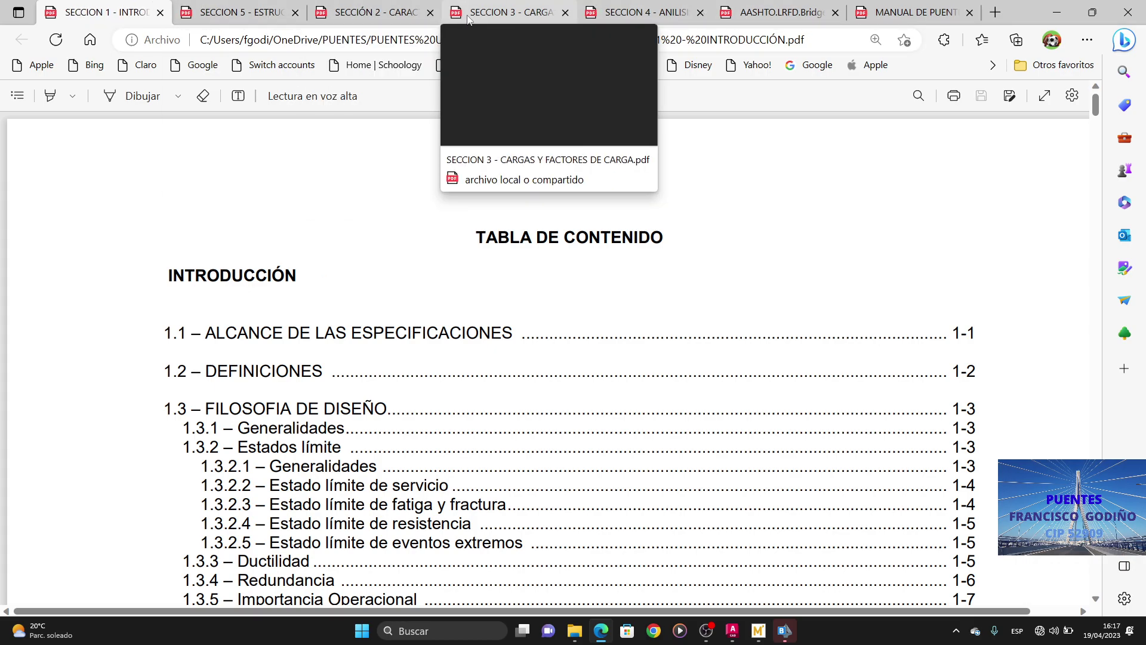
{"action": "left_click", "coordinate": [332, 13]}
{"action": "left_click_drag", "start_coordinate": [331, 13], "coordinate": [209, 13]}
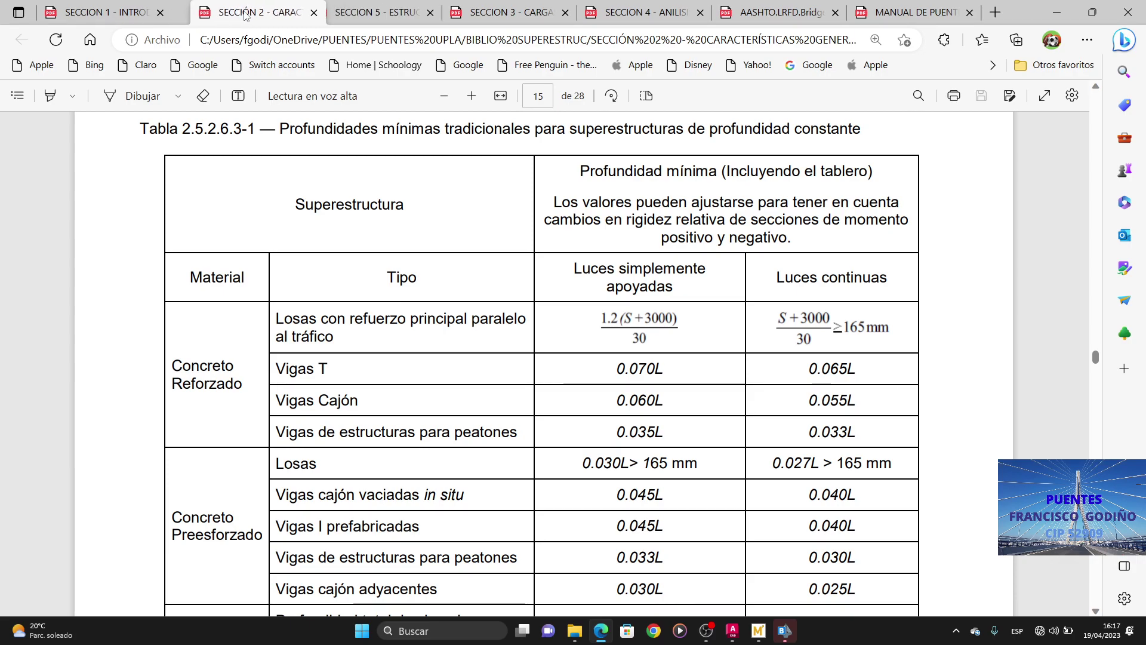
{"action": "left_click_drag", "start_coordinate": [496, 13], "coordinate": [365, 15]}
{"action": "left_click_drag", "start_coordinate": [634, 19], "coordinate": [508, 18]}
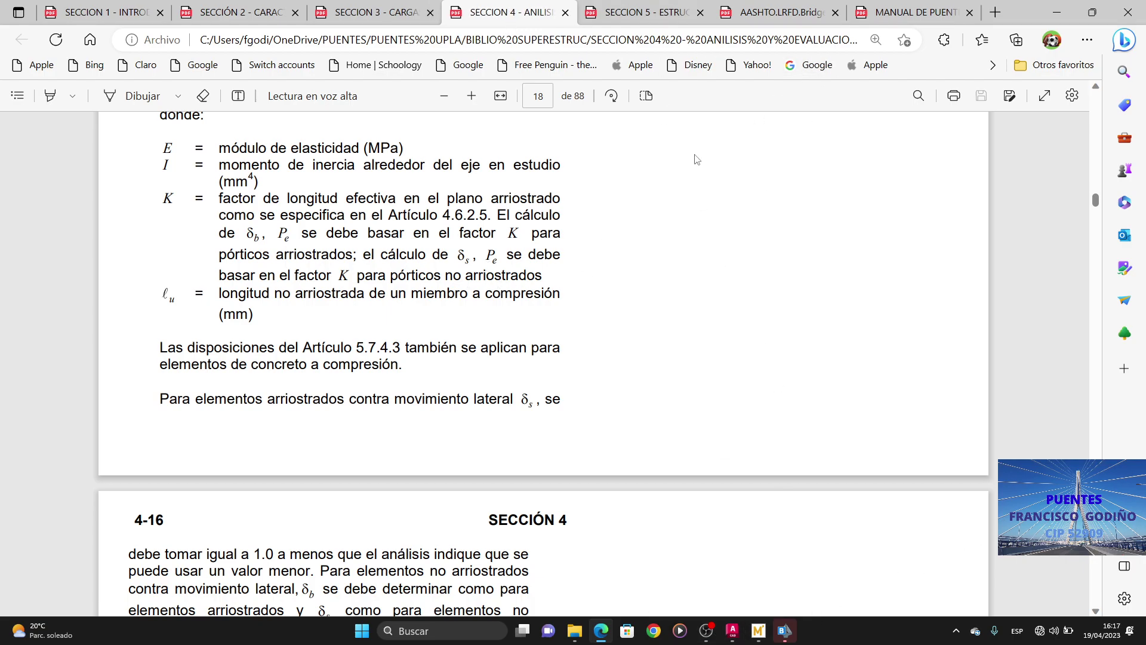
Step: Find article 3.6.1.2.2 in the SECCION 3 document and highlight its heading "Camión de Diseño"
{"action": "left_click", "coordinate": [362, 15]}
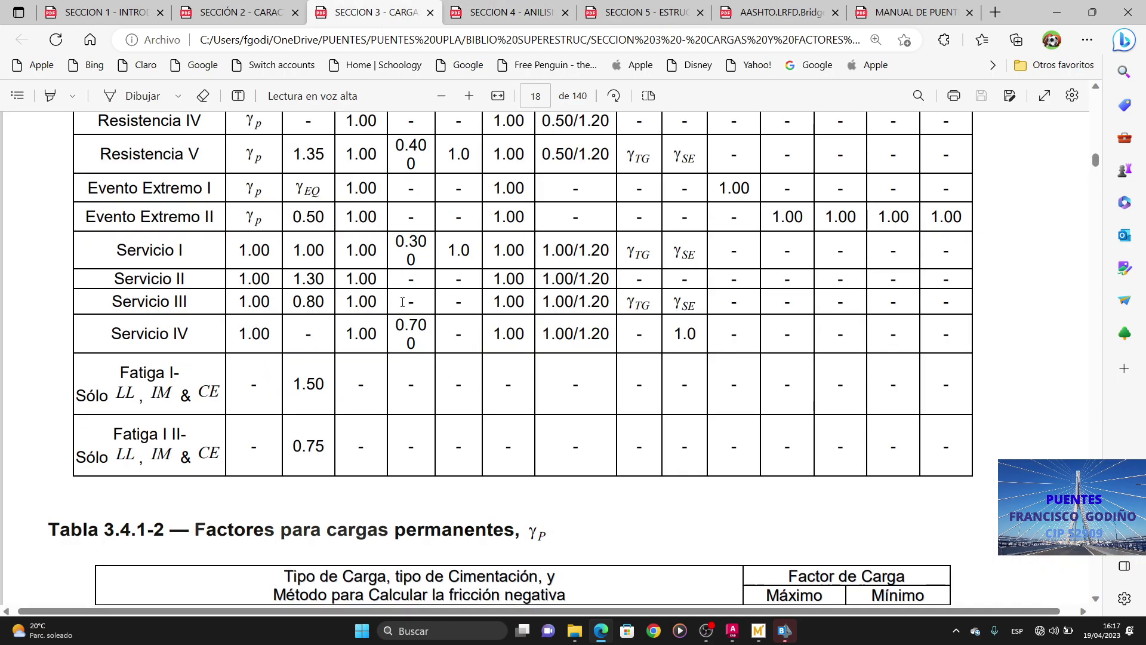
{"action": "scroll", "coordinate": [402, 302], "scroll_direction": "down", "scroll_amount": 15}
{"action": "scroll", "coordinate": [402, 302], "scroll_direction": "down", "scroll_amount": 20}
{"action": "scroll", "coordinate": [402, 302], "scroll_direction": "down", "scroll_amount": 20}
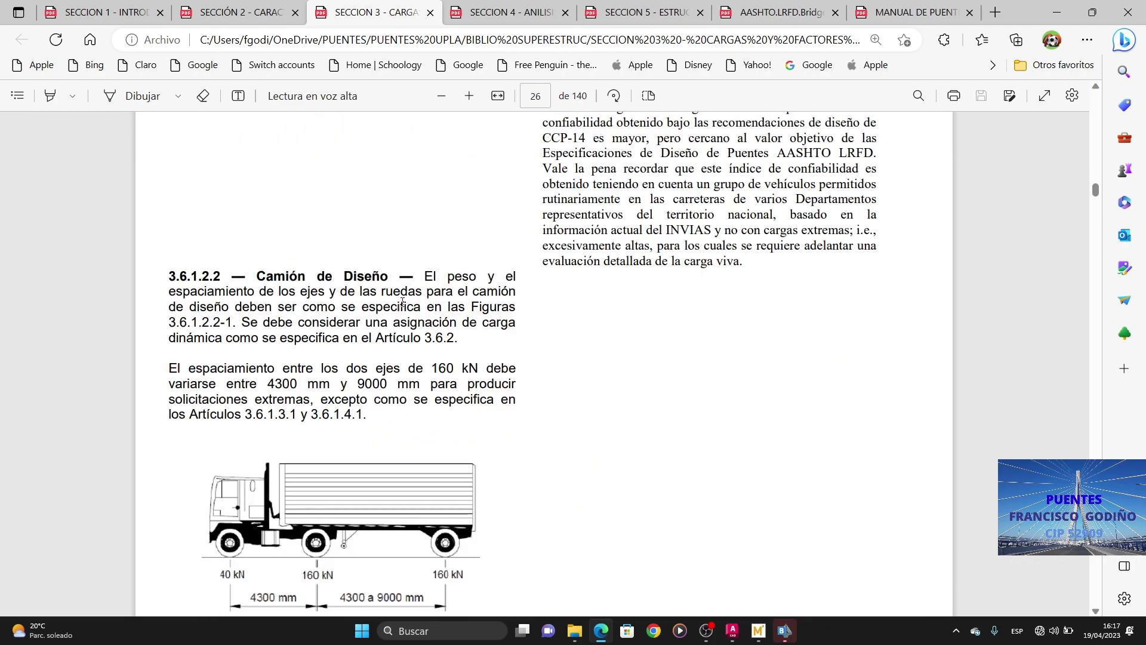
{"action": "left_click_drag", "start_coordinate": [243, 276], "coordinate": [420, 276]}
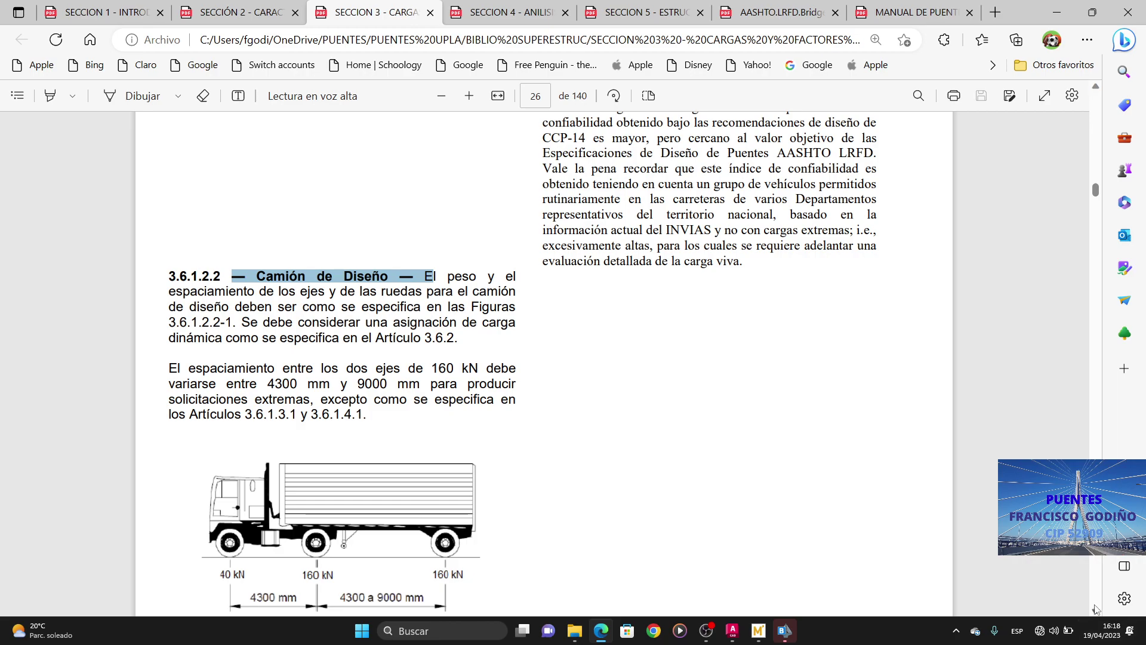
Step: Read the design truck, tandem and lane load articles, and return to the design truck figure 3.6.1.2.2-1
{"action": "scroll", "coordinate": [350, 373], "scroll_direction": "down", "scroll_amount": 3}
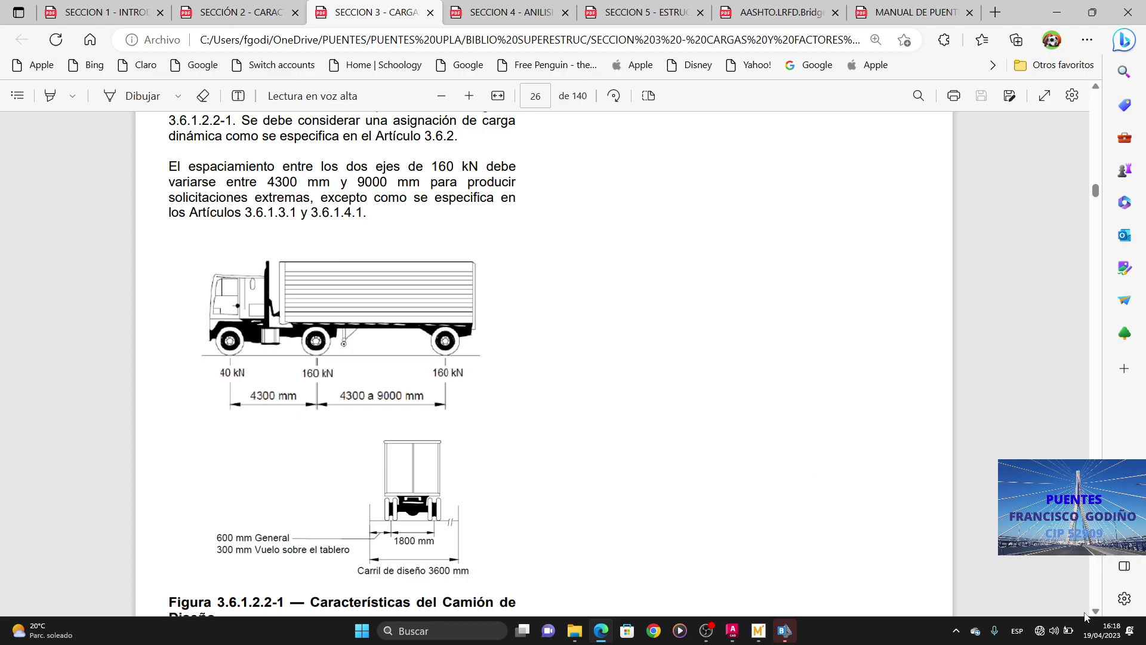
{"action": "scroll", "coordinate": [1092, 612], "scroll_direction": "down", "scroll_amount": 5}
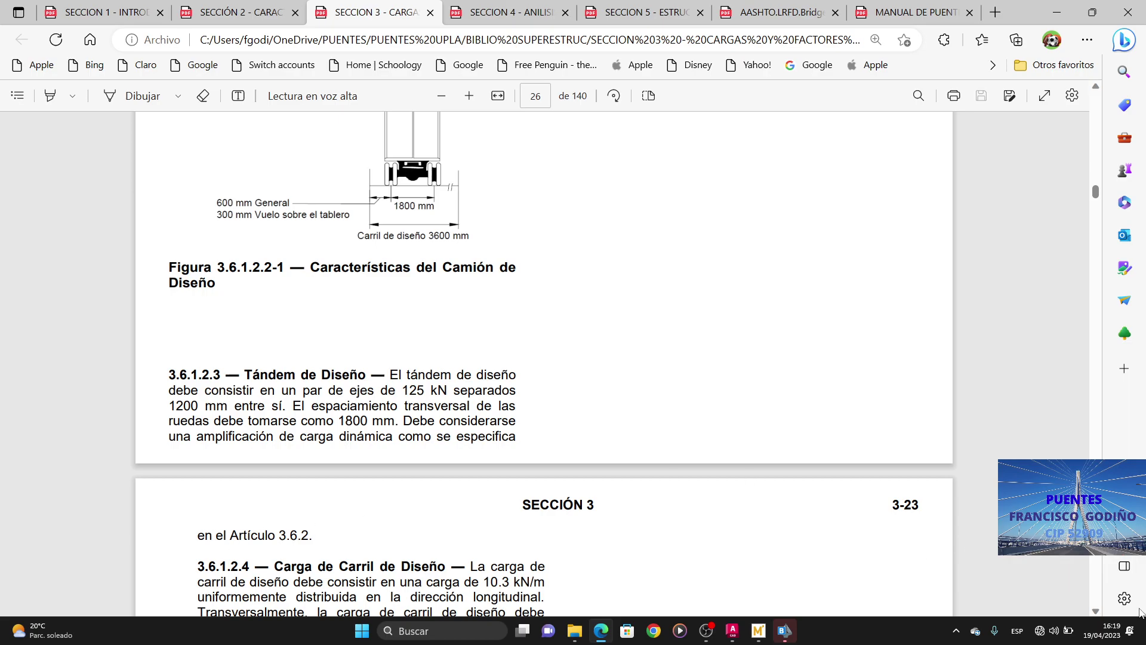
{"action": "left_click", "coordinate": [1096, 612]}
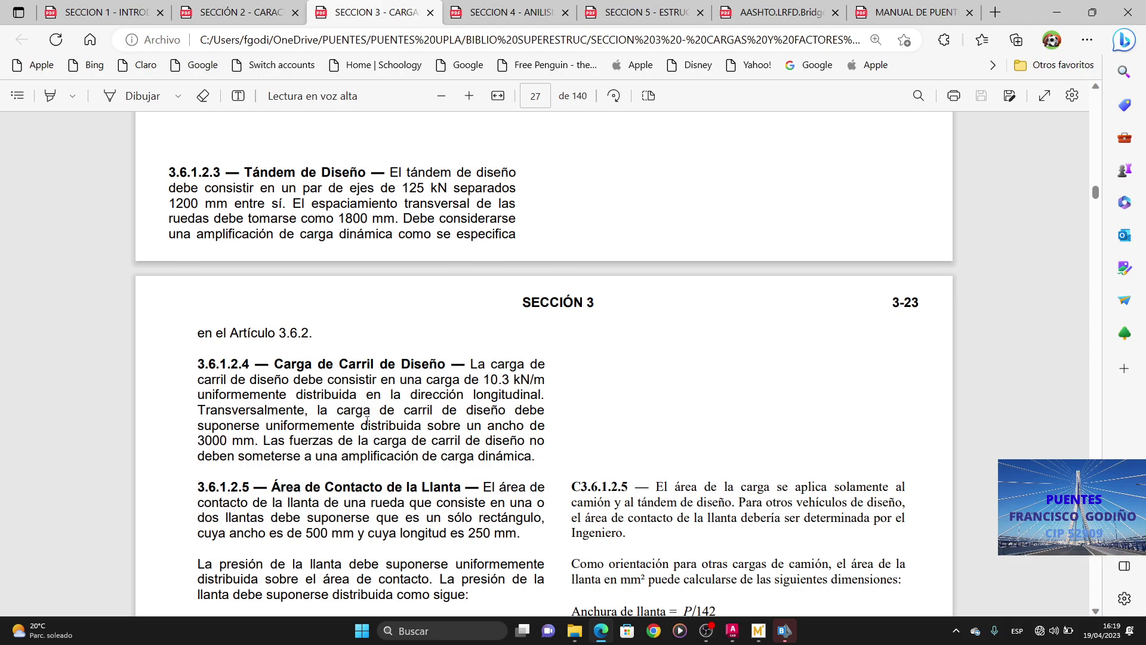
{"action": "scroll", "coordinate": [2, 600], "scroll_direction": "up", "scroll_amount": 15}
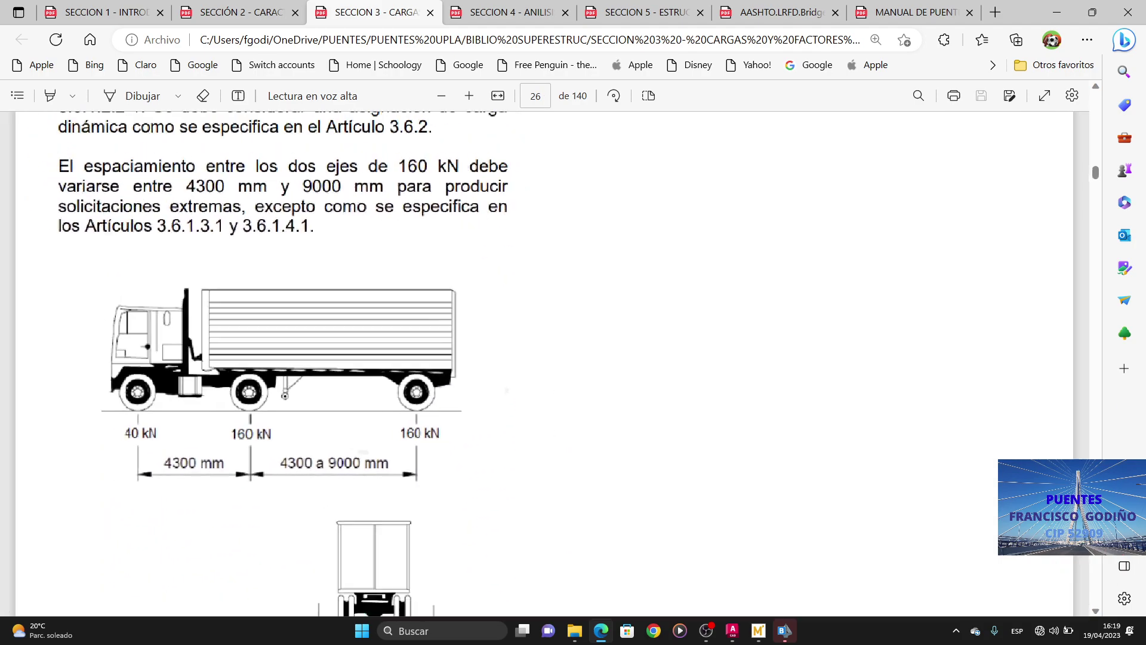
{"action": "key", "text": "ctrl+minus"}
{"action": "scroll", "coordinate": [516, 359], "scroll_direction": "down", "scroll_amount": 4}
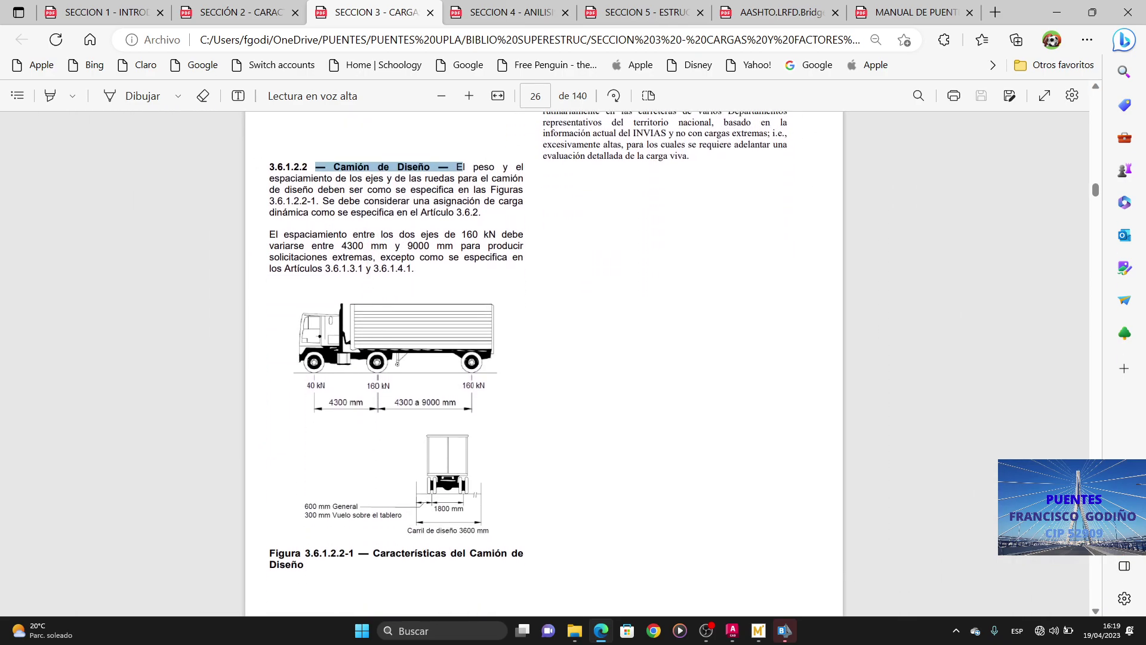
Step: Show section 2.4.3.2.2.2 Camión de Diseño in MANUAL DE PUENTES and highlight its AASHTO 3.6.1.2.2 reference
{"action": "key", "text": "ctrl+9"}
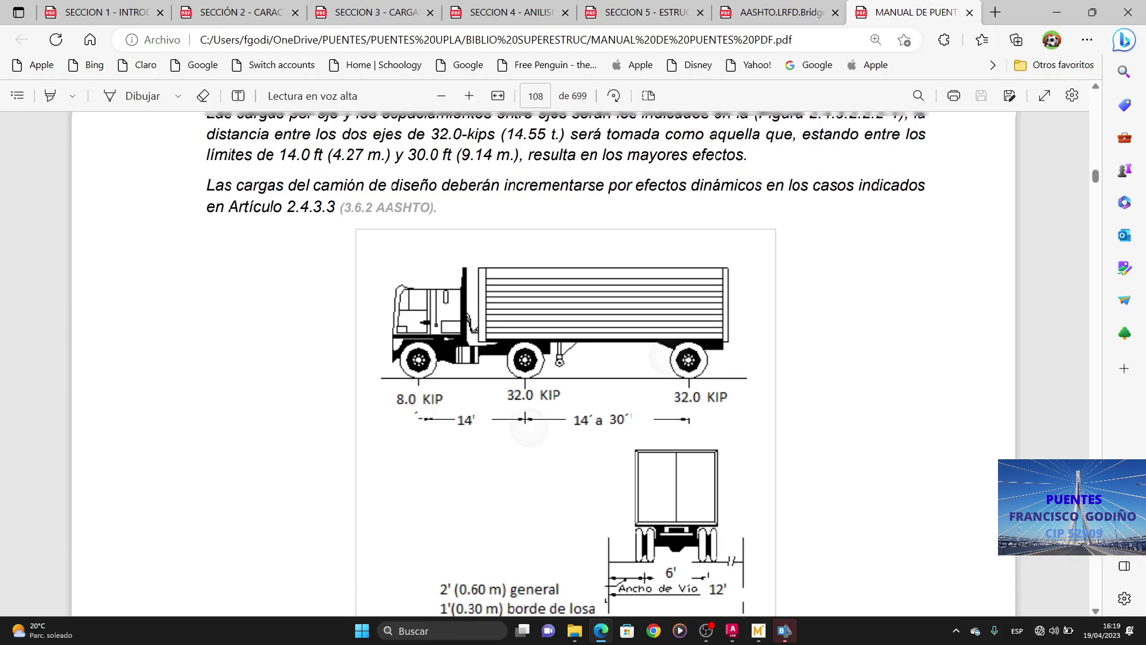
{"action": "key", "text": "ctrl+minus"}
{"action": "scroll", "coordinate": [543, 364], "scroll_direction": "down", "scroll_amount": 3}
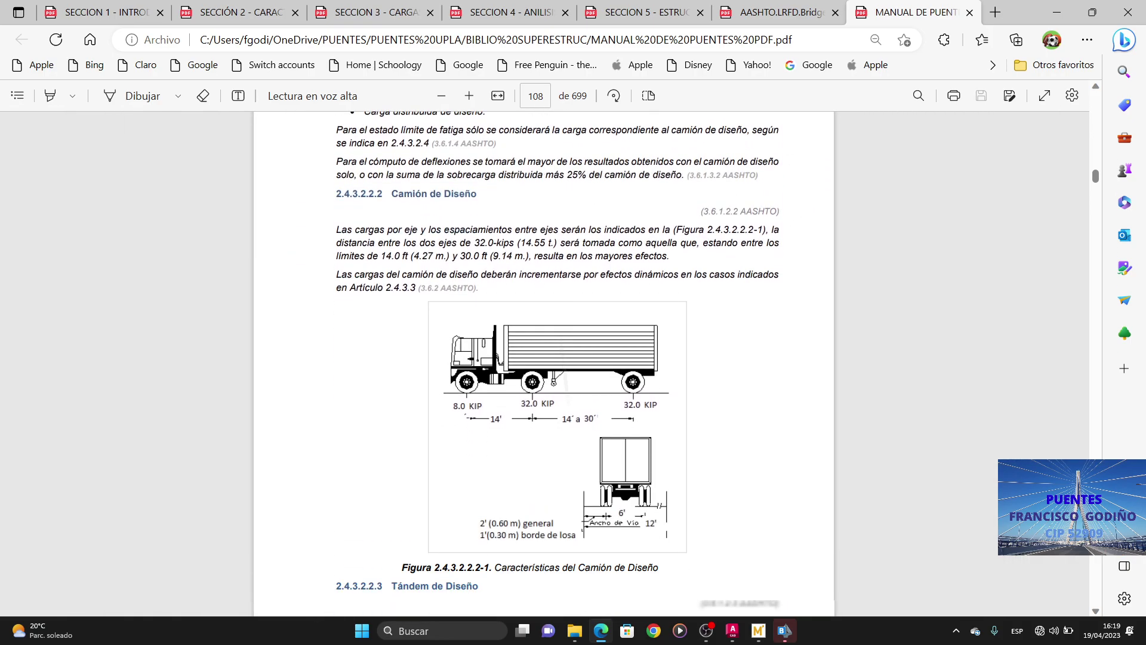
{"action": "scroll", "coordinate": [543, 364], "scroll_direction": "up", "scroll_amount": 1}
{"action": "key", "text": "ctrl+plus"}
{"action": "key", "text": "ctrl+plus"}
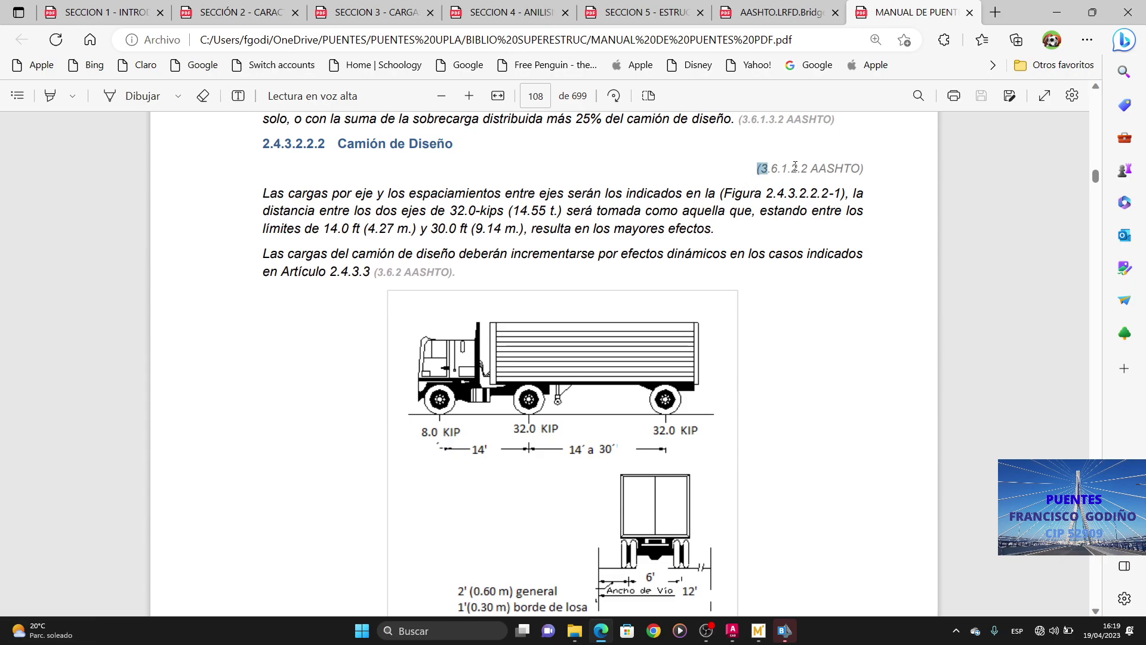
{"action": "left_click_drag", "start_coordinate": [795, 166], "coordinate": [865, 168]}
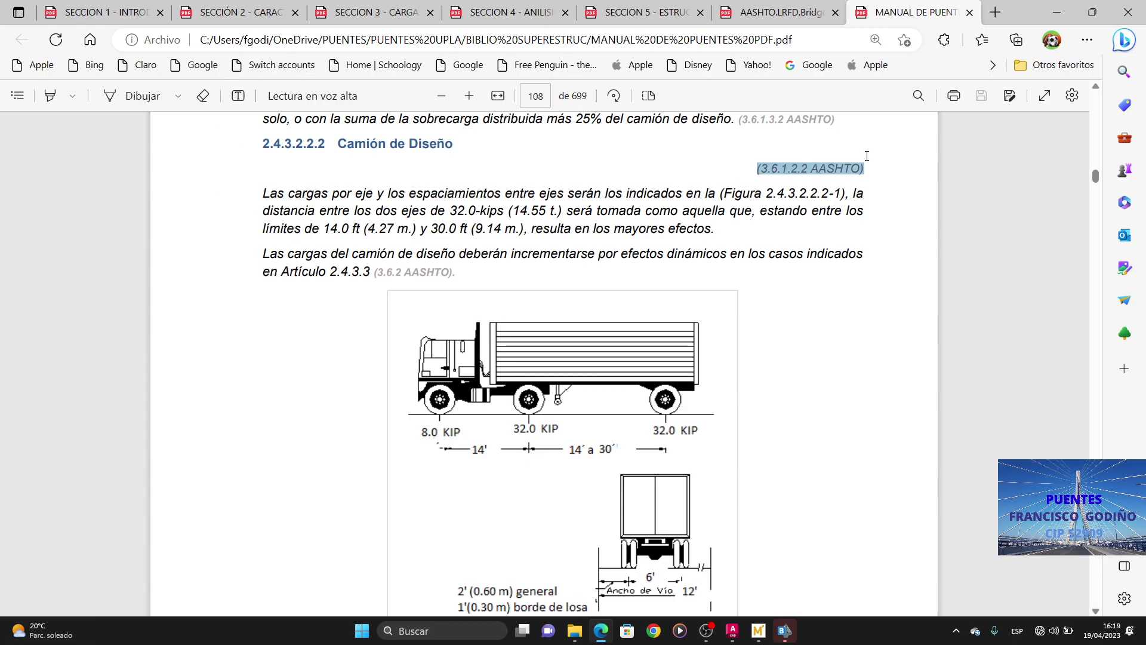
Step: Highlight the metric axle spacing limits, 4.27 m to 9.14 m, in the design truck paragraph
{"action": "left_click", "coordinate": [497, 232]}
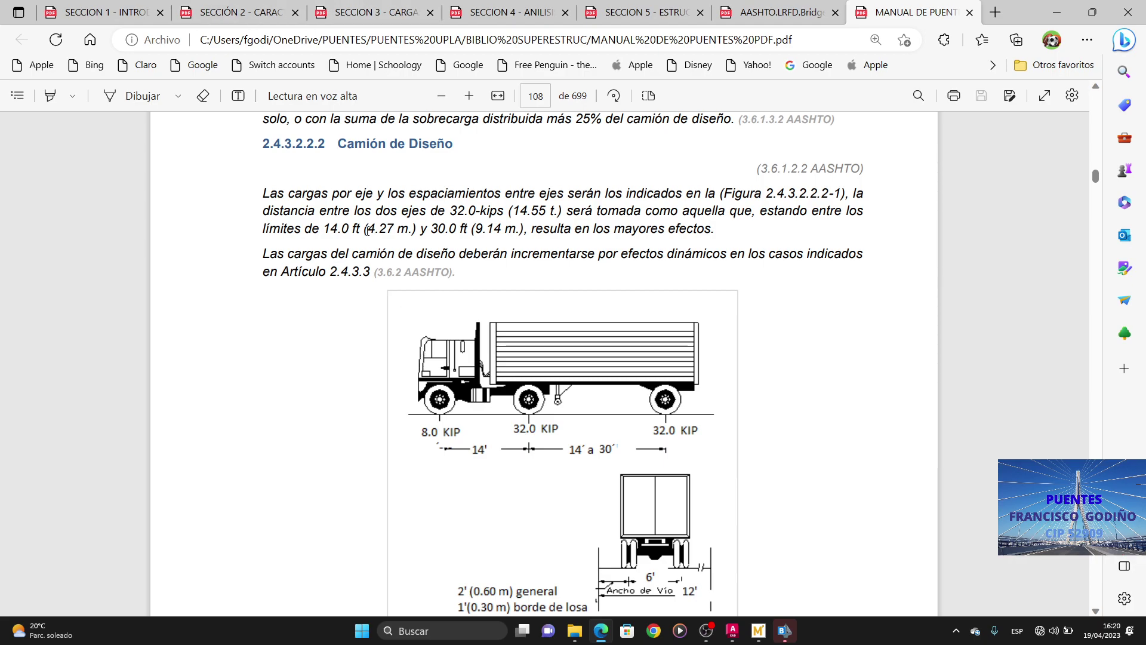
{"action": "left_click_drag", "start_coordinate": [365, 230], "coordinate": [515, 230]}
{"action": "left_click", "coordinate": [493, 228]}
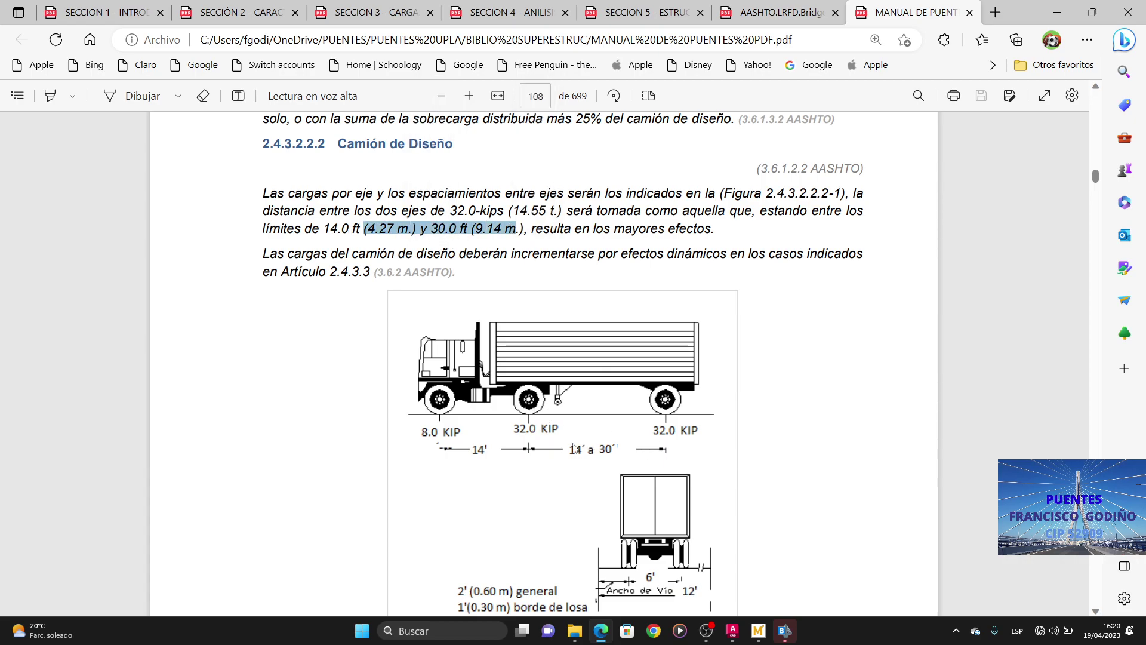
Step: Examine the axle loads, wheel spacing and lane width in the design truck figure 2.4.3.2.2.2-1
{"action": "scroll", "coordinate": [574, 449], "scroll_direction": "down", "scroll_amount": 5}
{"action": "scroll", "coordinate": [574, 449], "scroll_direction": "up", "scroll_amount": 3}
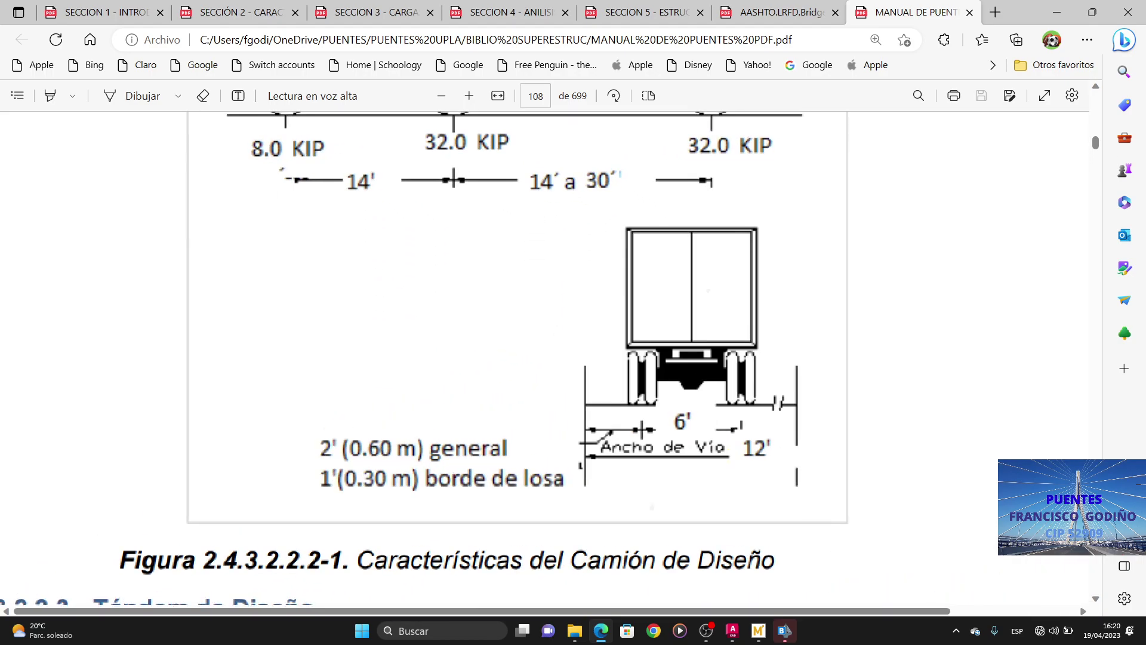
{"action": "scroll", "coordinate": [574, 449], "scroll_direction": "down", "scroll_amount": 2}
{"action": "scroll", "coordinate": [574, 449], "scroll_direction": "up", "scroll_amount": 3}
{"action": "scroll", "coordinate": [557, 362], "scroll_direction": "up", "scroll_amount": 2}
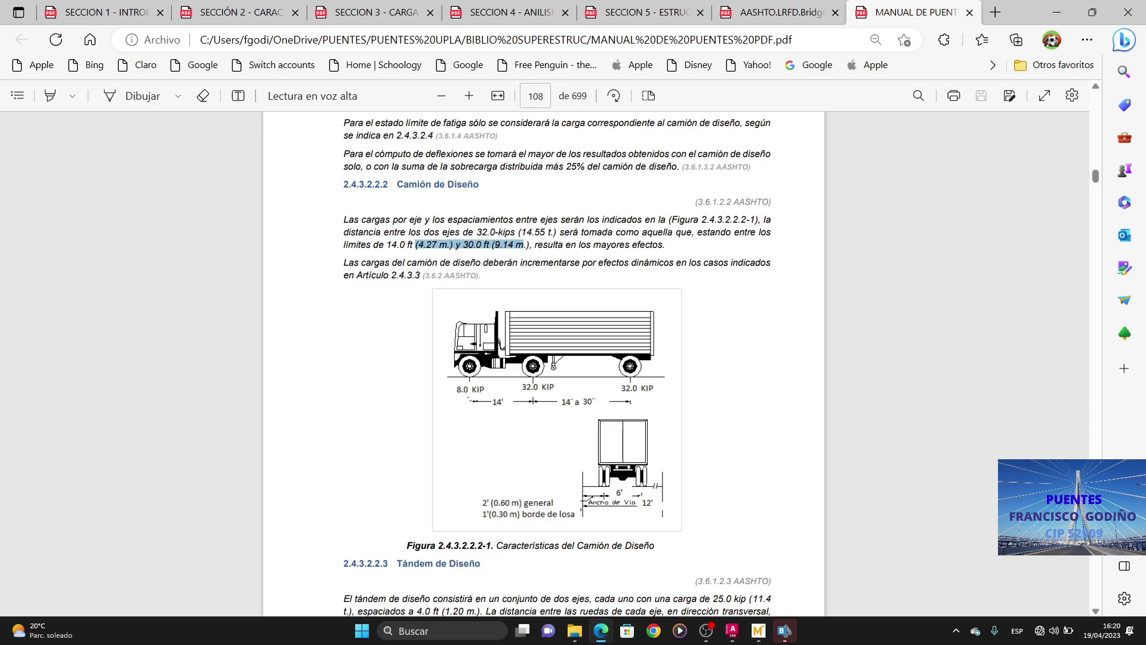
Step: Show section 2.4.3.2.2.3 Tándem de Diseño in the manual, enlarged for reading the axle load and spacing requirements
{"action": "scroll", "coordinate": [556, 362], "scroll_direction": "down", "scroll_amount": 7}
{"action": "scroll", "coordinate": [557, 362], "scroll_direction": "down", "scroll_amount": 4}
{"action": "scroll", "coordinate": [557, 361], "scroll_direction": "up", "scroll_amount": 7}
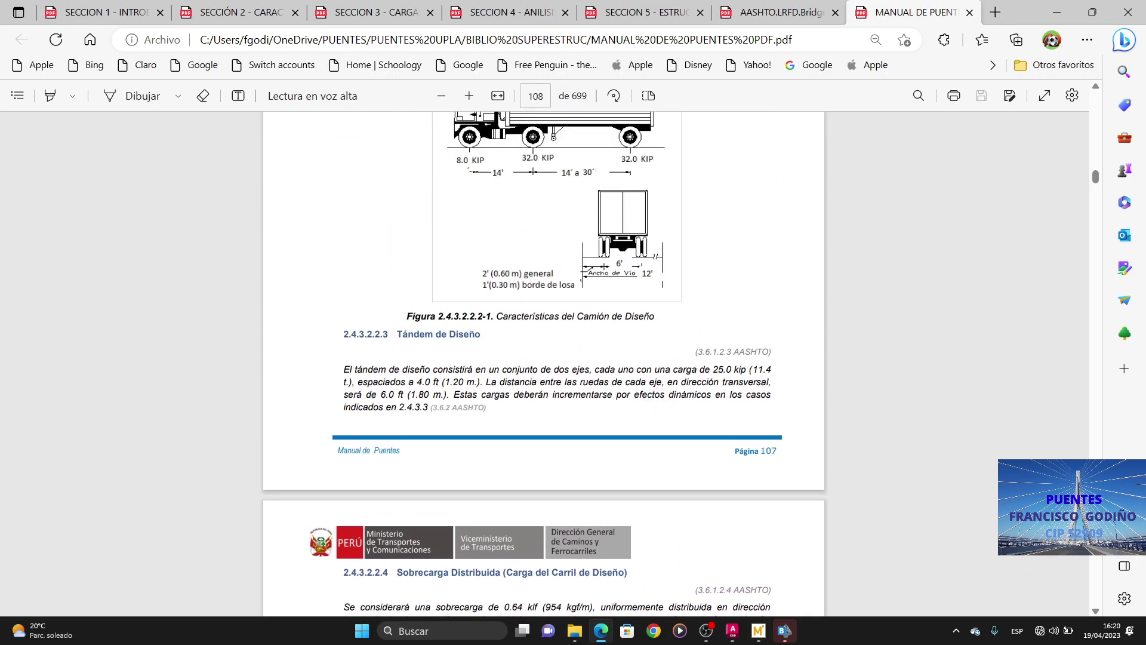
{"action": "key", "text": "ctrl+plus"}
{"action": "key", "text": "ctrl+plus"}
{"action": "key", "text": "ctrl+plus"}
{"action": "key", "text": "ctrl+plus"}
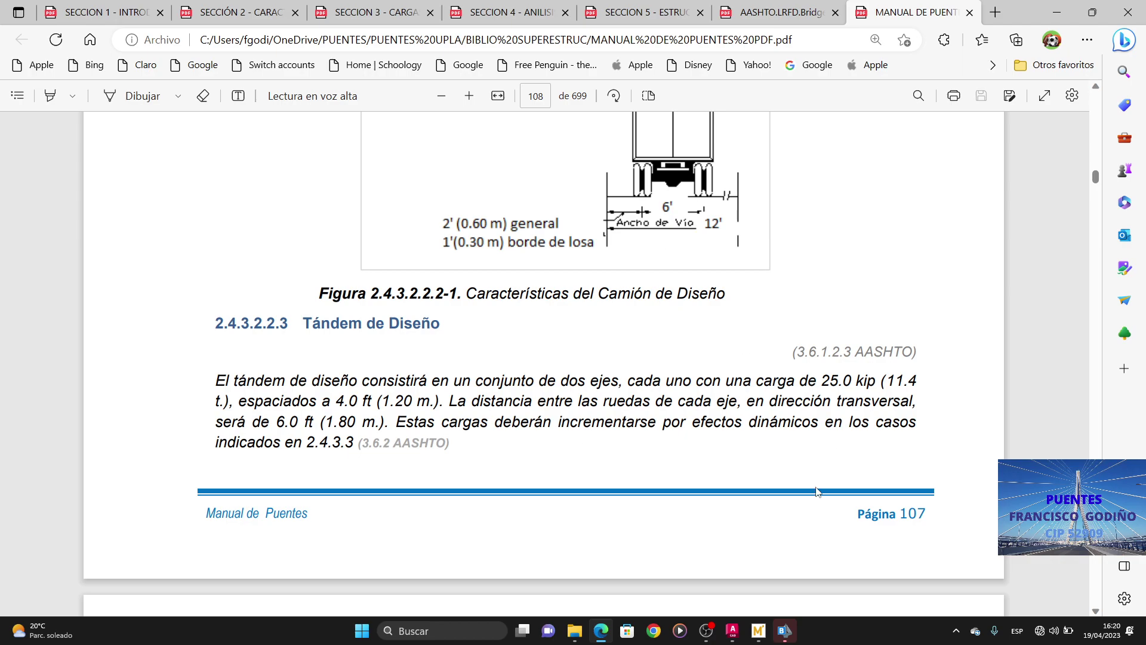
Step: Switch to CSiBridge and create a blank new model from default settings with Tonf, m, C units
{"action": "left_click", "coordinate": [785, 630]}
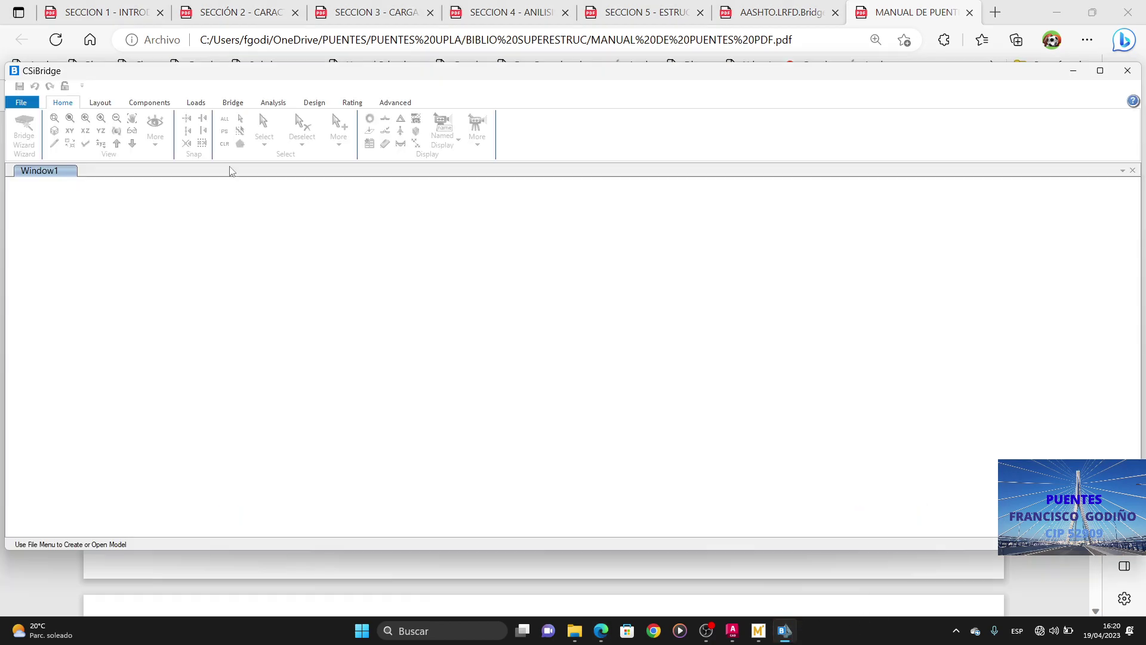
{"action": "left_click", "coordinate": [204, 106]}
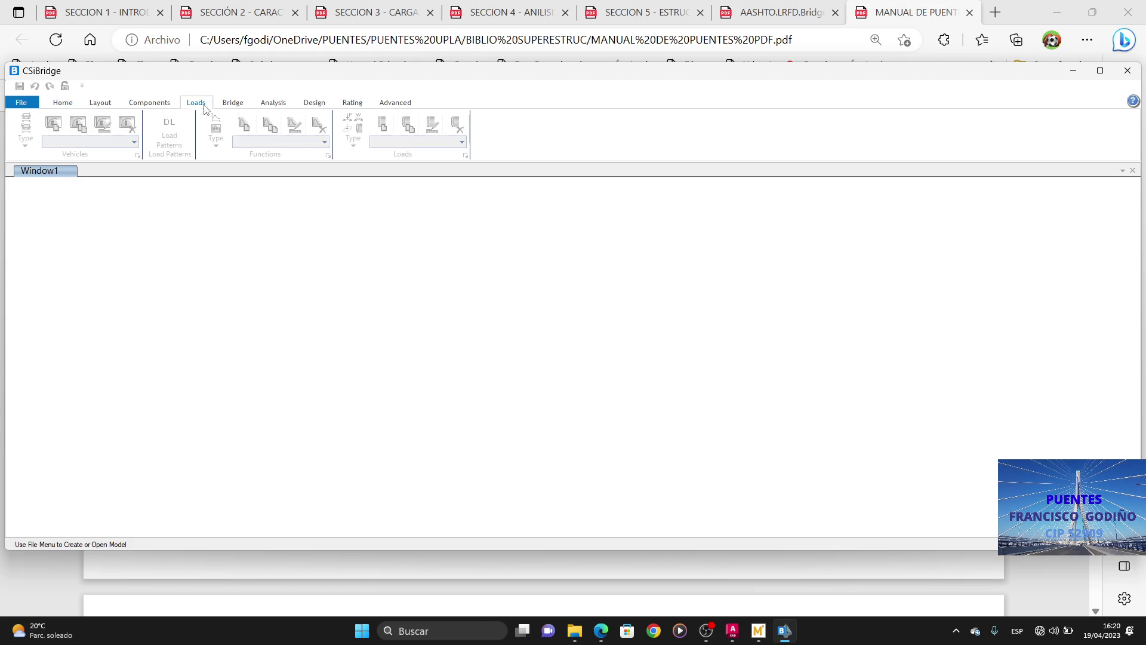
{"action": "left_click", "coordinate": [71, 107]}
{"action": "left_click", "coordinate": [21, 102]}
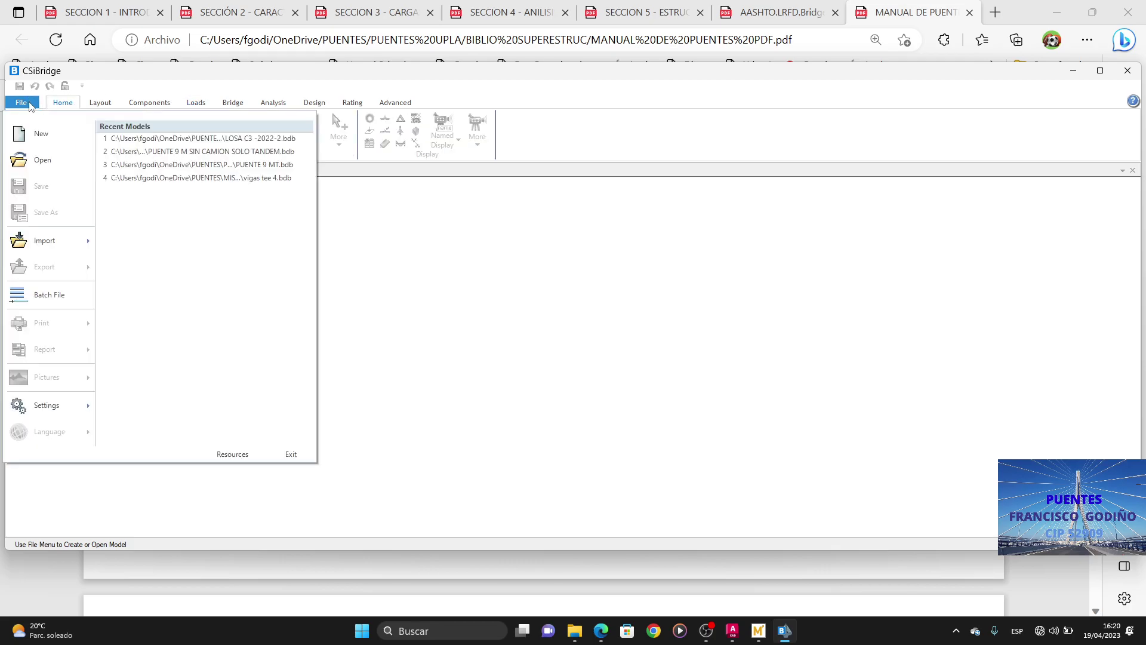
{"action": "left_click", "coordinate": [54, 137]}
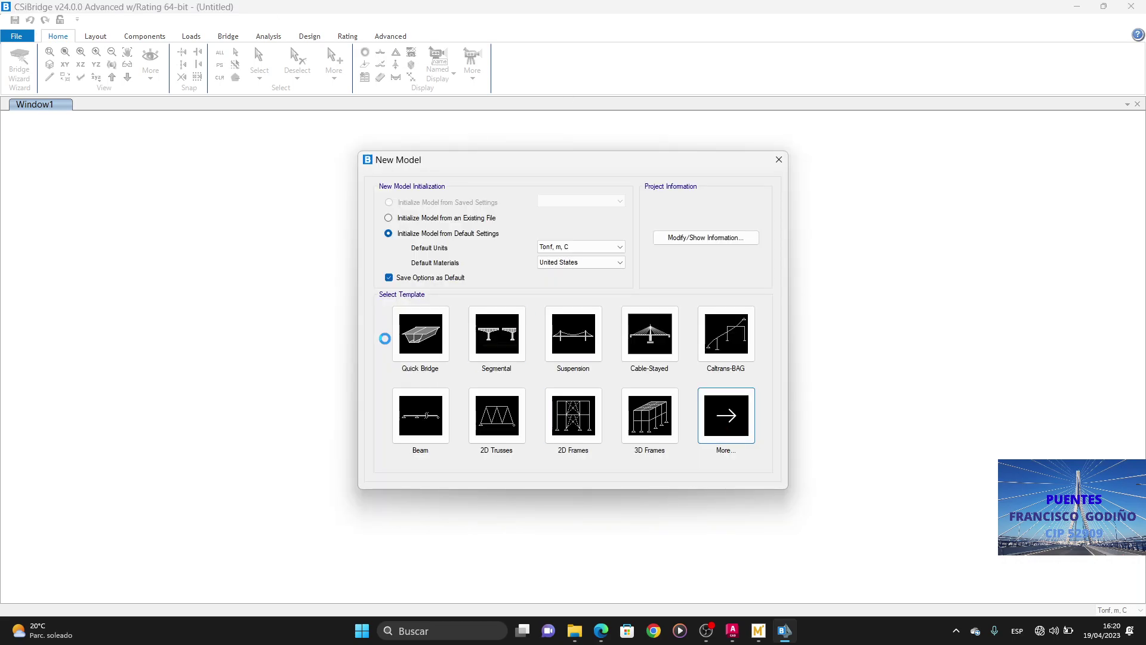
{"action": "left_click", "coordinate": [406, 321]}
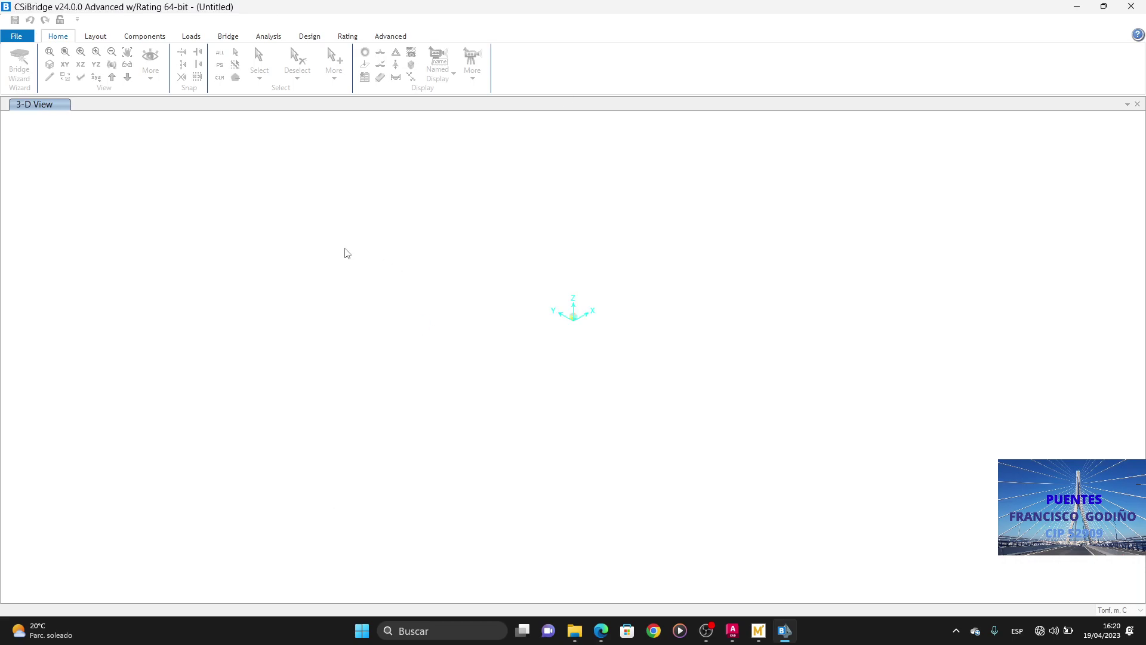
Step: Import the HL-93M, HL-93K, HL-93S, HL-93LB and HL-93F vehicles from the United States AASHTO library
{"action": "left_click", "coordinate": [200, 38]}
{"action": "left_click", "coordinate": [21, 75]}
{"action": "left_click", "coordinate": [28, 92]}
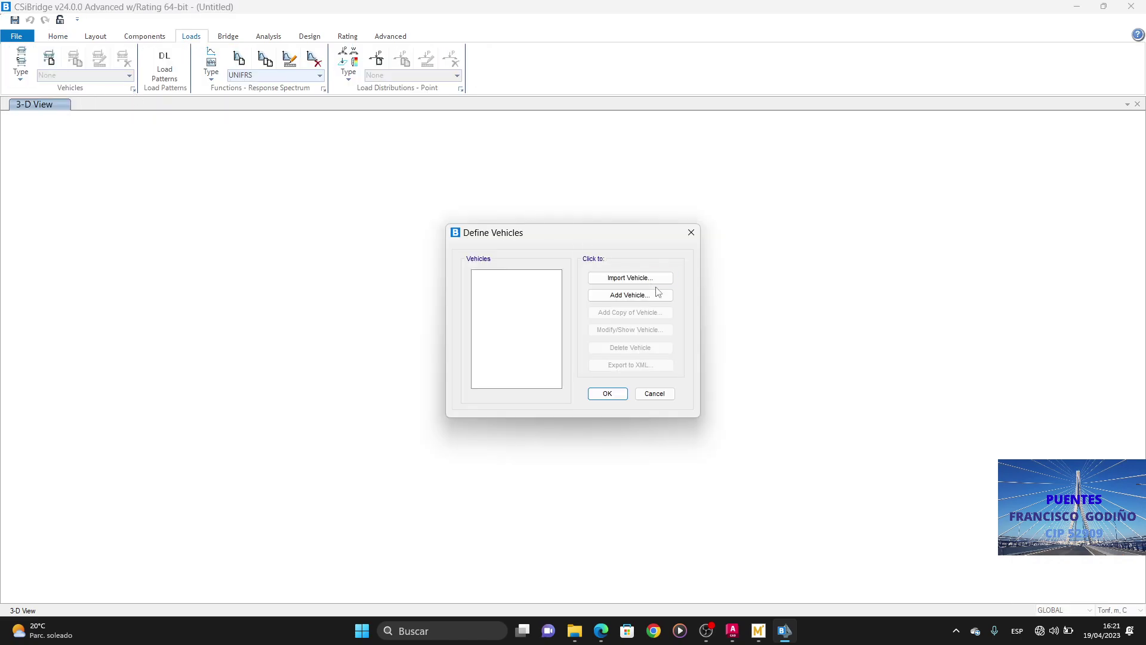
{"action": "left_click", "coordinate": [642, 278]}
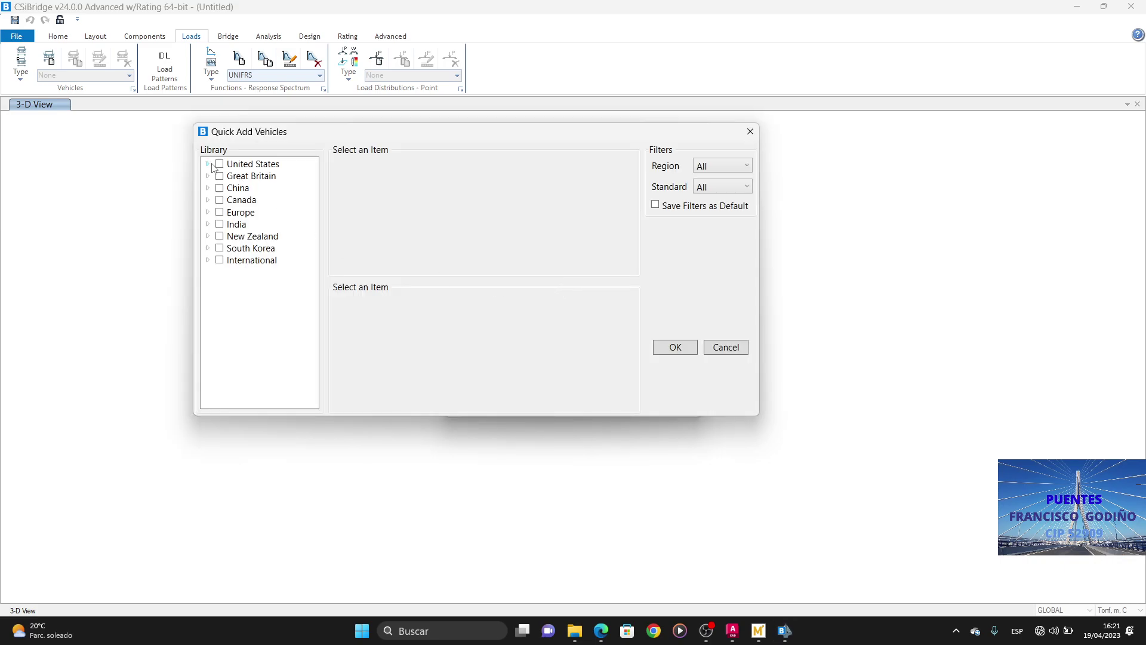
{"action": "left_click", "coordinate": [208, 164]}
{"action": "left_click", "coordinate": [219, 175]}
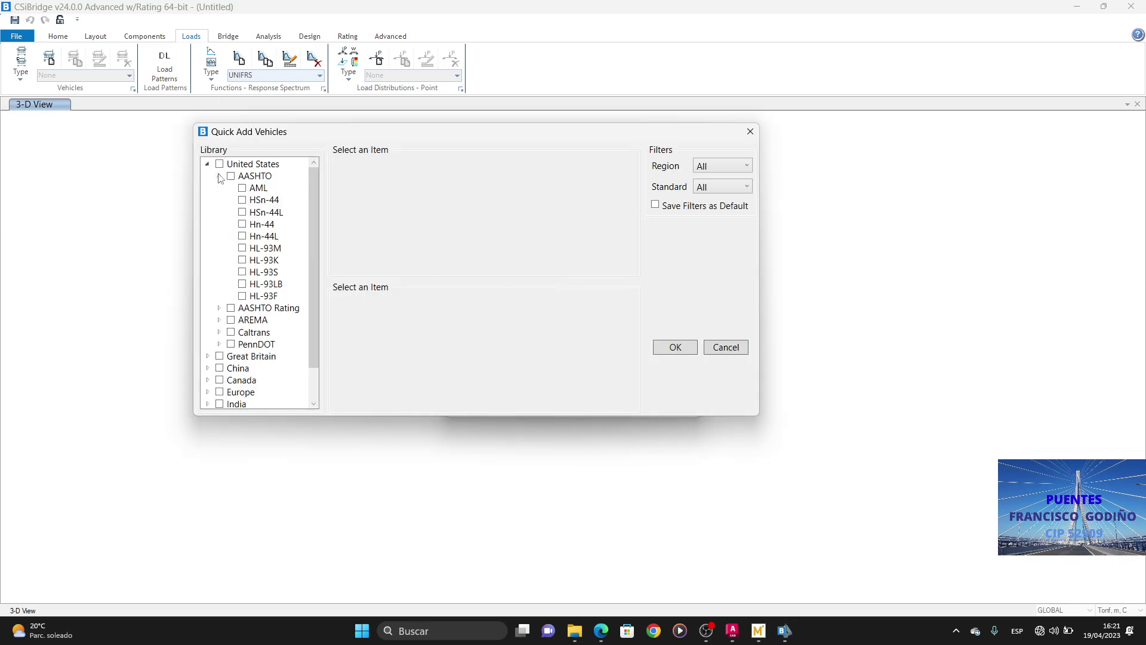
{"action": "left_click", "coordinate": [242, 248]}
{"action": "left_click", "coordinate": [243, 261]}
{"action": "left_click", "coordinate": [242, 284]}
{"action": "left_click", "coordinate": [242, 296]}
{"action": "left_click", "coordinate": [675, 347]}
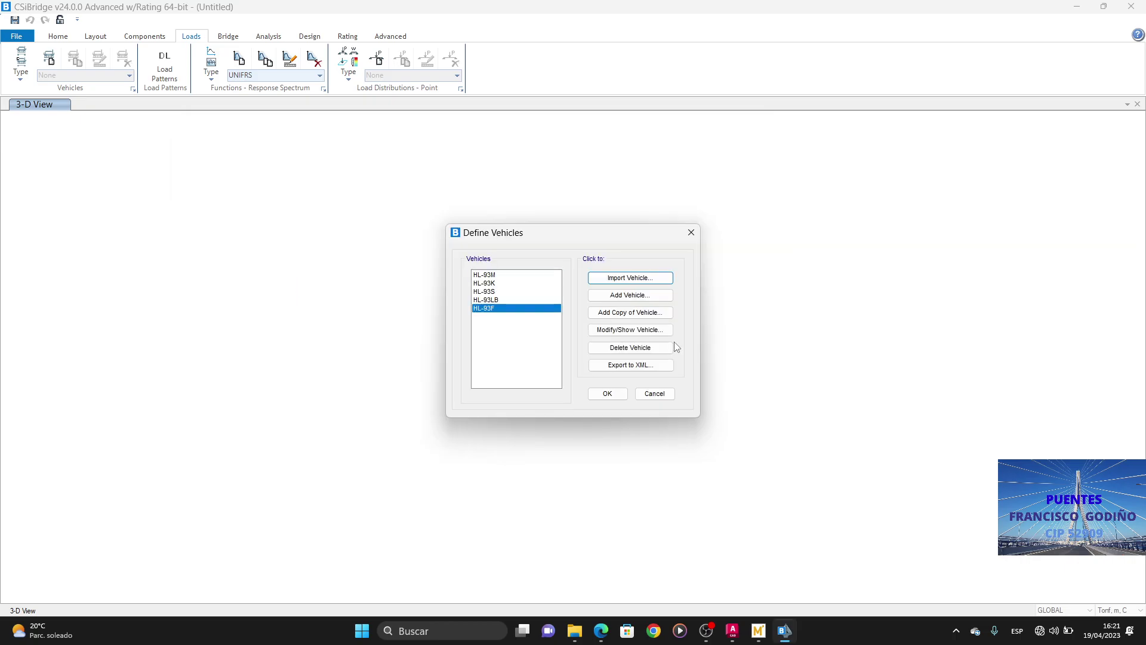
Step: Examine the HL-93M vehicle's load diagrams and its vertical loading table of axle loads, spacings and uniform load
{"action": "left_click", "coordinate": [497, 274]}
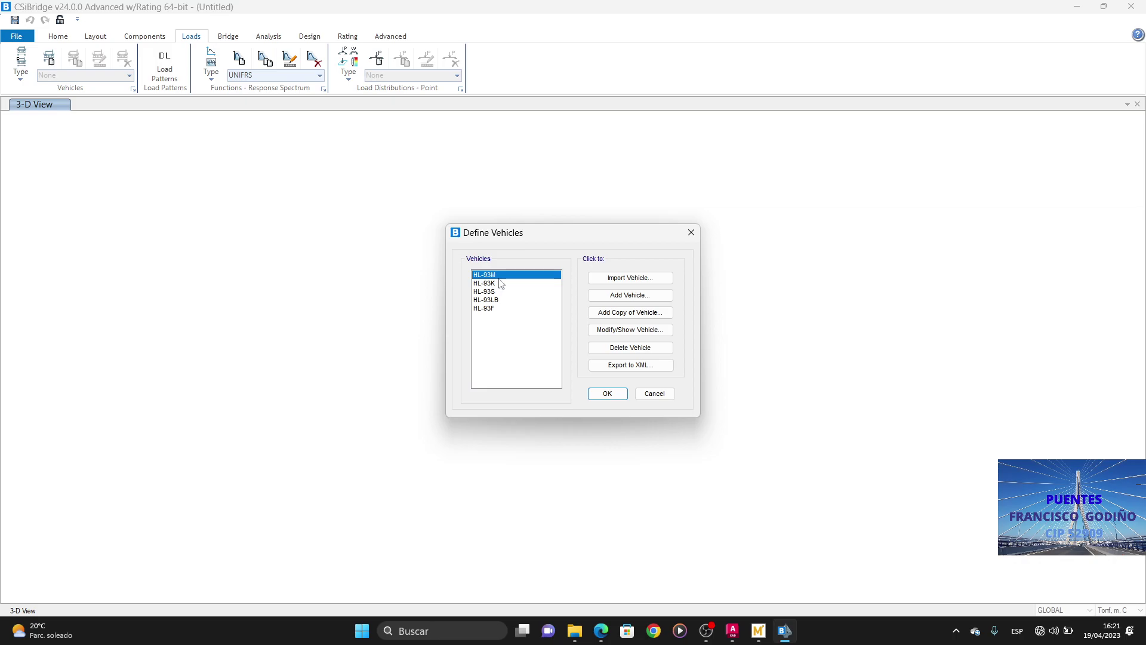
{"action": "left_click", "coordinate": [628, 334]}
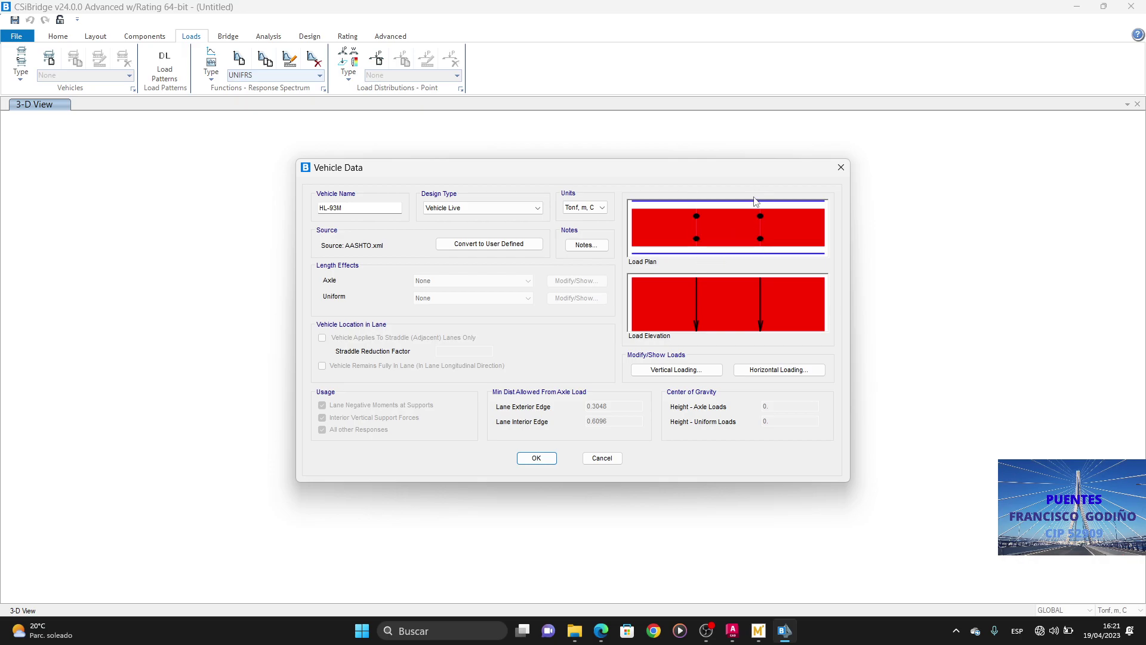
{"action": "left_click", "coordinate": [668, 372]}
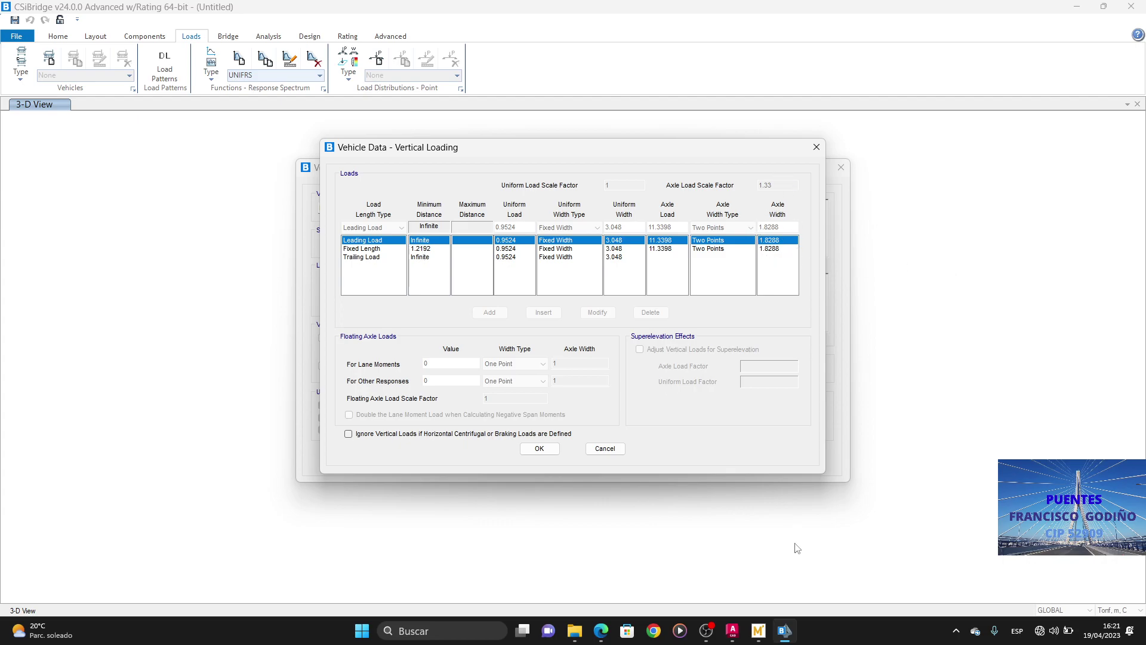
Step: Switch to MANUAL DE PUENTES, highlight the 1.20 m axle spacing in the tandem paragraph, and return to CSiBridge
{"action": "left_click", "coordinate": [601, 633]}
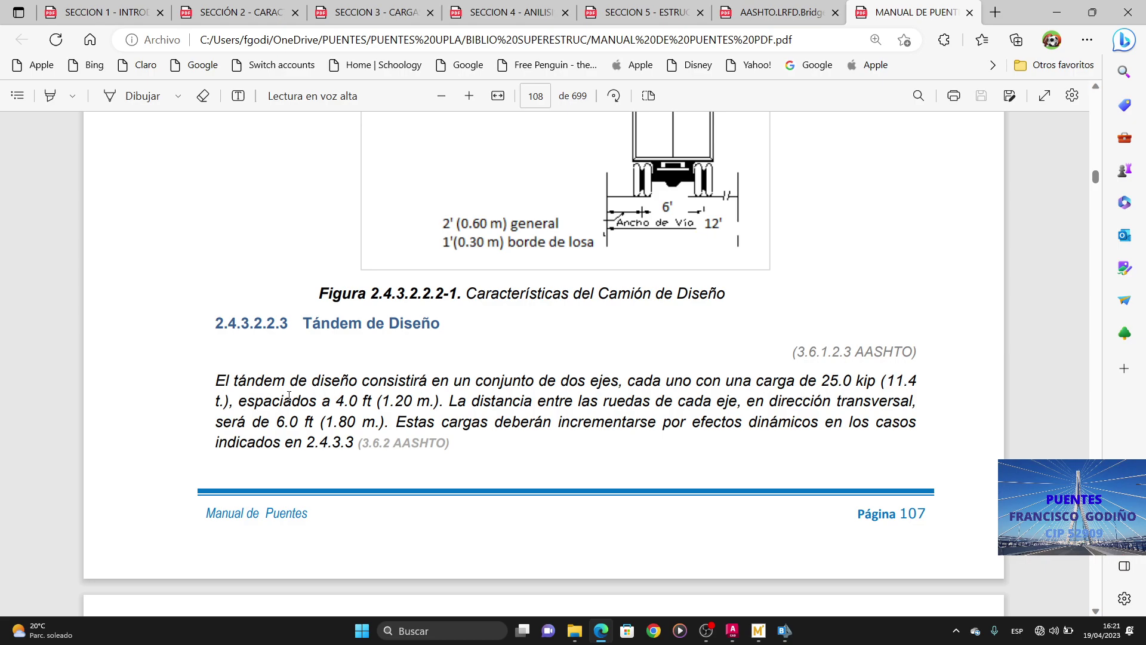
{"action": "left_click_drag", "start_coordinate": [378, 402], "coordinate": [431, 401]}
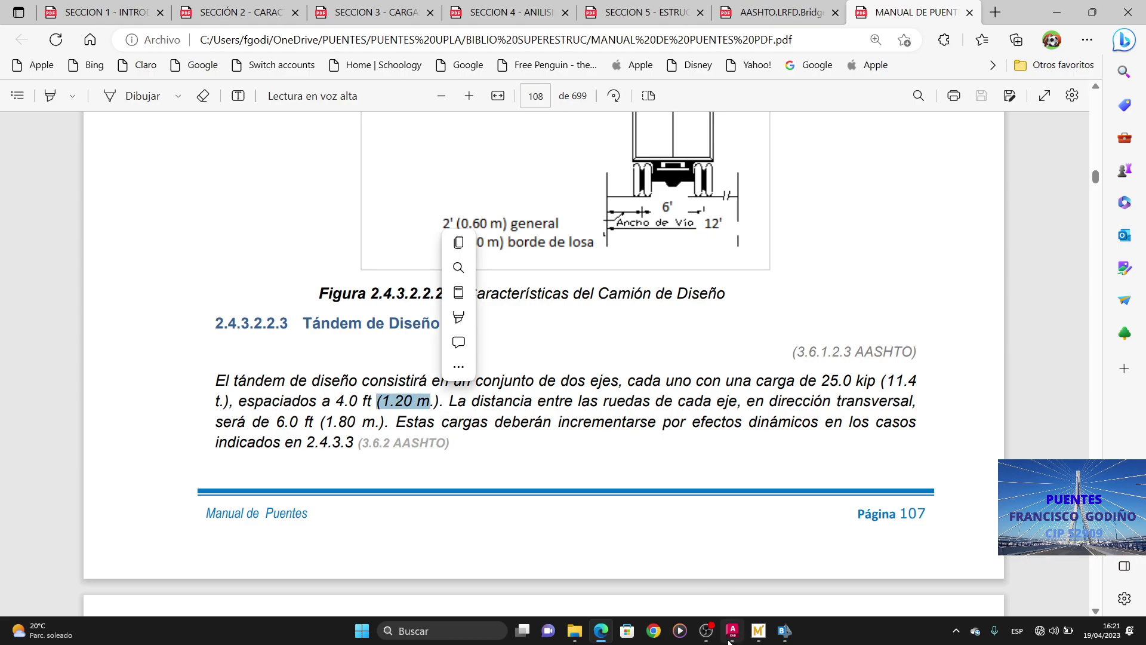
{"action": "left_click", "coordinate": [786, 635]}
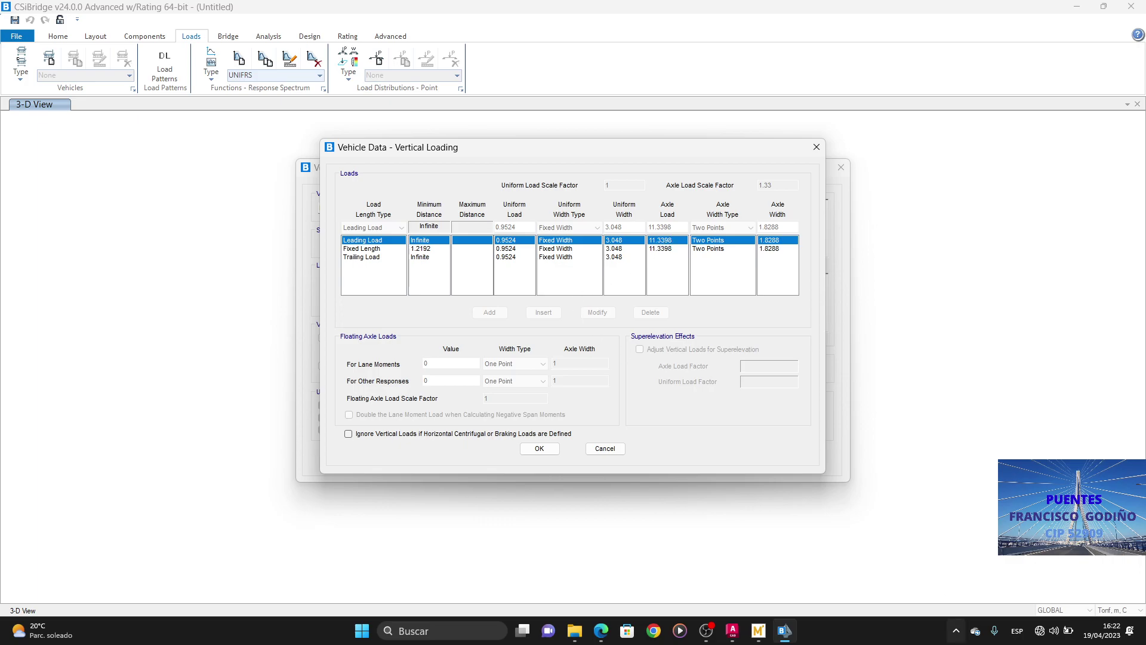
Step: Close the HL-93M vertical loading, check the vehicle's load plan and name, and accept its data
{"action": "left_click", "coordinate": [605, 451]}
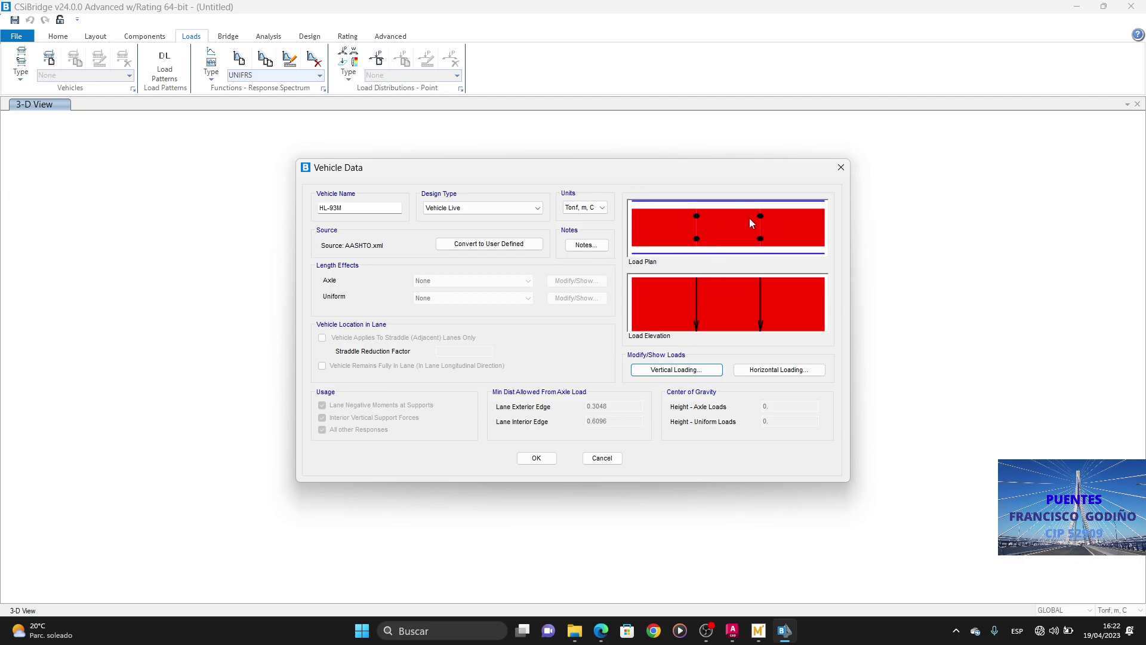
{"action": "left_click_drag", "start_coordinate": [377, 209], "coordinate": [315, 209]}
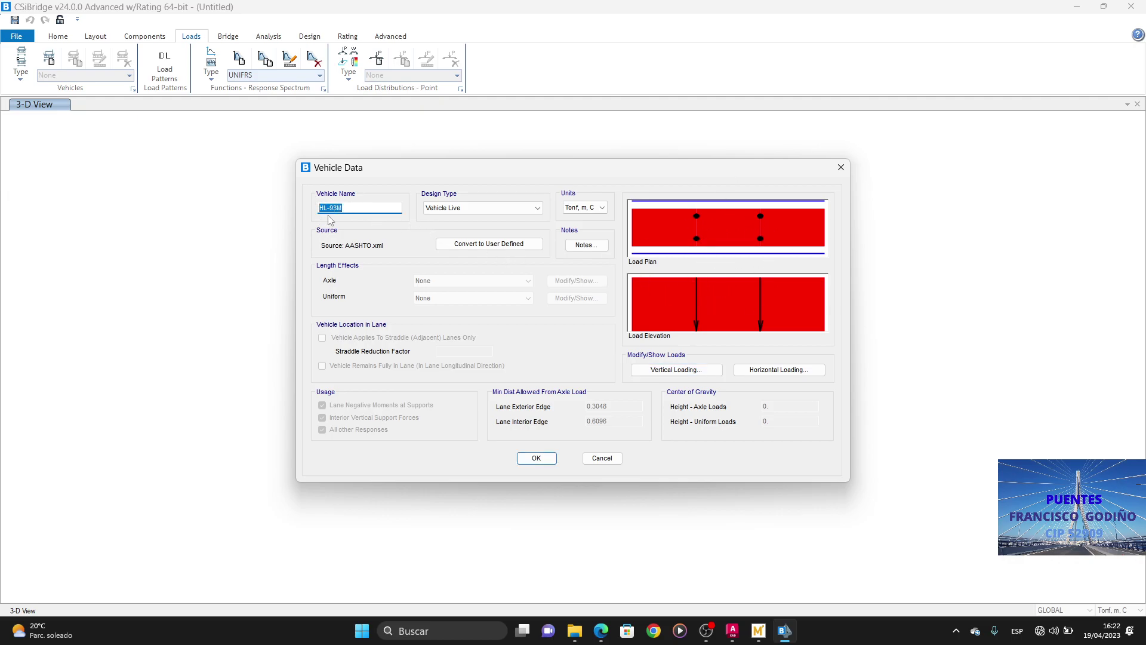
{"action": "left_click", "coordinate": [378, 208]}
{"action": "left_click", "coordinate": [537, 459]}
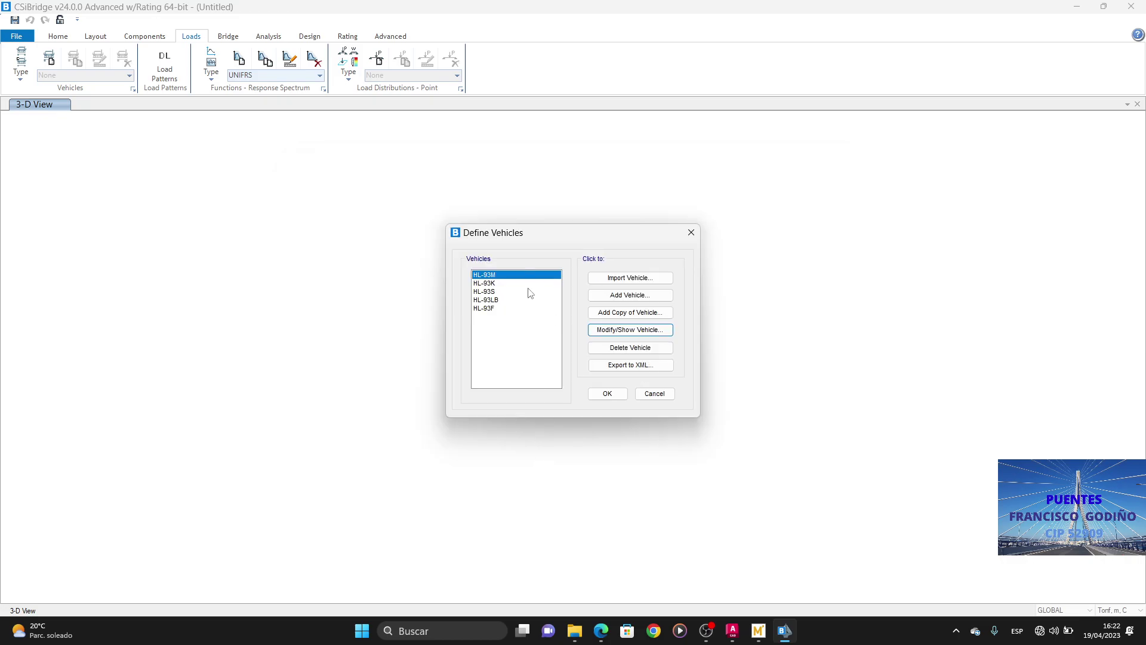
Step: Examine the HL-93K vehicle's load diagrams and its vertical loading table of axle loads and fixed and variable spacings
{"action": "left_click", "coordinate": [494, 283]}
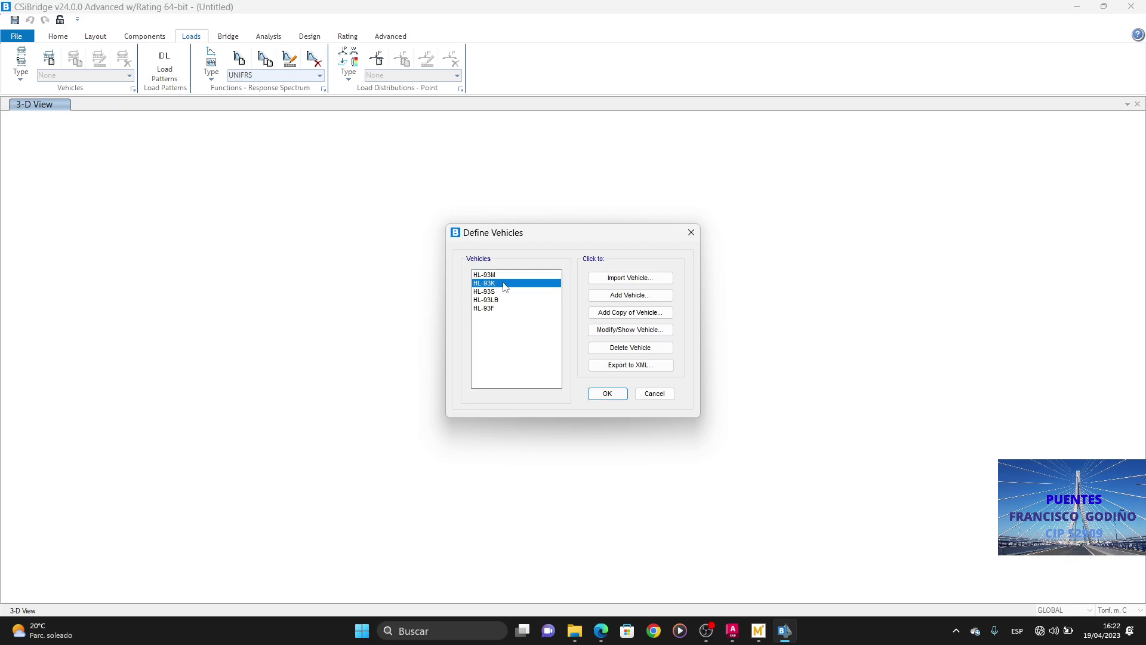
{"action": "left_click", "coordinate": [642, 332]}
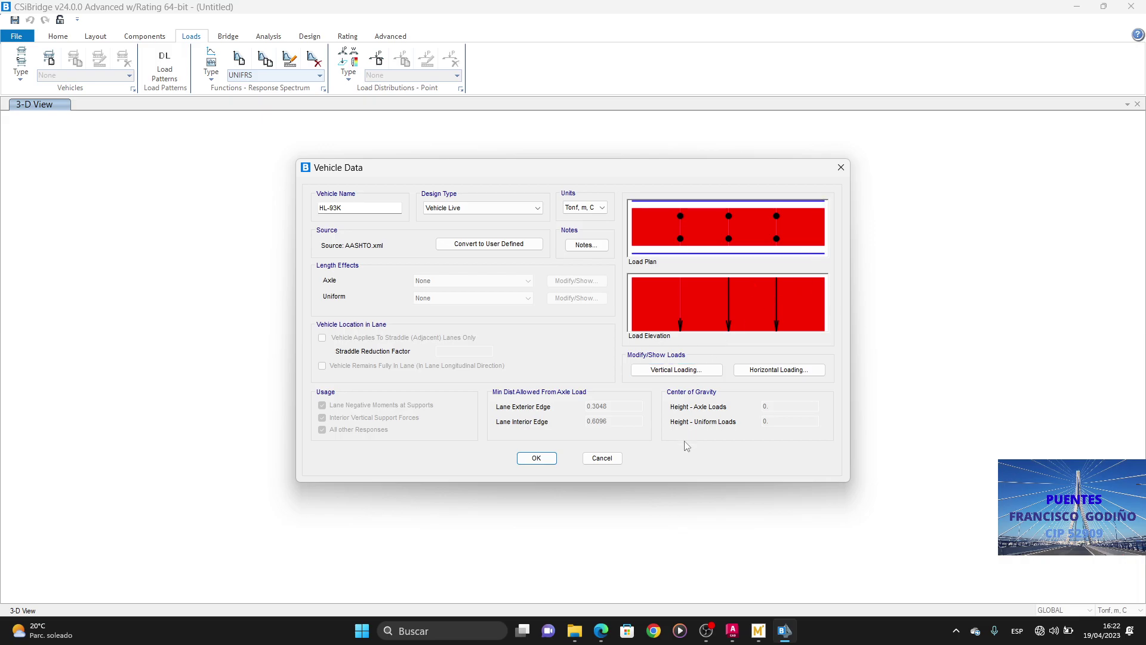
{"action": "left_click", "coordinate": [693, 370]}
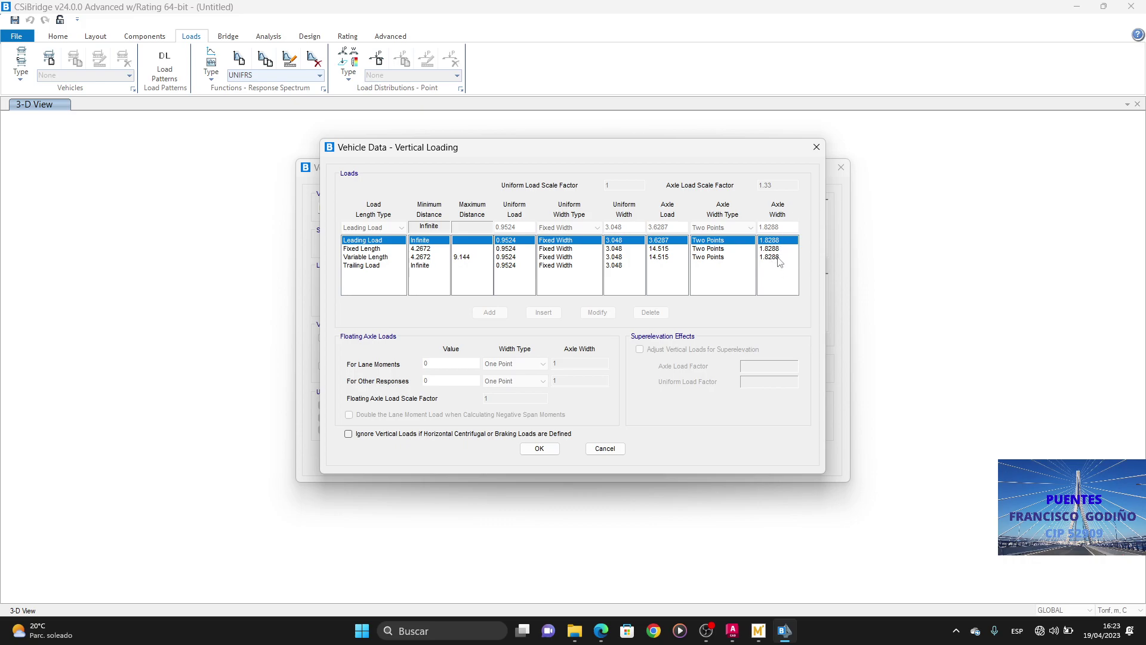
Step: Switch to MANUAL DE PUENTES and highlight the 4.27 m to 9.14 m axle spacing limits in the Camión de Diseño section
{"action": "left_click", "coordinate": [601, 632]}
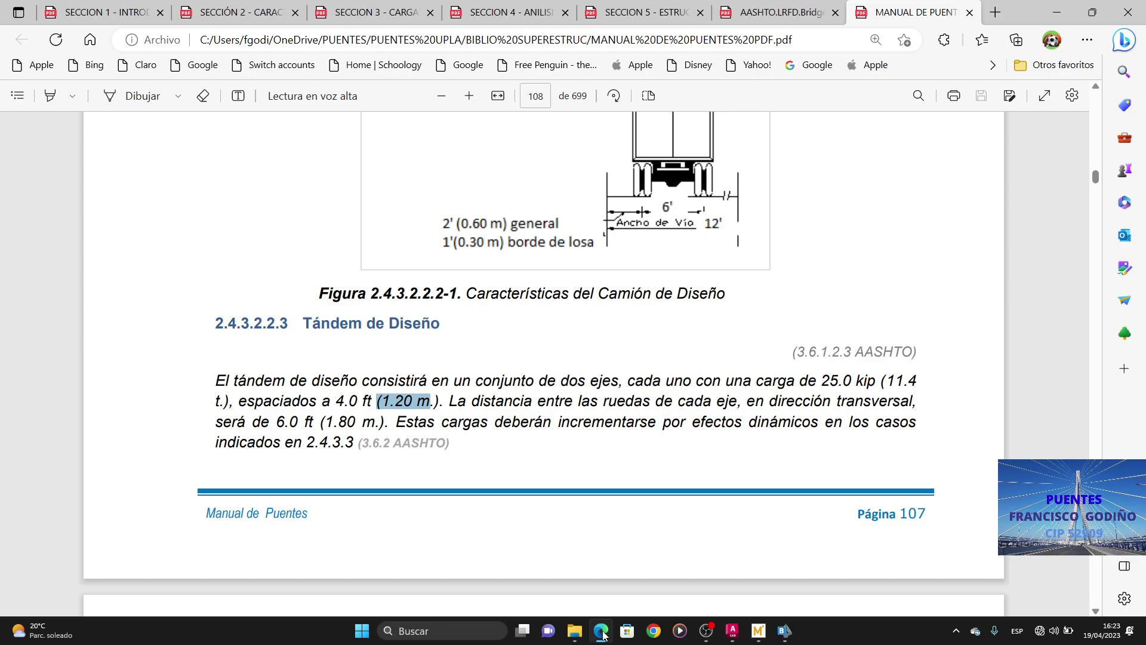
{"action": "scroll", "coordinate": [563, 408], "scroll_direction": "up", "scroll_amount": 6}
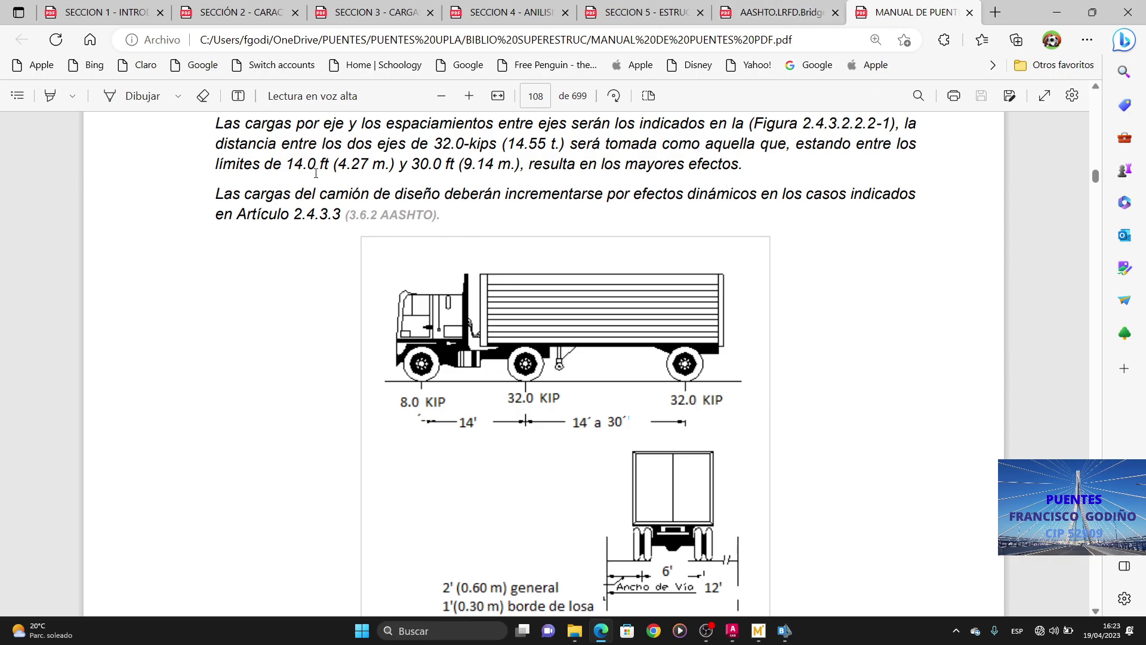
{"action": "left_click_drag", "start_coordinate": [339, 165], "coordinate": [395, 166]}
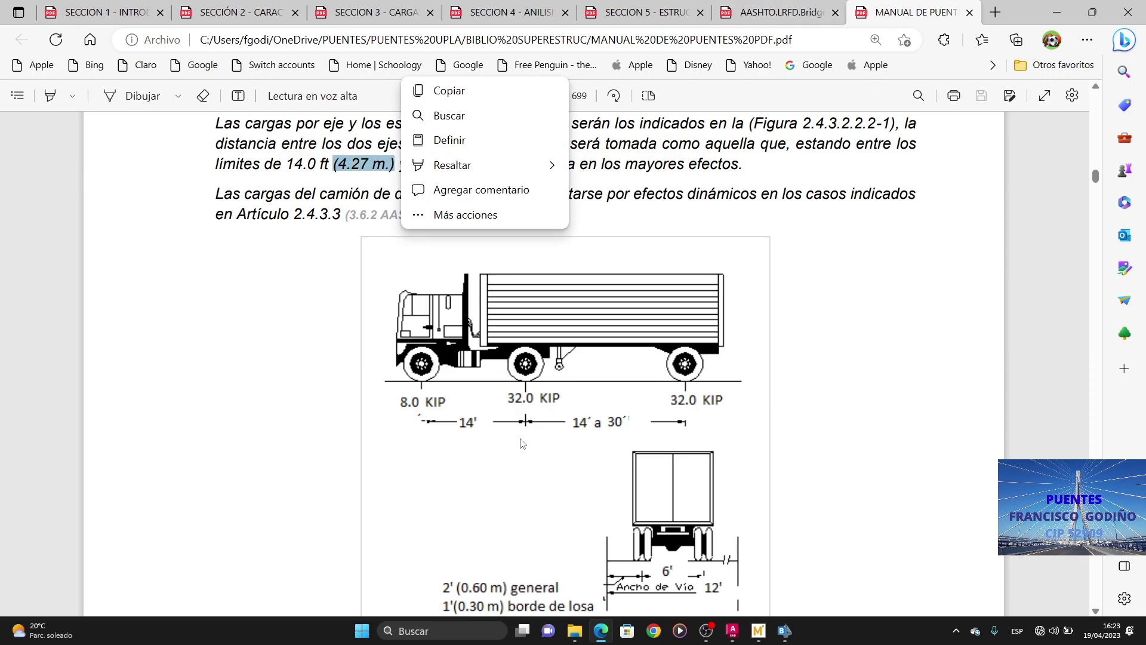
{"action": "left_click_drag", "start_coordinate": [335, 165], "coordinate": [511, 166]}
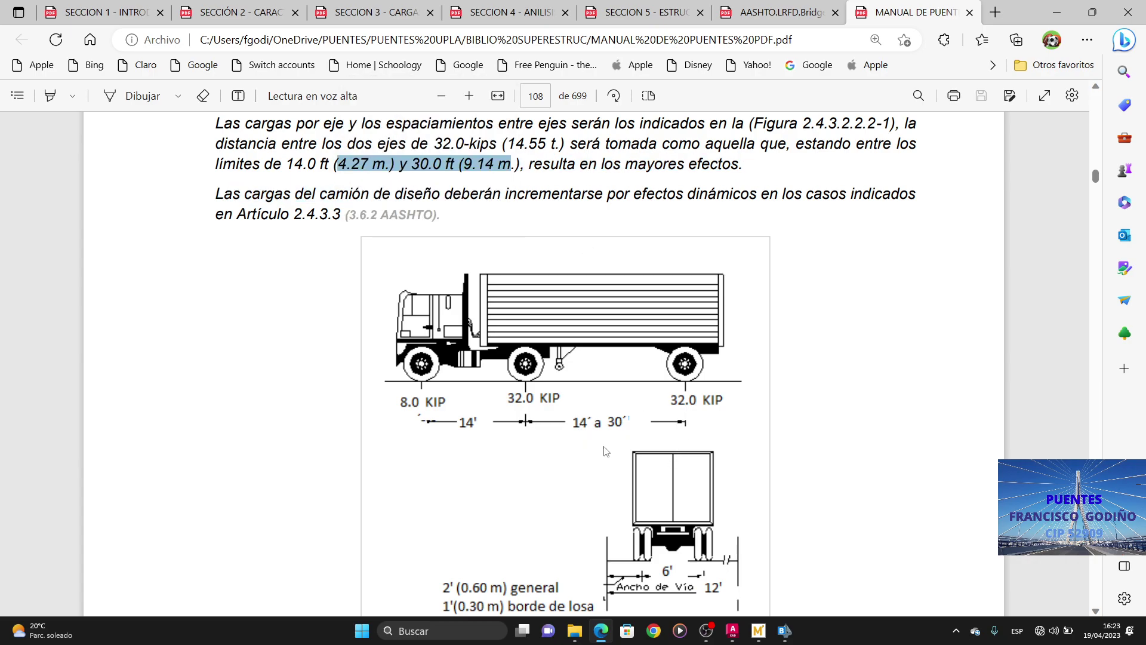
{"action": "scroll", "coordinate": [493, 376], "scroll_direction": "up", "scroll_amount": 4}
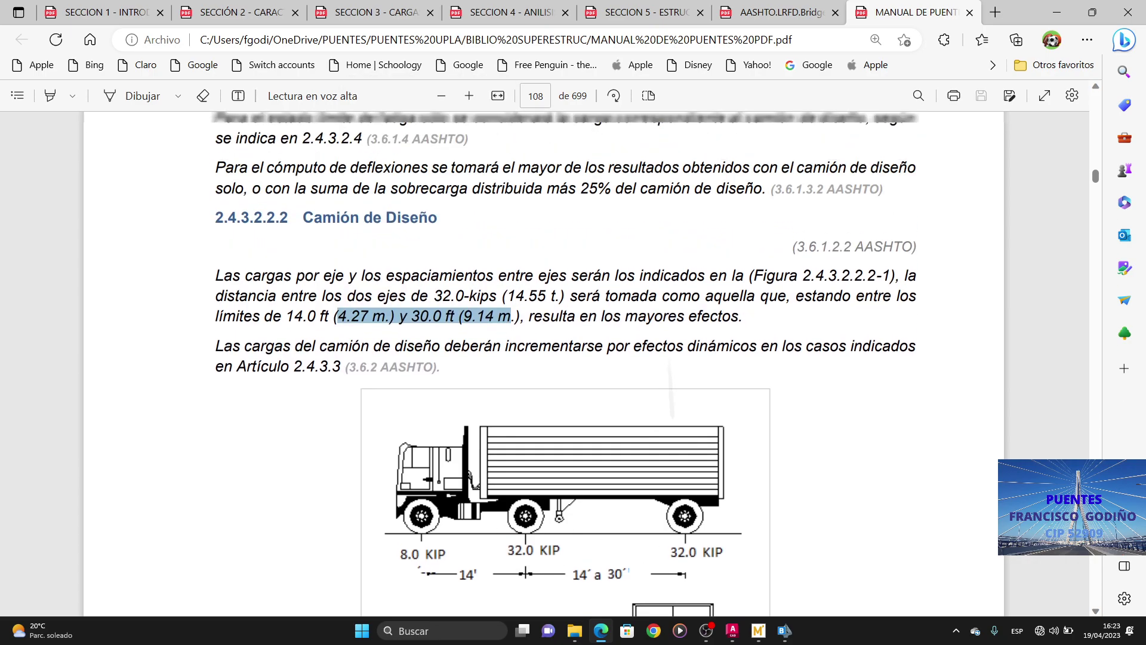
{"action": "scroll", "coordinate": [493, 376], "scroll_direction": "up", "scroll_amount": 6, "text": "ctrl"}
{"action": "scroll", "coordinate": [493, 376], "scroll_direction": "down", "scroll_amount": 6, "text": "ctrl"}
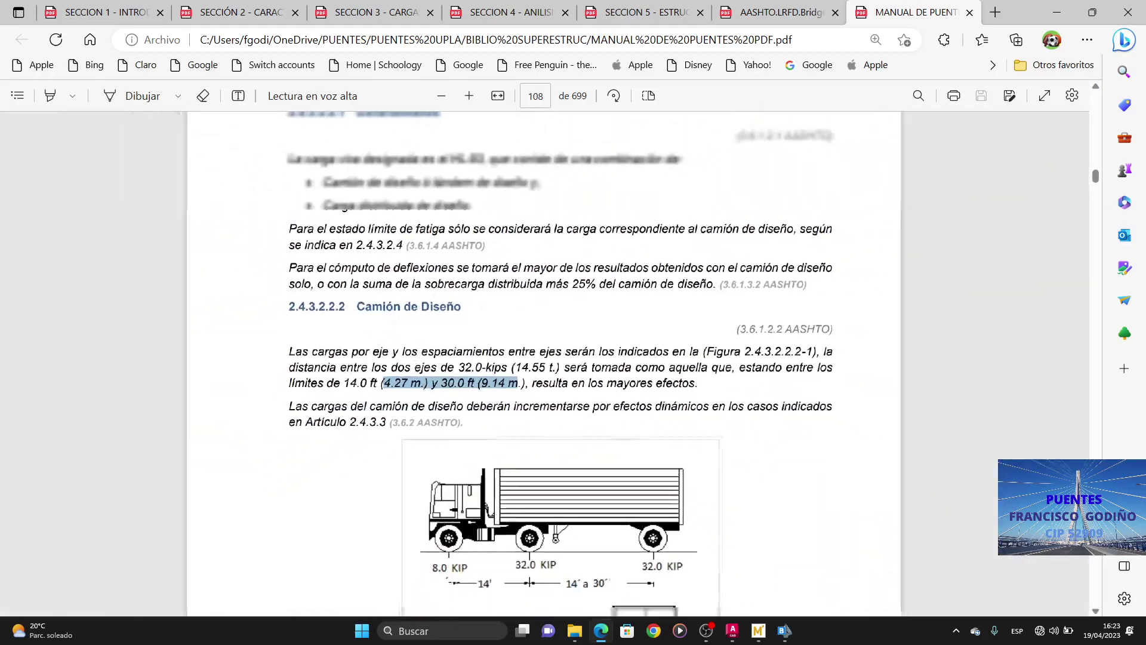
Step: Return to CSiBridge, close the HL-93K vertical loading, check the vehicle name and accept its data
{"action": "left_click", "coordinate": [785, 631]}
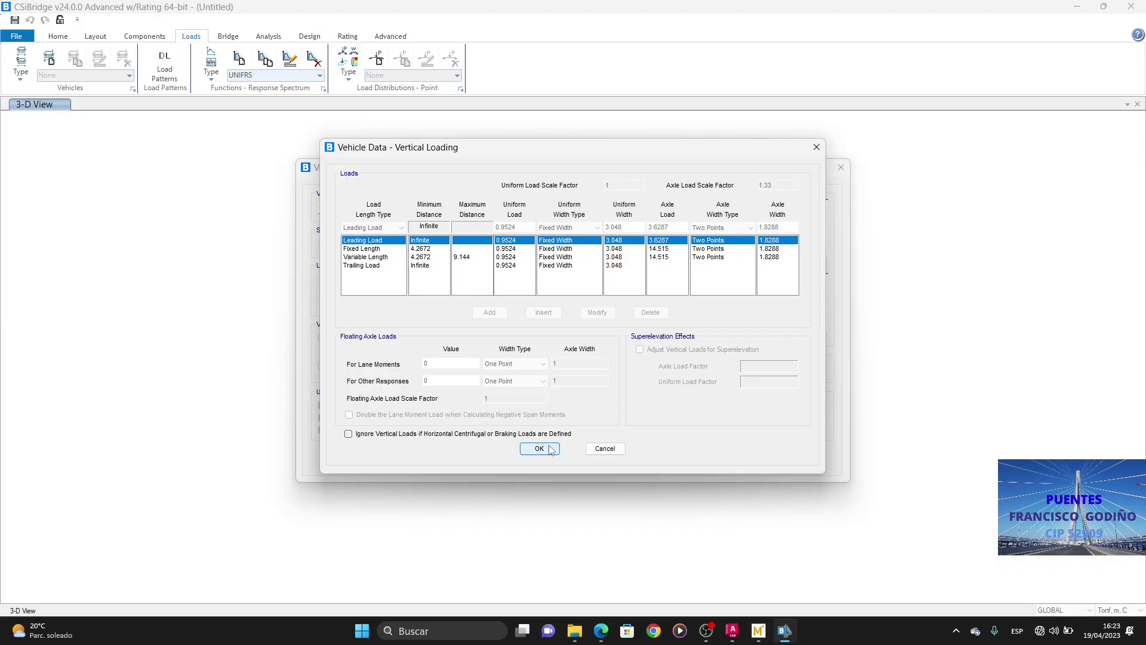
{"action": "left_click", "coordinate": [604, 448]}
{"action": "left_click_drag", "start_coordinate": [353, 207], "coordinate": [315, 195]}
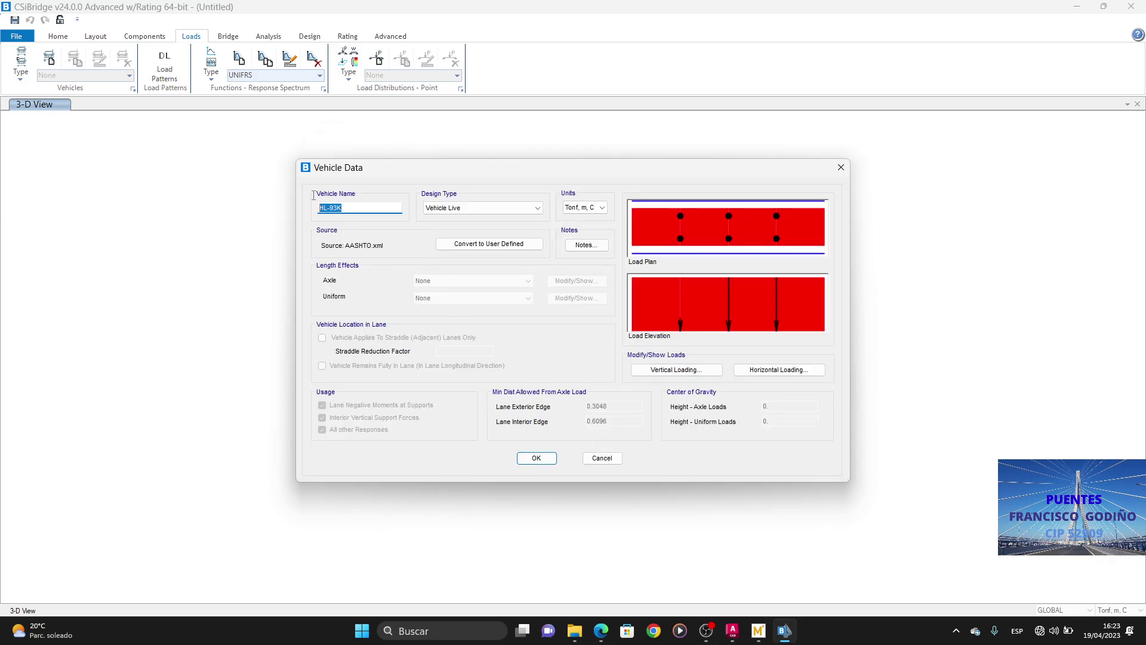
{"action": "left_click", "coordinate": [537, 459]}
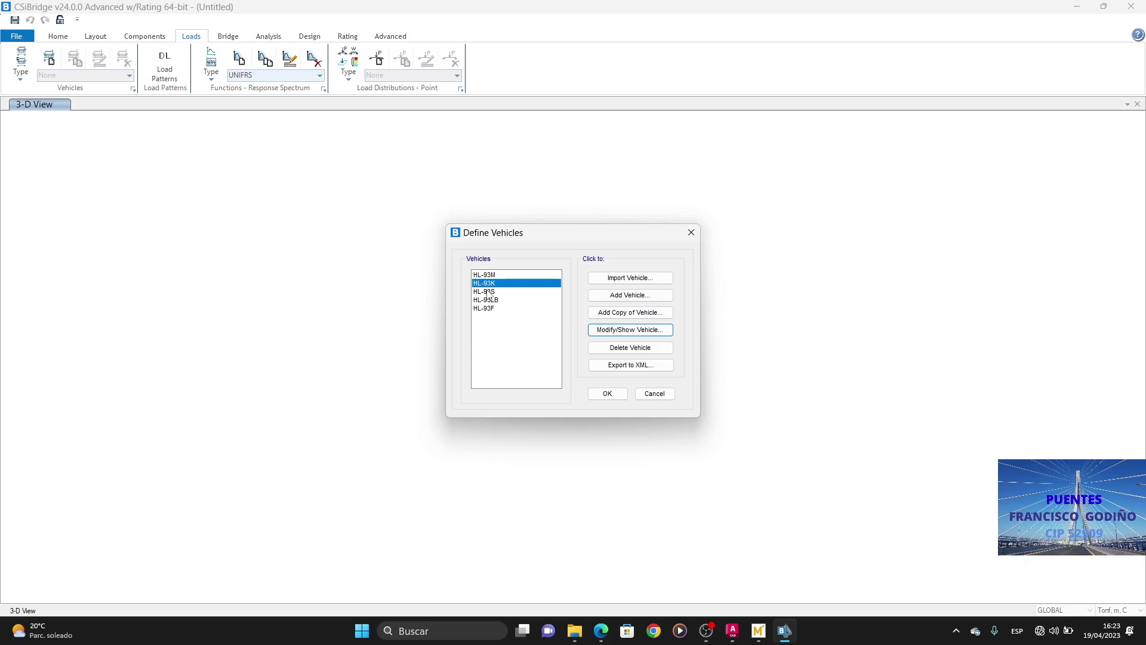
Step: Examine the HL-93S vehicle's load diagrams and vertical loading table, and switch to the design truck section of MANUAL DE PUENTES
{"action": "left_click", "coordinate": [486, 292]}
{"action": "left_click", "coordinate": [620, 332]}
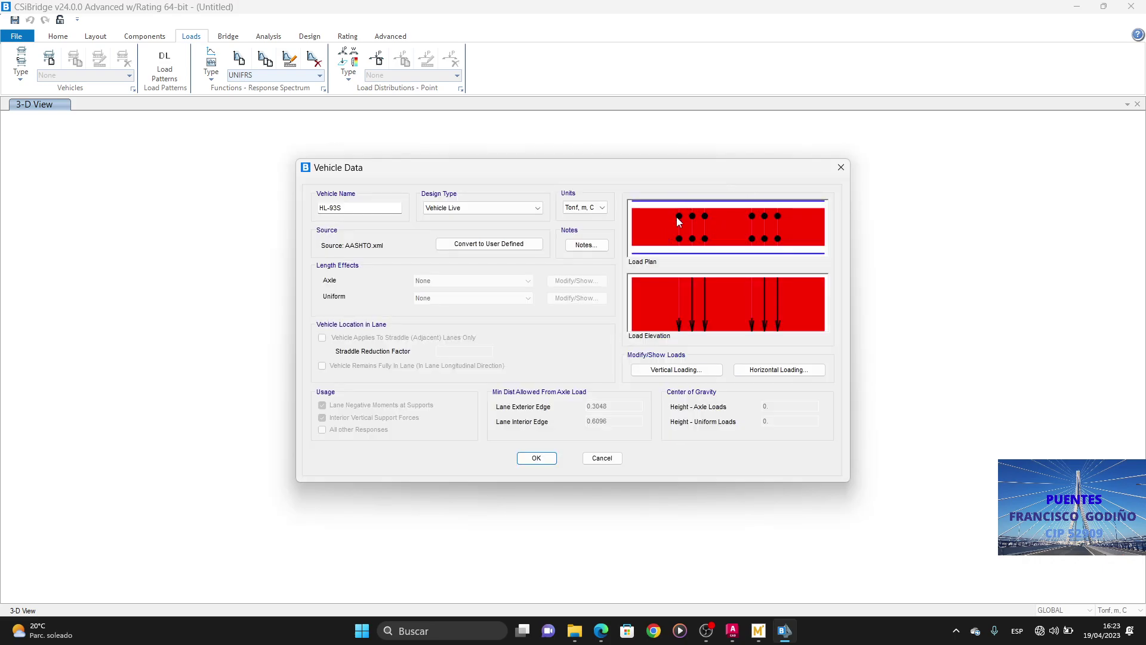
{"action": "left_click", "coordinate": [683, 371]}
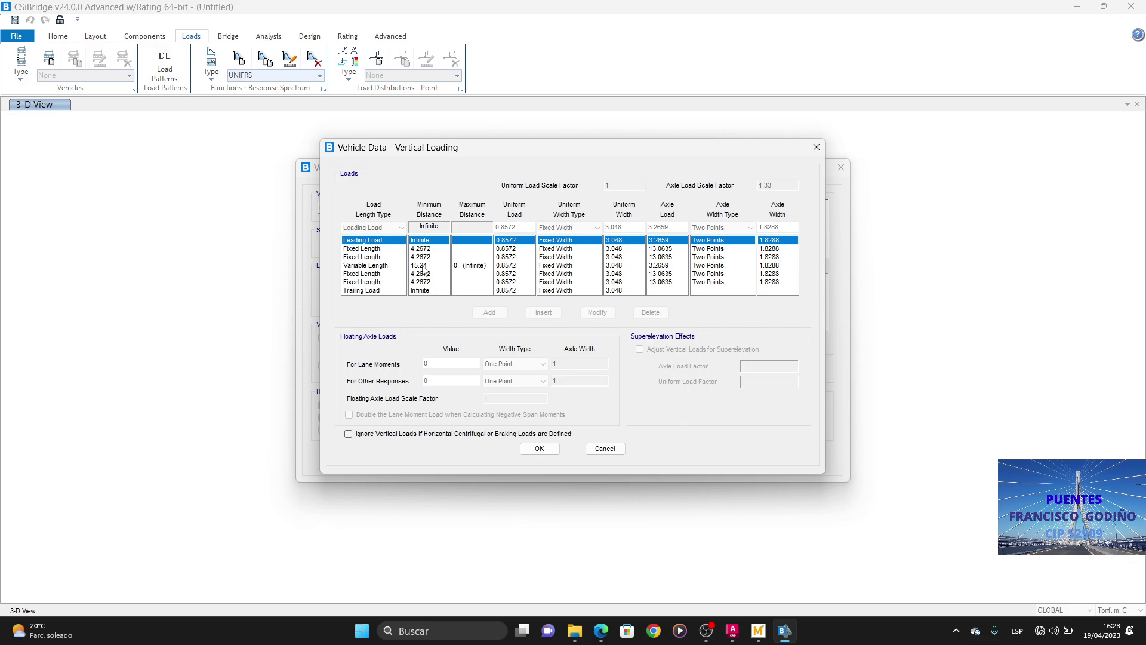
{"action": "left_click", "coordinate": [600, 635]}
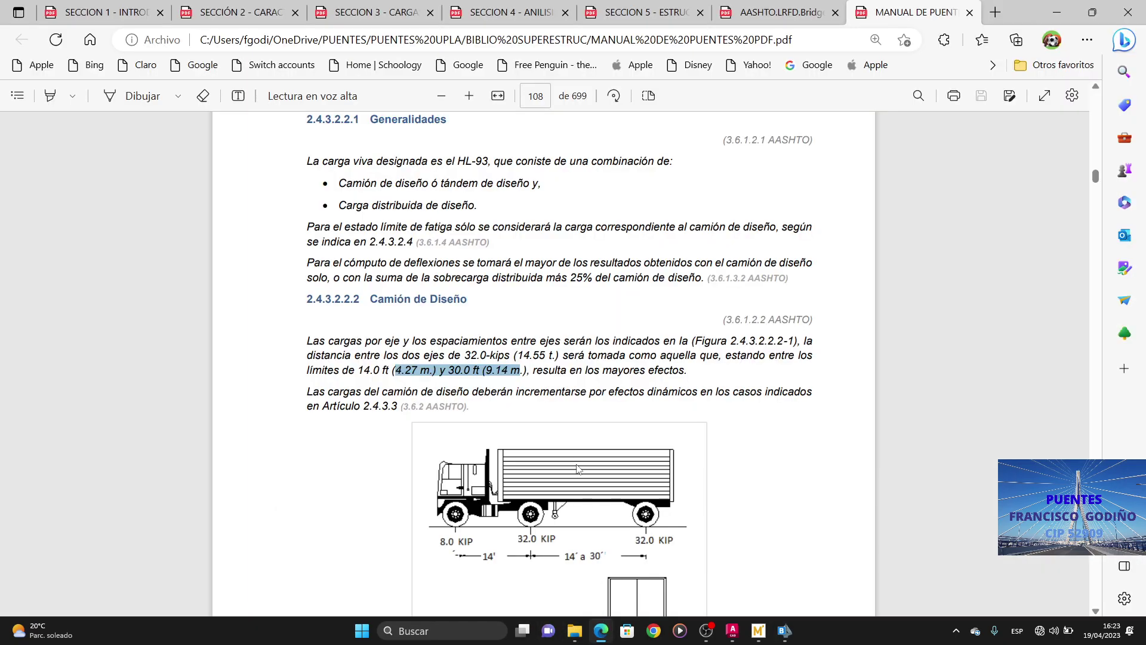
Step: Review the design truck figure and the Tándem de Diseño and Sobrecarga Distribuida sections of MANUAL DE PUENTES
{"action": "scroll", "coordinate": [577, 469], "scroll_direction": "down", "scroll_amount": 10}
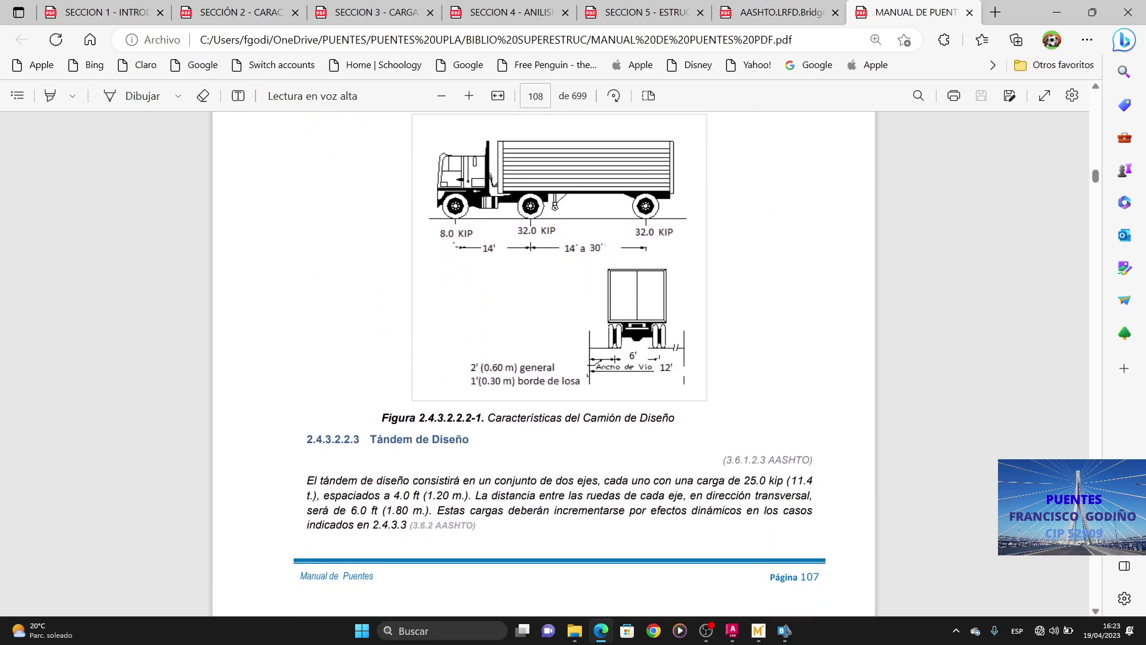
{"action": "scroll", "coordinate": [543, 358], "scroll_direction": "down", "scroll_amount": 2}
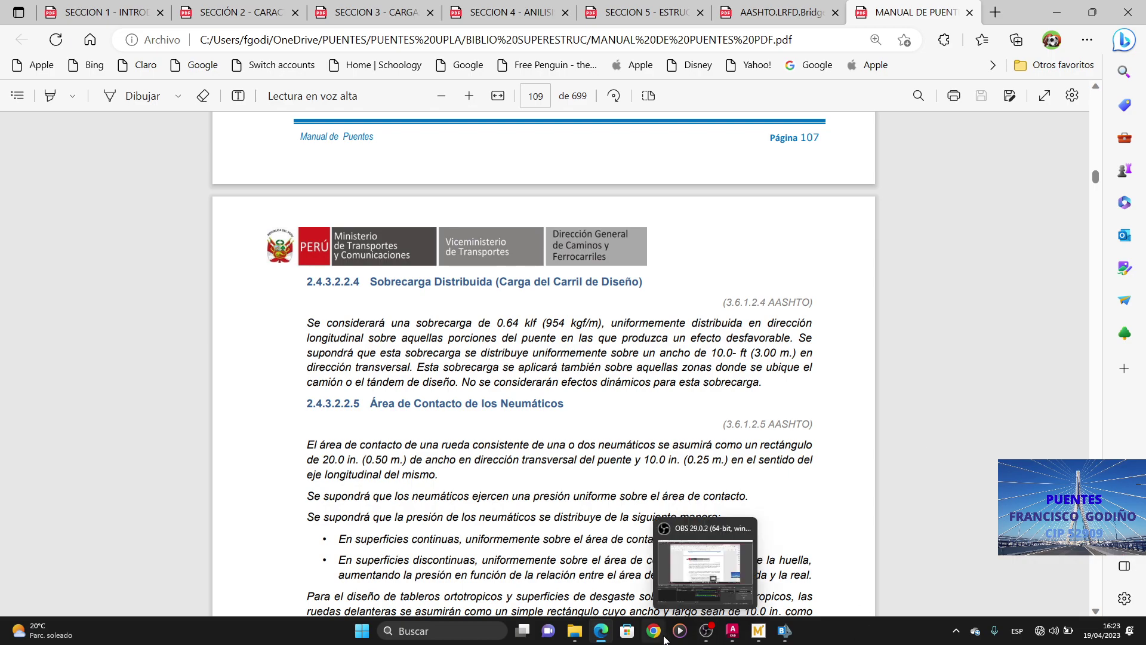
Step: Switch to CSiBridge, cancel out of the HL-93S vehicle's data and delete HL-93S from the defined vehicles
{"action": "left_click", "coordinate": [785, 632]}
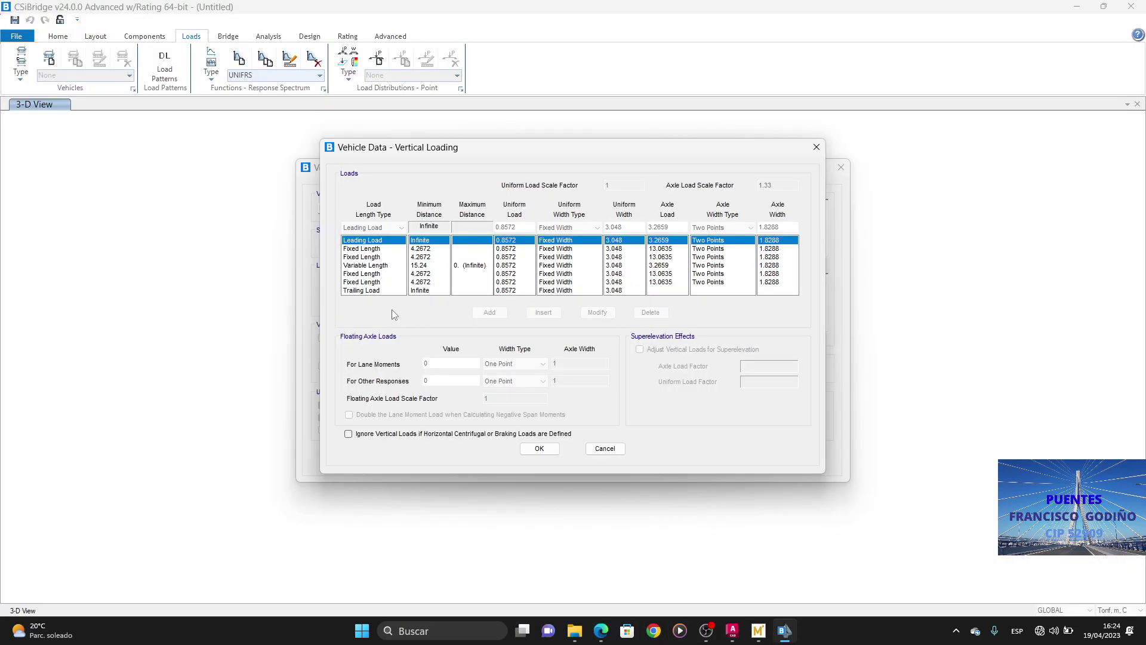
{"action": "left_click", "coordinate": [605, 448]}
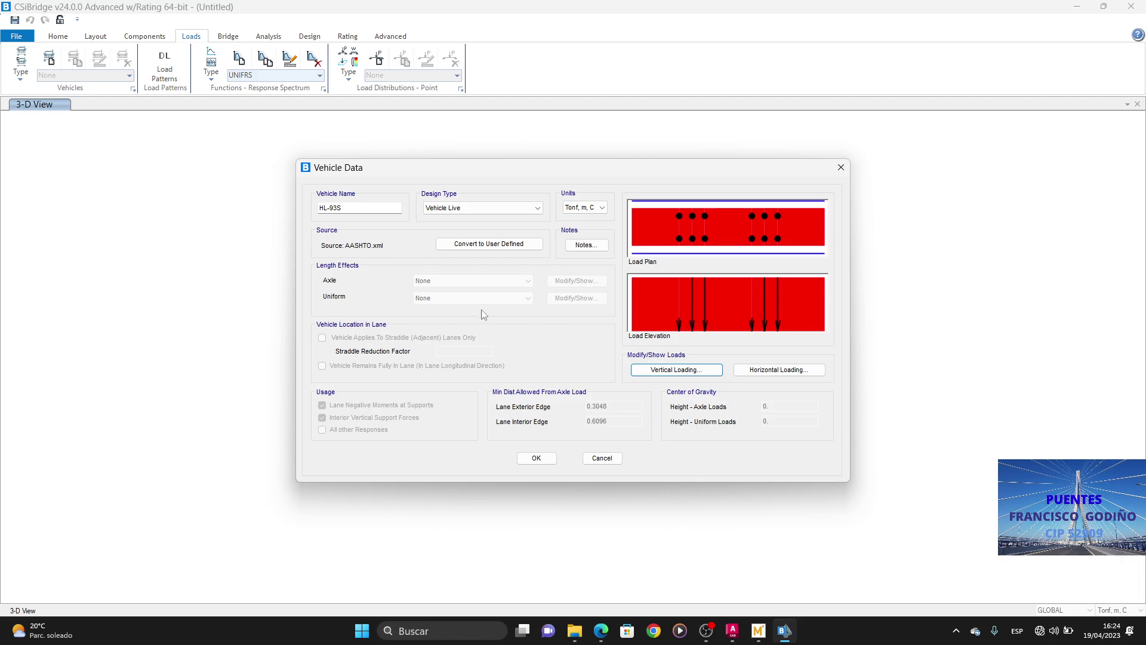
{"action": "left_click", "coordinate": [601, 458]}
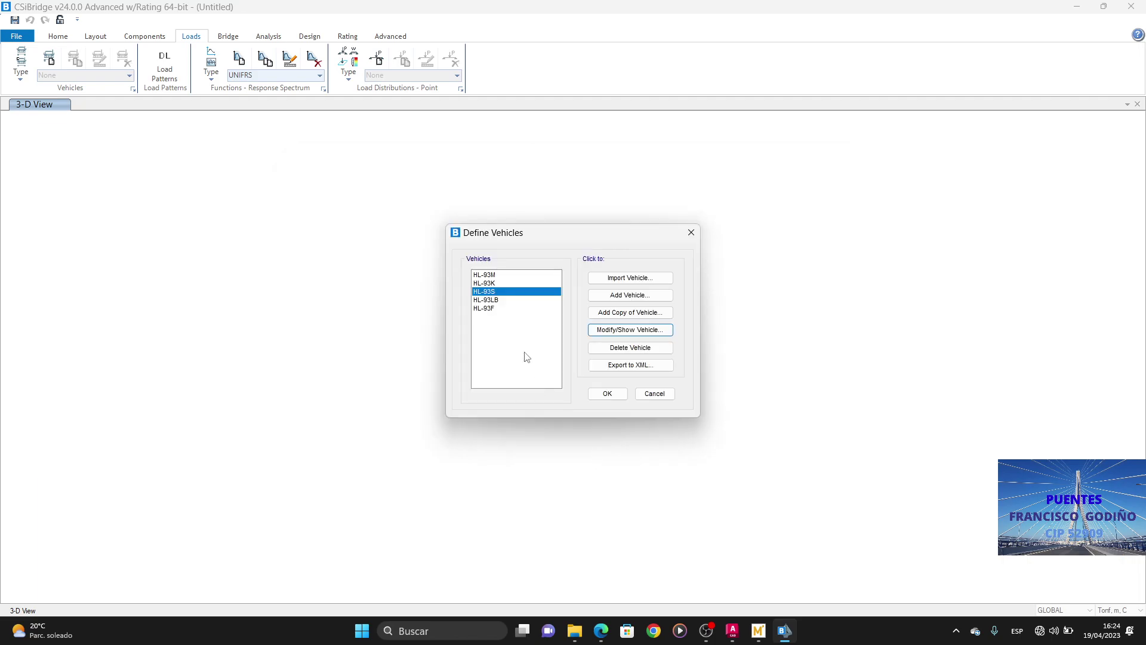
{"action": "left_click", "coordinate": [628, 351]}
{"action": "left_click", "coordinate": [585, 360]}
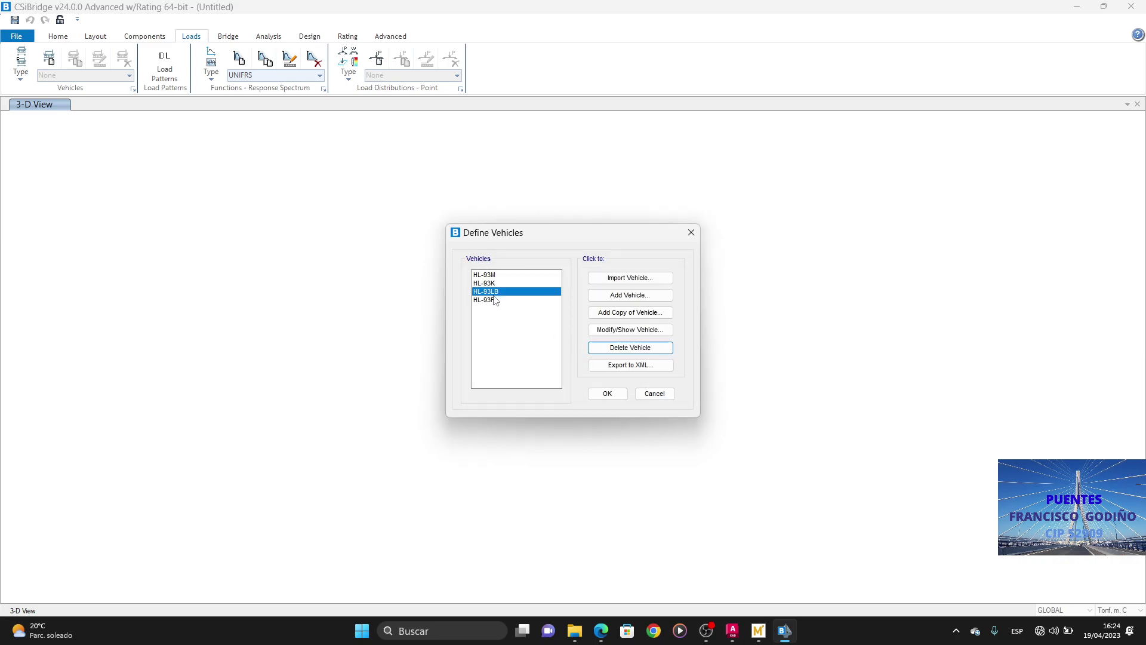
Step: Review the HL-93LB vehicle's load diagrams and vertical loading table without changes, and delete HL-93LB from the defined vehicles
{"action": "left_click", "coordinate": [630, 329]}
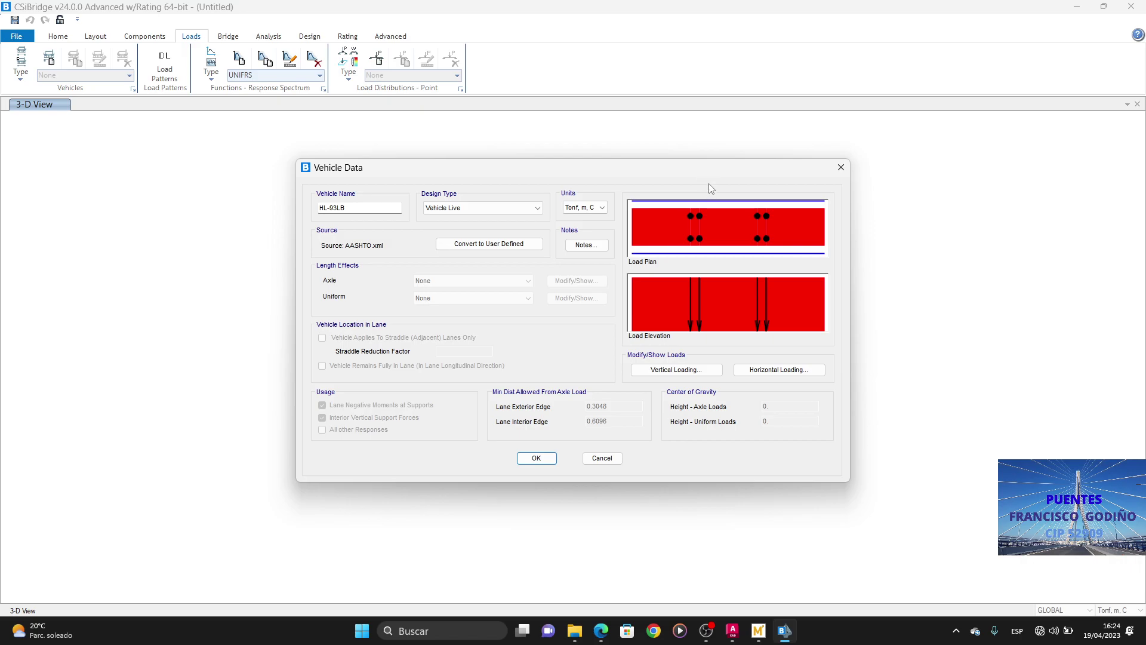
{"action": "left_click", "coordinate": [645, 370]}
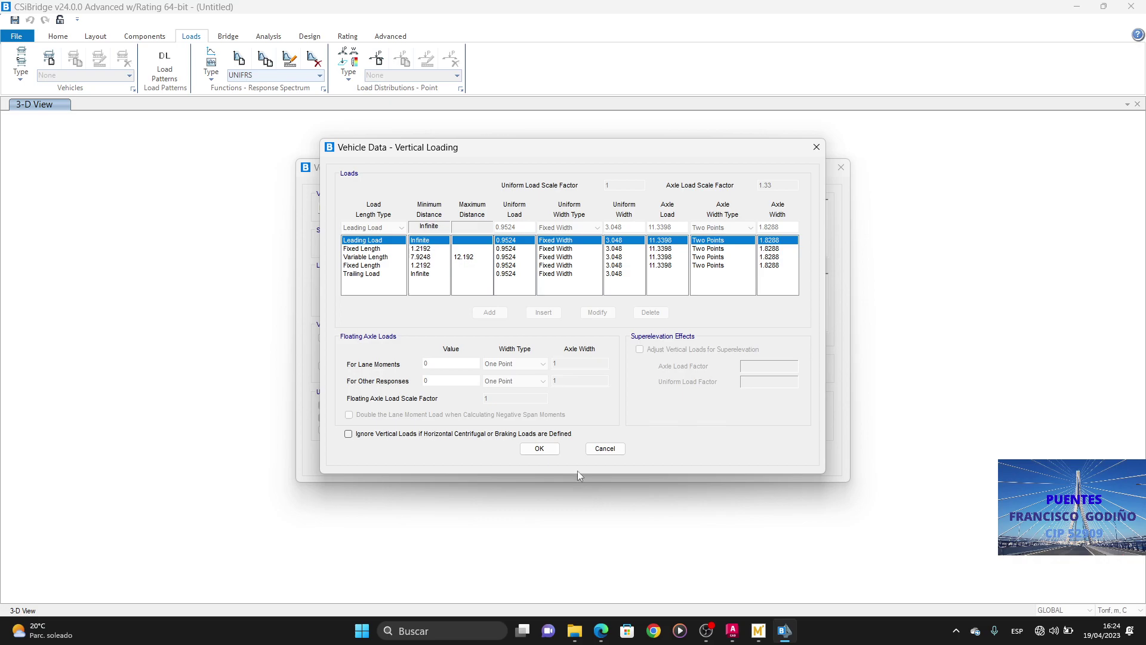
{"action": "left_click", "coordinate": [605, 448]}
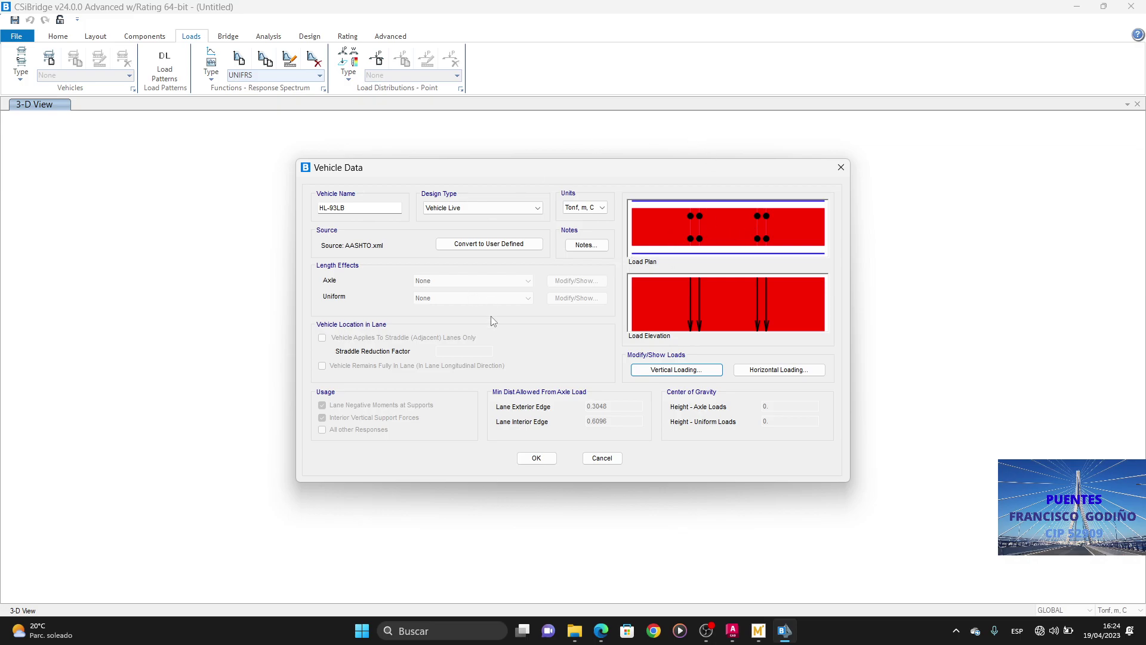
{"action": "left_click", "coordinate": [602, 458]}
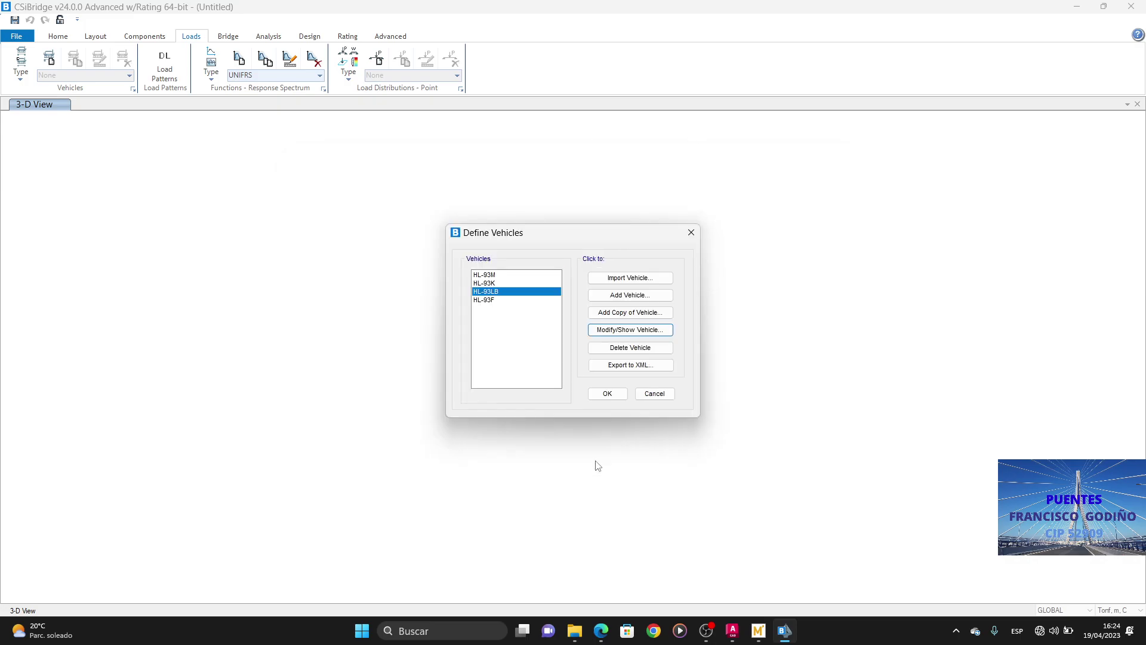
{"action": "left_click", "coordinate": [626, 352]}
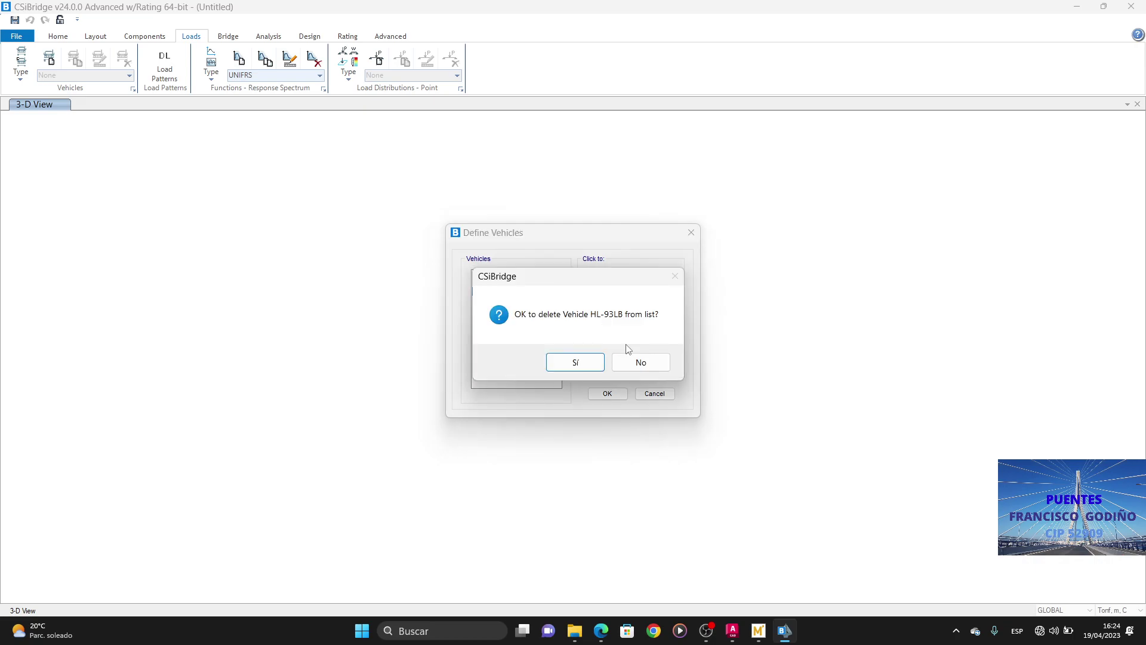
{"action": "left_click", "coordinate": [588, 364]}
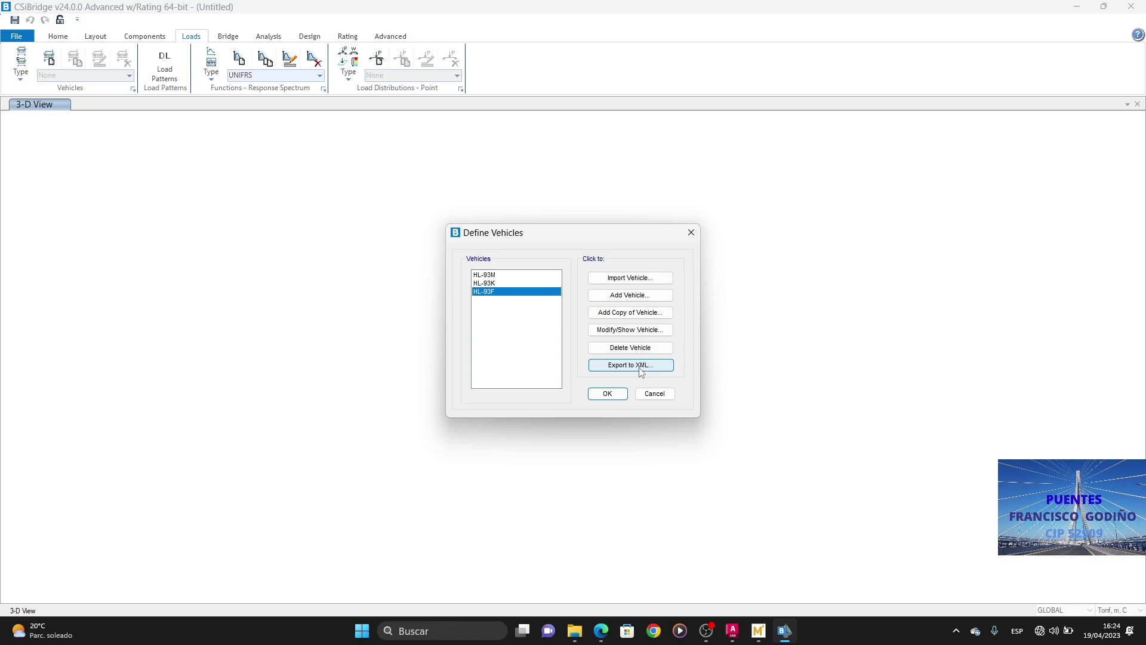
Step: Open the HL-93F vehicle's data, switch to MANUAL DE PUENTES and read section 2.4.3.2.4 Carga de Fatiga on magnitude and configuration
{"action": "left_click", "coordinate": [628, 329]}
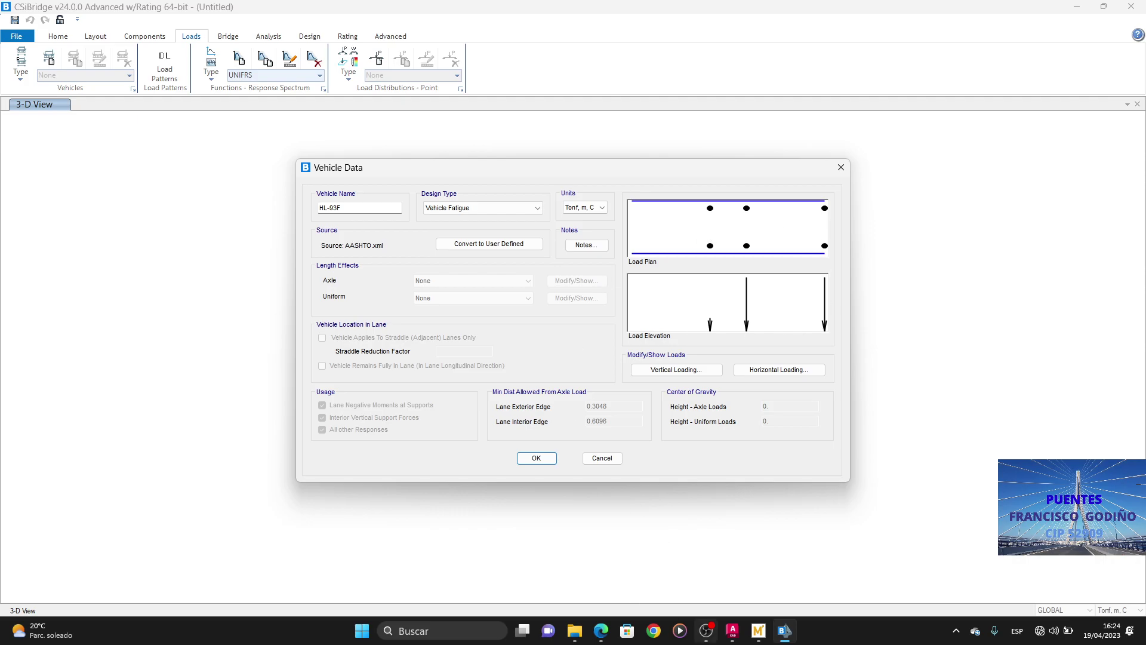
{"action": "left_click", "coordinate": [601, 635]}
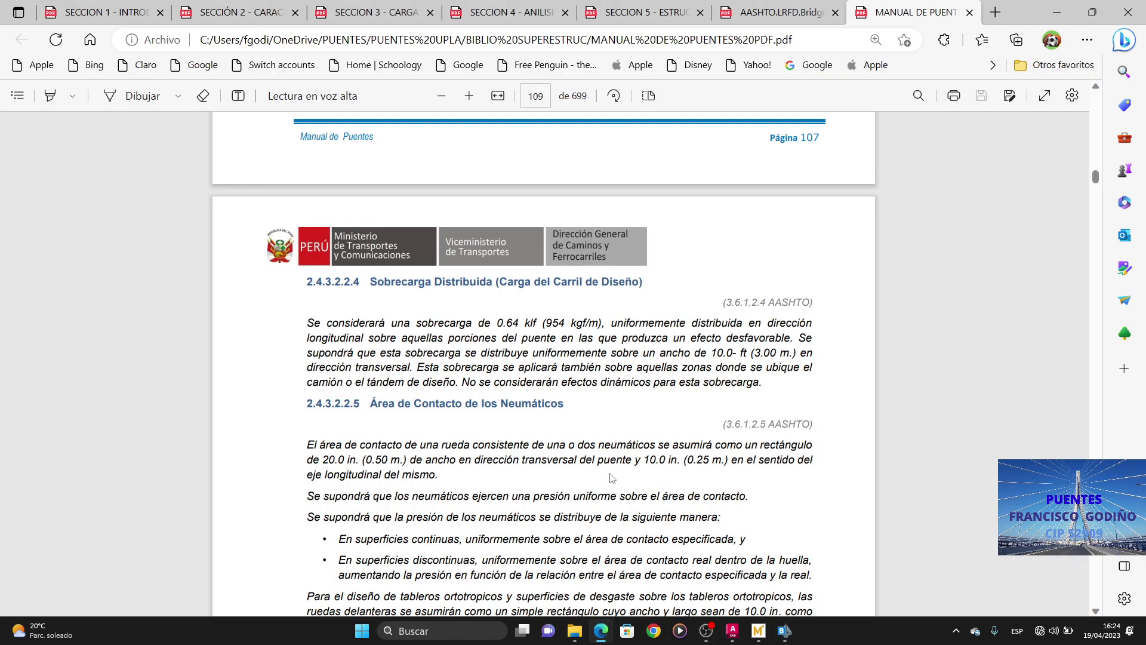
{"action": "scroll", "coordinate": [576, 366], "scroll_direction": "down", "scroll_amount": 3, "text": "ctrl"}
{"action": "scroll", "coordinate": [576, 366], "scroll_direction": "down", "scroll_amount": 12}
{"action": "scroll", "coordinate": [543, 364], "scroll_direction": "down", "scroll_amount": 6}
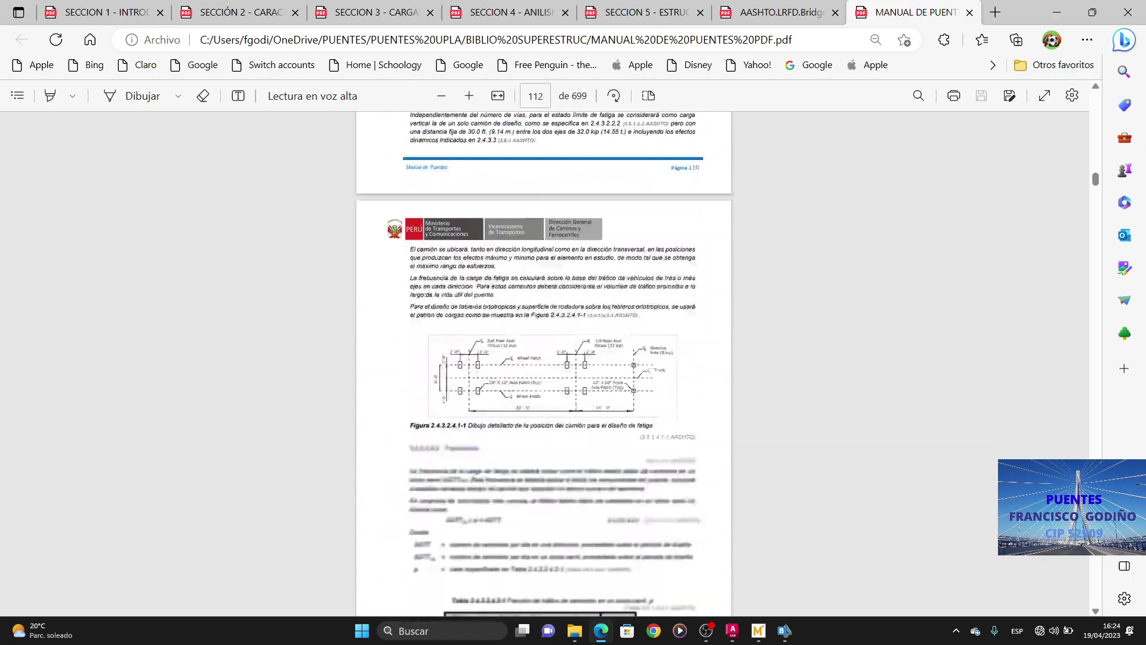
{"action": "scroll", "coordinate": [544, 364], "scroll_direction": "up", "scroll_amount": 1}
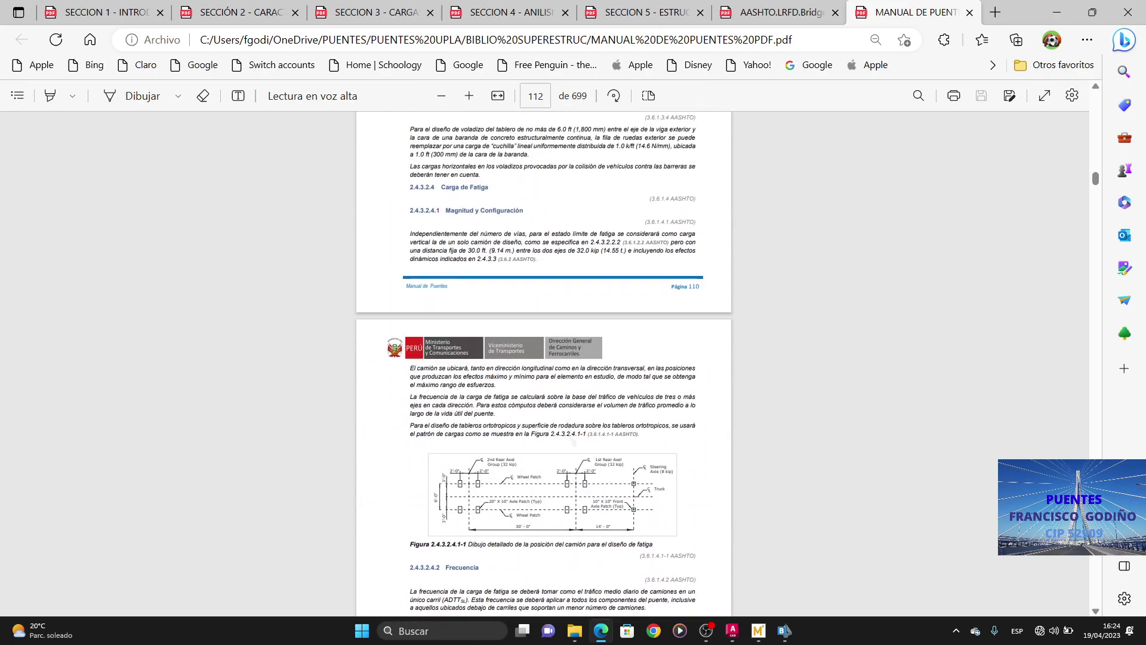
{"action": "scroll", "coordinate": [544, 364], "scroll_direction": "up", "scroll_amount": 3, "text": "ctrl"}
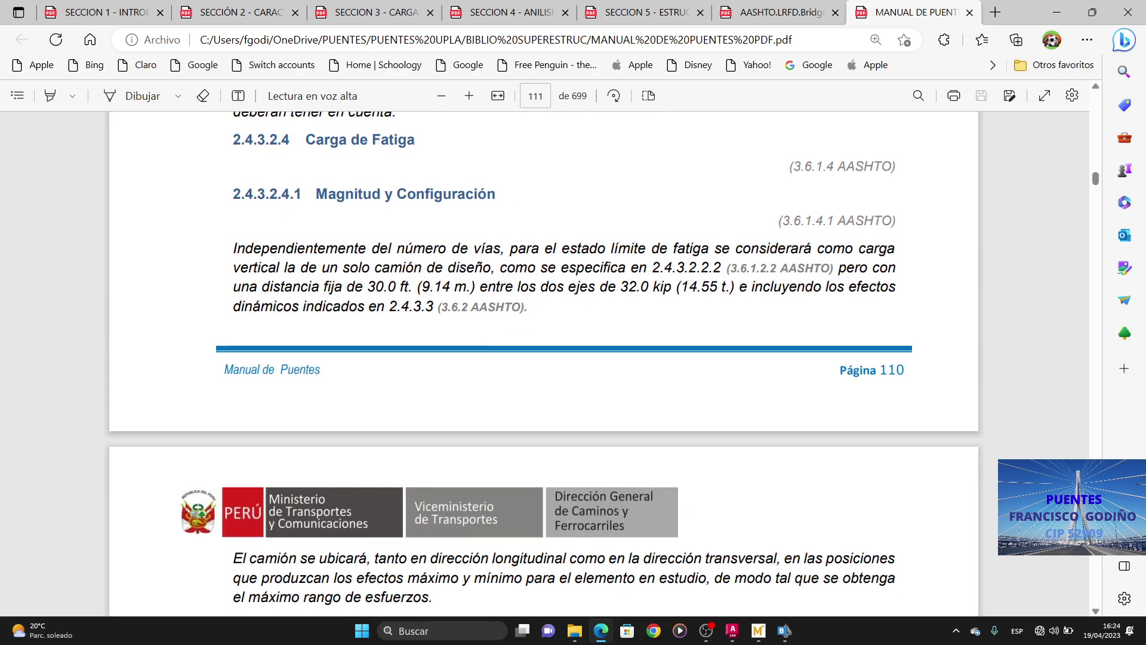
{"action": "scroll", "coordinate": [543, 364], "scroll_direction": "down", "scroll_amount": 2}
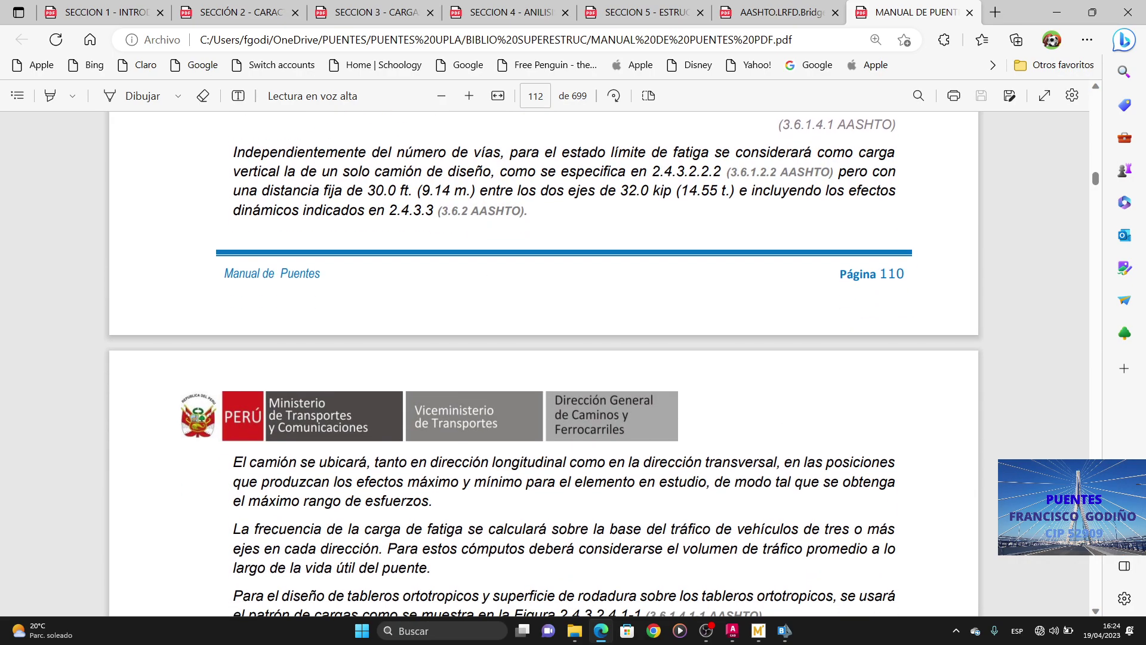
{"action": "scroll", "coordinate": [543, 364], "scroll_direction": "up", "scroll_amount": 2}
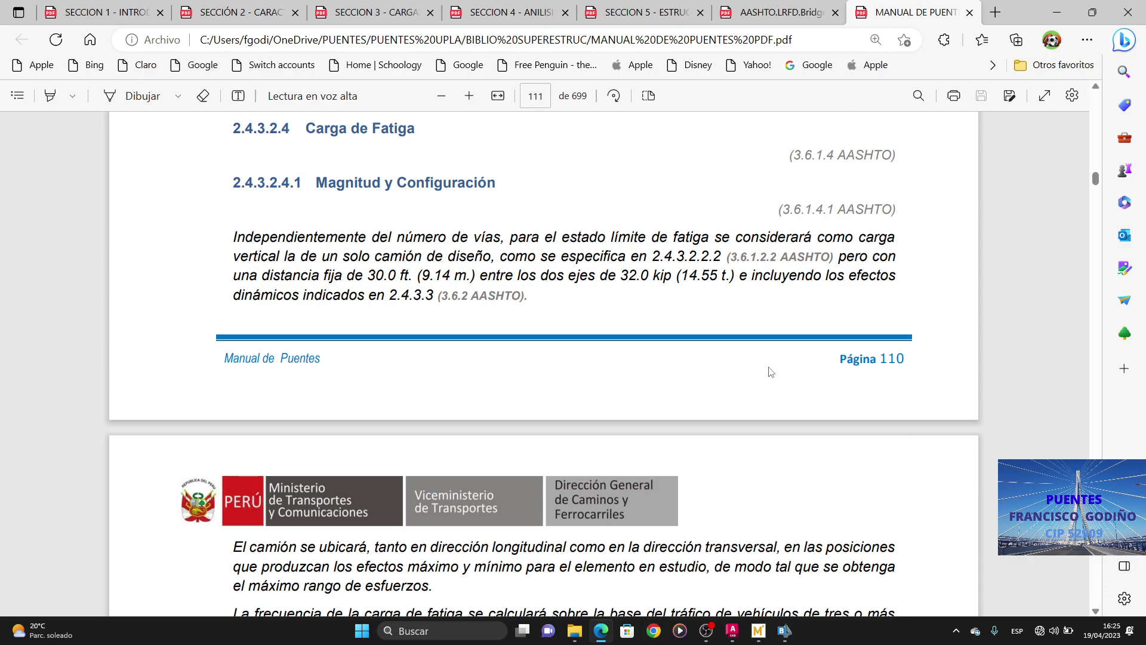
Step: Examine the enlarged Figura 2.4.3.2.4.1-1 for the axle groups, spacings and wheel patches of the fatigue truck
{"action": "scroll", "coordinate": [632, 418], "scroll_direction": "down", "scroll_amount": 8}
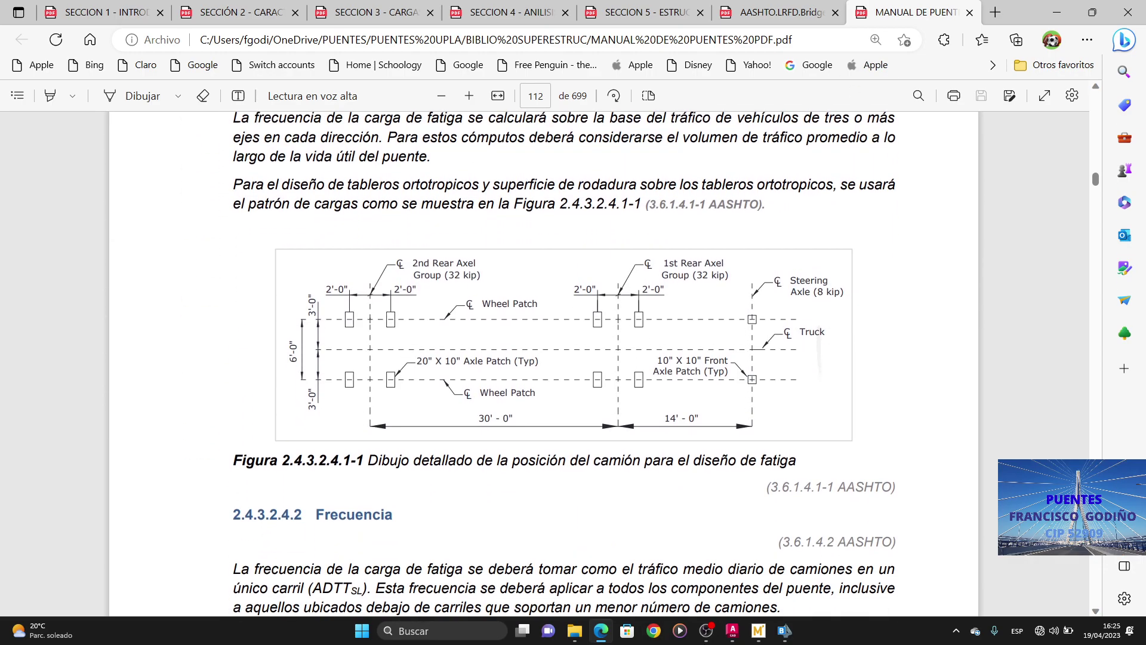
{"action": "key", "text": "ctrl+plus"}
{"action": "key", "text": "ctrl+plus"}
{"action": "key", "text": "ctrl+plus"}
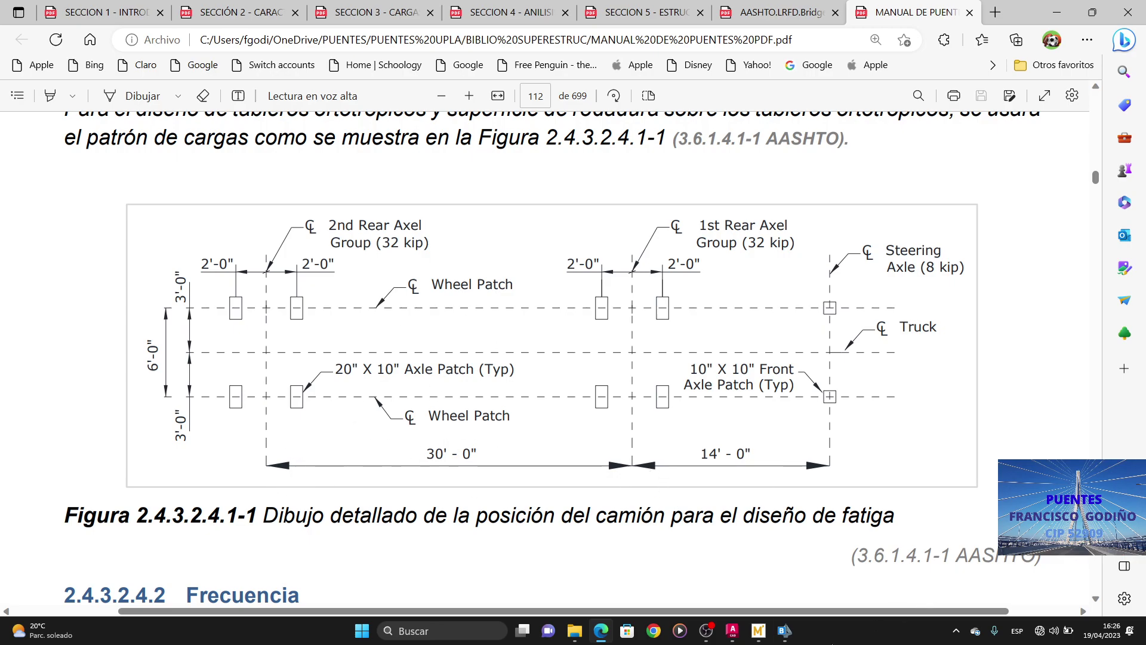
Step: Switch to CSiBridge and check the name and load diagrams in the HL-93F vehicle's data
{"action": "left_click", "coordinate": [758, 631]}
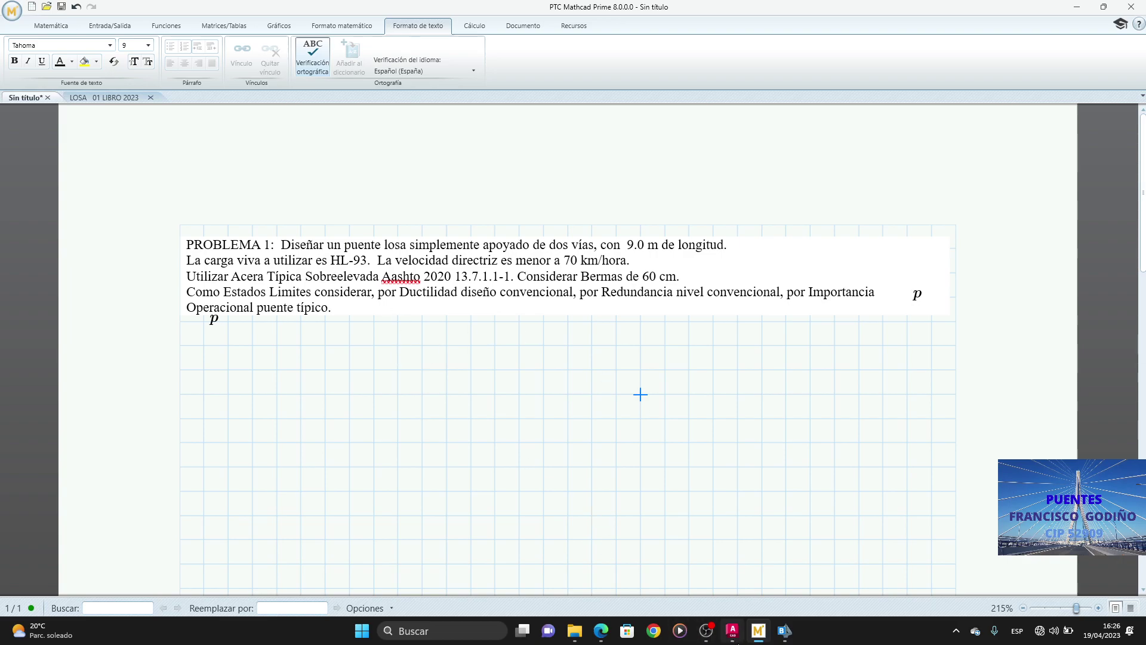
{"action": "left_click", "coordinate": [784, 631]}
{"action": "left_click", "coordinate": [364, 206]}
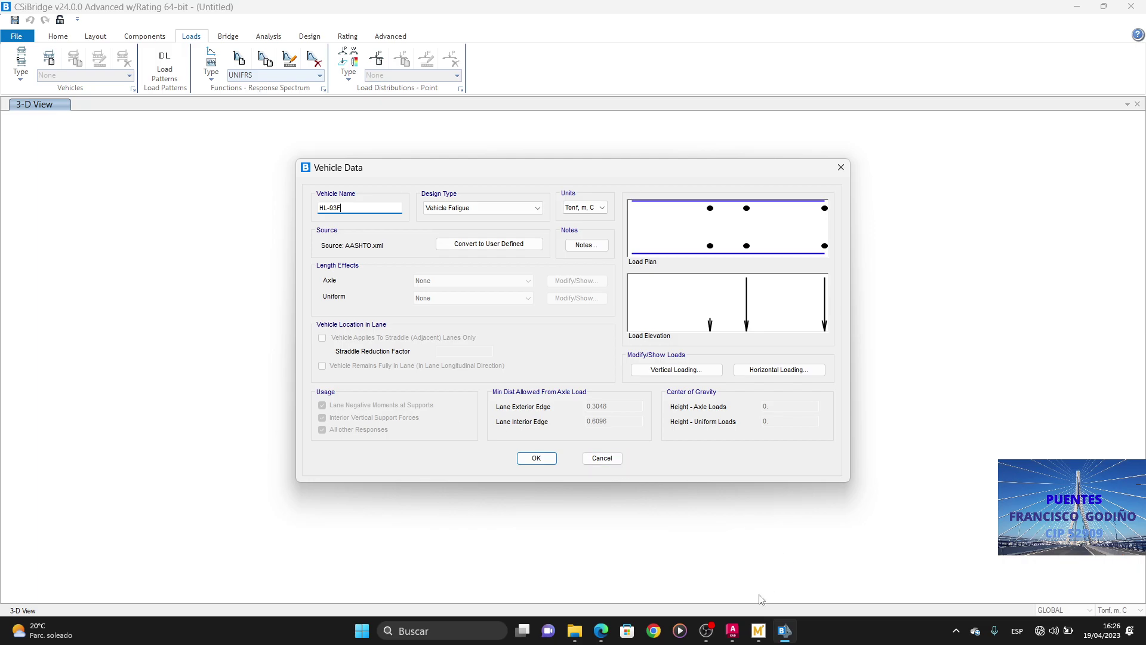
Step: Switch to Mathcad Prime and highlight the sentence on the velocidad directriz below 70 km/hora in PROBLEMA 1
{"action": "left_click", "coordinate": [760, 631]}
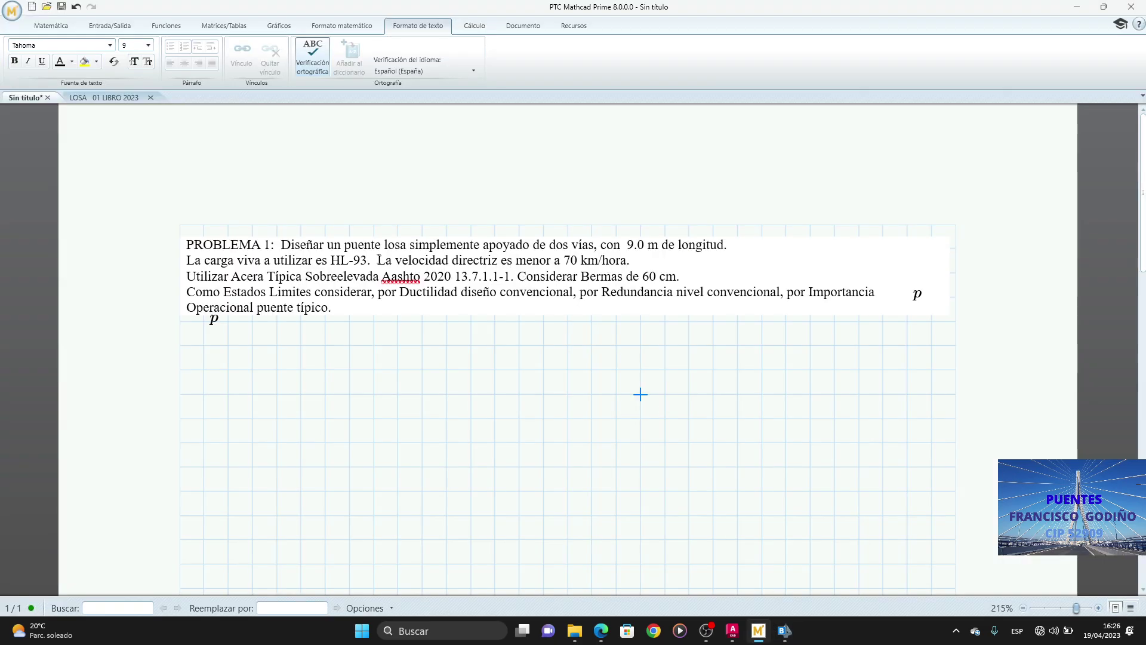
{"action": "left_click_drag", "start_coordinate": [379, 260], "coordinate": [631, 261]}
{"action": "left_click", "coordinate": [592, 346]}
Step: Switch to MANUAL DE PUENTES and find the deck cross-section figure with pedestrian sidewalks for speeds of 70 km/h or less
{"action": "mouse_move", "coordinate": [601, 633]}
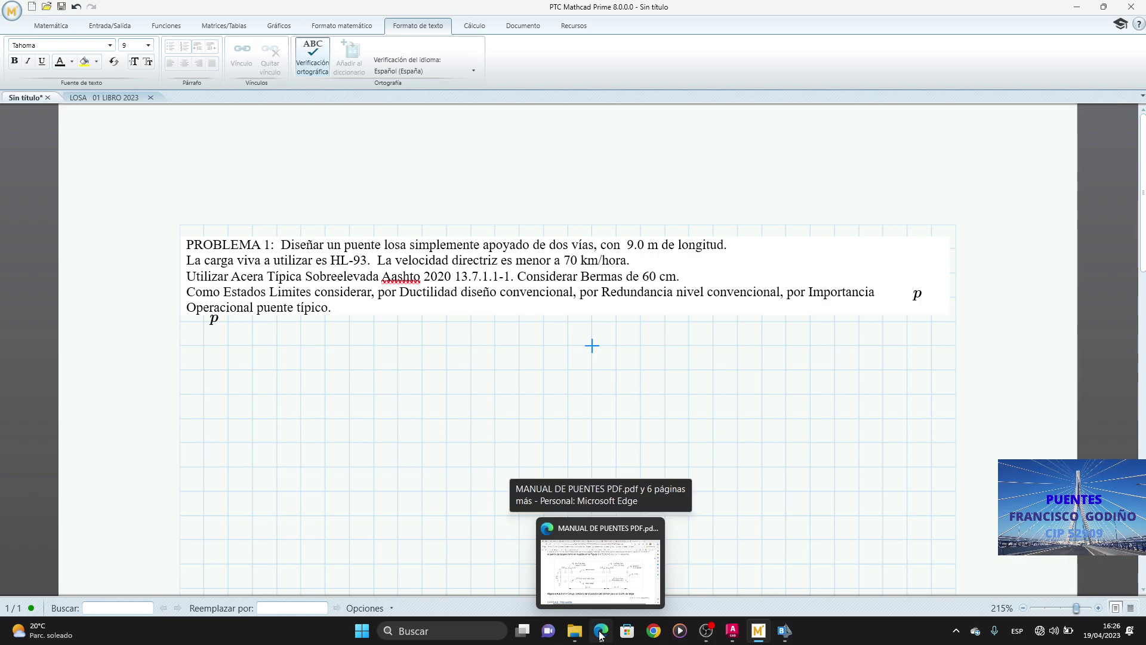
{"action": "left_click", "coordinate": [593, 604]}
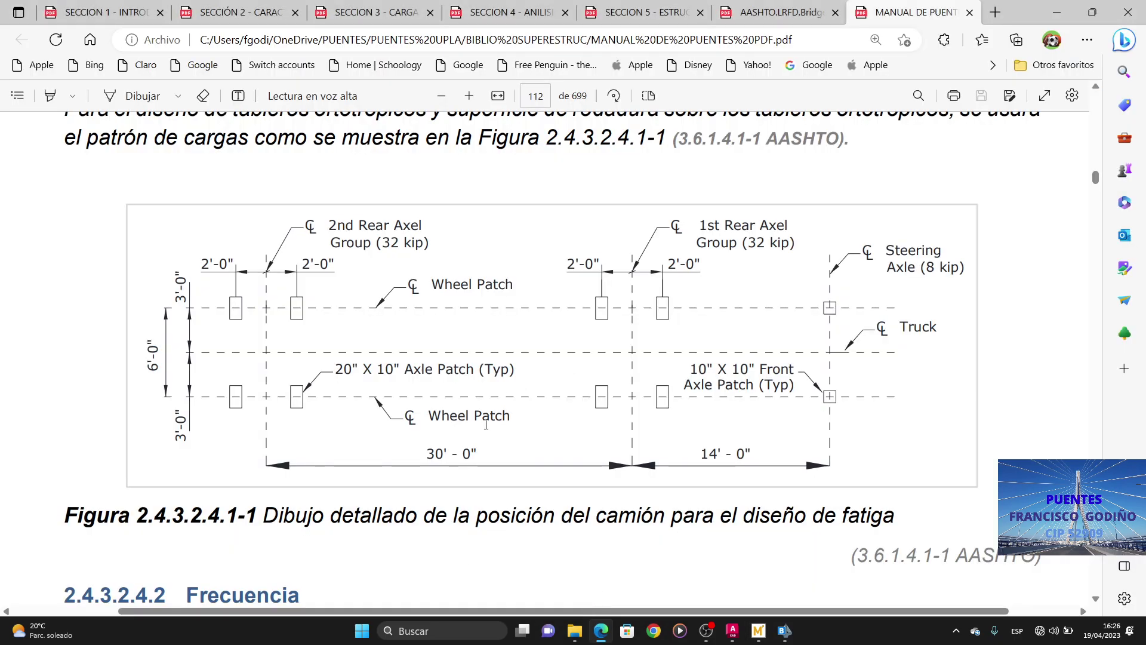
{"action": "scroll", "coordinate": [543, 358], "scroll_direction": "down", "scroll_amount": 6}
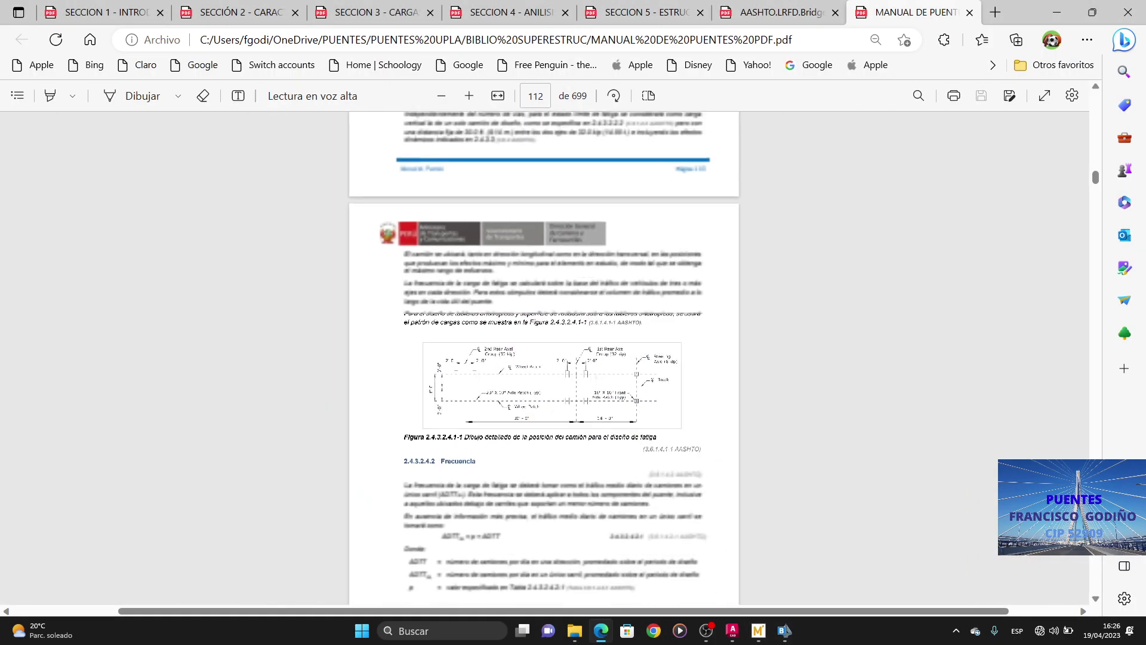
{"action": "scroll", "coordinate": [543, 358], "scroll_direction": "up", "scroll_amount": 20}
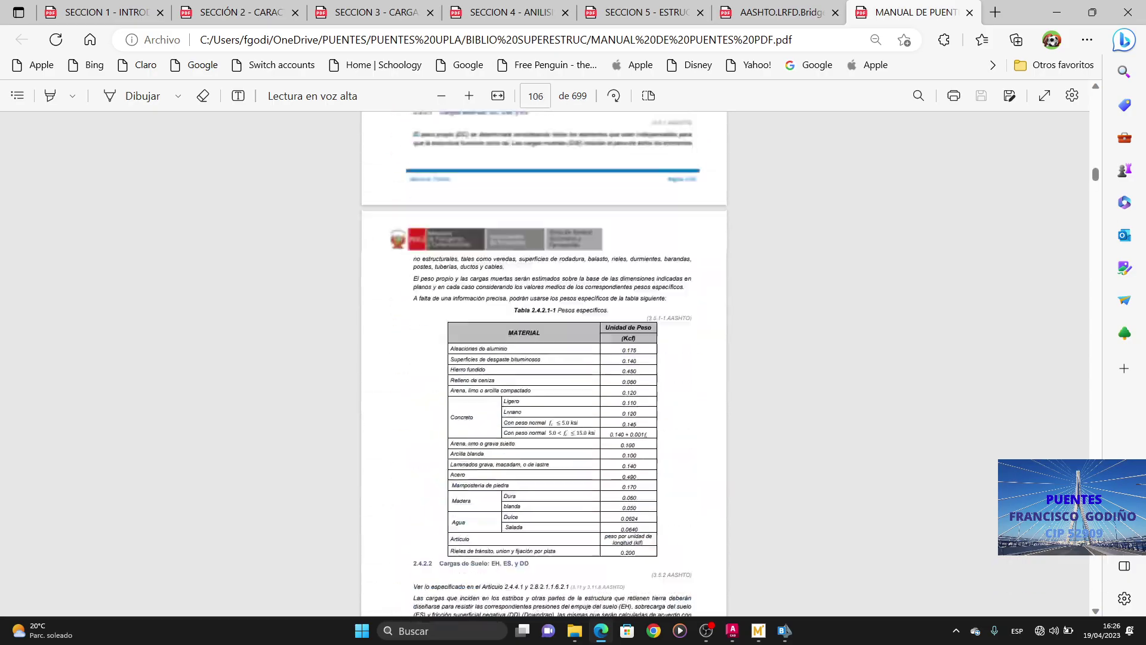
{"action": "scroll", "coordinate": [543, 358], "scroll_direction": "up", "scroll_amount": 20}
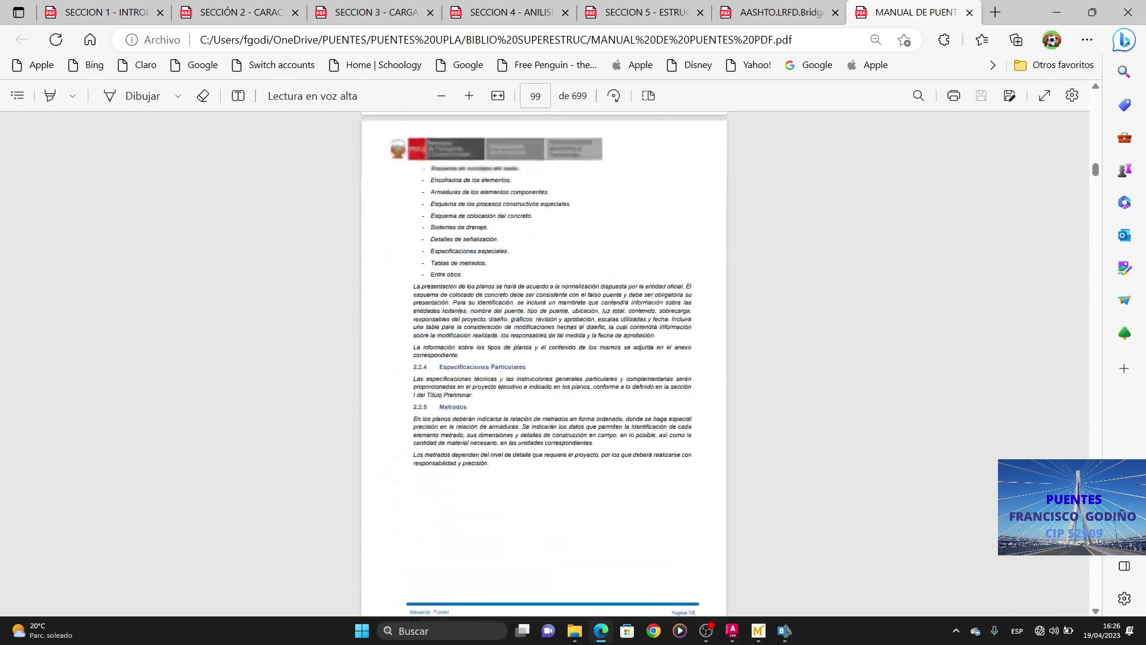
{"action": "scroll", "coordinate": [543, 359], "scroll_direction": "down", "scroll_amount": 2}
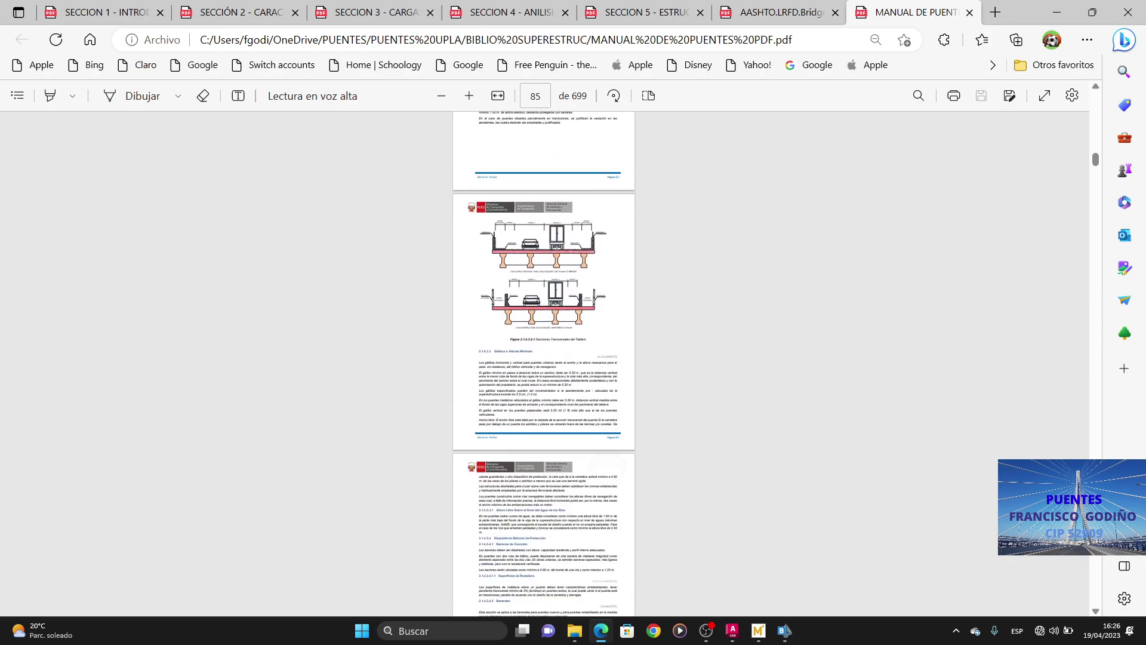
{"action": "scroll", "coordinate": [543, 358], "scroll_direction": "up", "scroll_amount": 8}
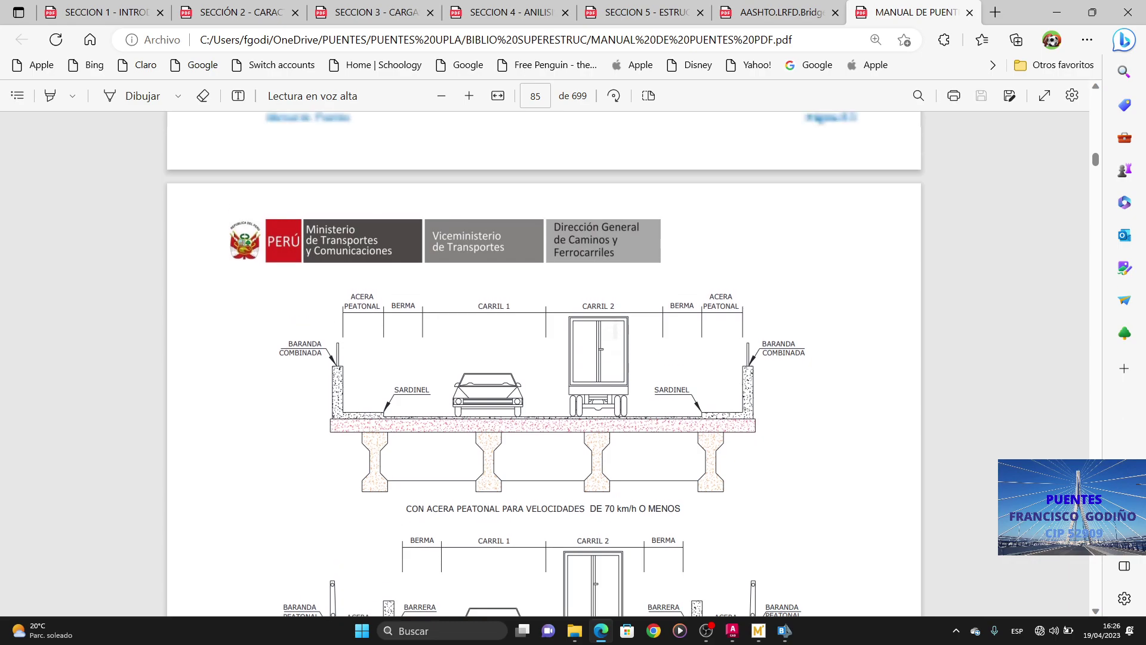
Step: Read section 2.1.4.3.2 Secciones Transversales del Tablero on sidewalk widths and compare both cross-sections in Figura 2.1.4.3.2-1
{"action": "scroll", "coordinate": [610, 368], "scroll_direction": "down", "scroll_amount": 10}
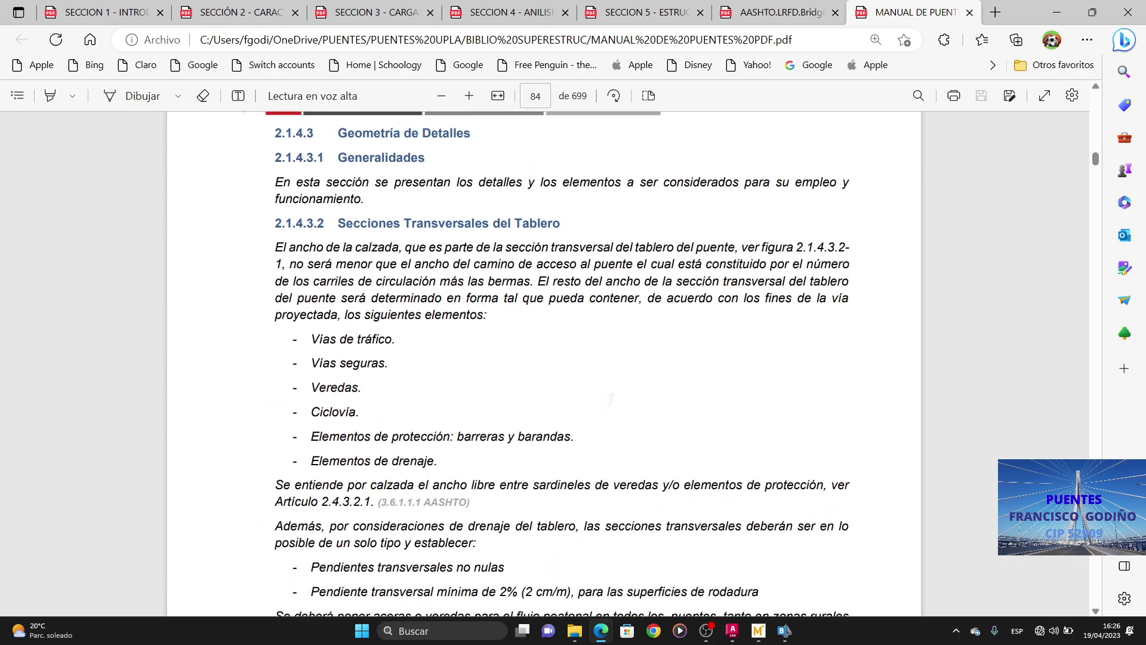
{"action": "scroll", "coordinate": [609, 369], "scroll_direction": "up", "scroll_amount": 2}
{"action": "scroll", "coordinate": [610, 369], "scroll_direction": "down", "scroll_amount": 5}
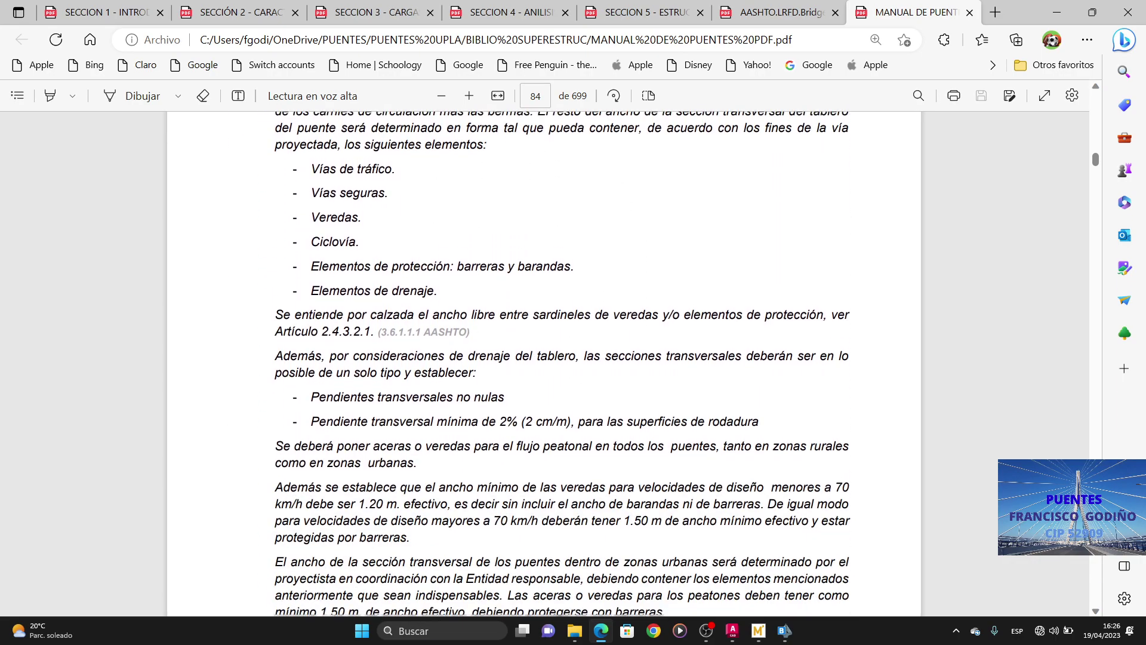
{"action": "scroll", "coordinate": [543, 359], "scroll_direction": "down", "scroll_amount": 10}
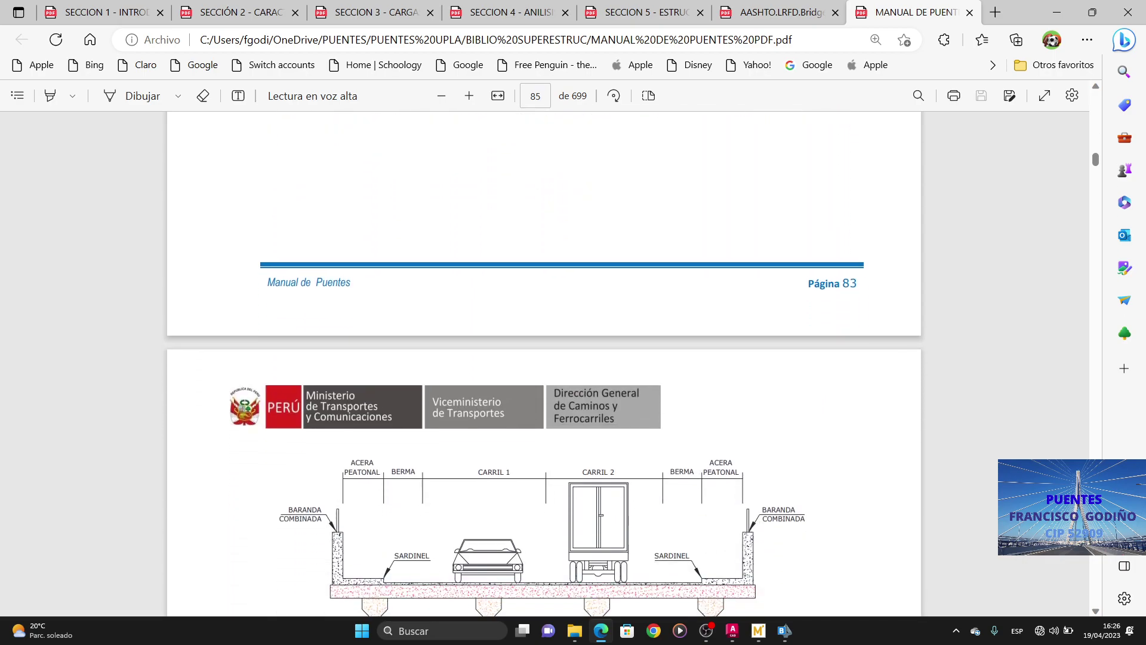
{"action": "scroll", "coordinate": [687, 272], "scroll_direction": "down", "scroll_amount": 5}
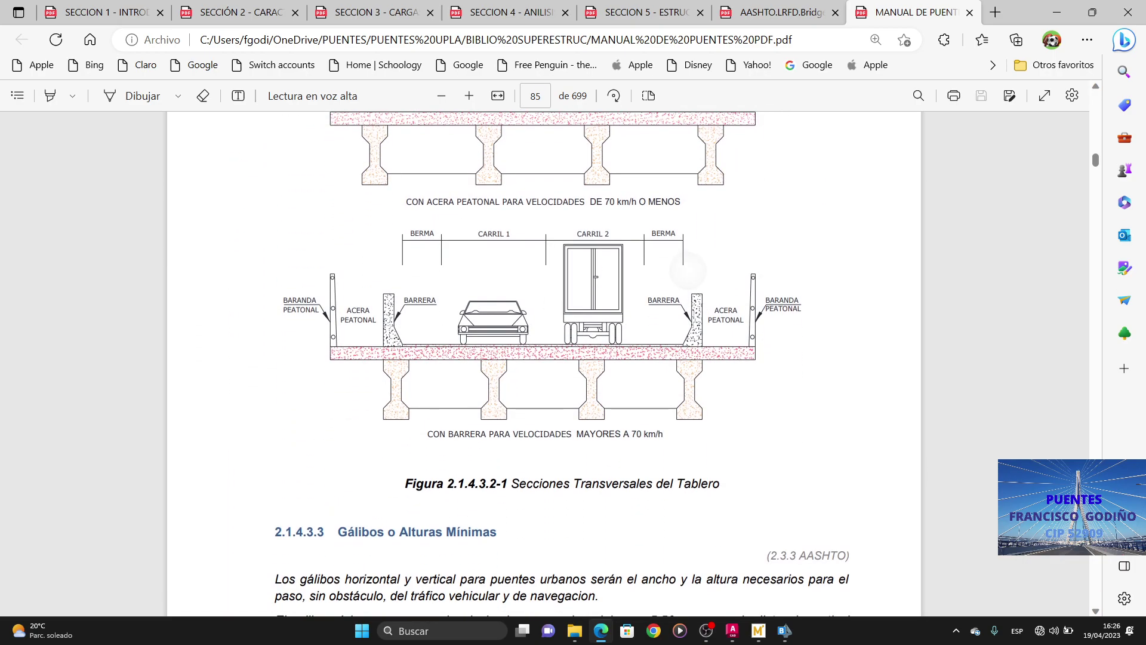
Step: Examine the deck cross-section with pedestrian sidewalks for speeds of 70 km/h or less in Figura 2.1.4.3.2-1
{"action": "scroll", "coordinate": [687, 272], "scroll_direction": "up", "scroll_amount": 3}
{"action": "scroll", "coordinate": [687, 271], "scroll_direction": "up", "scroll_amount": 4}
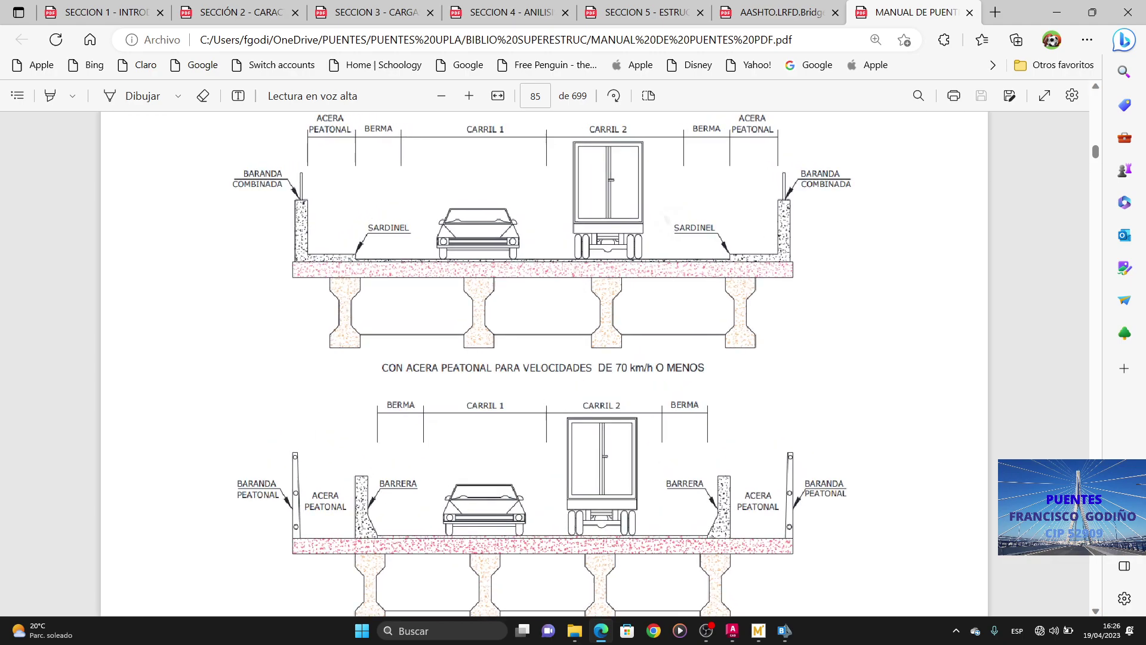
{"action": "scroll", "coordinate": [608, 501], "scroll_direction": "down", "scroll_amount": 3}
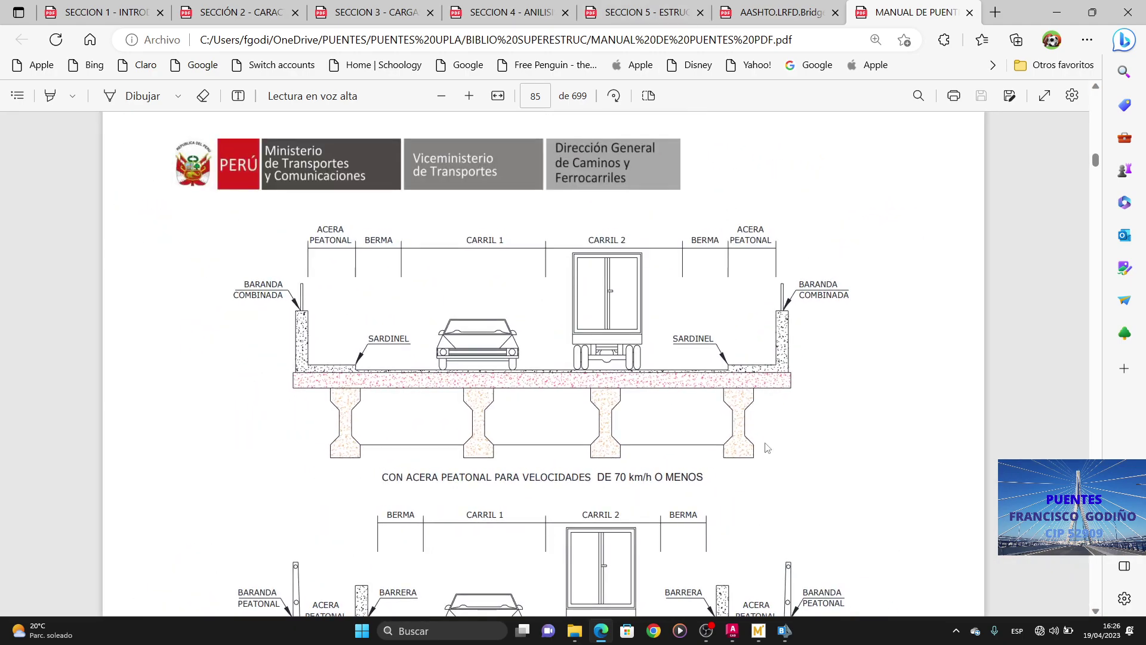
Step: Switch to CSiBridge and cancel both the HL-93F vehicle data and the vehicle definitions
{"action": "left_click", "coordinate": [1058, 17]}
{"action": "left_click", "coordinate": [1077, 11]}
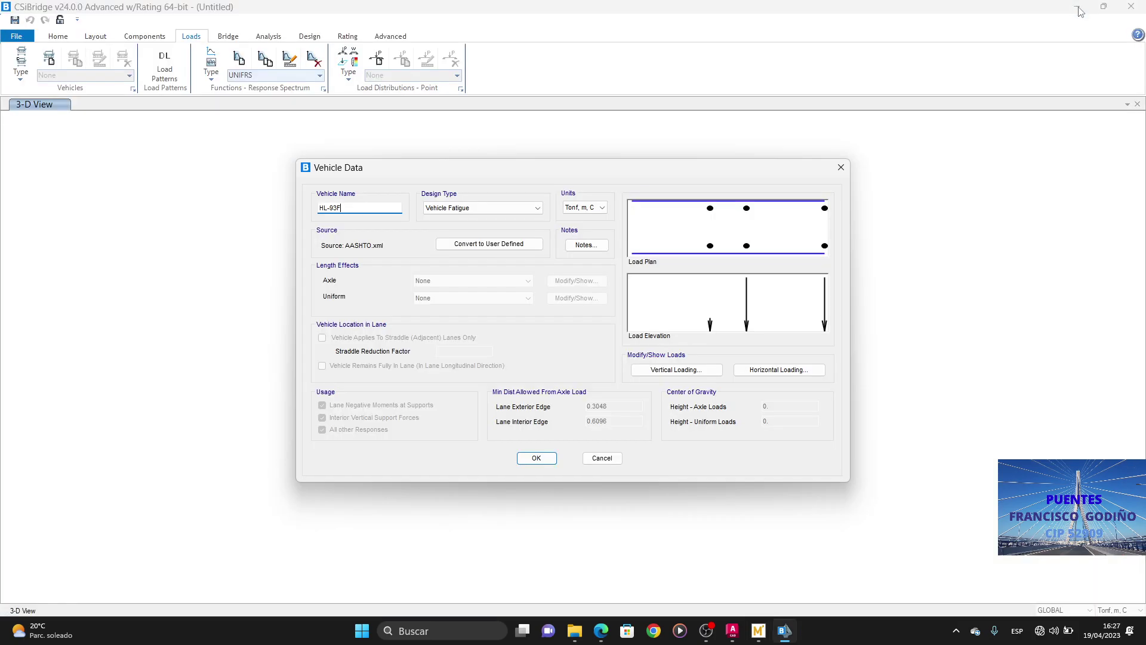
{"action": "left_click", "coordinate": [593, 463]}
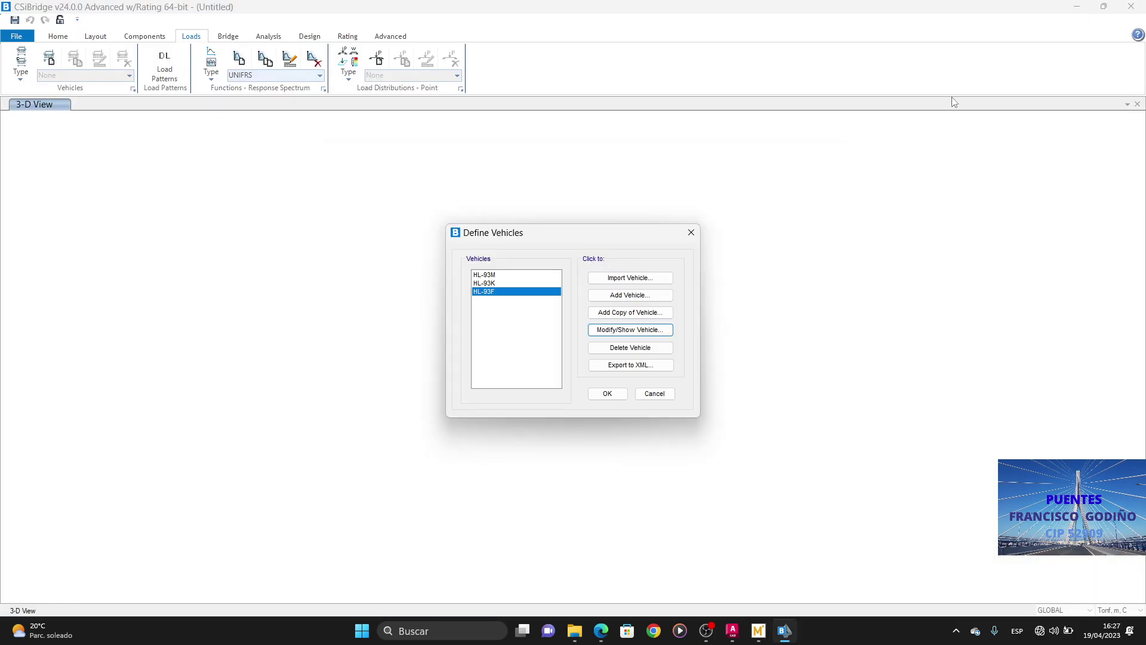
{"action": "left_click", "coordinate": [655, 393]}
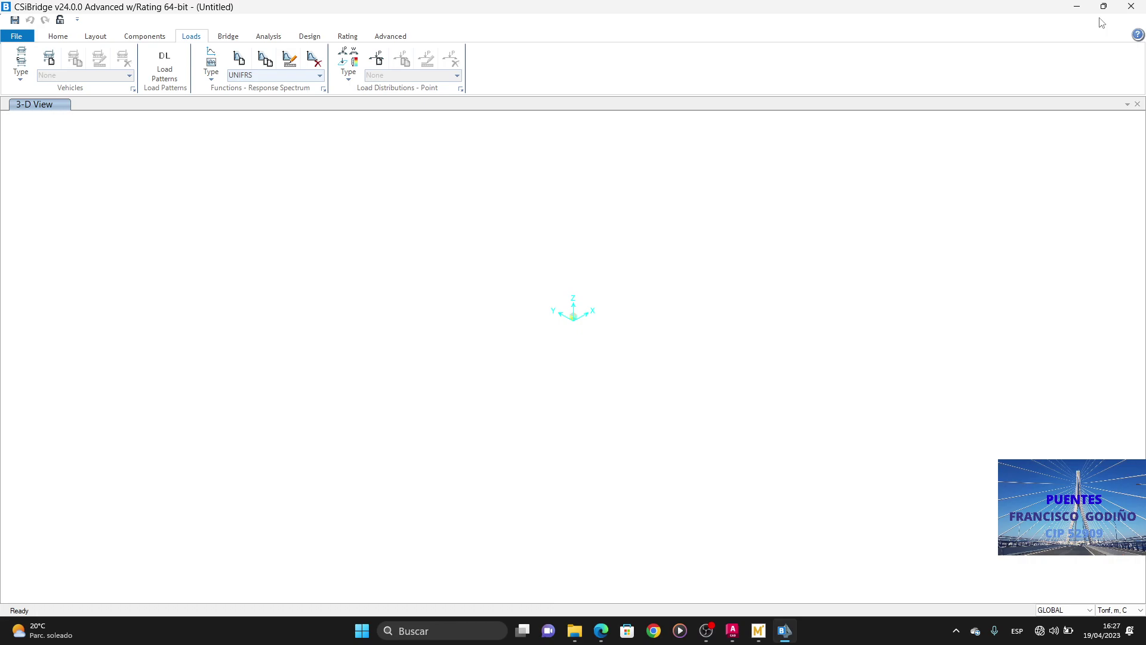
Step: Minimize the CSiBridge and AutoCAD windows and launch Pointofix from the desktop
{"action": "left_click", "coordinate": [1078, 7]}
{"action": "left_click", "coordinate": [1080, 7]}
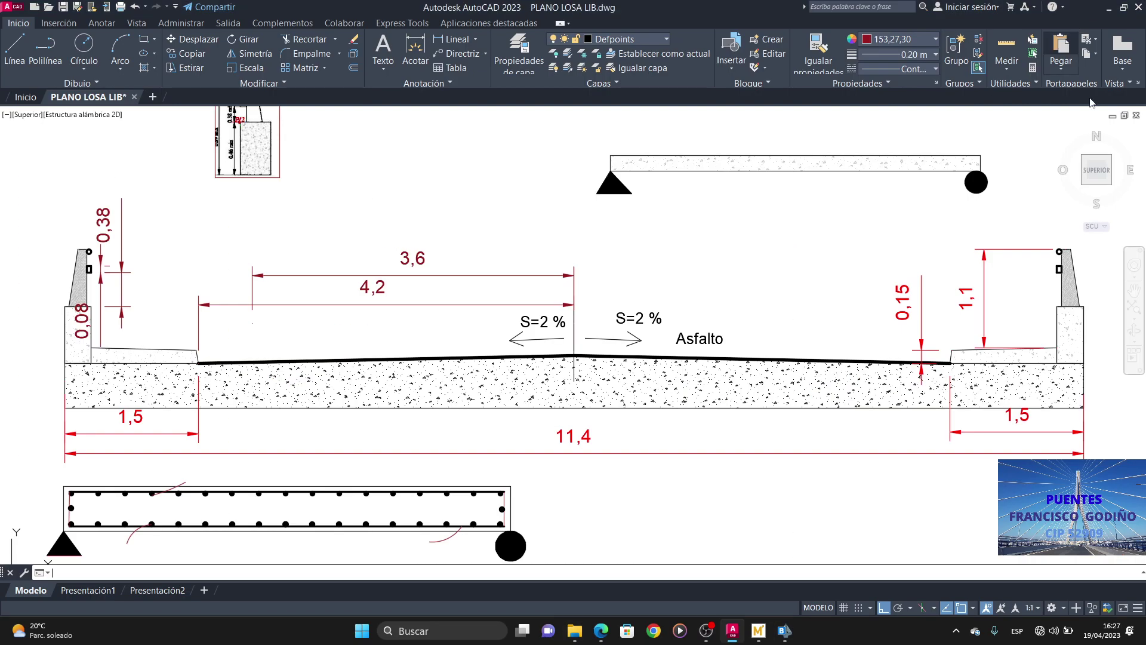
{"action": "left_click", "coordinate": [1108, 7]}
{"action": "double_click", "coordinate": [1112, 84]}
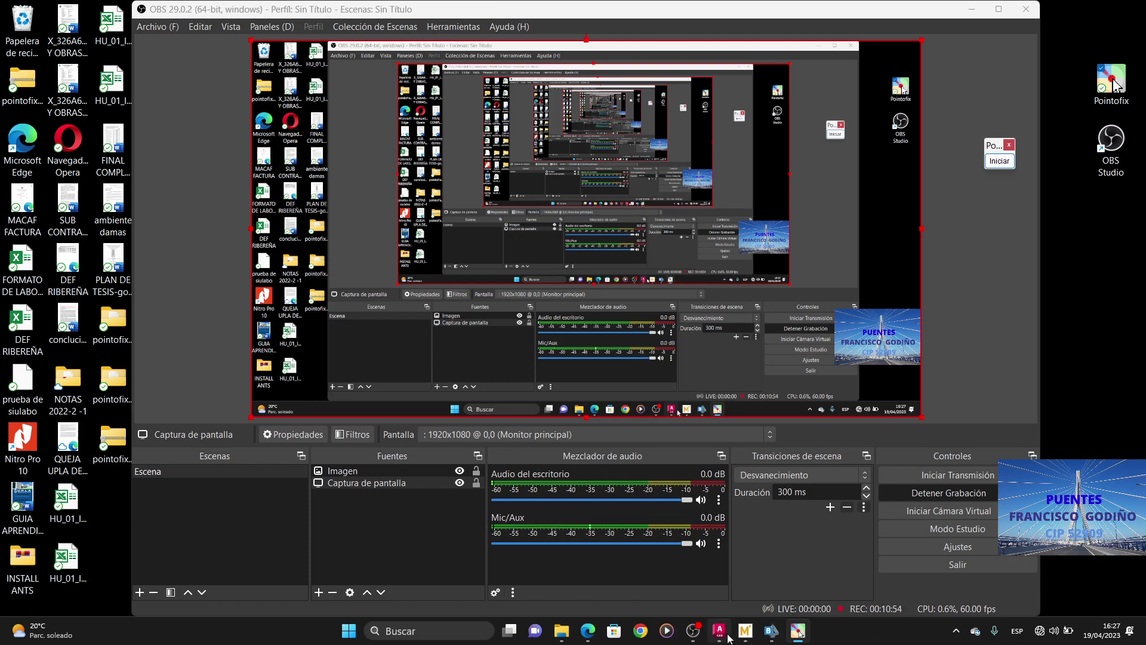
Step: Switch to MANUAL DE PUENTES, frame the cross-section for speeds of 70 km/h or less with a red Pointofix rectangle, and end the annotation
{"action": "left_click", "coordinate": [588, 630]}
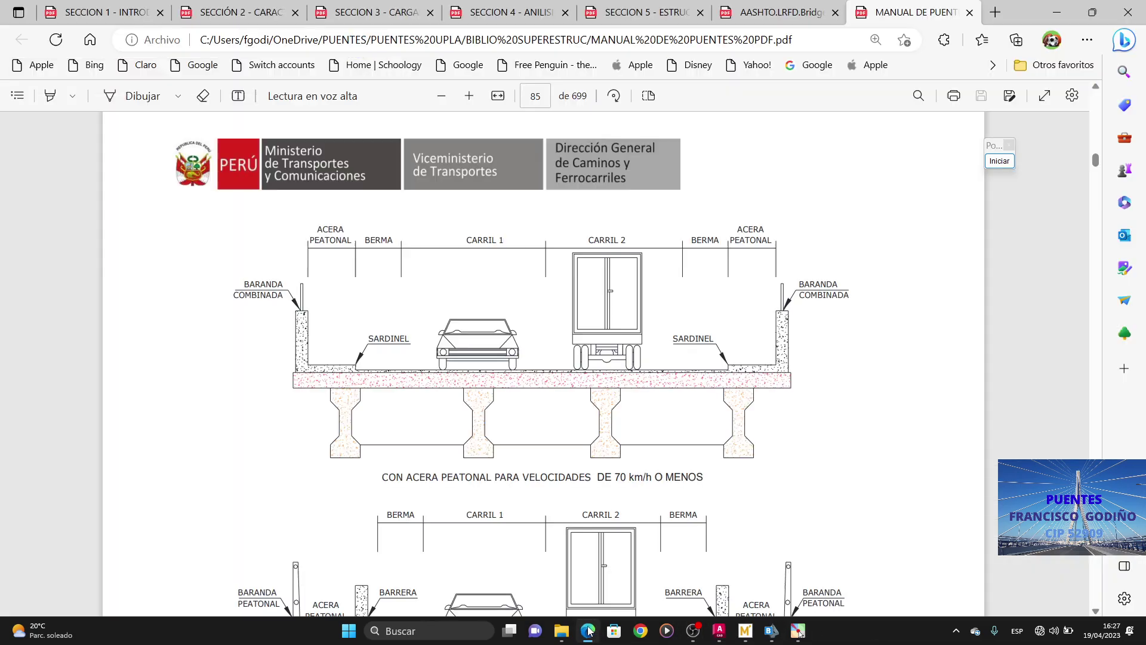
{"action": "left_click", "coordinate": [998, 162]}
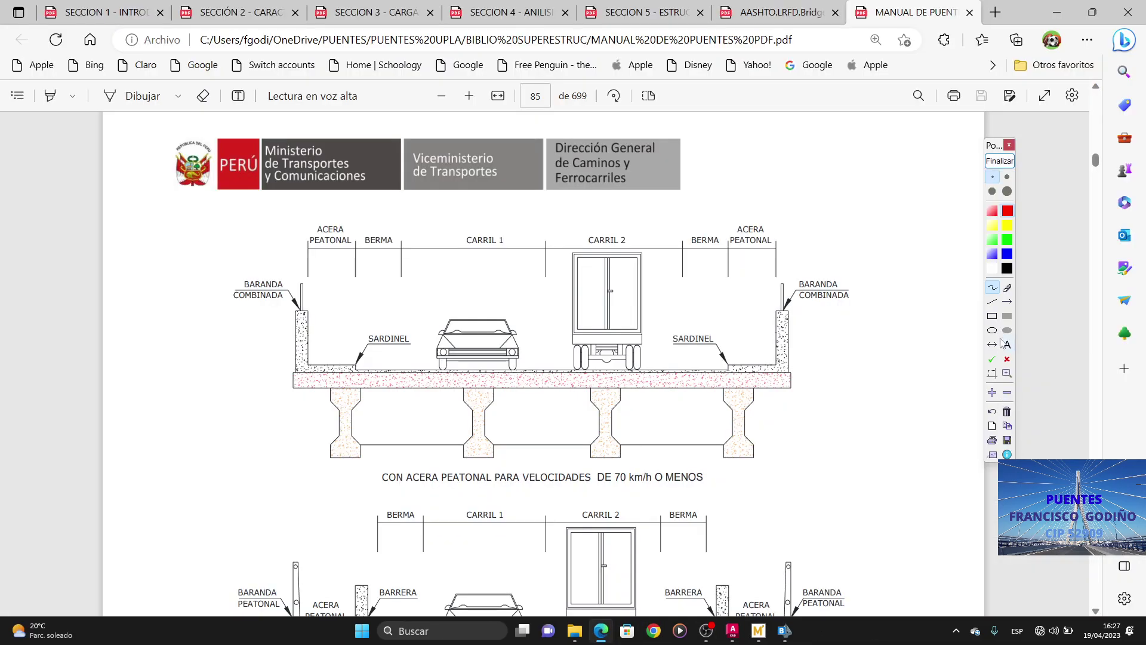
{"action": "left_click", "coordinate": [993, 315]}
{"action": "mouse_move", "coordinate": [220, 207]}
{"action": "left_mouse_down"}
{"action": "mouse_move", "coordinate": [334, 406]}
{"action": "mouse_move", "coordinate": [873, 505]}
{"action": "left_mouse_up"}
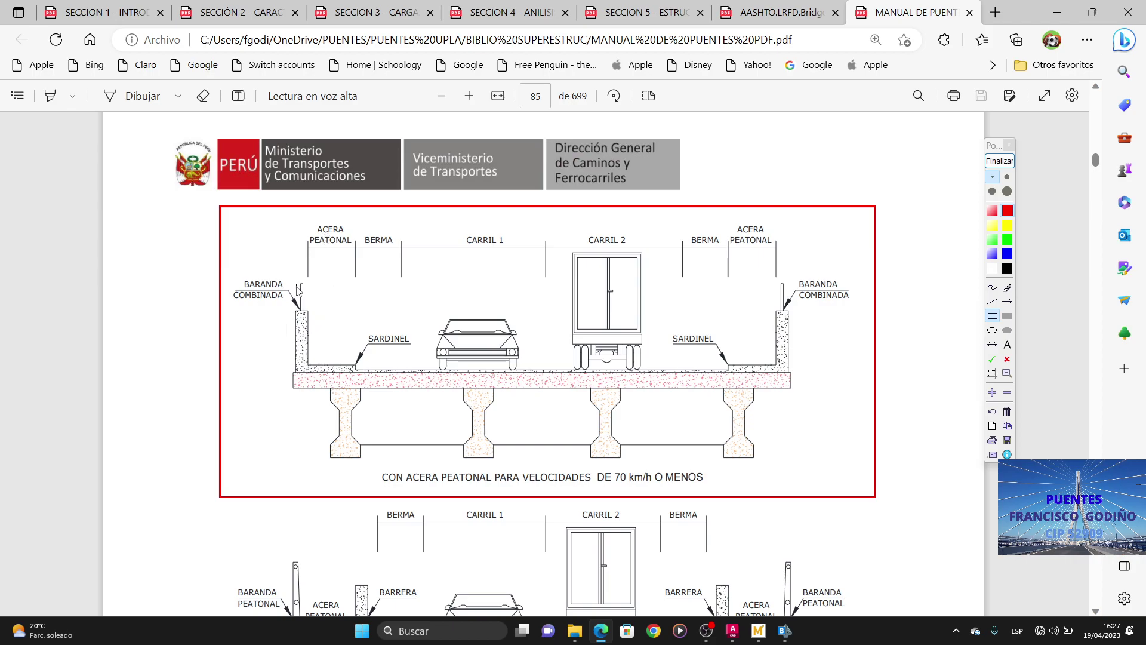
{"action": "left_click", "coordinate": [1000, 161]}
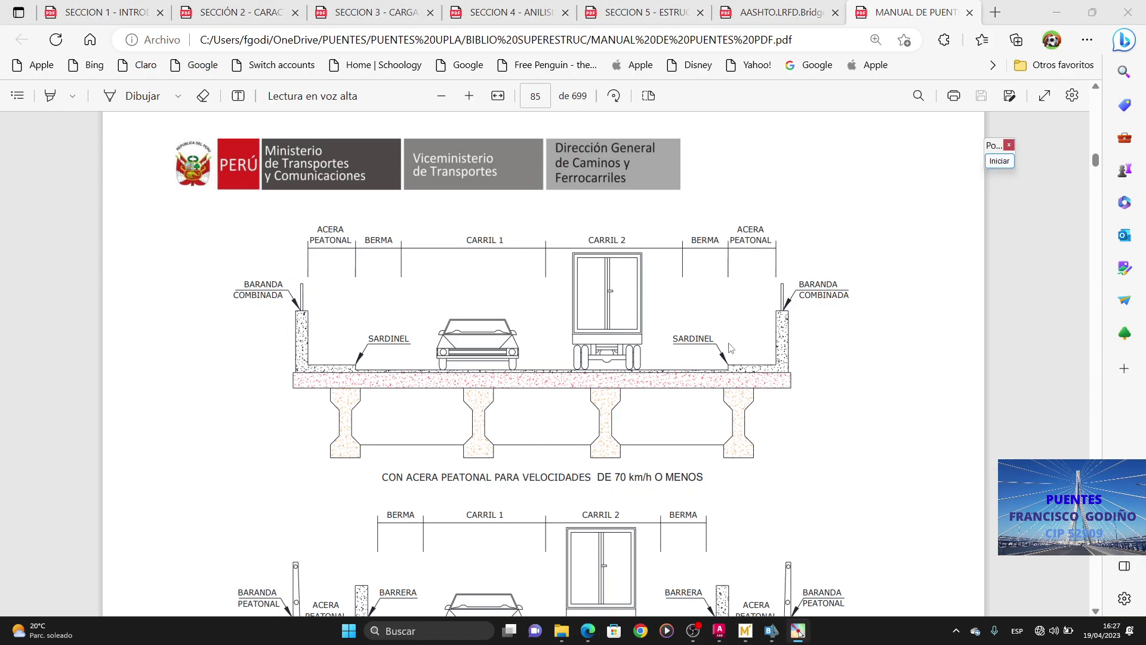
Step: Highlight in yellow the paragraph on page 84 about minimum sidewalk widths for design speeds below and above 70 km/h
{"action": "scroll", "coordinate": [404, 386], "scroll_direction": "up", "scroll_amount": 10}
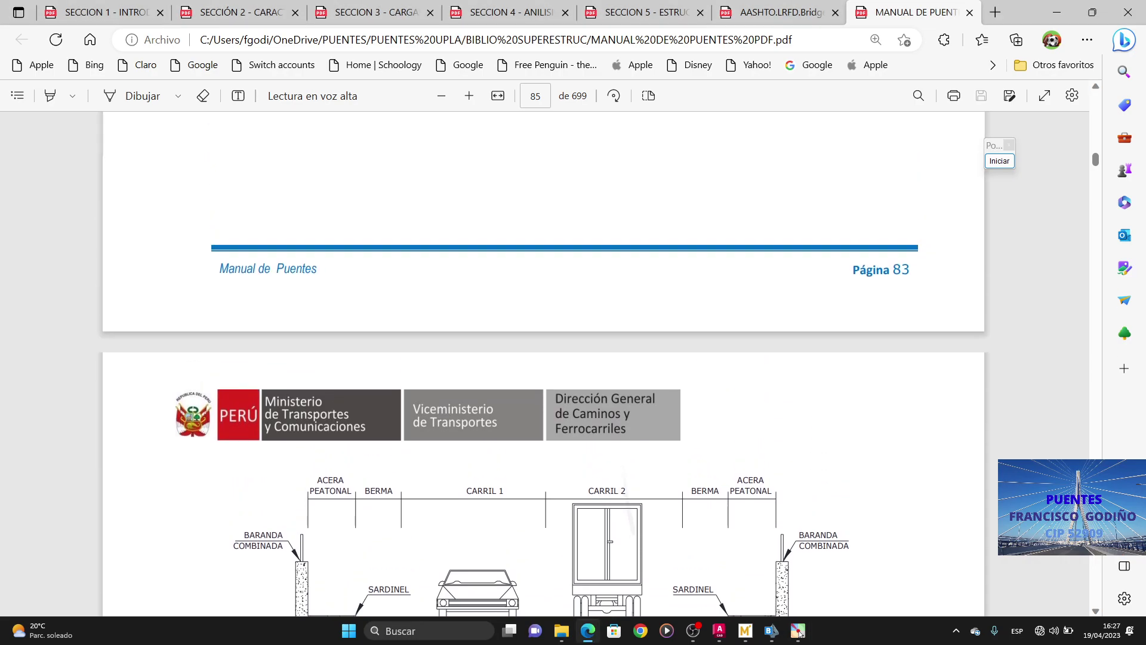
{"action": "scroll", "coordinate": [564, 264], "scroll_direction": "up", "scroll_amount": 1}
{"action": "double_click", "coordinate": [559, 361]}
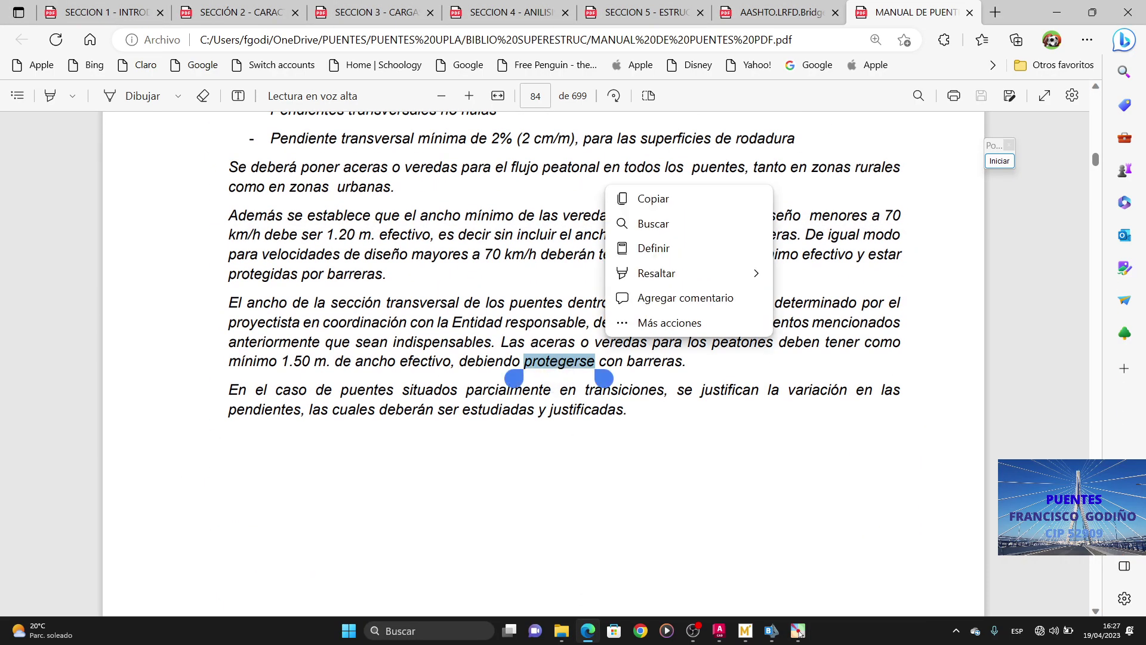
{"action": "left_click", "coordinate": [278, 217]}
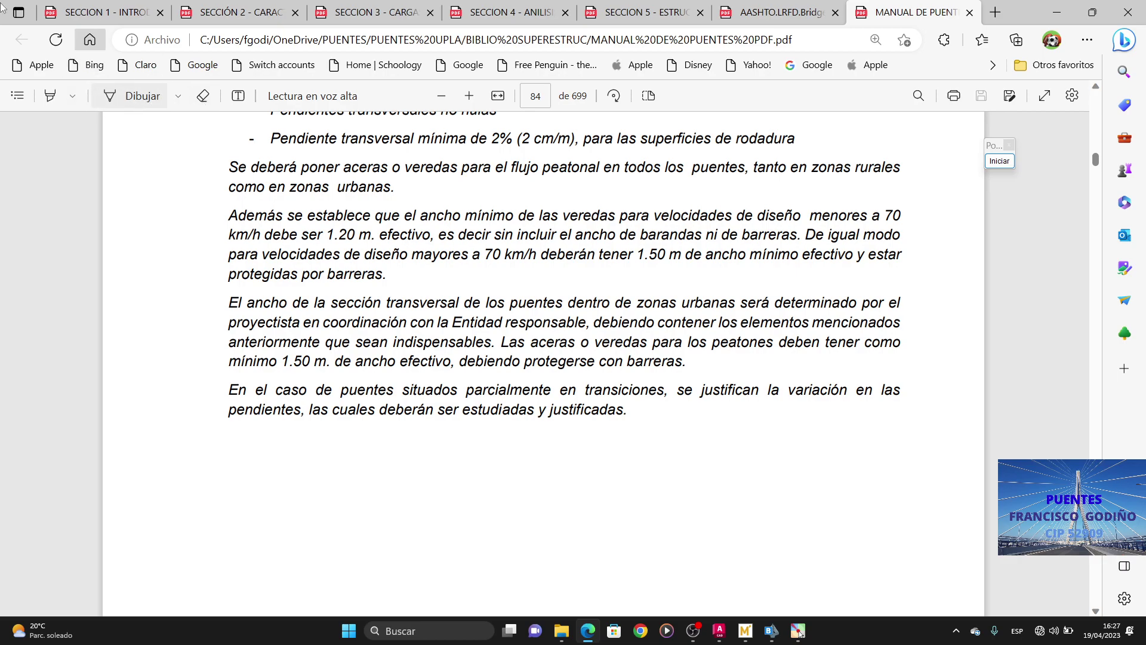
{"action": "left_click", "coordinate": [49, 96]}
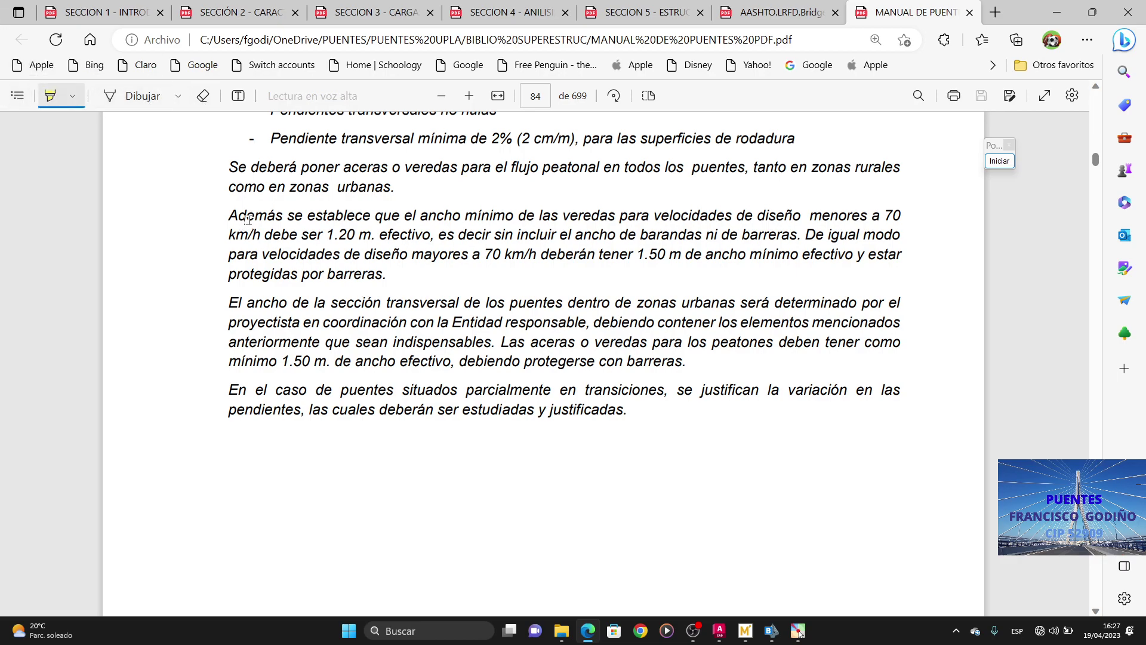
{"action": "left_click_drag", "start_coordinate": [225, 215], "coordinate": [383, 275]}
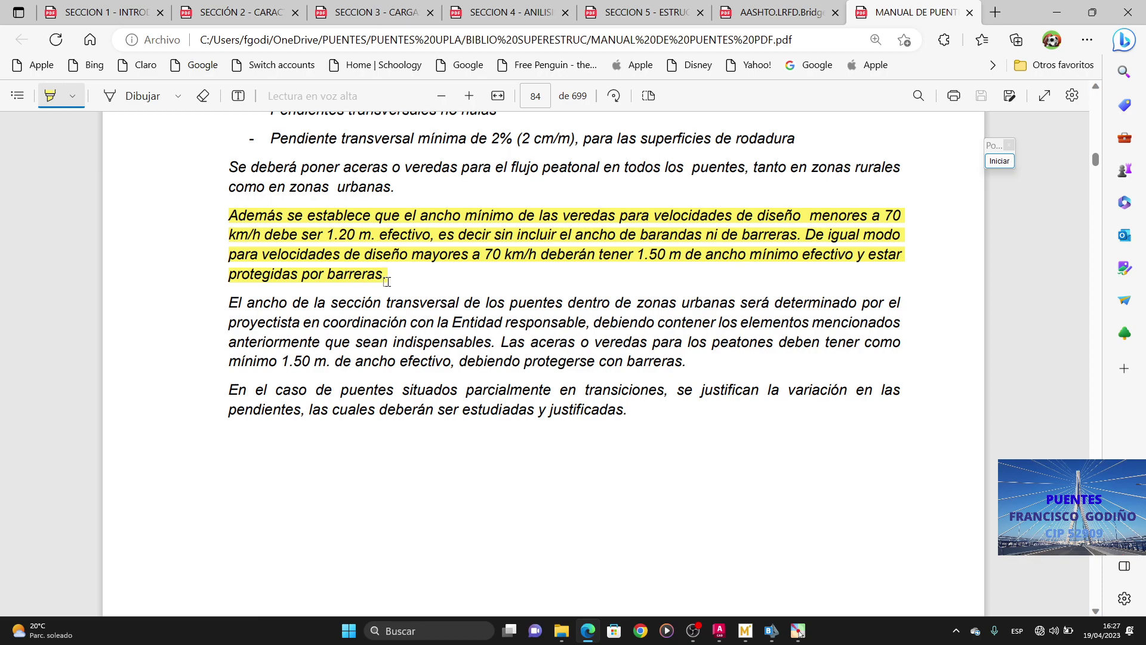
Step: Read the highlighted paragraph on minimum effective sidewalk widths at an enlarged view
{"action": "key", "text": "ctrl+plus"}
{"action": "key", "text": "ctrl+plus"}
{"action": "key", "text": "ctrl+plus"}
{"action": "key", "text": "ctrl+plus"}
{"action": "key", "text": "ctrl+minus"}
{"action": "key", "text": "ctrl+minus"}
{"action": "key", "text": "ctrl+minus"}
{"action": "key", "text": "ctrl+minus"}
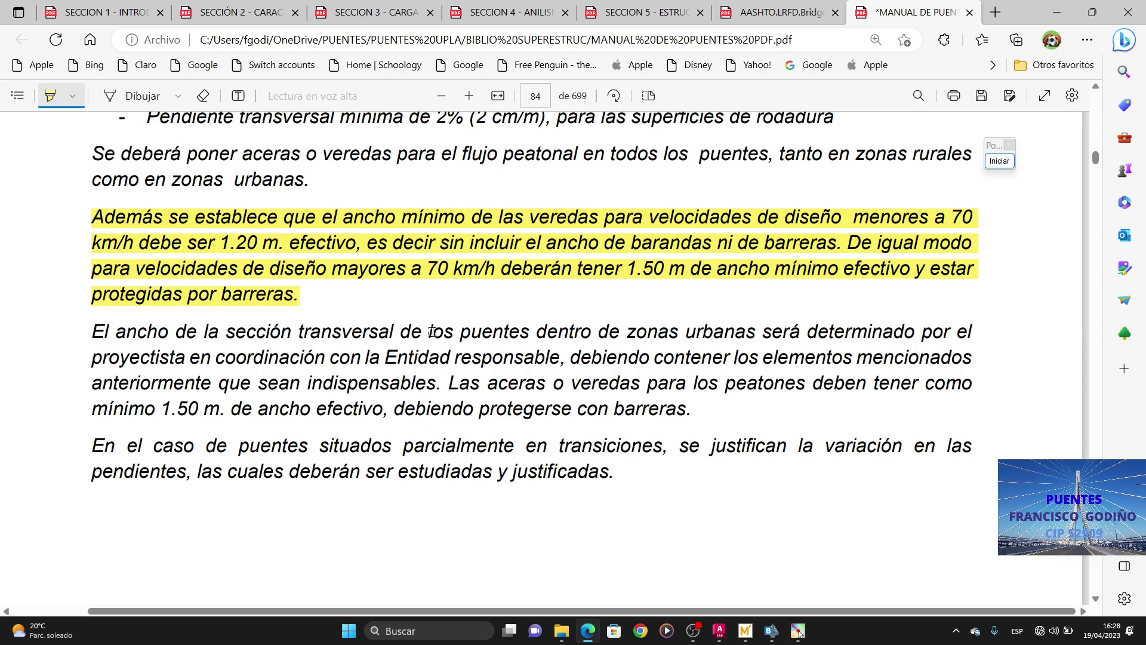
Step: Switch to Mathcad Prime, select the velocidad directriz sentence in PROBLEMA 1, and undo its accidental move
{"action": "left_click", "coordinate": [746, 635]}
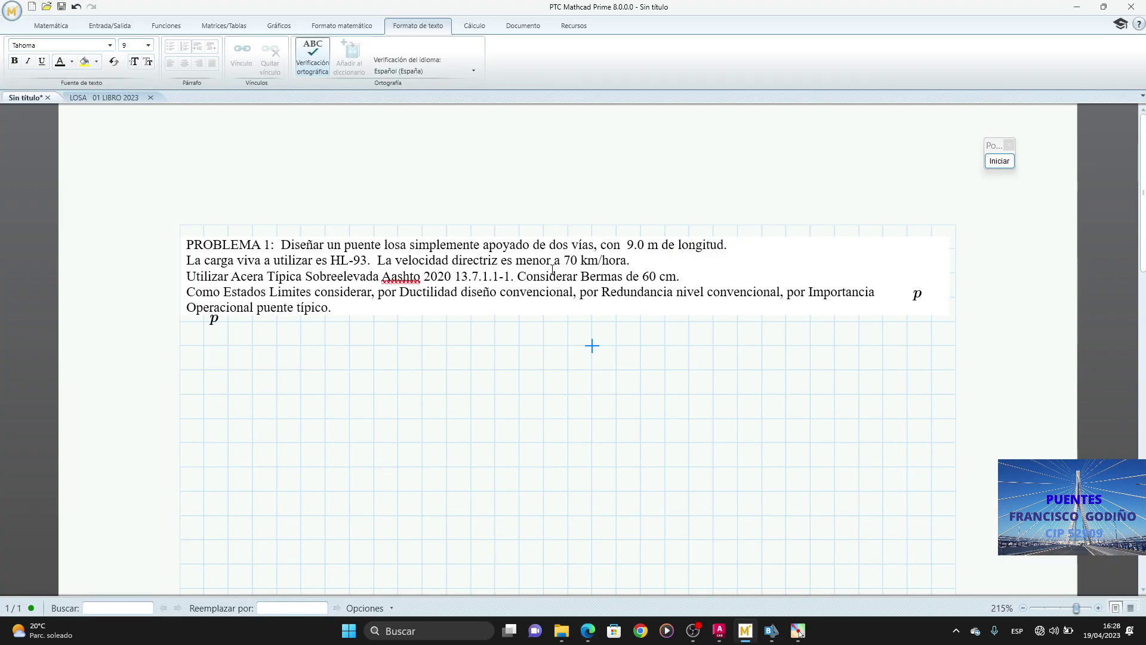
{"action": "left_click_drag", "start_coordinate": [630, 261], "coordinate": [377, 261]}
{"action": "left_click_drag", "start_coordinate": [508, 261], "coordinate": [594, 245]}
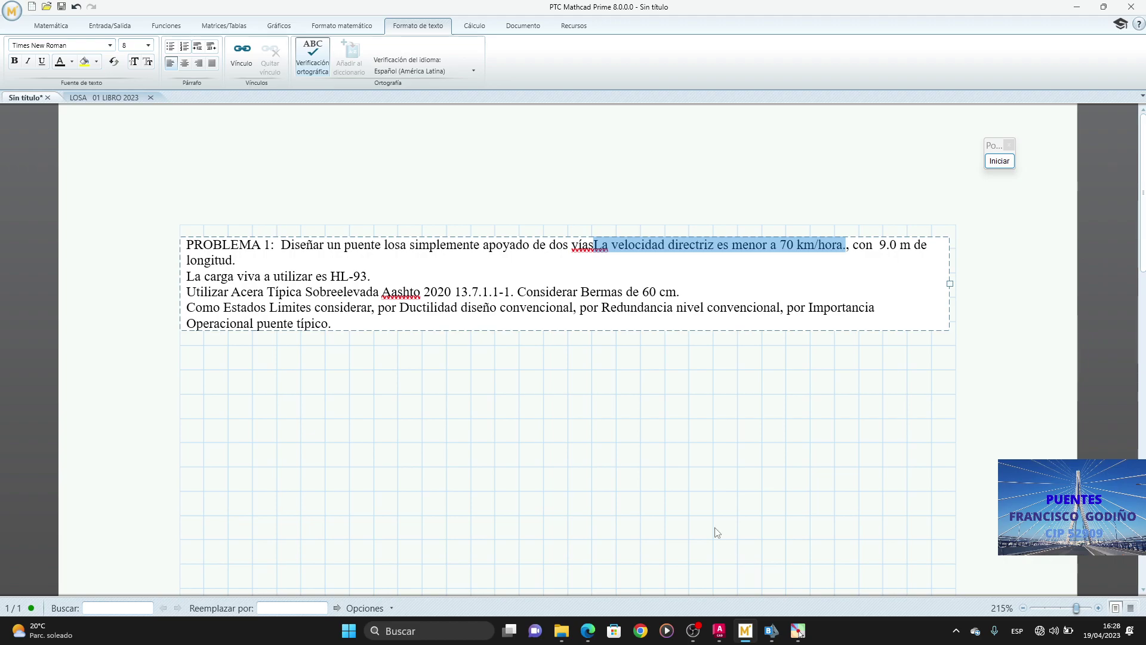
{"action": "key", "text": "ctrl+z"}
{"action": "left_click", "coordinate": [554, 401]}
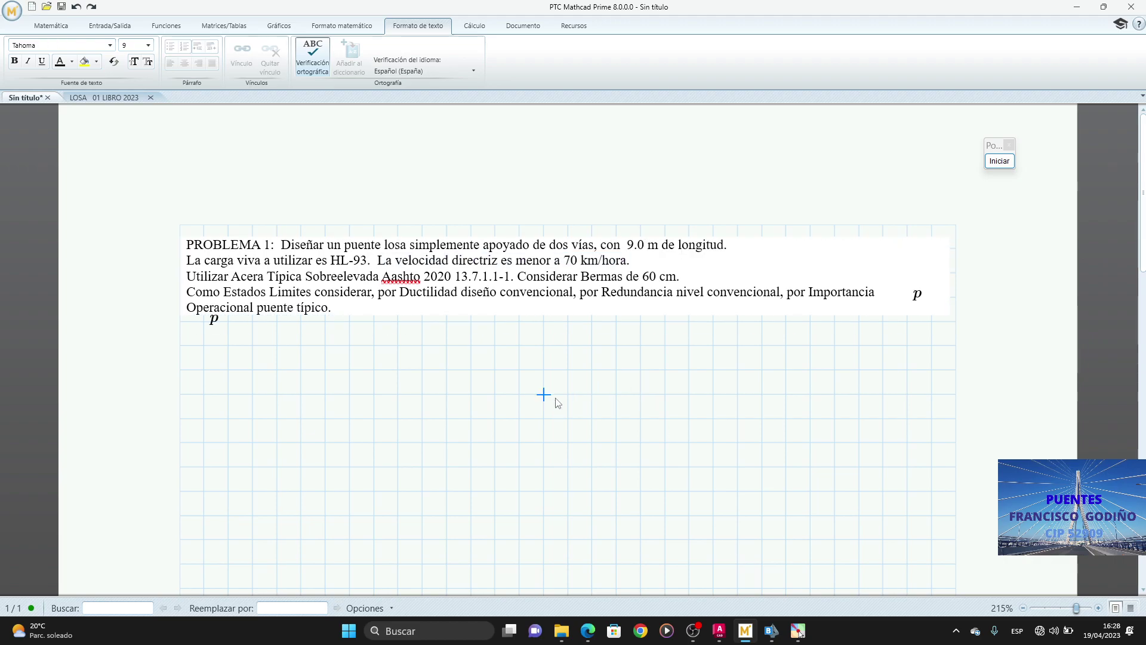
Step: Check the bridge cross-section in AutoCAD and, back in Mathcad Prime, the sentence requiring Acera Típica Sobreelevada Aashto 2020 13.7.1.1-1
{"action": "left_click", "coordinate": [719, 631]}
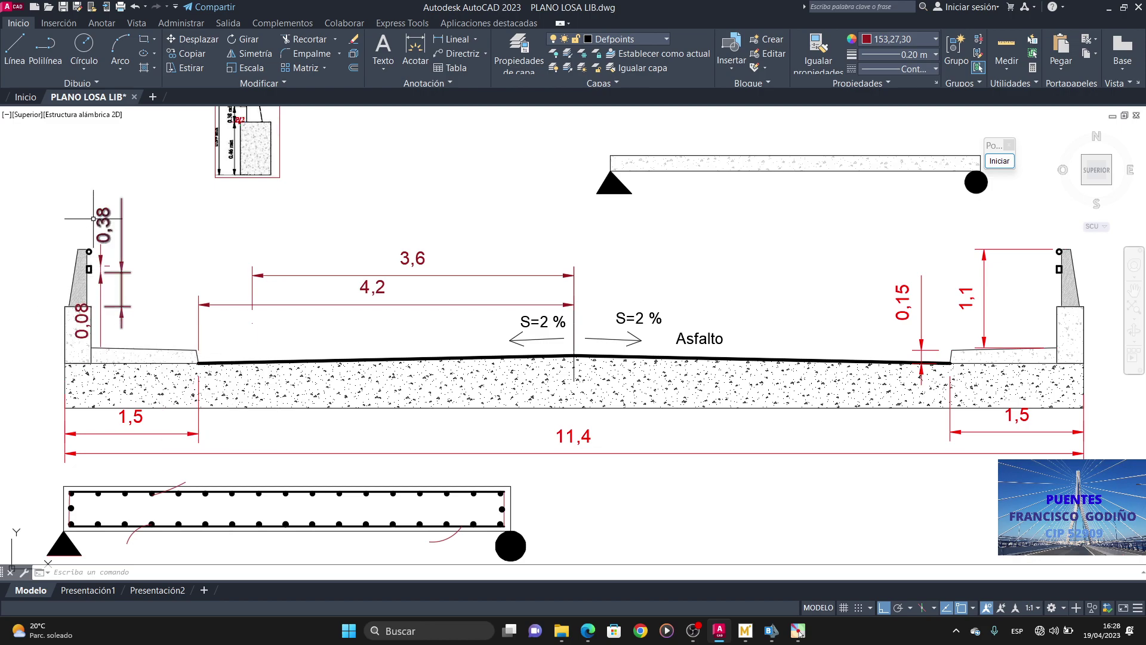
{"action": "left_click", "coordinate": [744, 631]}
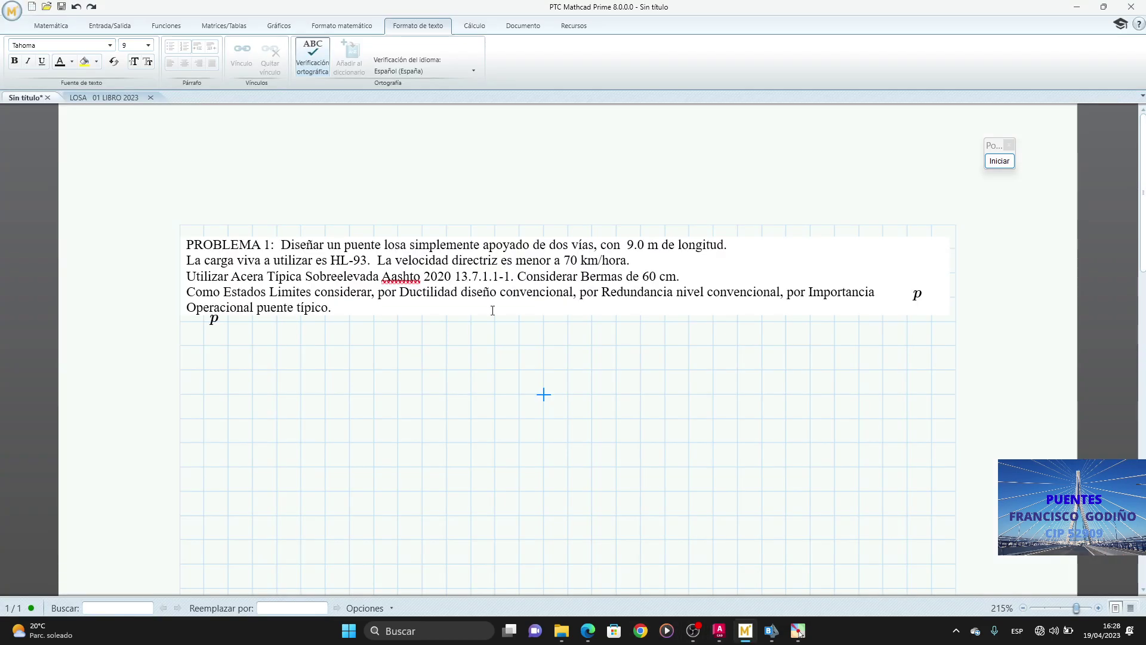
{"action": "left_click_drag", "start_coordinate": [184, 277], "coordinate": [511, 275]}
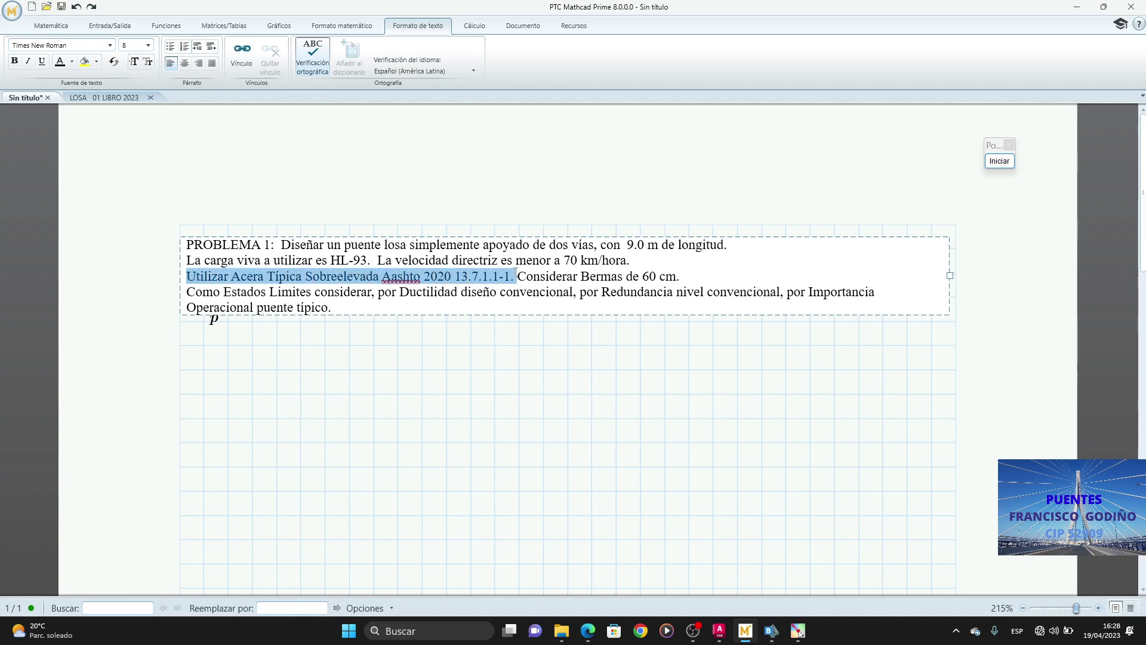
{"action": "left_click", "coordinate": [543, 394]}
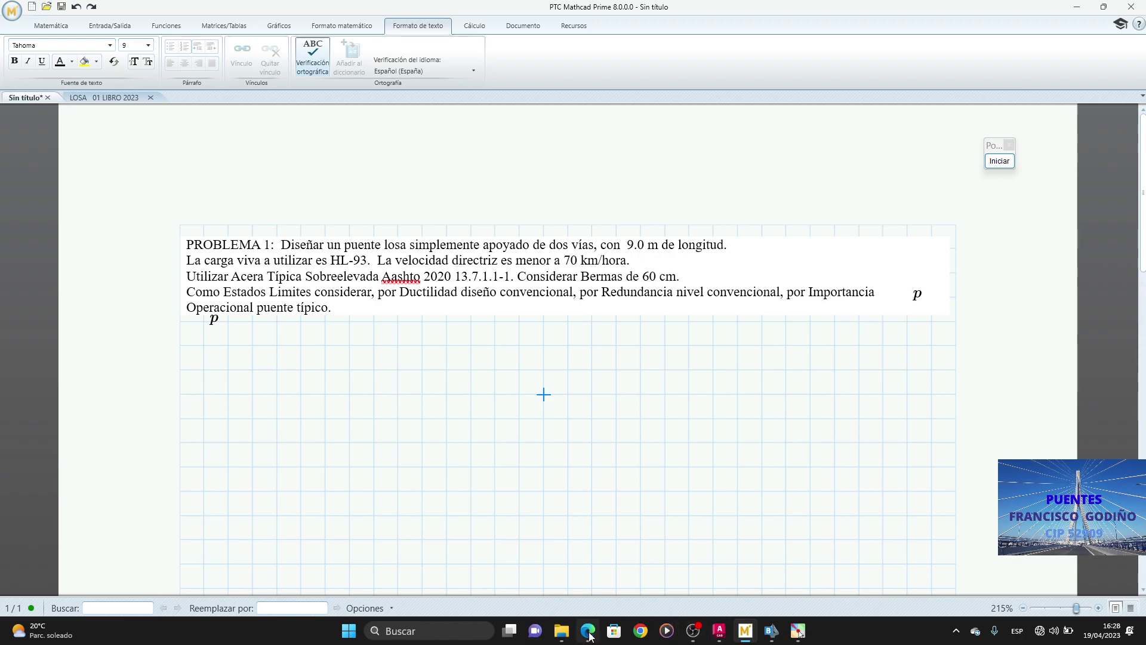
Step: Switch to the AASHTO LRFD 2020 PDF in Edge and go forward to the railing provisions of Section 13
{"action": "mouse_move", "coordinate": [589, 634]}
{"action": "left_click", "coordinate": [587, 570]}
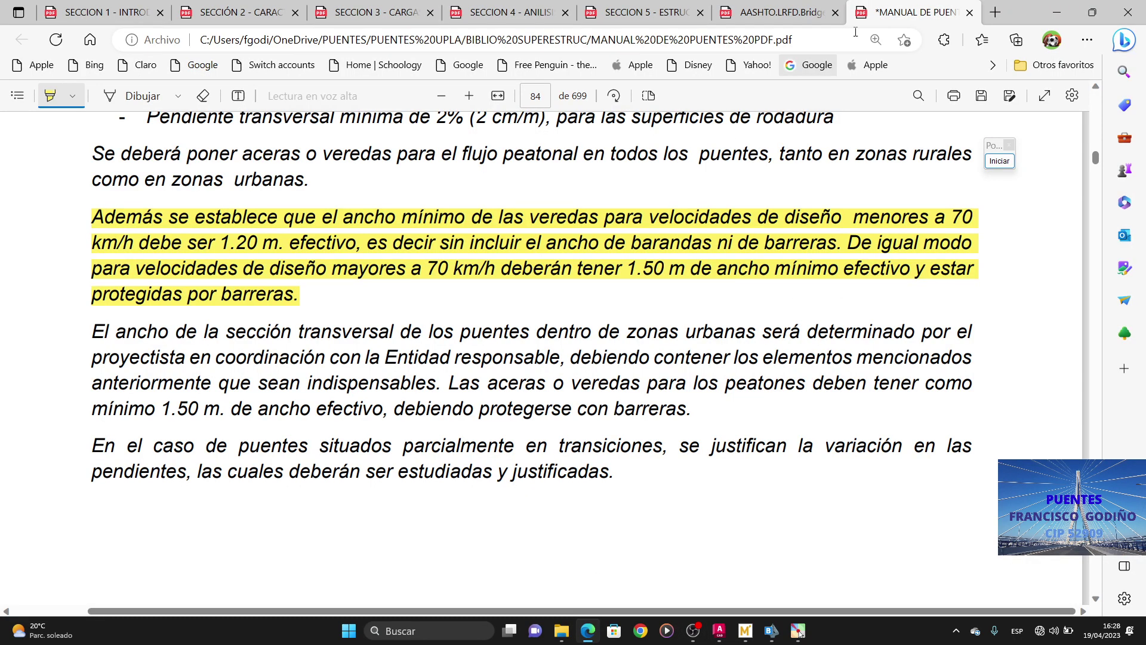
{"action": "left_click", "coordinate": [776, 12]}
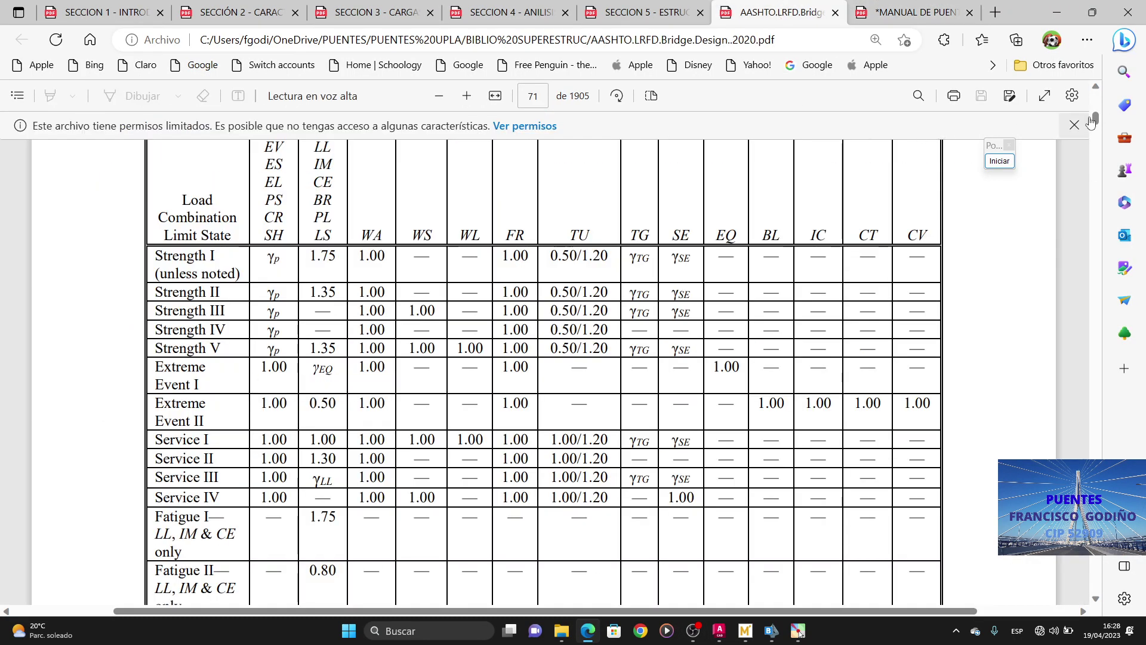
{"action": "left_click_drag", "start_coordinate": [1096, 118], "coordinate": [1096, 465]}
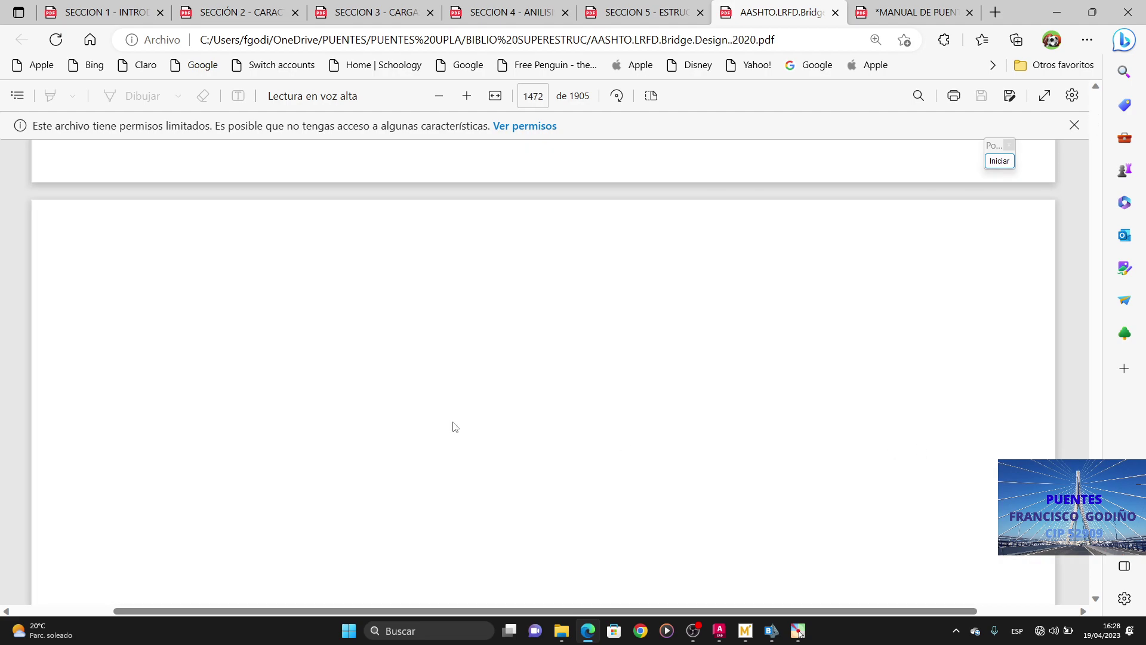
{"action": "scroll", "coordinate": [455, 426], "scroll_direction": "down", "scroll_amount": 15}
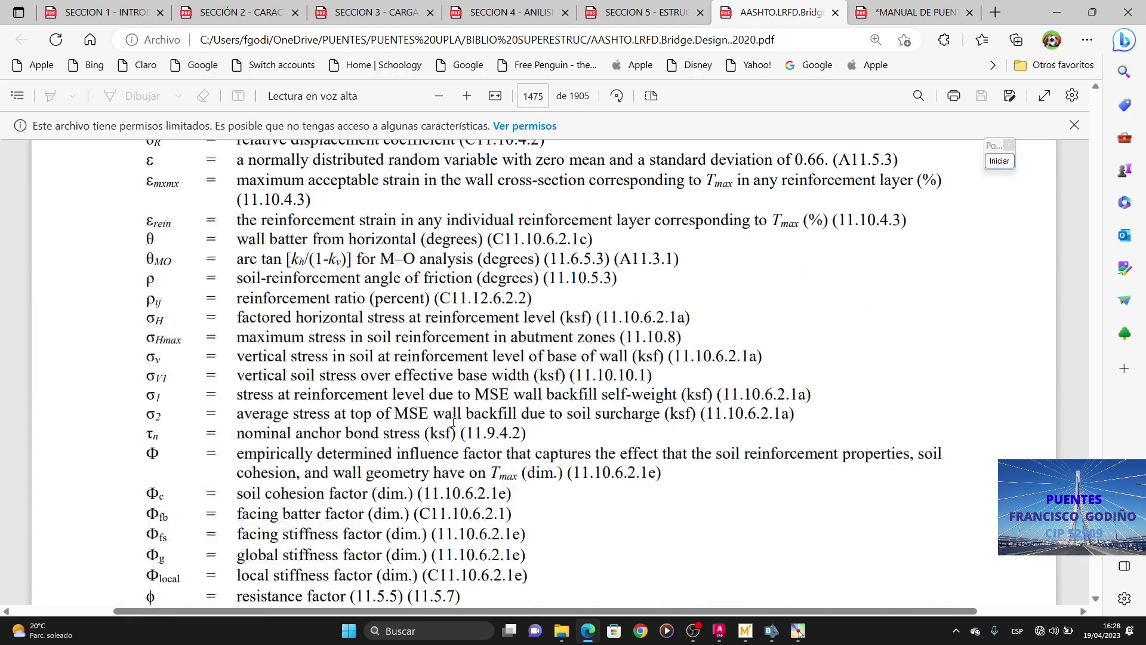
{"action": "scroll", "coordinate": [453, 423], "scroll_direction": "down", "scroll_amount": 5}
{"action": "scroll", "coordinate": [453, 423], "scroll_direction": "down", "scroll_amount": 15}
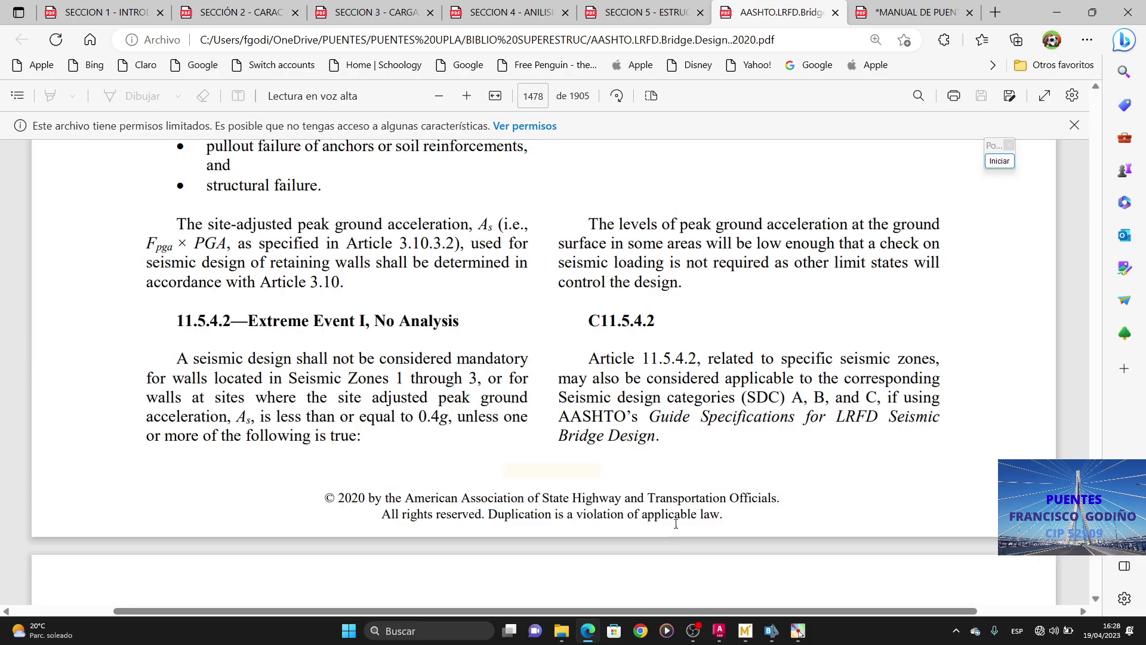
{"action": "left_click_drag", "start_coordinate": [1096, 477], "coordinate": [1095, 521]}
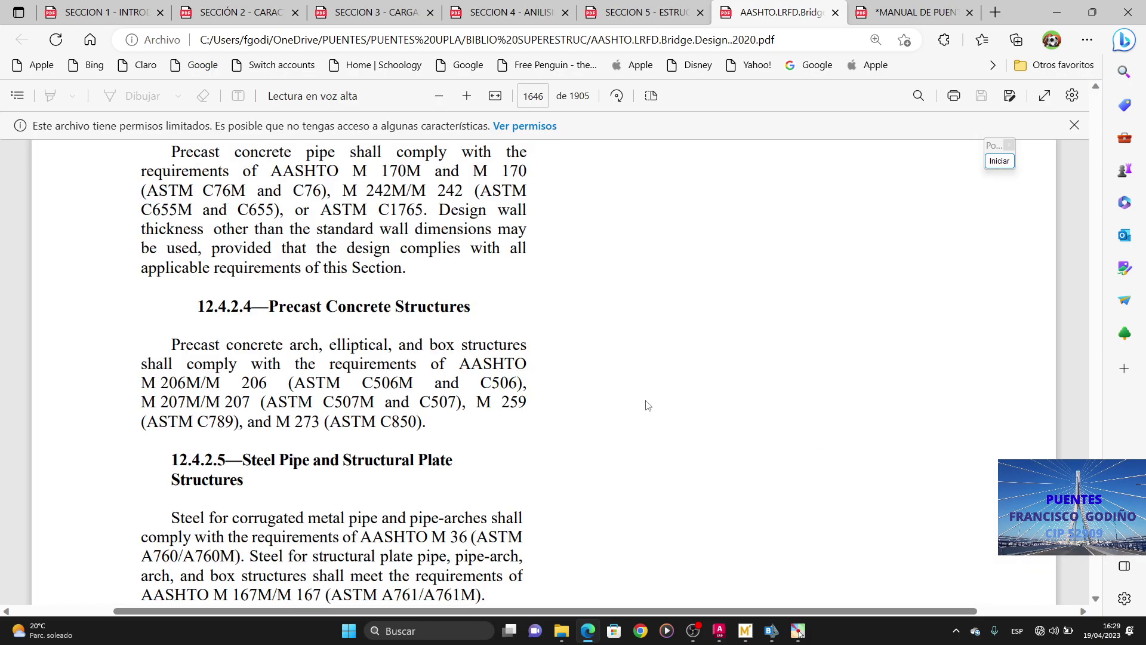
{"action": "left_click_drag", "start_coordinate": [1096, 525], "coordinate": [1098, 555]}
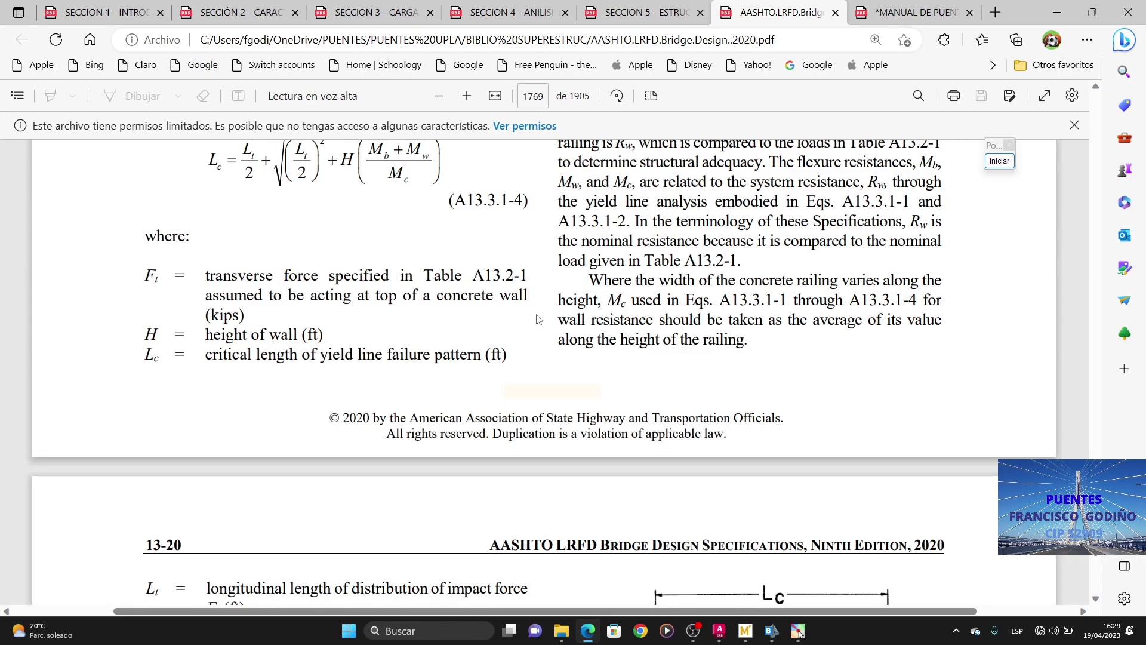
Step: Look for the typical raised sidewalk figure from the concrete railing equations of A13.3.1 through to the contents of Section 14
{"action": "scroll", "coordinate": [536, 319], "scroll_direction": "down", "scroll_amount": 10}
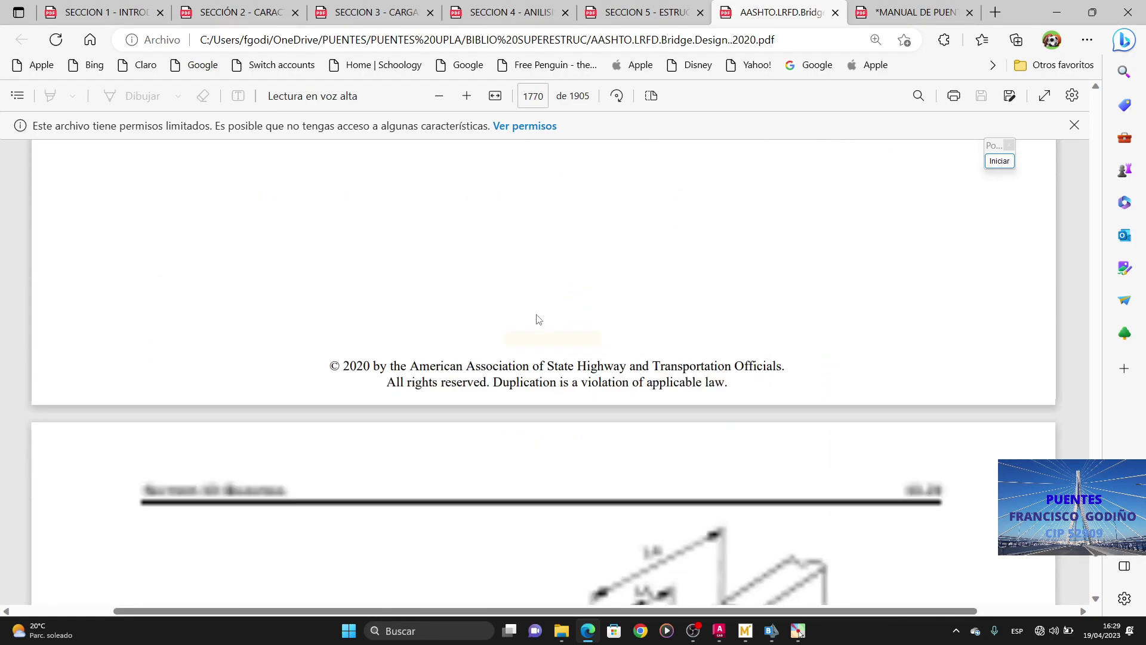
{"action": "scroll", "coordinate": [536, 318], "scroll_direction": "down", "scroll_amount": 3}
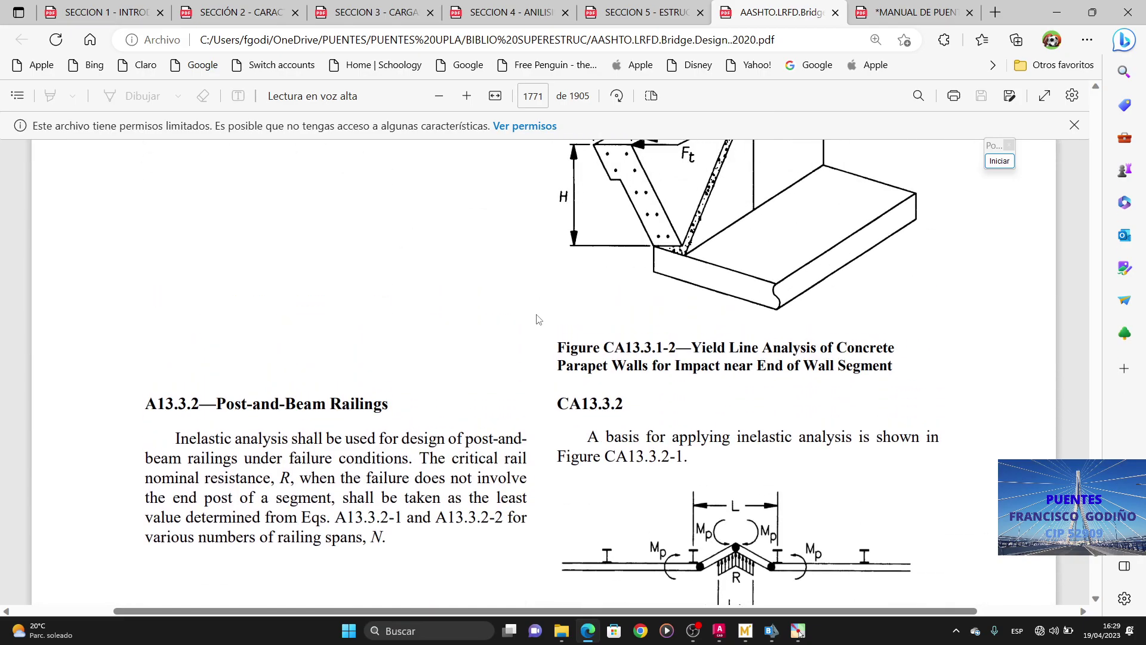
{"action": "scroll", "coordinate": [536, 319], "scroll_direction": "down", "scroll_amount": 20}
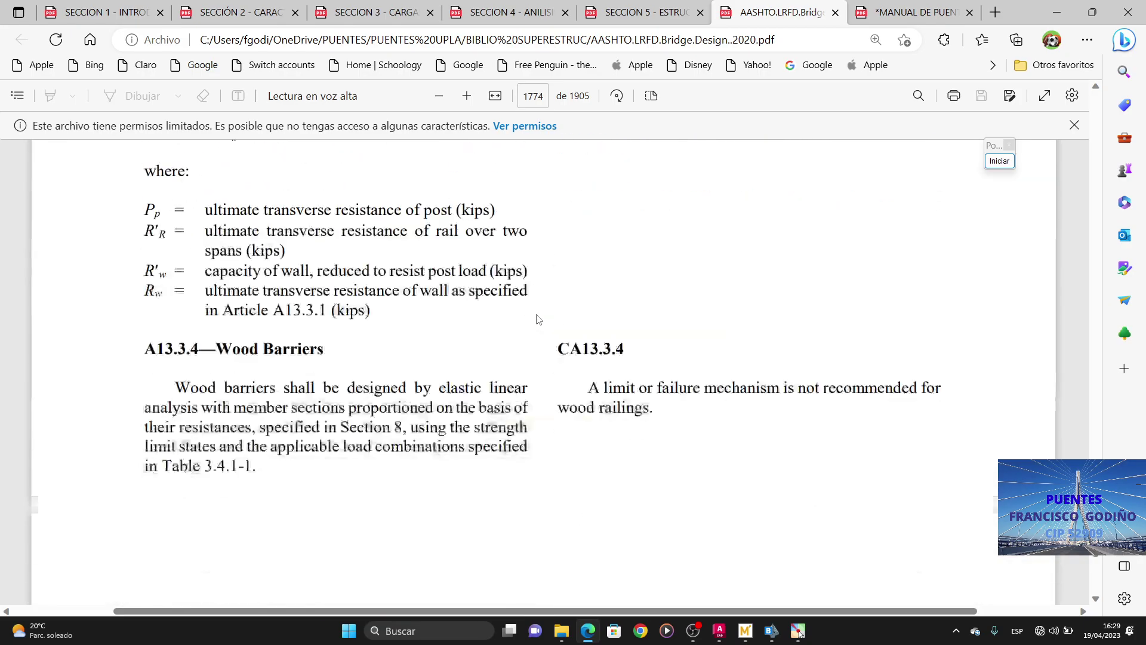
{"action": "scroll", "coordinate": [536, 318], "scroll_direction": "down", "scroll_amount": 10}
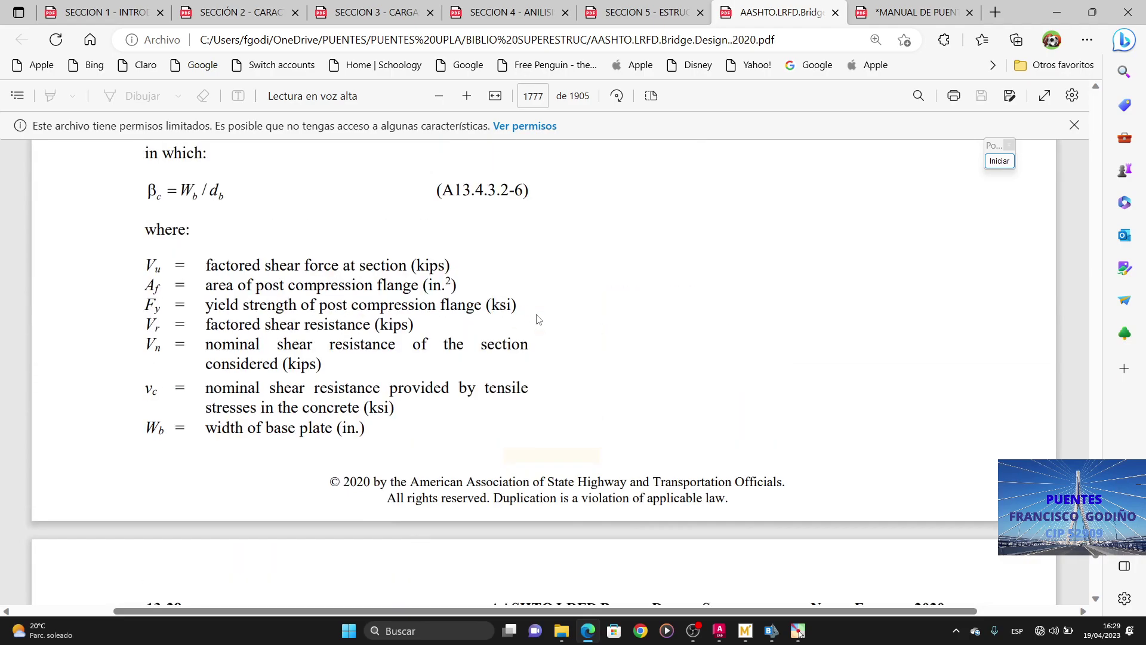
{"action": "scroll", "coordinate": [539, 319], "scroll_direction": "up", "scroll_amount": 1}
{"action": "scroll", "coordinate": [536, 319], "scroll_direction": "down", "scroll_amount": 15}
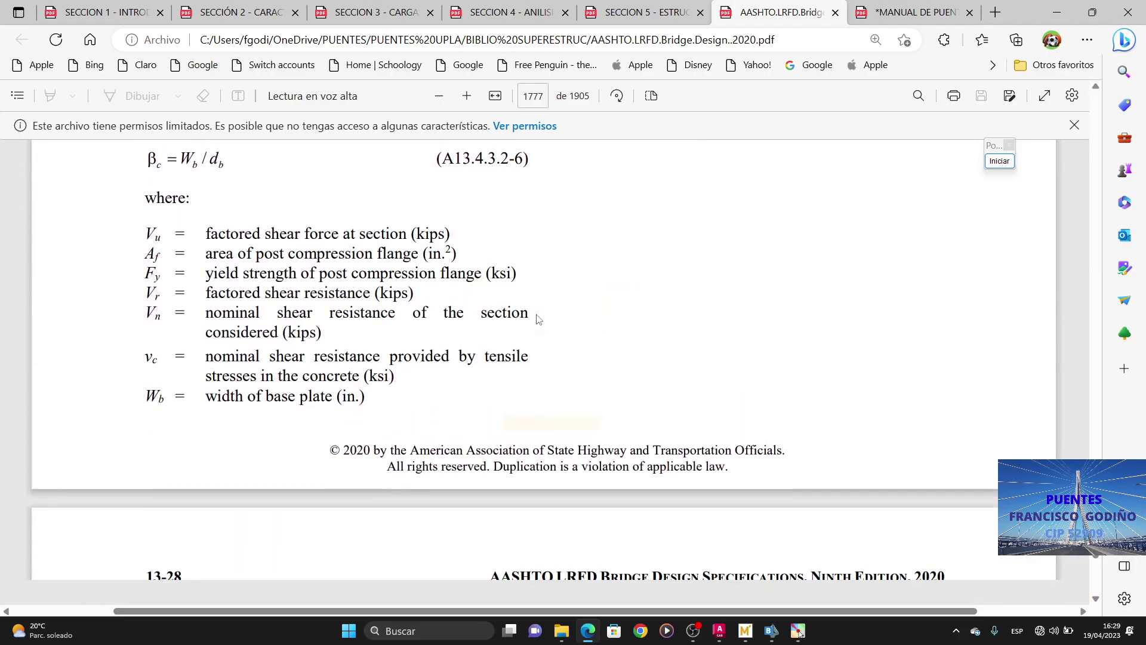
{"action": "scroll", "coordinate": [536, 319], "scroll_direction": "down", "scroll_amount": 1}
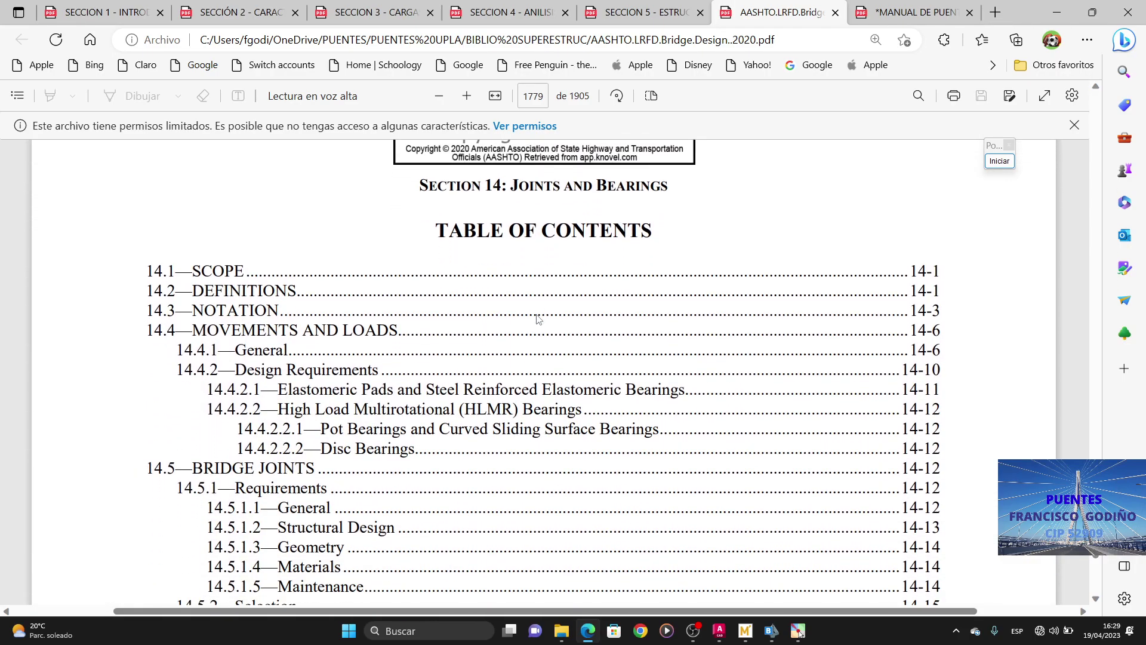
{"action": "scroll", "coordinate": [536, 318], "scroll_direction": "up", "scroll_amount": 5}
{"action": "scroll", "coordinate": [536, 319], "scroll_direction": "down", "scroll_amount": 12}
Step: Go back through the deck overhang design articles of A13.4 to the concrete wall and metal rail figures on page 13-23
{"action": "scroll", "coordinate": [536, 315], "scroll_direction": "up", "scroll_amount": 20}
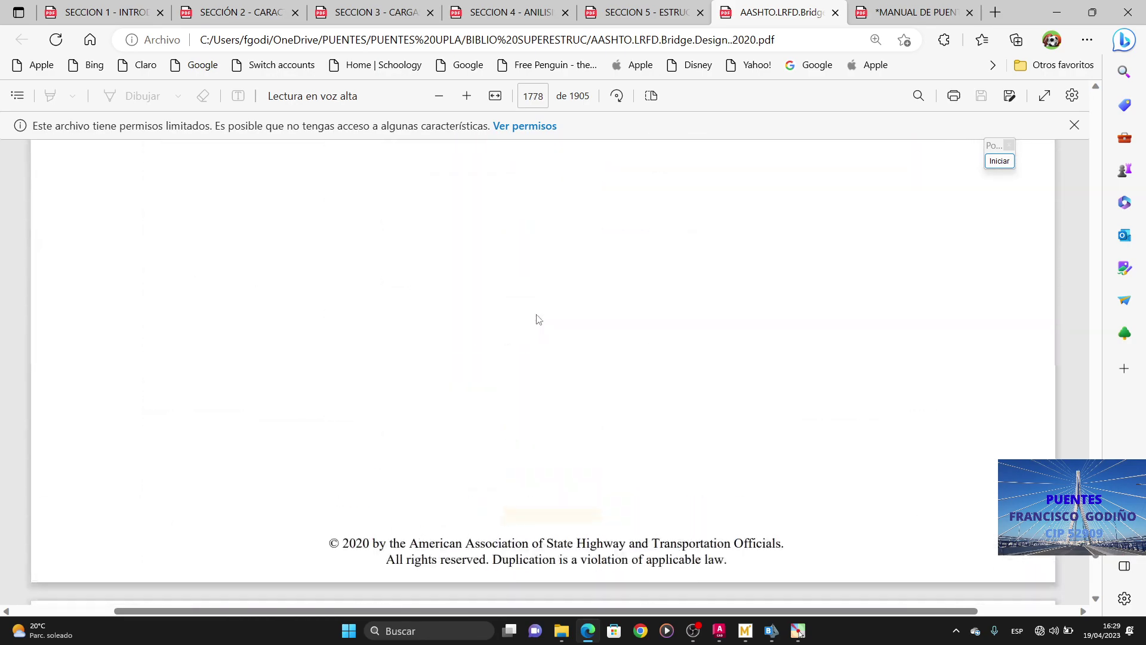
{"action": "scroll", "coordinate": [536, 319], "scroll_direction": "up", "scroll_amount": 12}
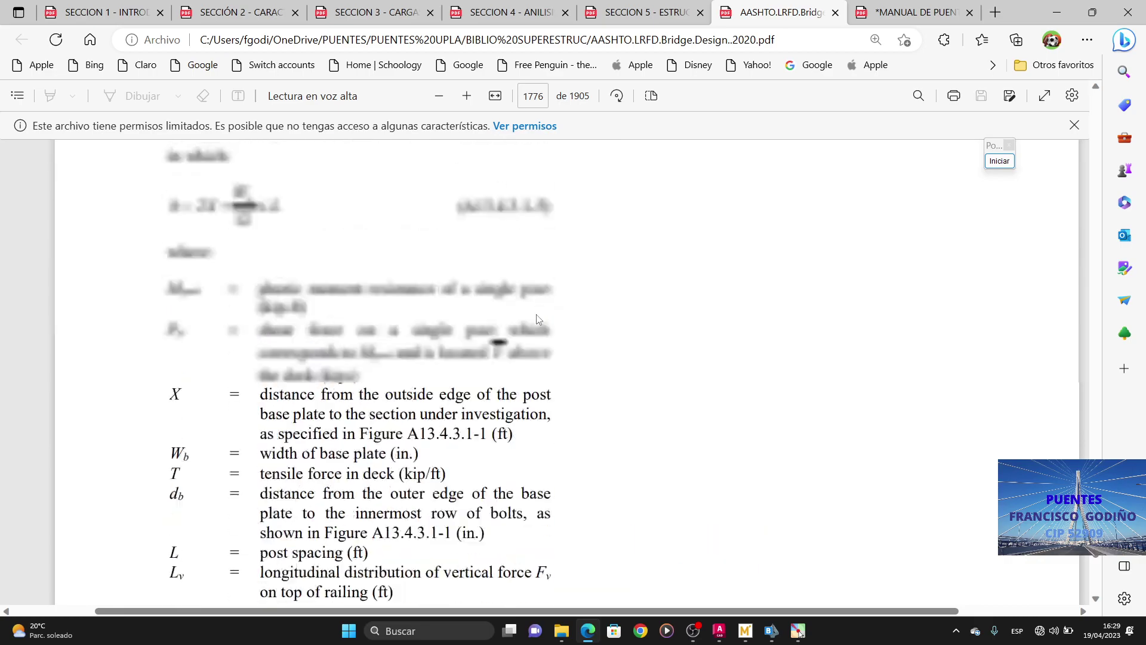
{"action": "scroll", "coordinate": [536, 318], "scroll_direction": "up", "scroll_amount": 6}
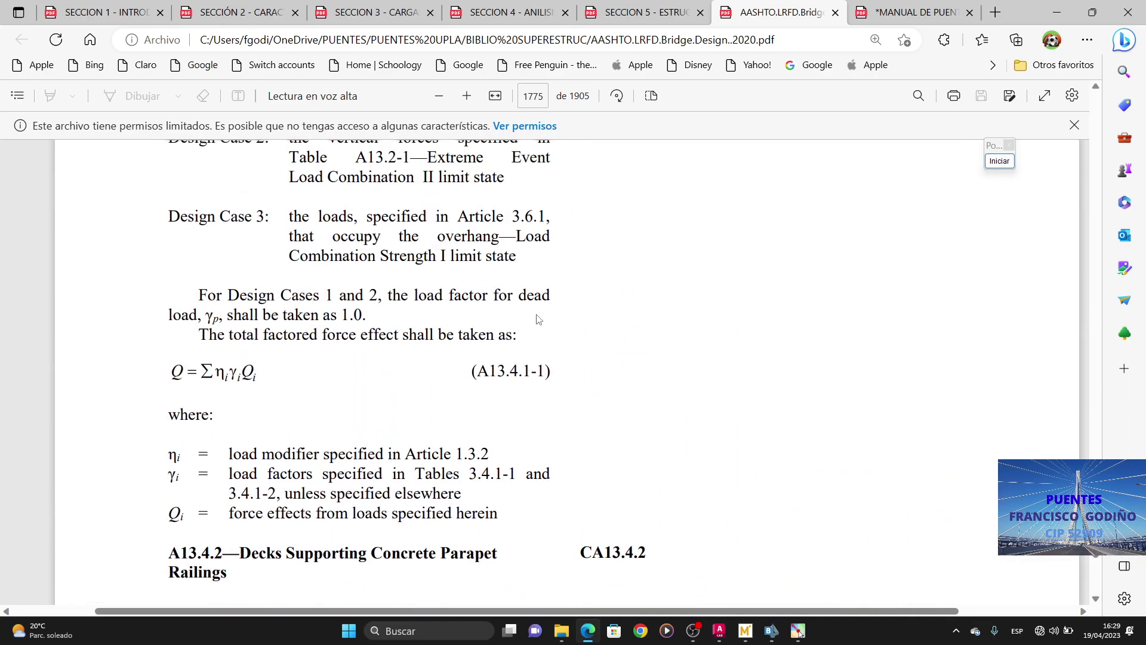
{"action": "scroll", "coordinate": [536, 318], "scroll_direction": "up", "scroll_amount": 10}
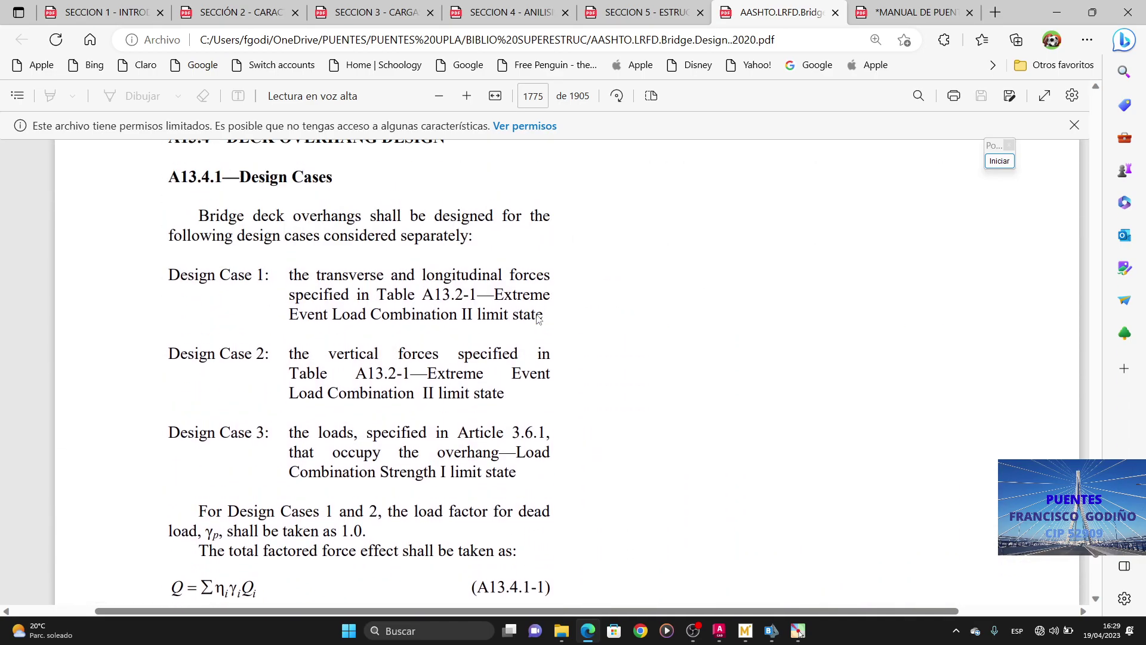
{"action": "scroll", "coordinate": [536, 318], "scroll_direction": "up", "scroll_amount": 12}
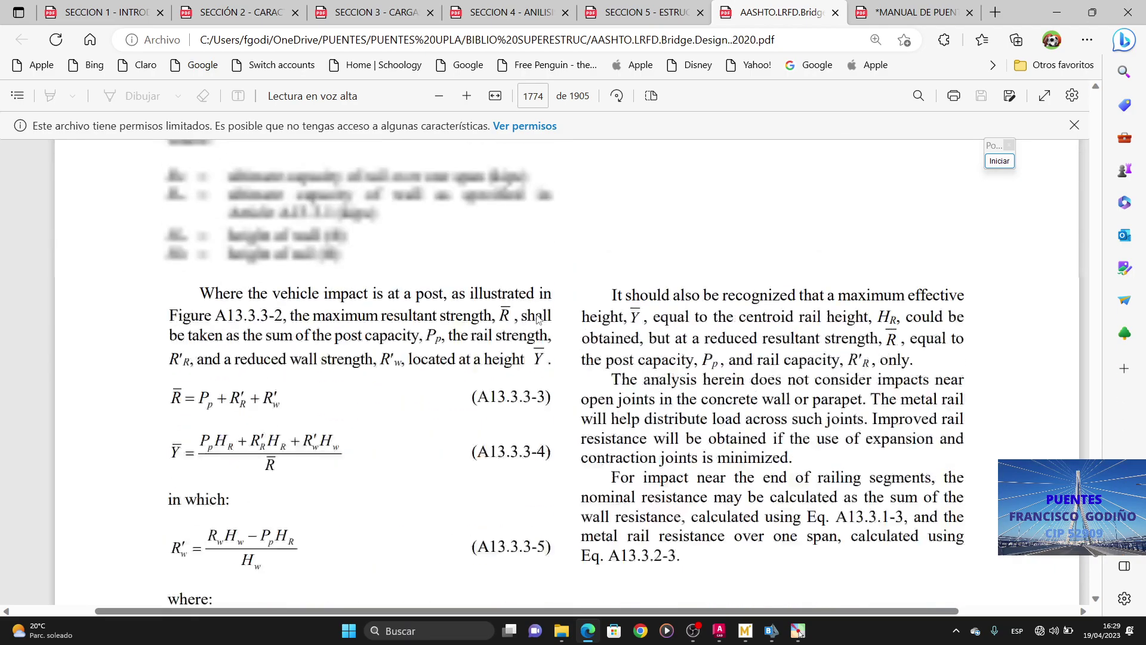
{"action": "scroll", "coordinate": [536, 319], "scroll_direction": "up", "scroll_amount": 10}
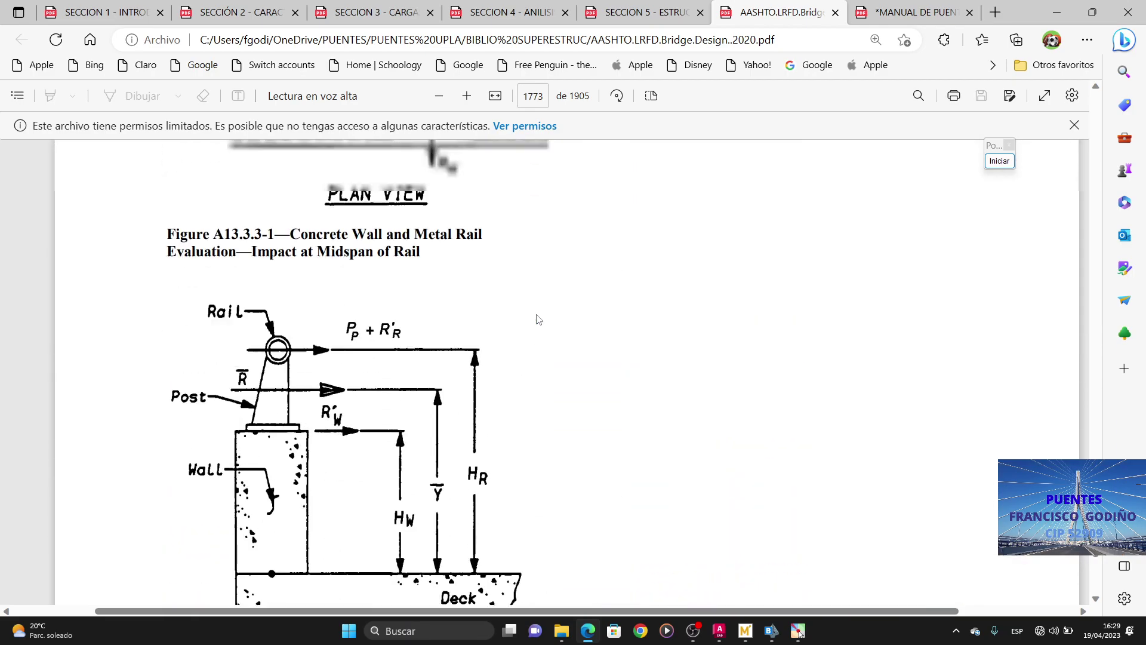
{"action": "scroll", "coordinate": [536, 319], "scroll_direction": "down", "scroll_amount": 3}
{"action": "scroll", "coordinate": [536, 319], "scroll_direction": "up", "scroll_amount": 5}
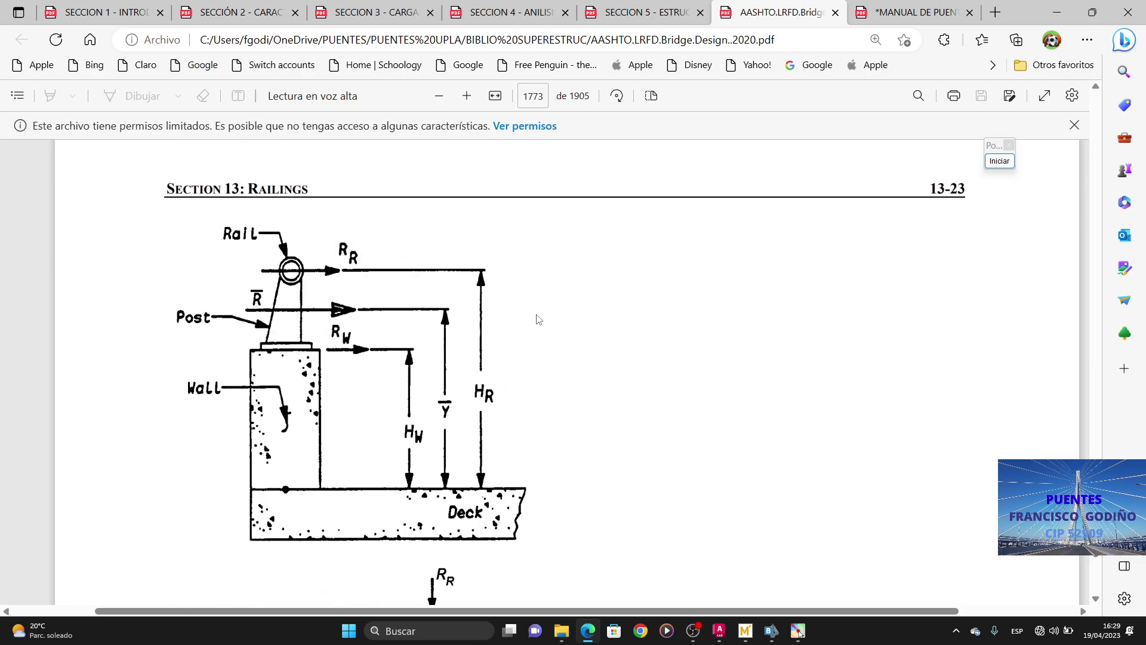
{"action": "scroll", "coordinate": [536, 318], "scroll_direction": "up", "scroll_amount": 1}
{"action": "right_click", "coordinate": [536, 318]}
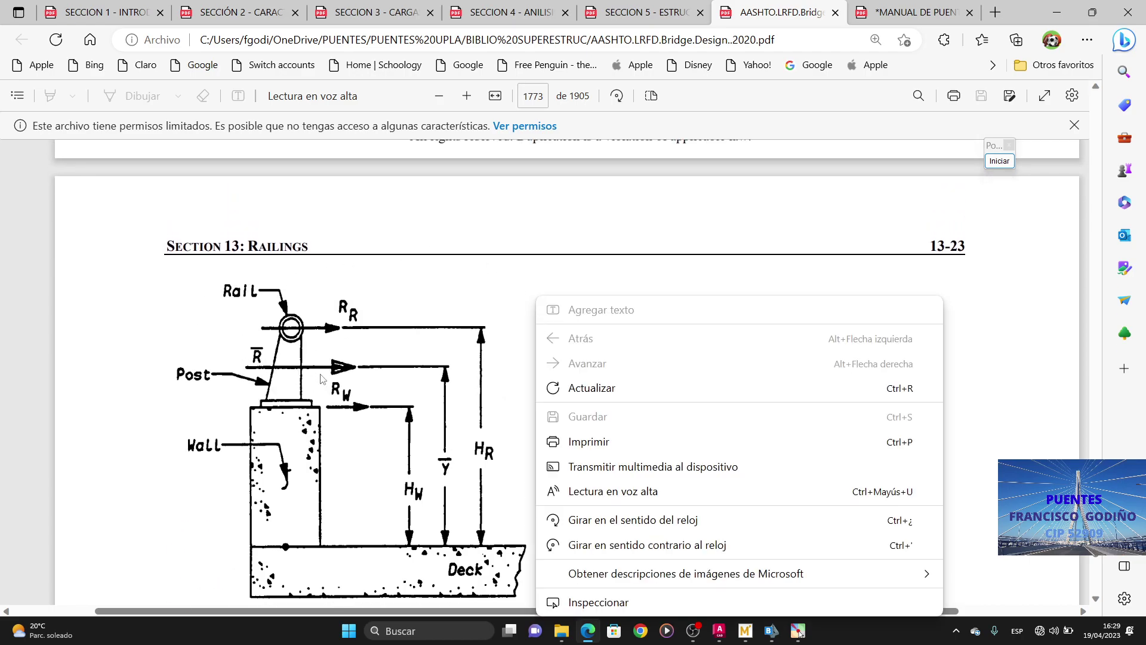
{"action": "left_click", "coordinate": [379, 426]}
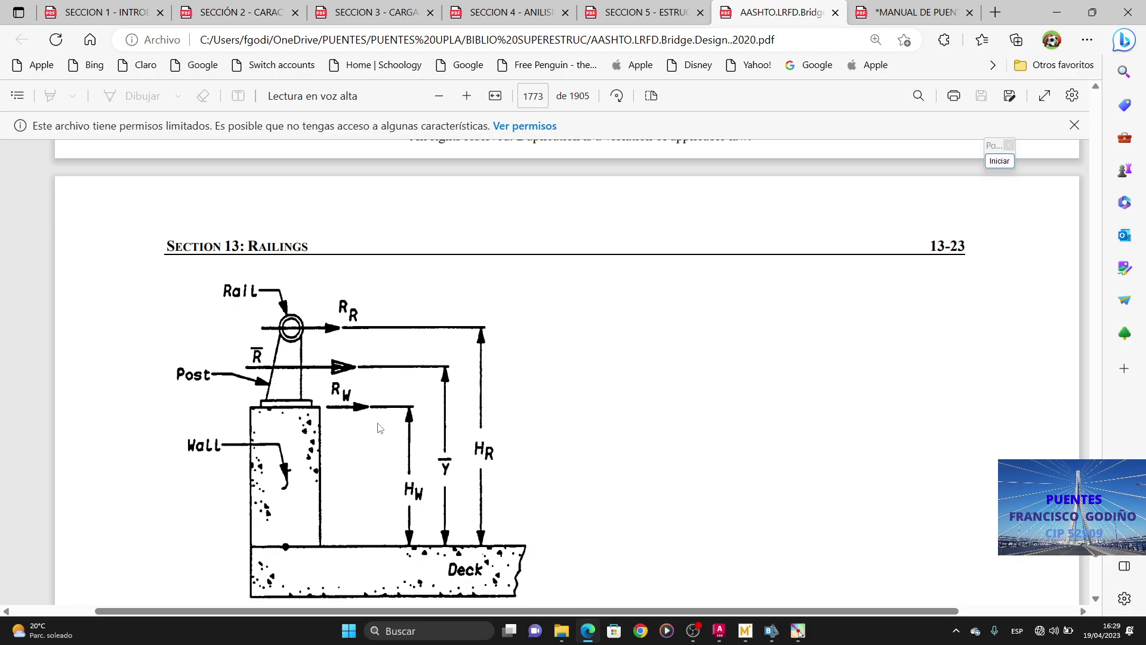
Step: Look back through the railing resistance equations, Table A13.2-1 and the rail geometry figures to the start of Appendix A13
{"action": "scroll", "coordinate": [379, 427], "scroll_direction": "up", "scroll_amount": 8}
{"action": "scroll", "coordinate": [380, 427], "scroll_direction": "up", "scroll_amount": 17}
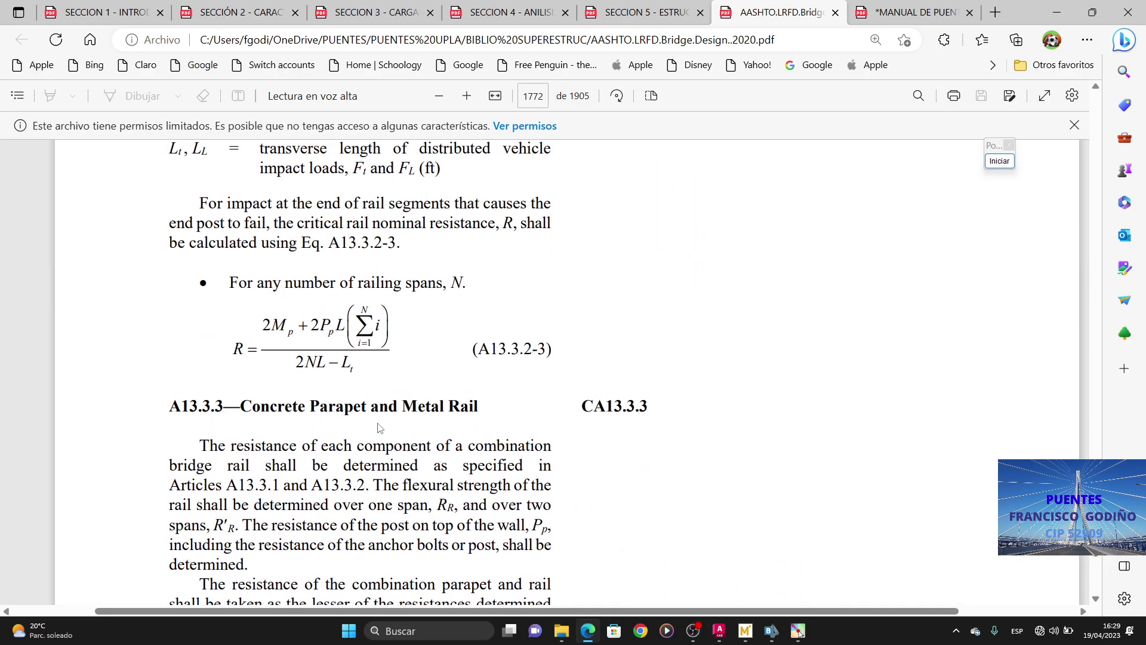
{"action": "scroll", "coordinate": [379, 428], "scroll_direction": "up", "scroll_amount": 15}
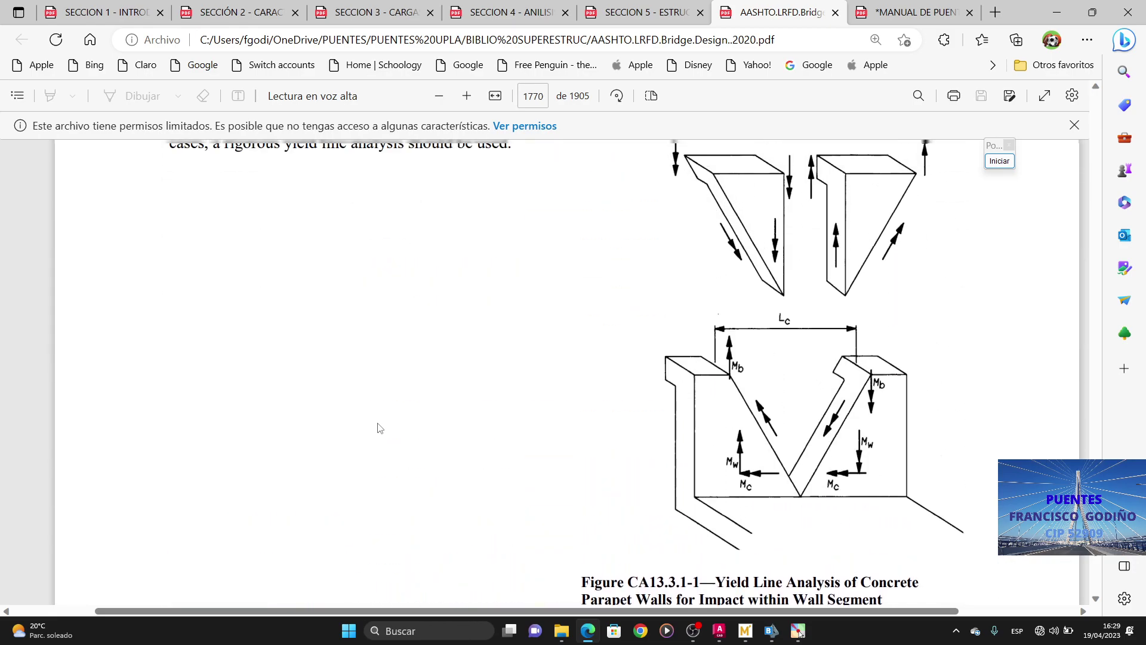
{"action": "scroll", "coordinate": [379, 428], "scroll_direction": "up", "scroll_amount": 12}
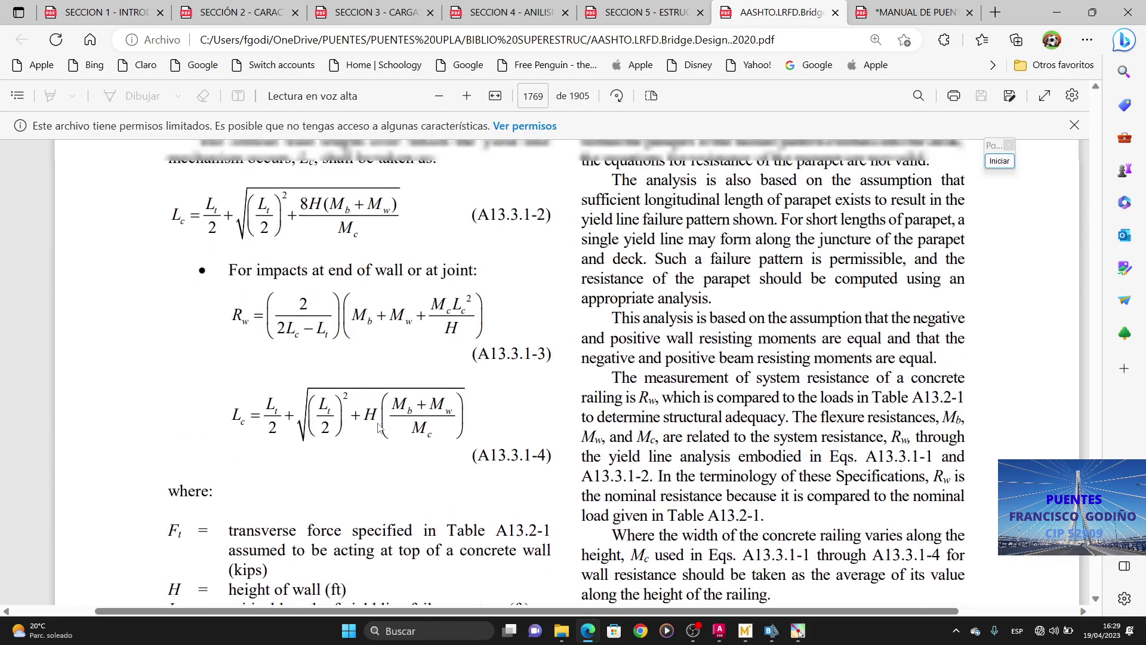
{"action": "scroll", "coordinate": [379, 428], "scroll_direction": "up", "scroll_amount": 12}
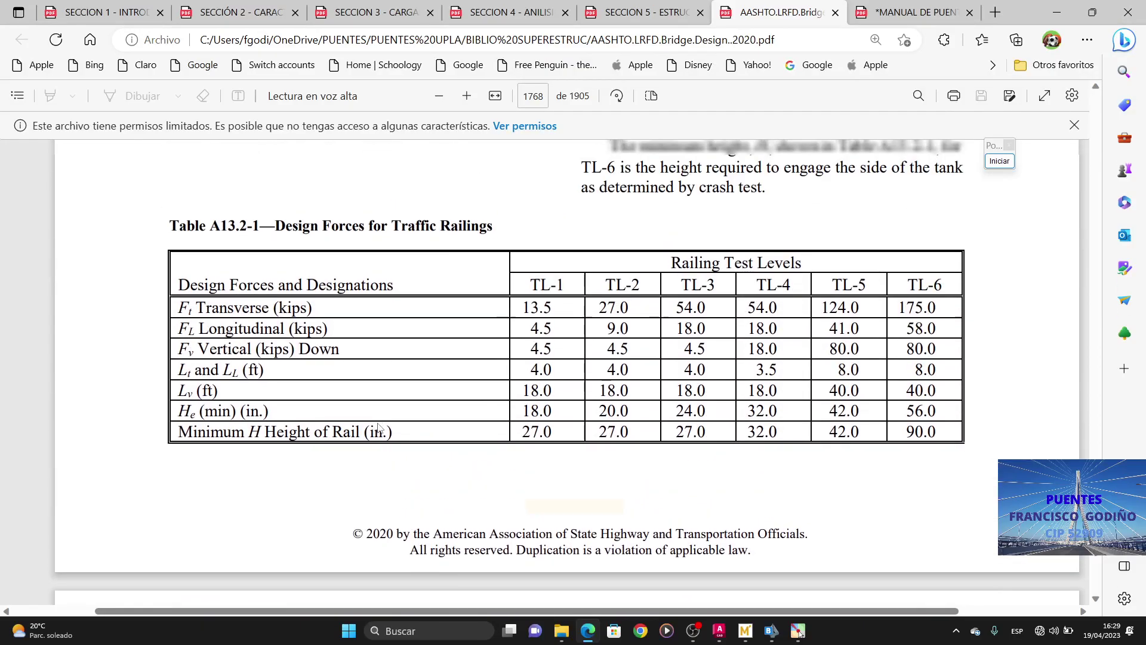
{"action": "scroll", "coordinate": [378, 428], "scroll_direction": "up", "scroll_amount": 12}
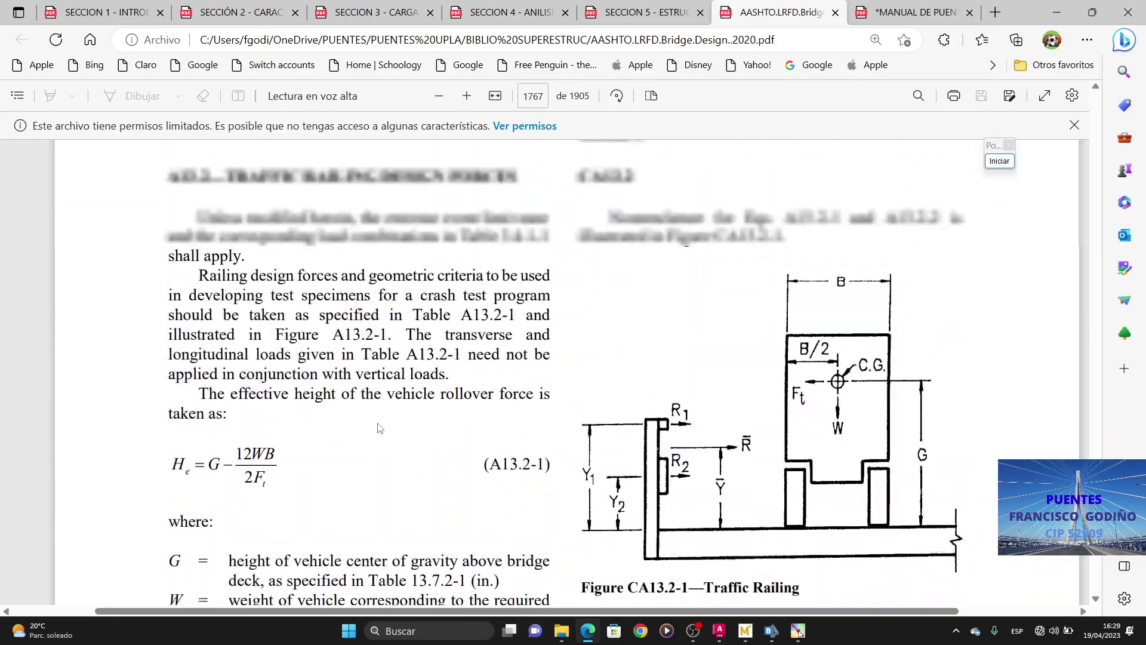
{"action": "scroll", "coordinate": [378, 428], "scroll_direction": "up", "scroll_amount": 12}
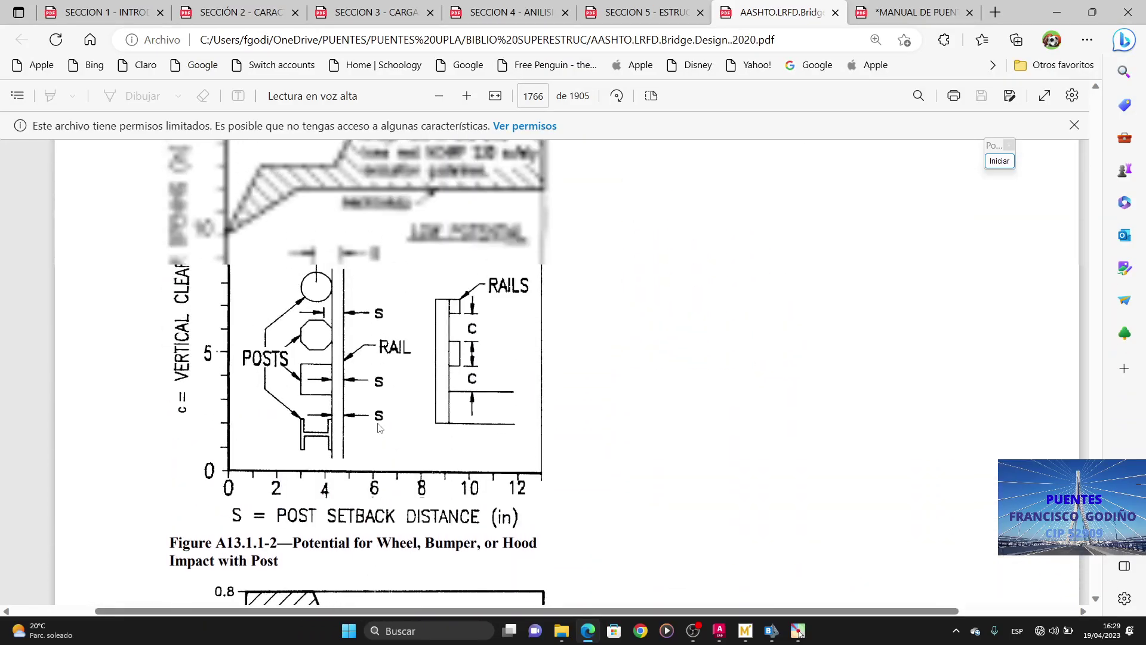
{"action": "scroll", "coordinate": [378, 428], "scroll_direction": "up", "scroll_amount": 12}
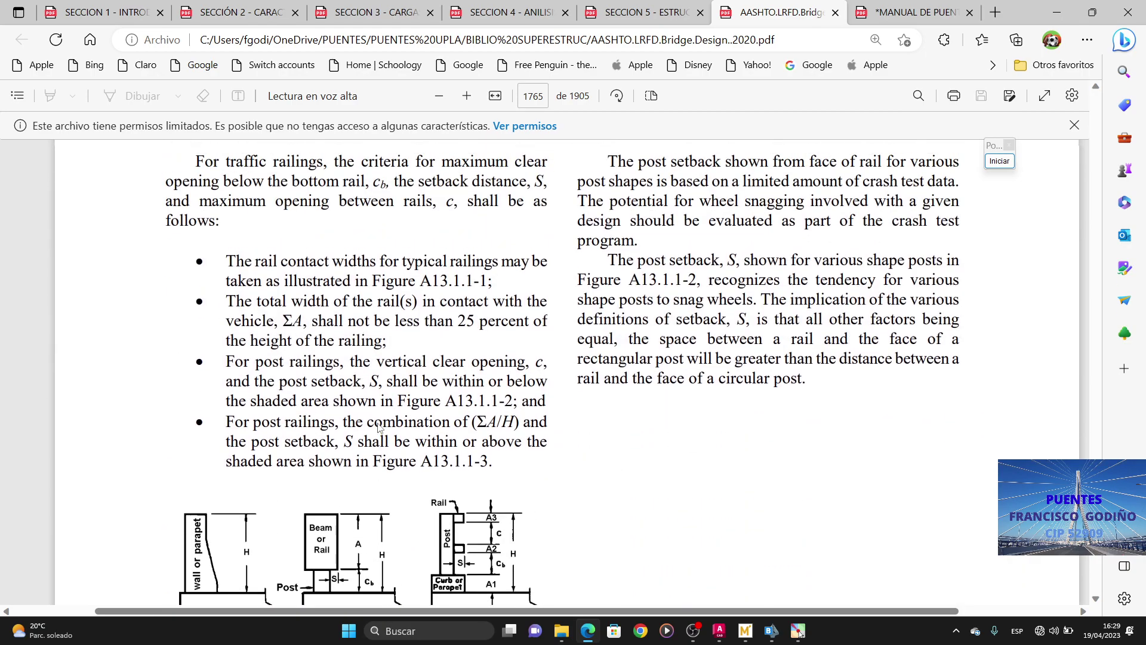
{"action": "scroll", "coordinate": [378, 427], "scroll_direction": "up", "scroll_amount": 3}
{"action": "scroll", "coordinate": [378, 428], "scroll_direction": "up", "scroll_amount": 6}
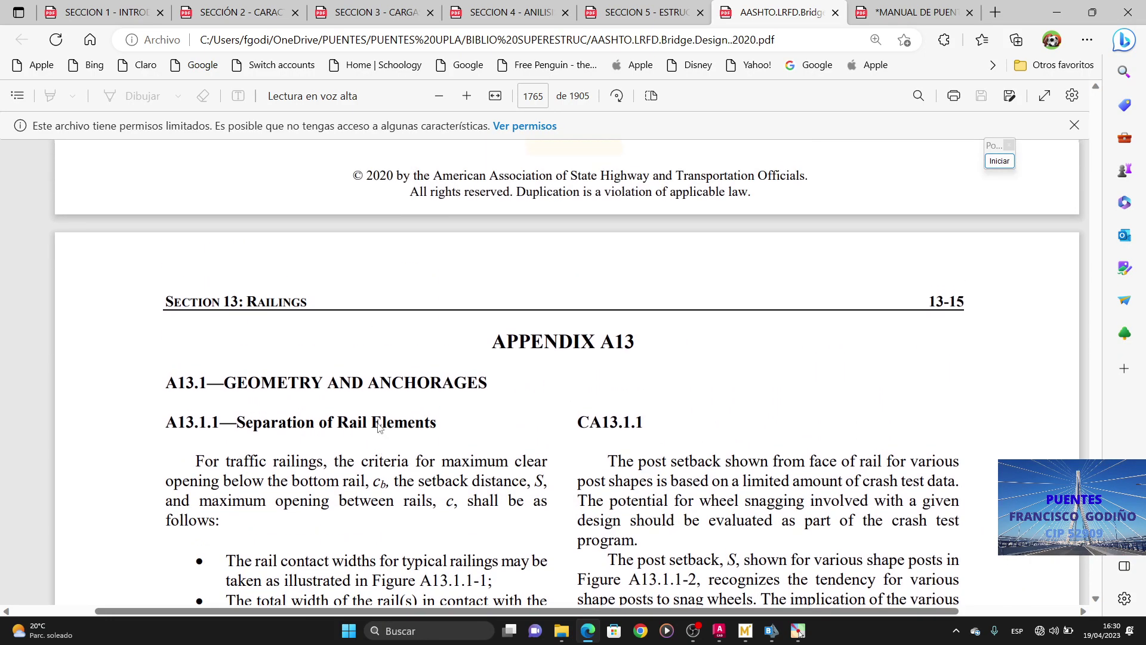
Step: Look back from the start of Appendix A13 through the Section 13 references and 13.11.2 Sidewalks to the bicycle railing figure
{"action": "scroll", "coordinate": [377, 428], "scroll_direction": "up", "scroll_amount": 10}
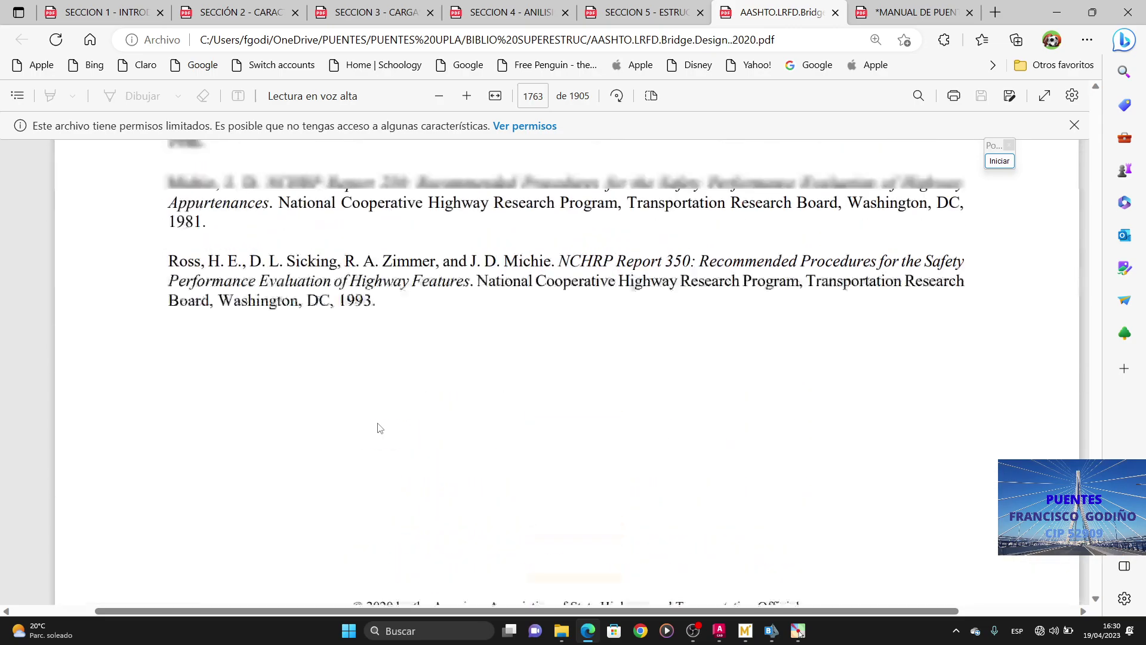
{"action": "scroll", "coordinate": [378, 427], "scroll_direction": "down", "scroll_amount": 15}
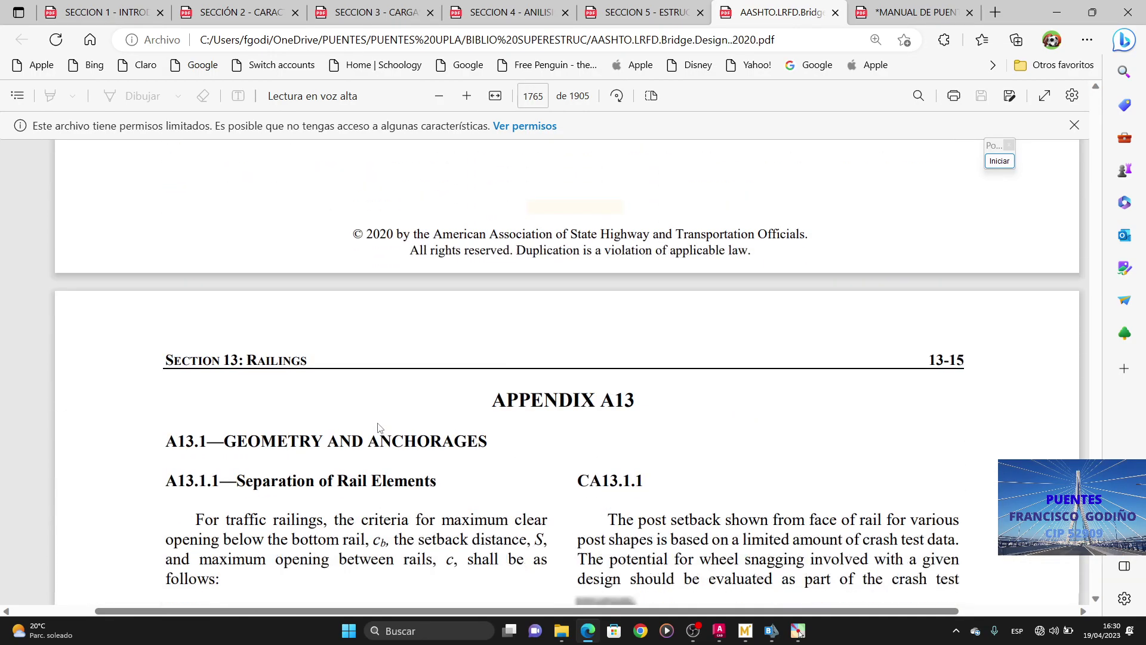
{"action": "scroll", "coordinate": [377, 428], "scroll_direction": "up", "scroll_amount": 10}
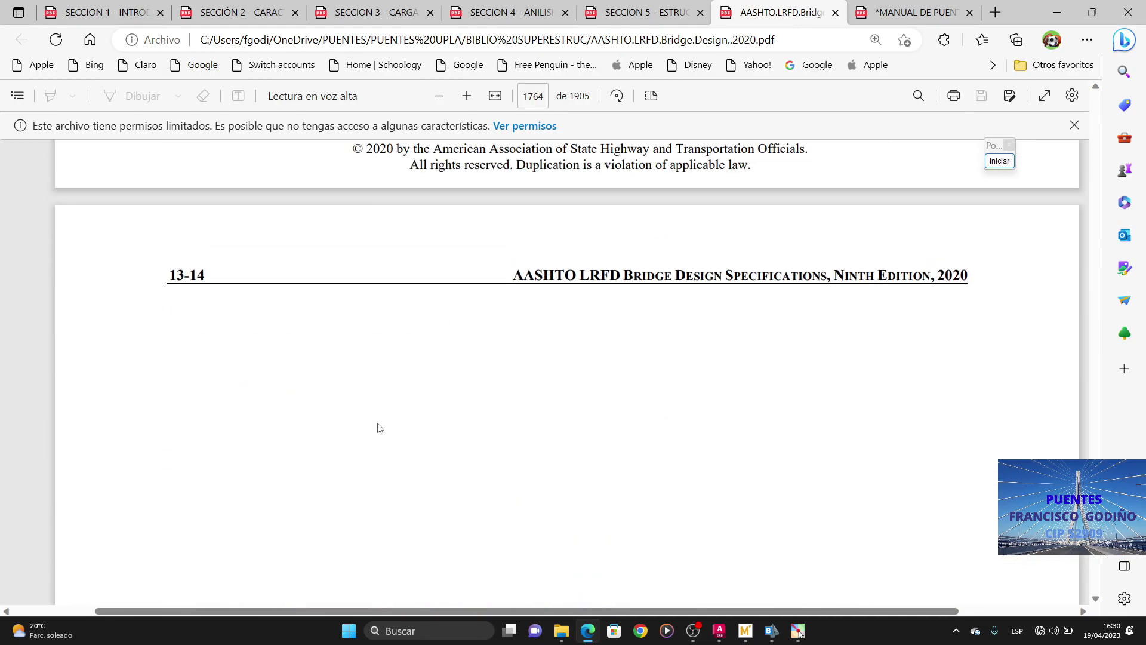
{"action": "scroll", "coordinate": [378, 427], "scroll_direction": "up", "scroll_amount": 12}
{"action": "scroll", "coordinate": [378, 428], "scroll_direction": "down", "scroll_amount": 14}
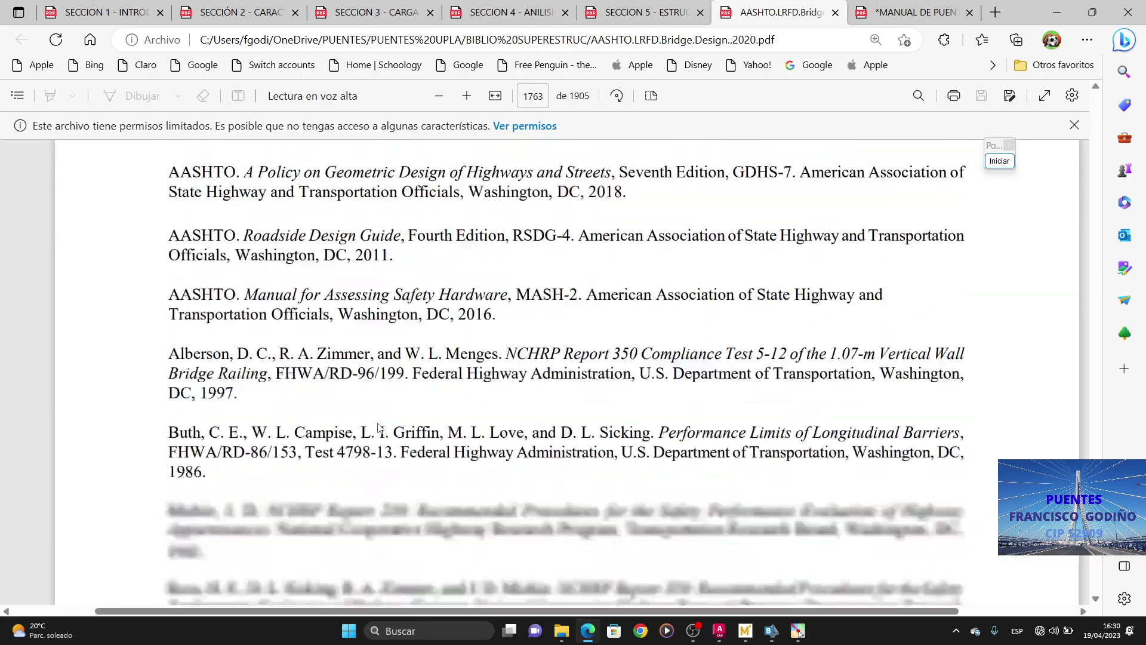
{"action": "scroll", "coordinate": [378, 428], "scroll_direction": "up", "scroll_amount": 10}
{"action": "scroll", "coordinate": [378, 428], "scroll_direction": "up", "scroll_amount": 10}
{"action": "scroll", "coordinate": [378, 428], "scroll_direction": "down", "scroll_amount": 5}
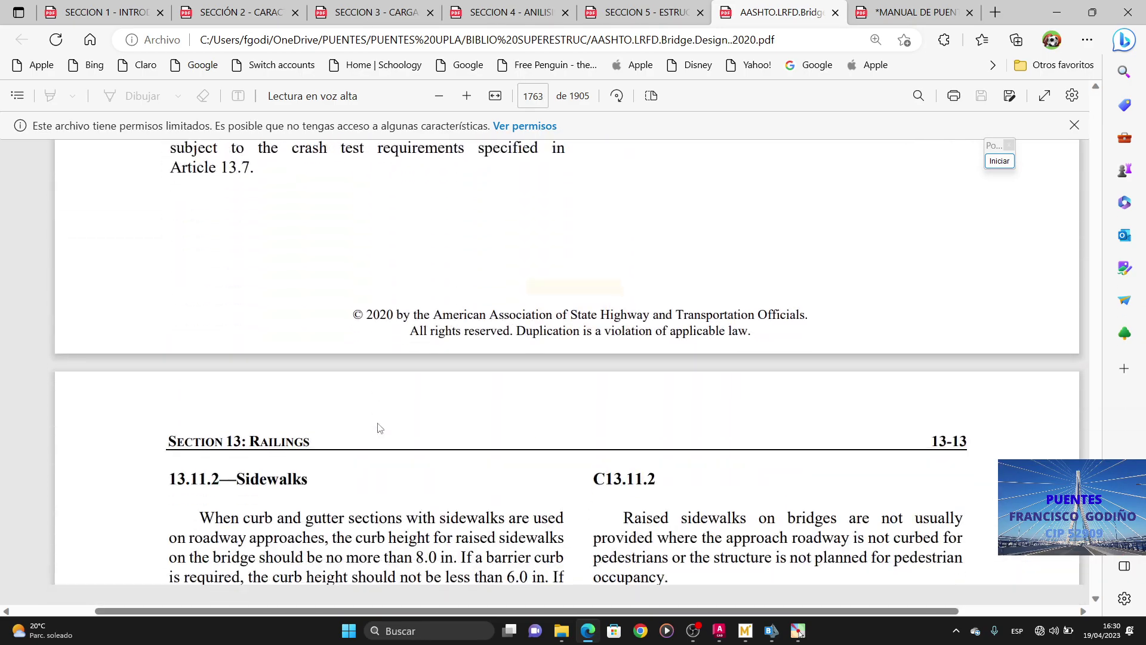
{"action": "scroll", "coordinate": [378, 428], "scroll_direction": "up", "scroll_amount": 5}
{"action": "scroll", "coordinate": [378, 428], "scroll_direction": "up", "scroll_amount": 15}
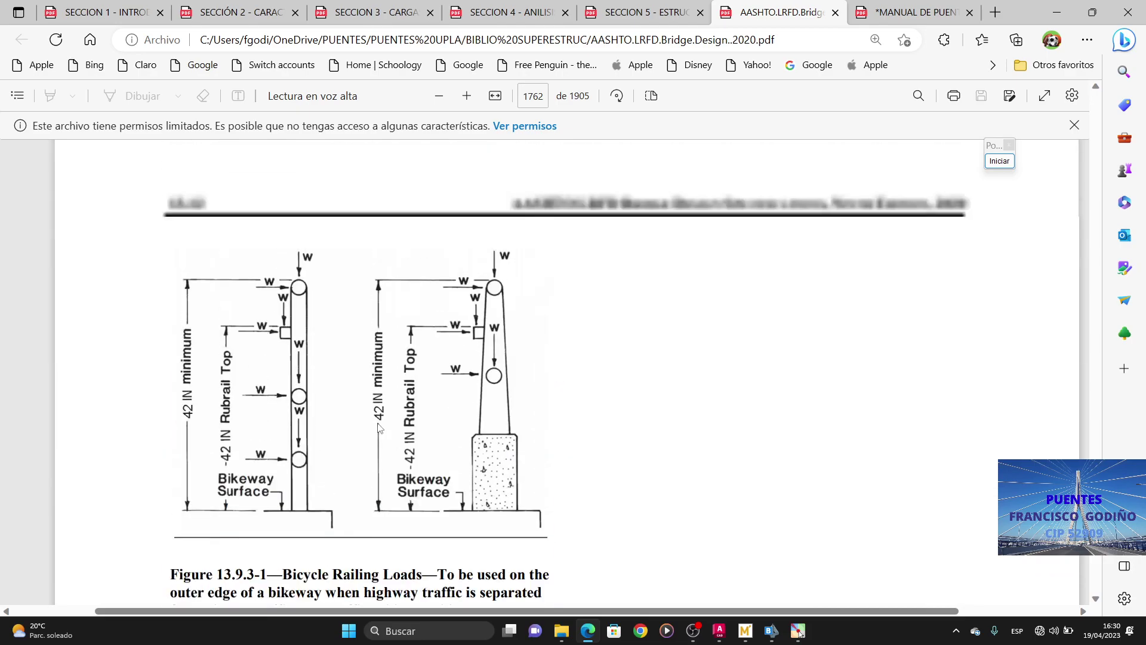
Step: Go back to Figure 13.7.1.1-1, Typical Raised Sidewalk, and examine its caption, curb height and sidewalk width
{"action": "scroll", "coordinate": [378, 428], "scroll_direction": "up", "scroll_amount": 10}
{"action": "scroll", "coordinate": [378, 428], "scroll_direction": "down", "scroll_amount": 3}
{"action": "scroll", "coordinate": [378, 428], "scroll_direction": "up", "scroll_amount": 4}
{"action": "scroll", "coordinate": [377, 428], "scroll_direction": "up", "scroll_amount": 10}
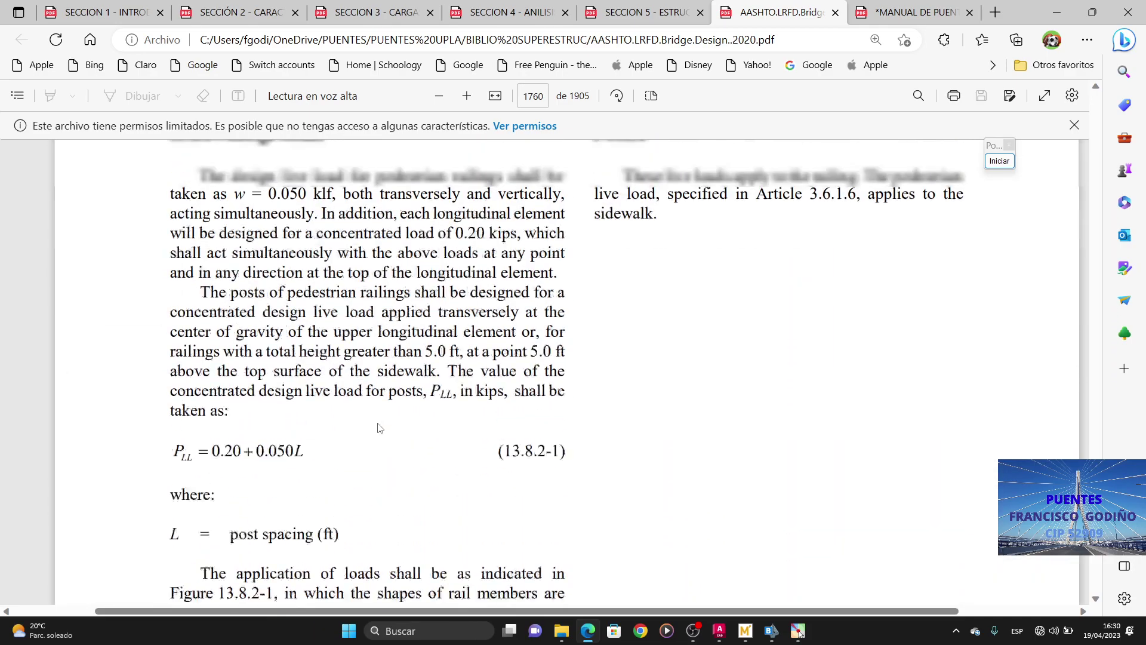
{"action": "scroll", "coordinate": [378, 428], "scroll_direction": "up", "scroll_amount": 10}
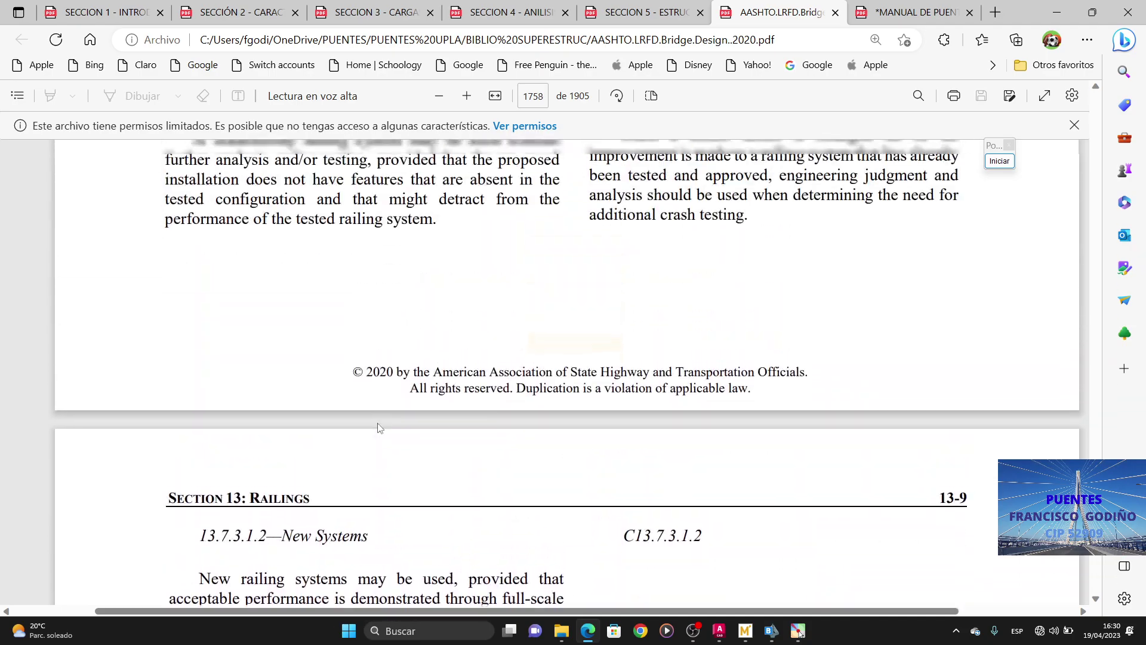
{"action": "scroll", "coordinate": [378, 426], "scroll_direction": "up", "scroll_amount": 10}
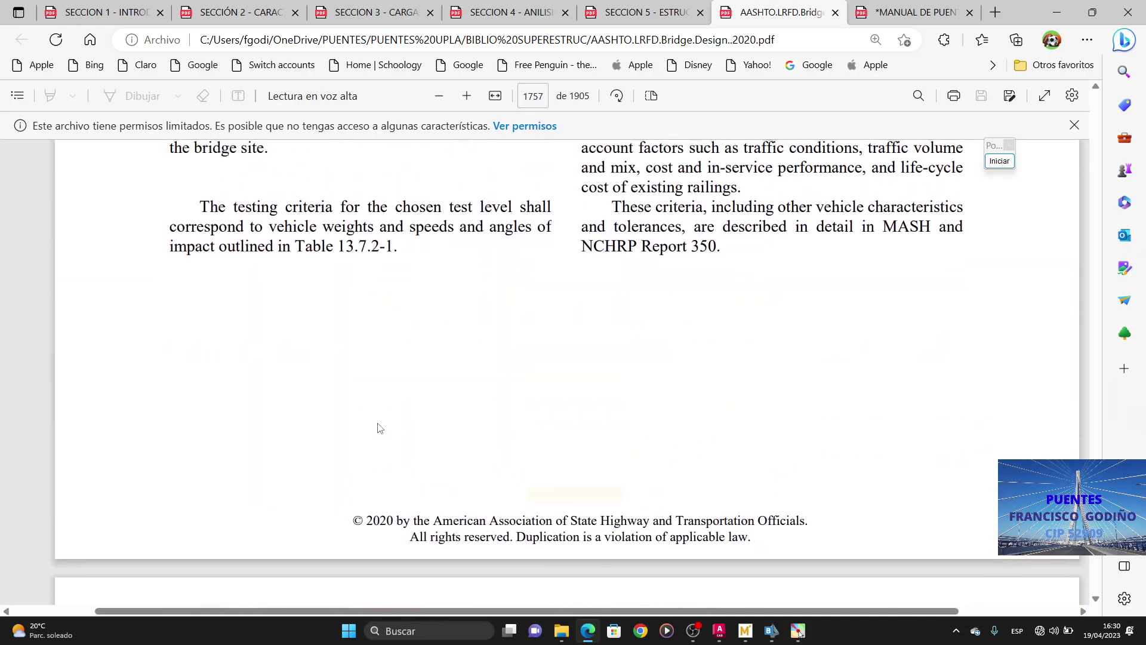
{"action": "scroll", "coordinate": [378, 428], "scroll_direction": "up", "scroll_amount": 10}
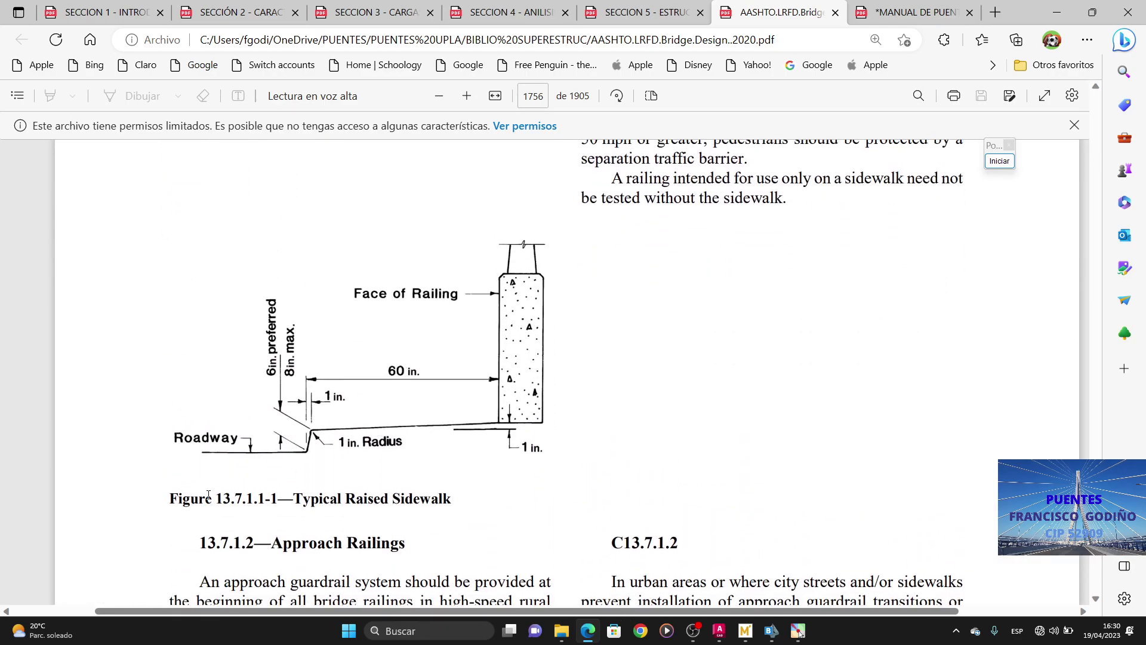
{"action": "left_click_drag", "start_coordinate": [288, 505], "coordinate": [296, 506]}
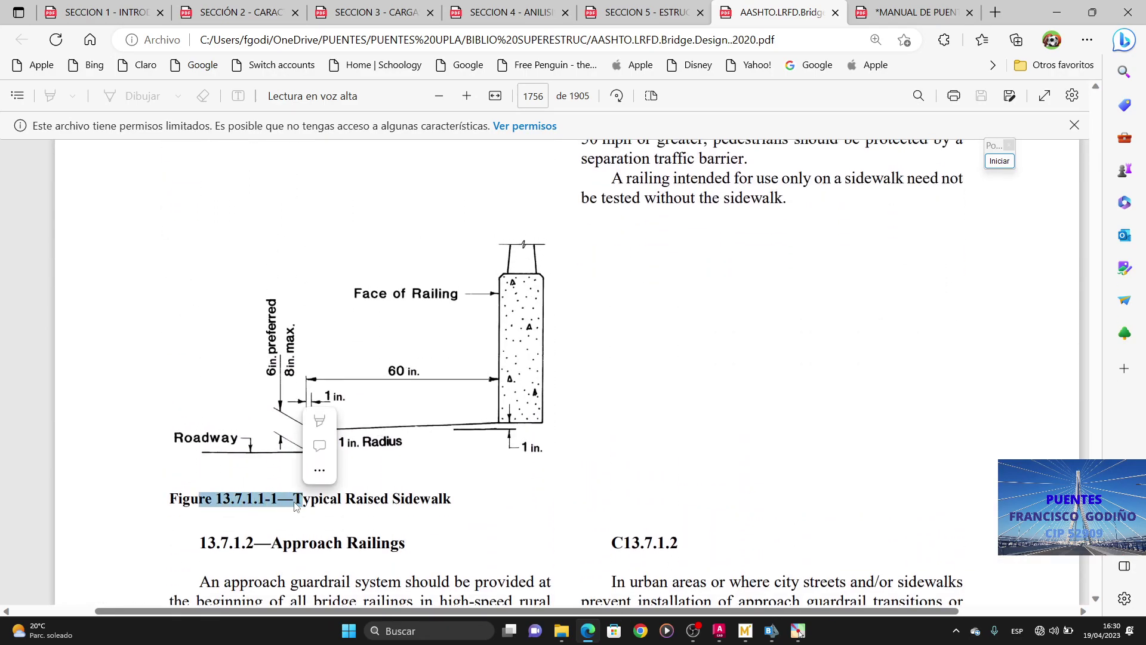
{"action": "left_click", "coordinate": [418, 494]}
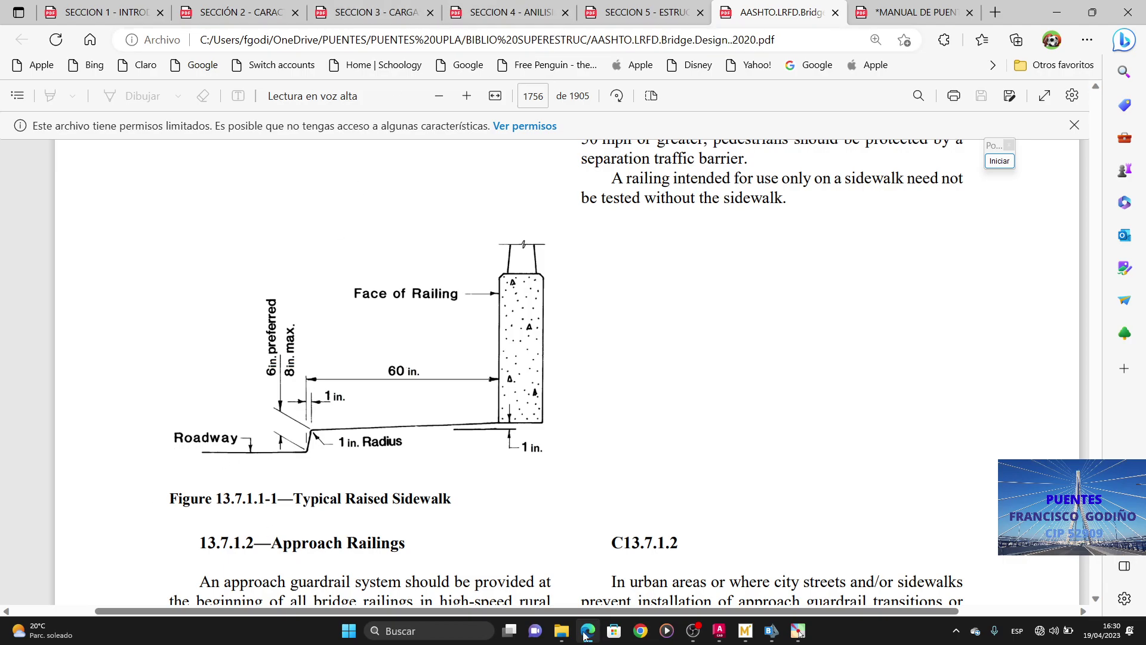
Step: Switch to AutoCAD and add a horizontal linear dimension above the left sidewalk, from the curb base to the parapet's inner face
{"action": "left_click", "coordinate": [717, 629]}
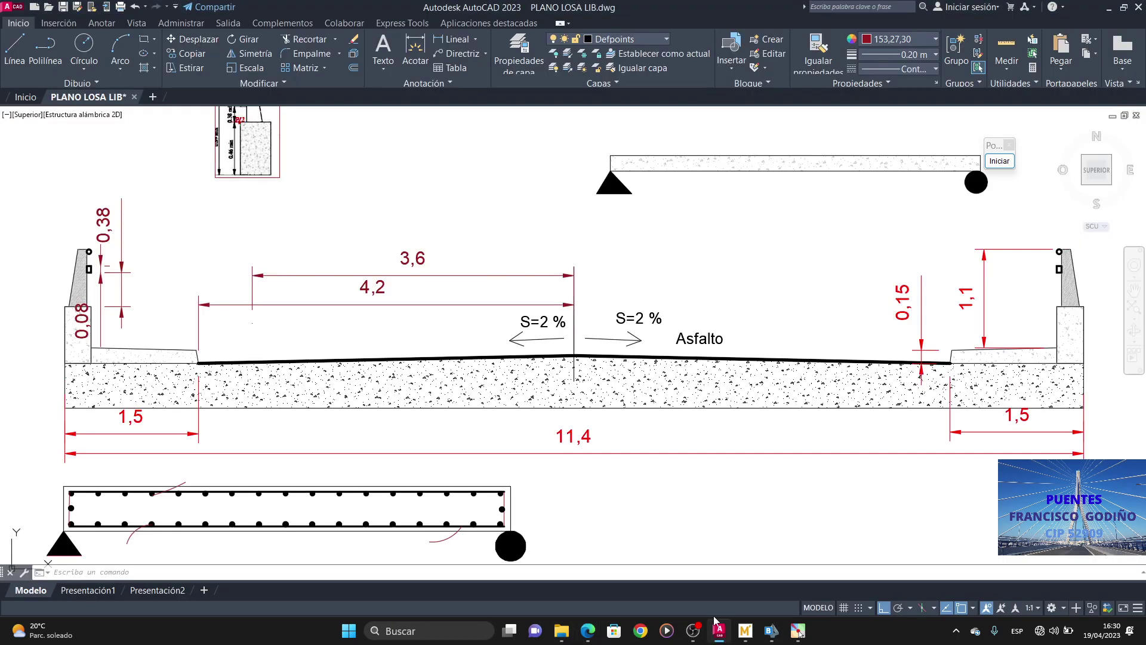
{"action": "left_click", "coordinate": [455, 39]}
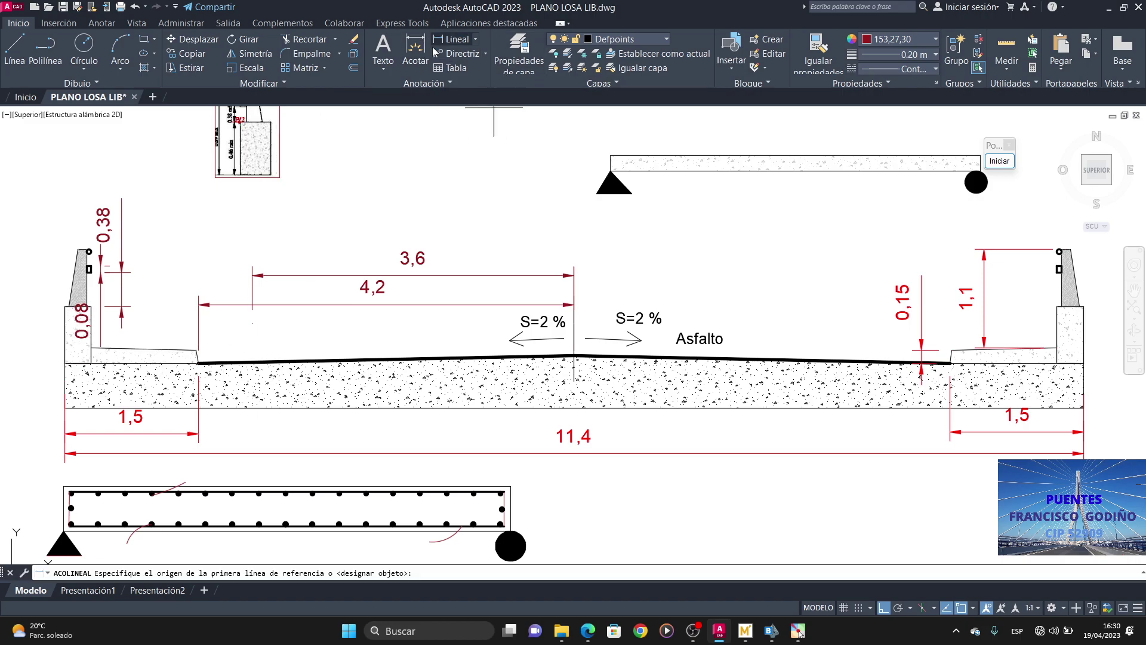
{"action": "left_click", "coordinate": [206, 363]}
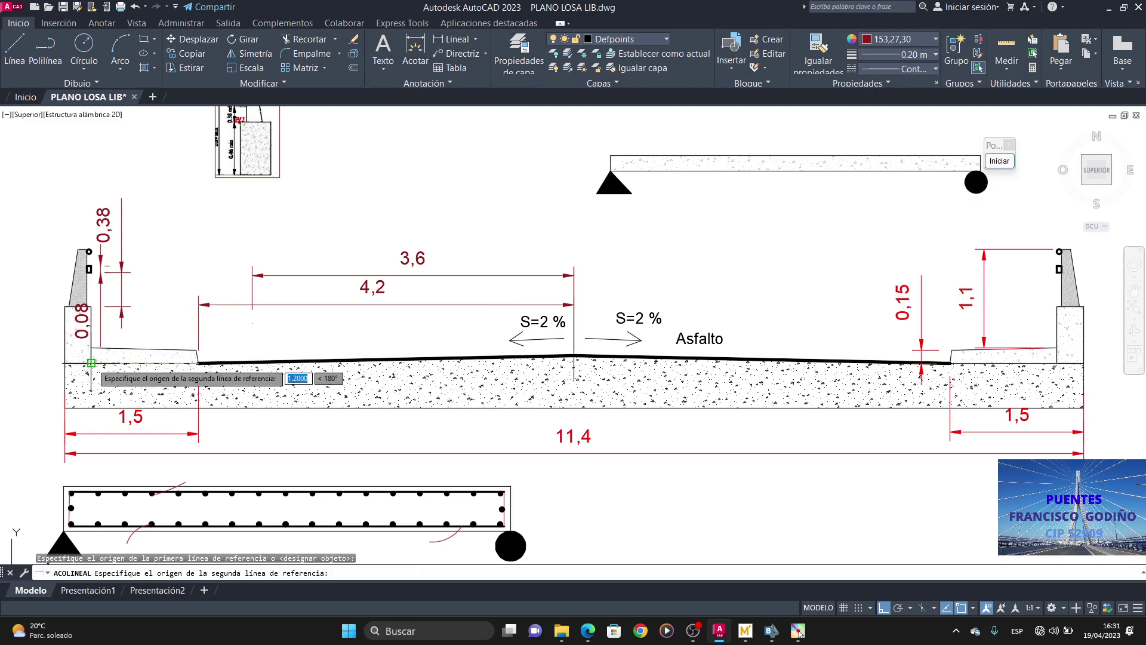
{"action": "left_click", "coordinate": [91, 362]}
{"action": "left_click", "coordinate": [155, 240]}
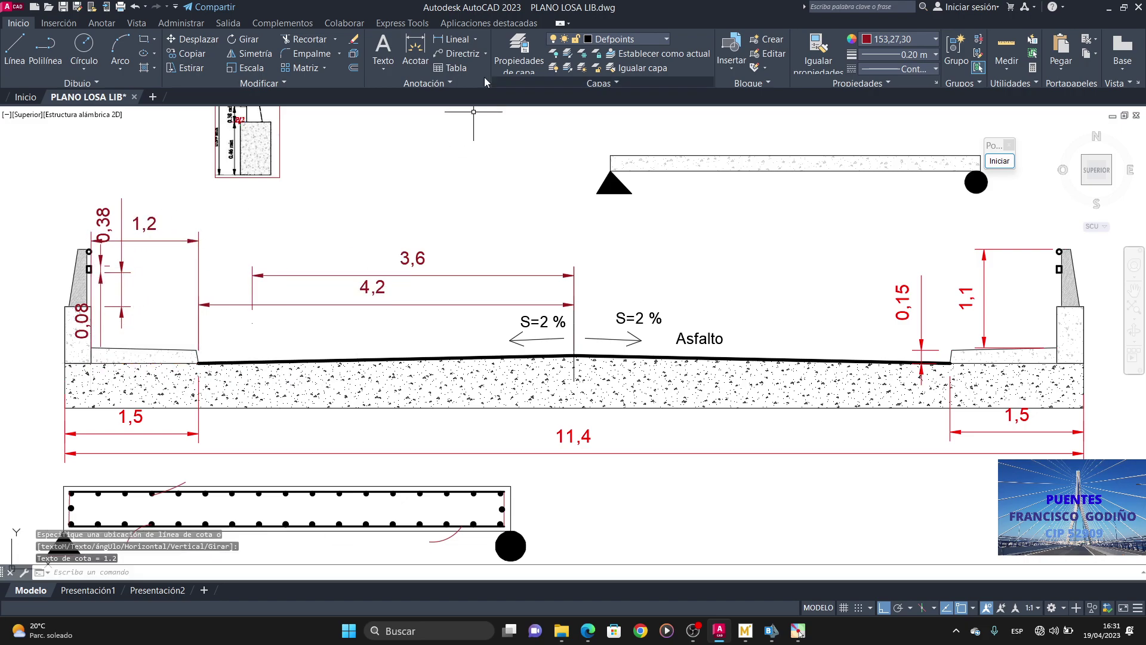
Step: Add a vertical linear dimension for the left curb's height, placed over the roadway just beside the curb
{"action": "left_click", "coordinate": [451, 38]}
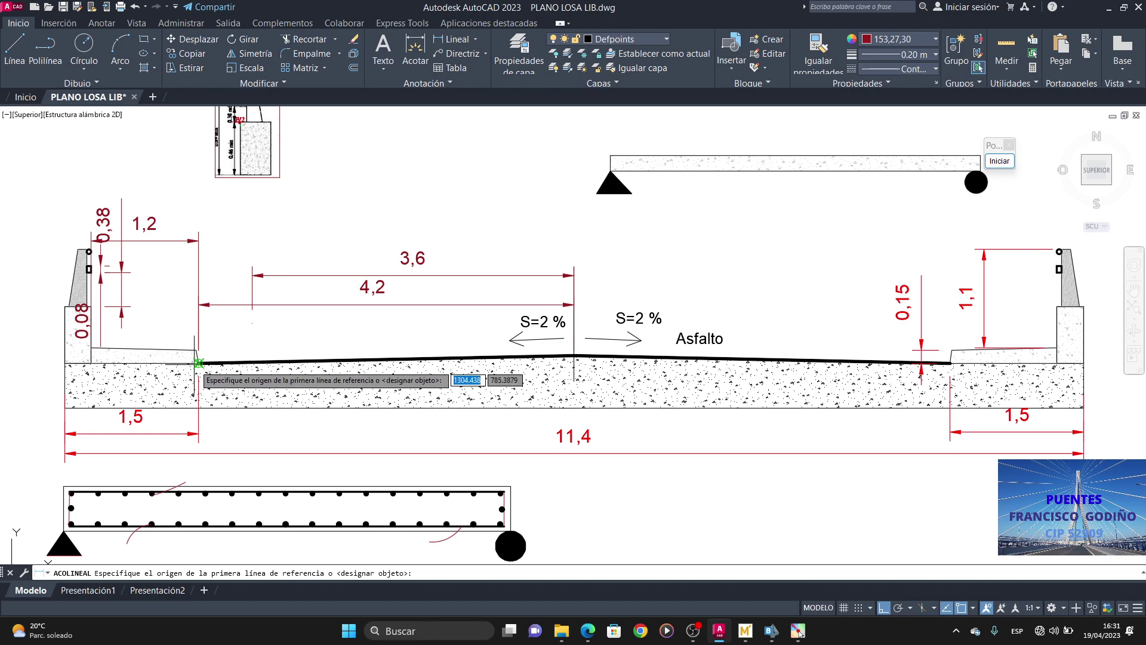
{"action": "left_click", "coordinate": [199, 362]}
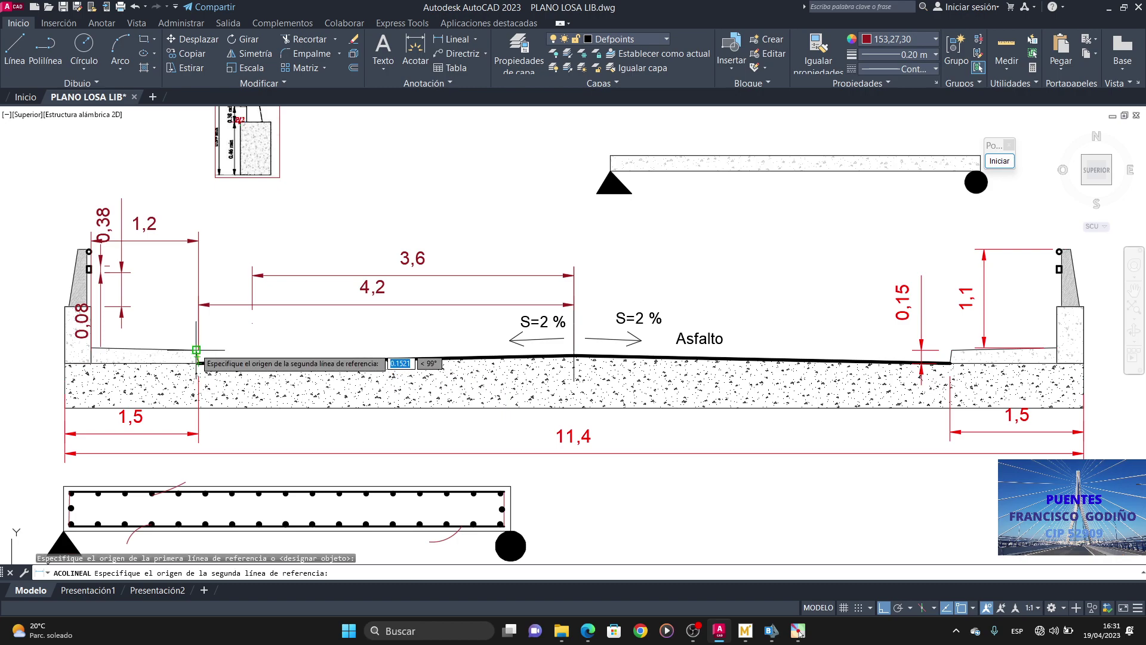
{"action": "left_click", "coordinate": [196, 350]}
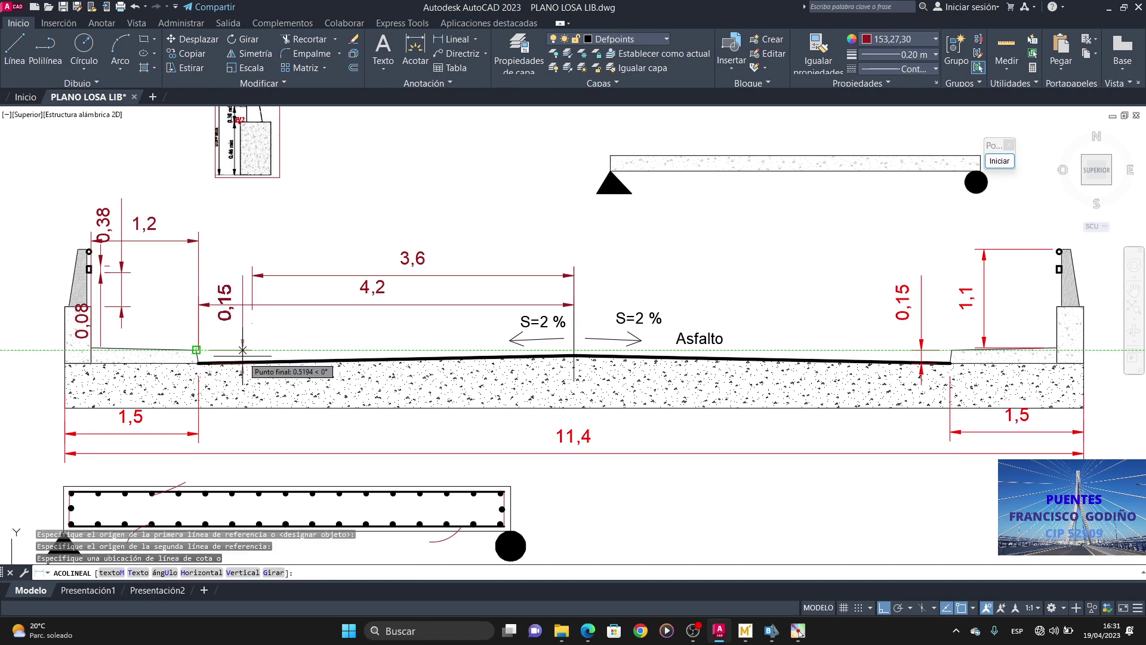
{"action": "left_click", "coordinate": [242, 349]}
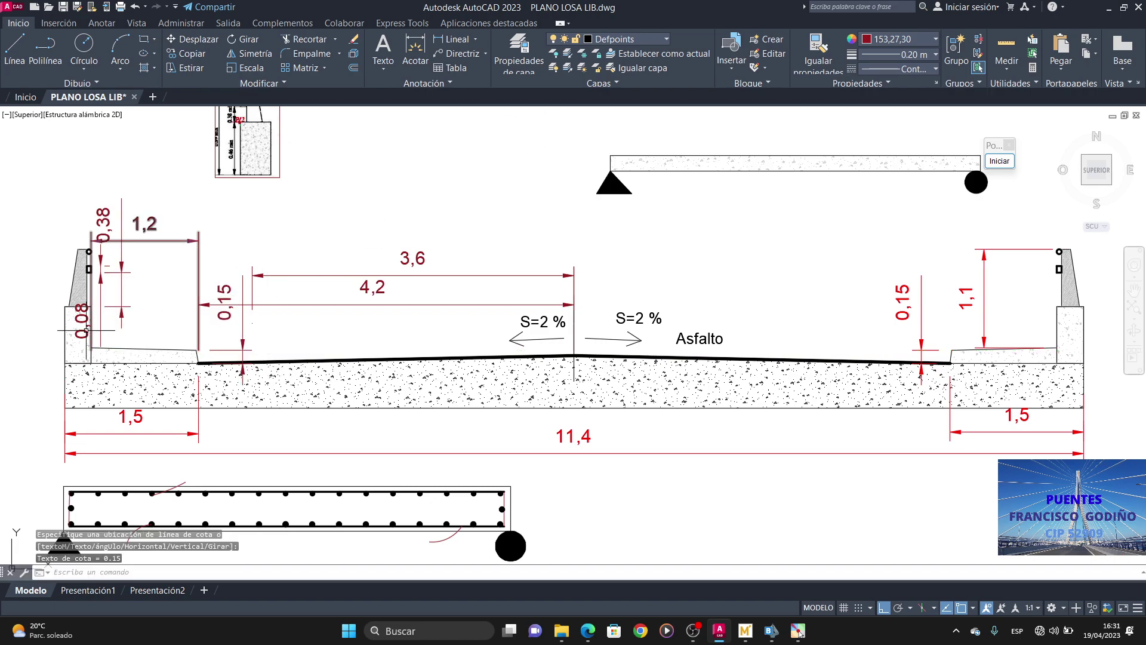
{"action": "left_click", "coordinate": [447, 42]}
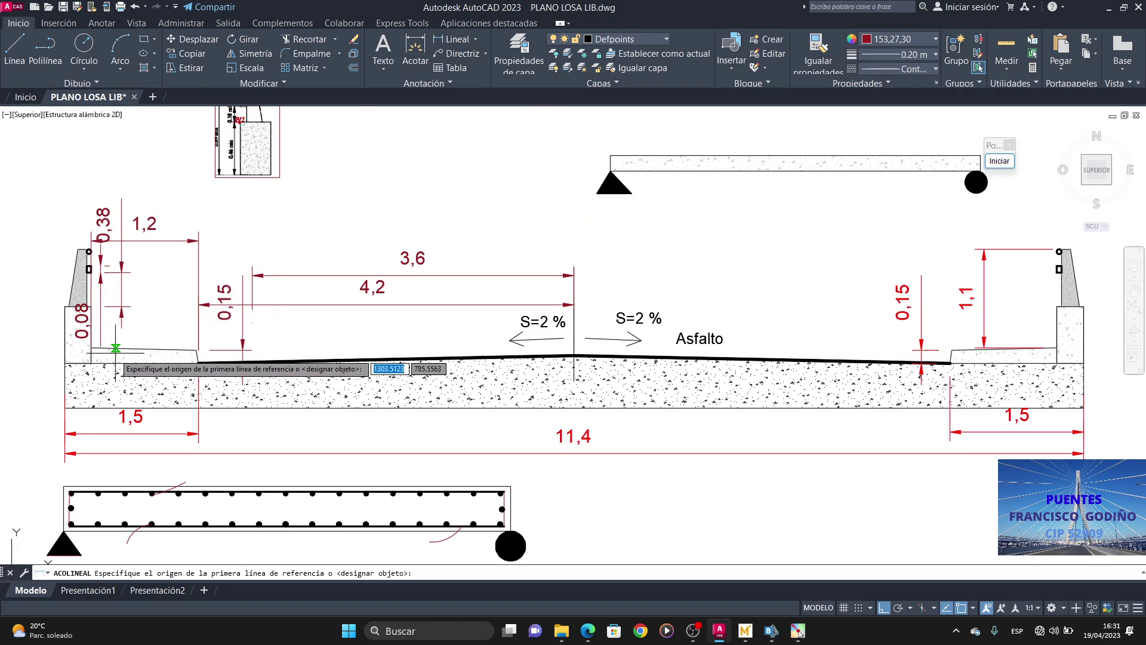
{"action": "left_click", "coordinate": [65, 363]}
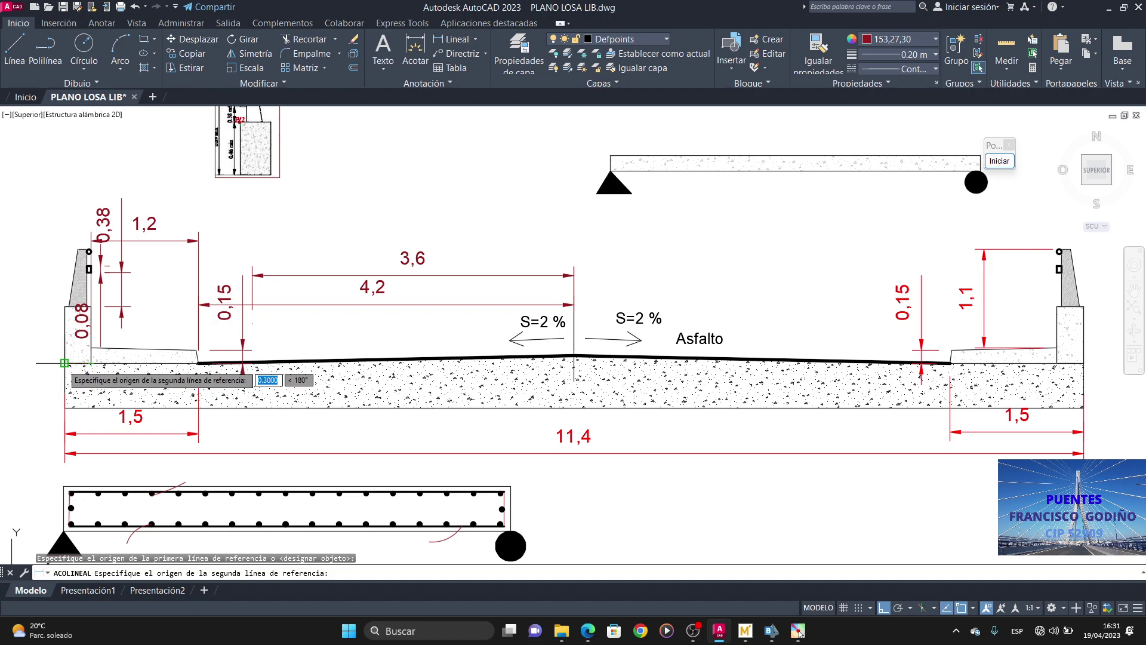
{"action": "left_click", "coordinate": [65, 407]}
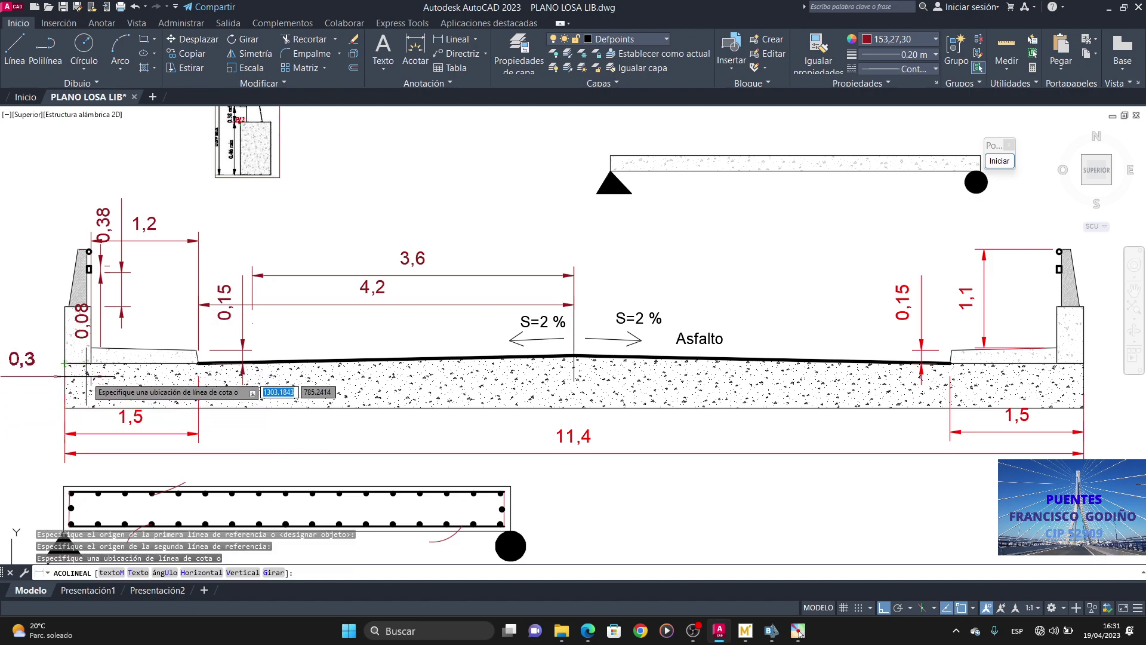
{"action": "key", "text": "Escape"}
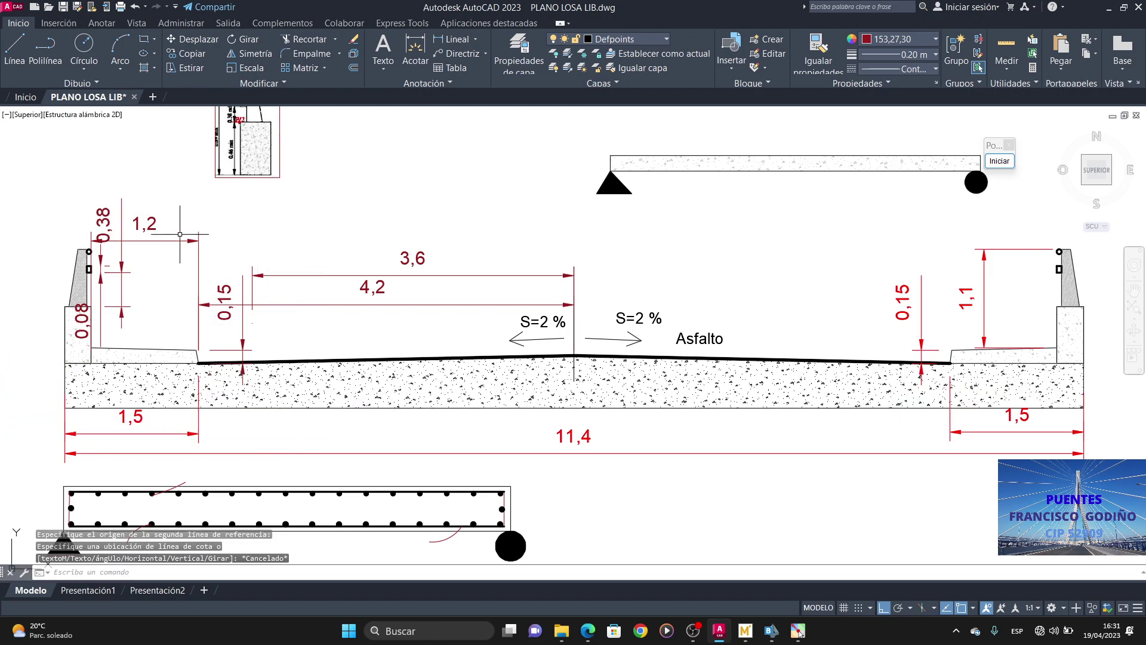
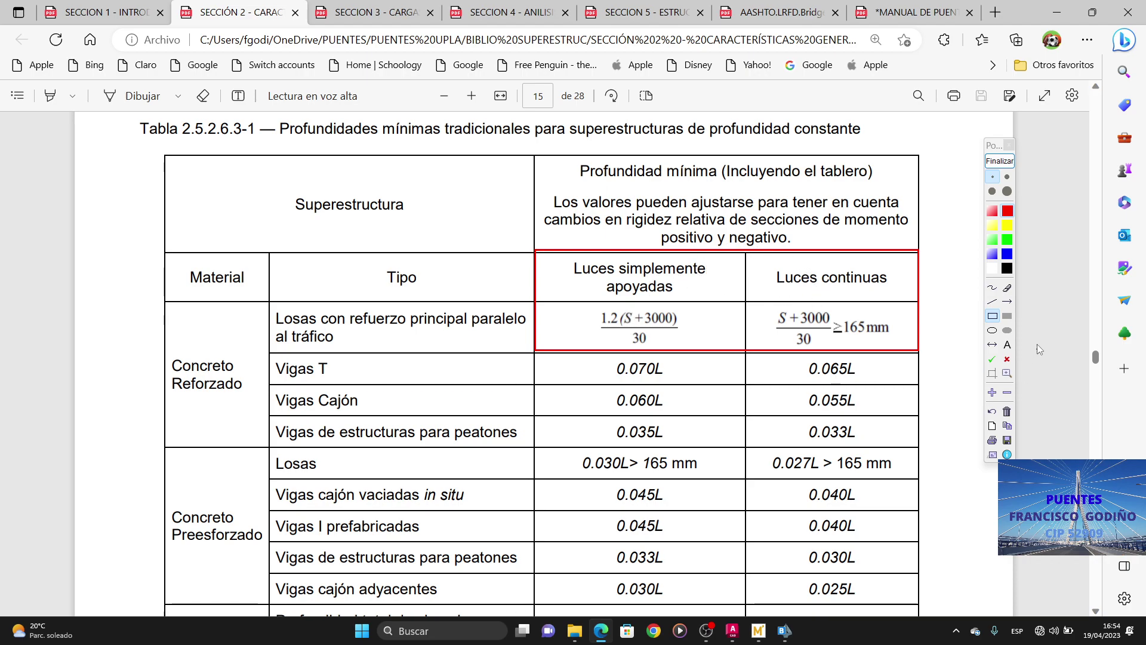
Step: Outline the simply supported formula for reinforced concrete slabs in Table 2.5.2.6.3-1 with a blue rectangle and end the screen annotation
{"action": "left_click", "coordinate": [1007, 257]}
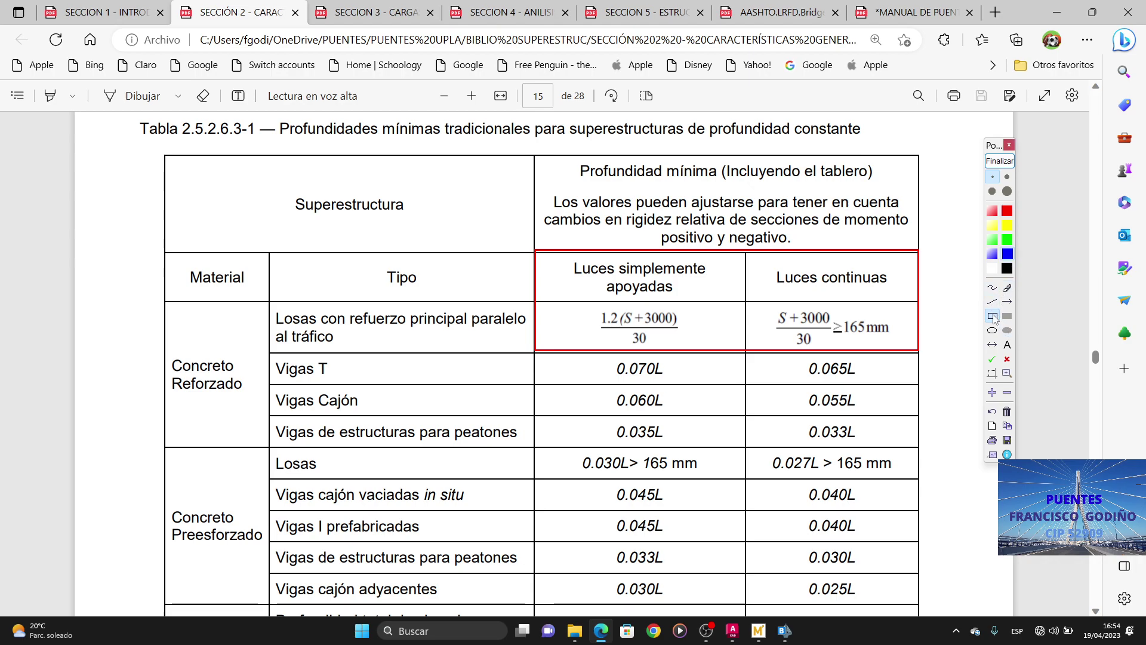
{"action": "left_click", "coordinate": [993, 317]}
{"action": "left_click_drag", "start_coordinate": [537, 299], "coordinate": [739, 357]}
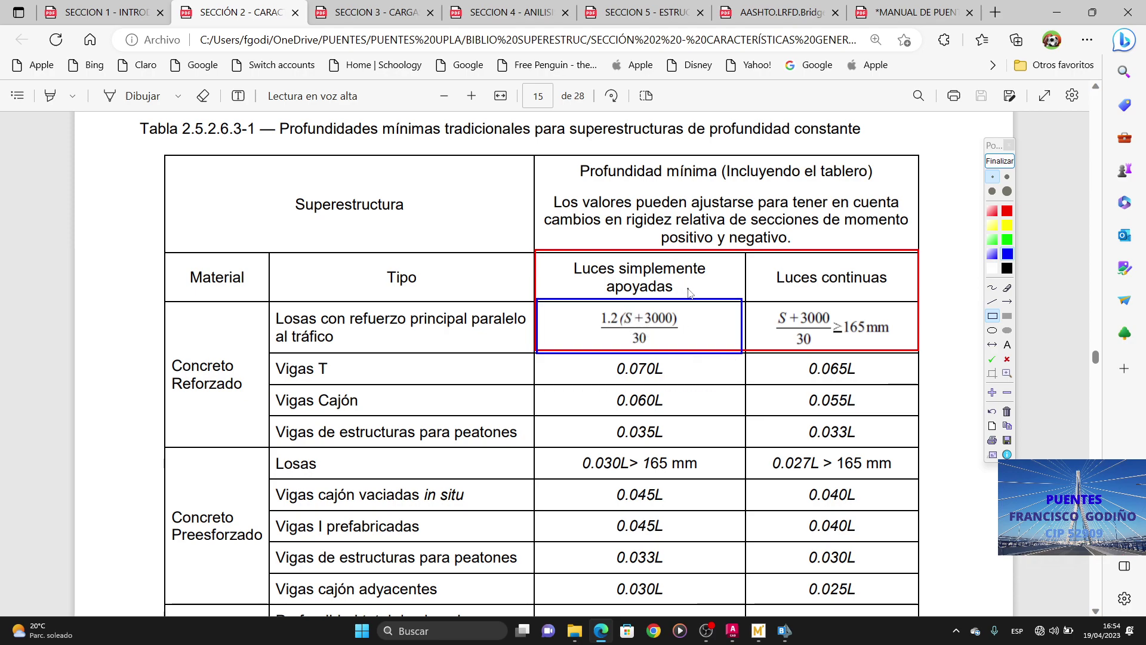
{"action": "left_click", "coordinate": [999, 161]}
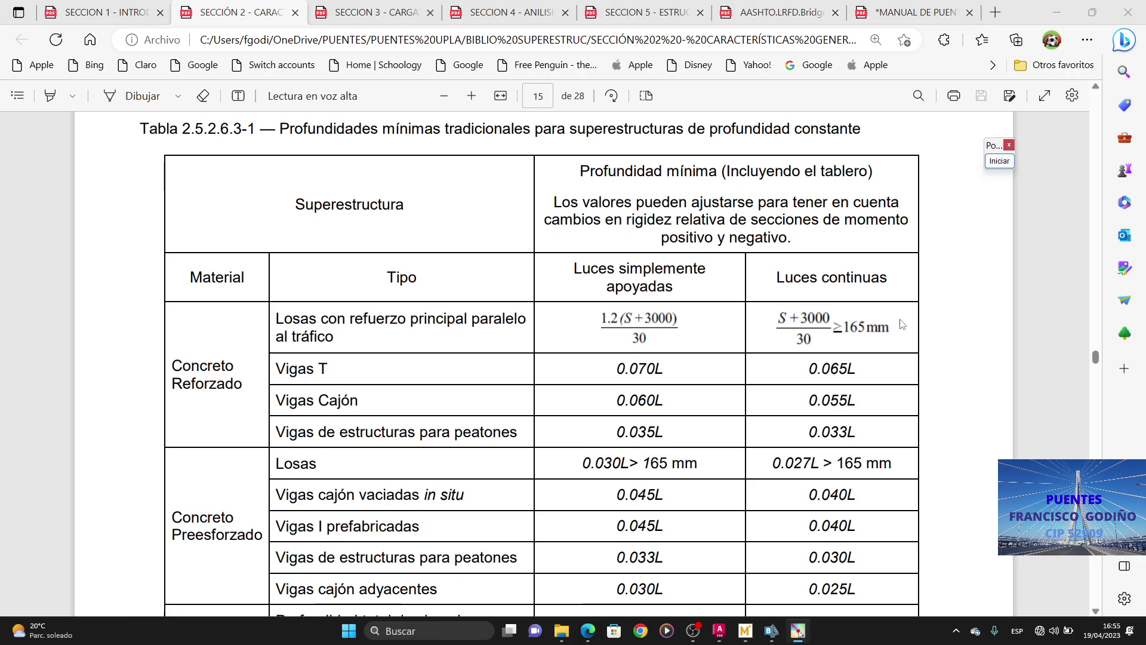
Step: Switch to the Mathcad worksheet and move the minimum and adopted slab thickness lines up directly beneath the bridge length line
{"action": "left_click", "coordinate": [746, 634]}
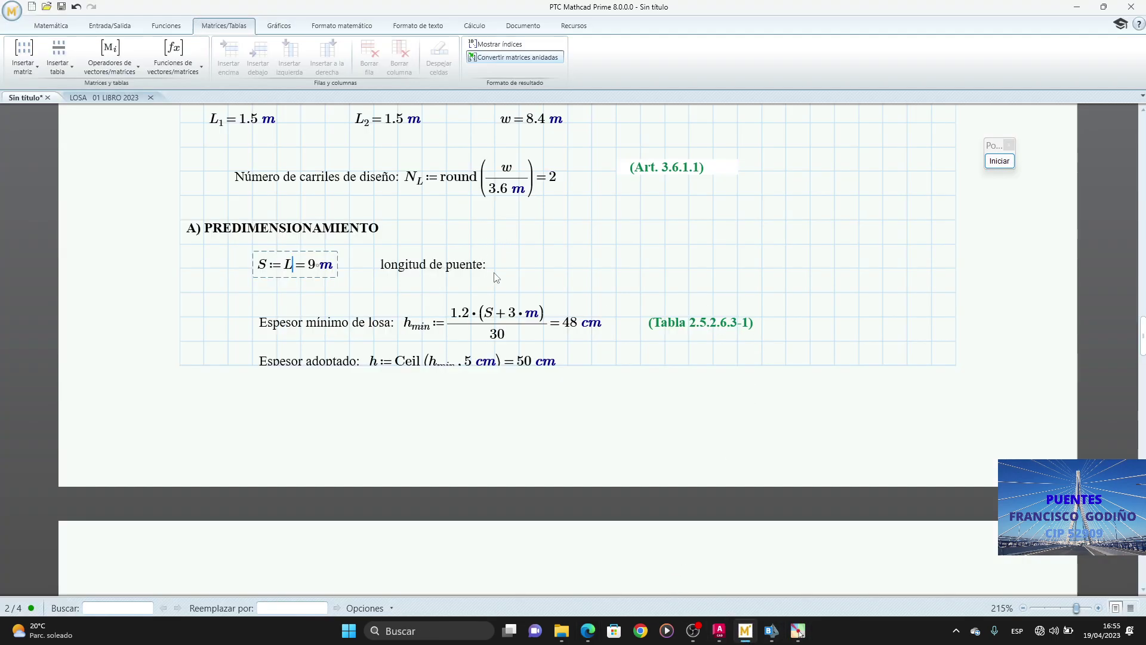
{"action": "left_click", "coordinate": [522, 280]}
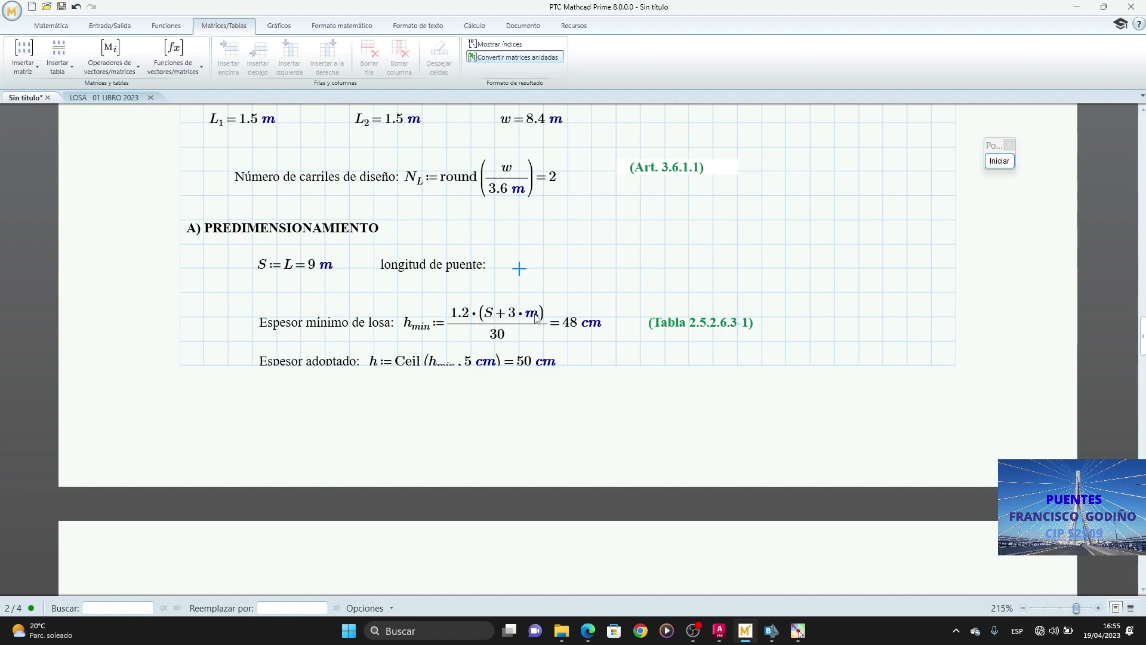
{"action": "left_click", "coordinate": [577, 330]}
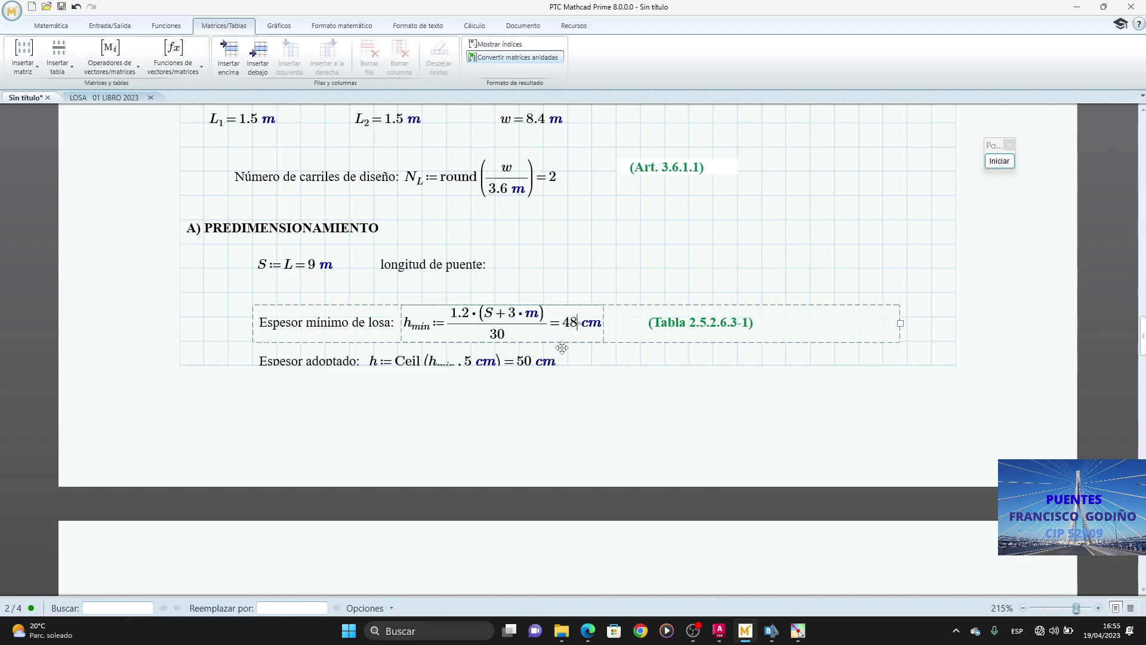
{"action": "left_click", "coordinate": [599, 268]}
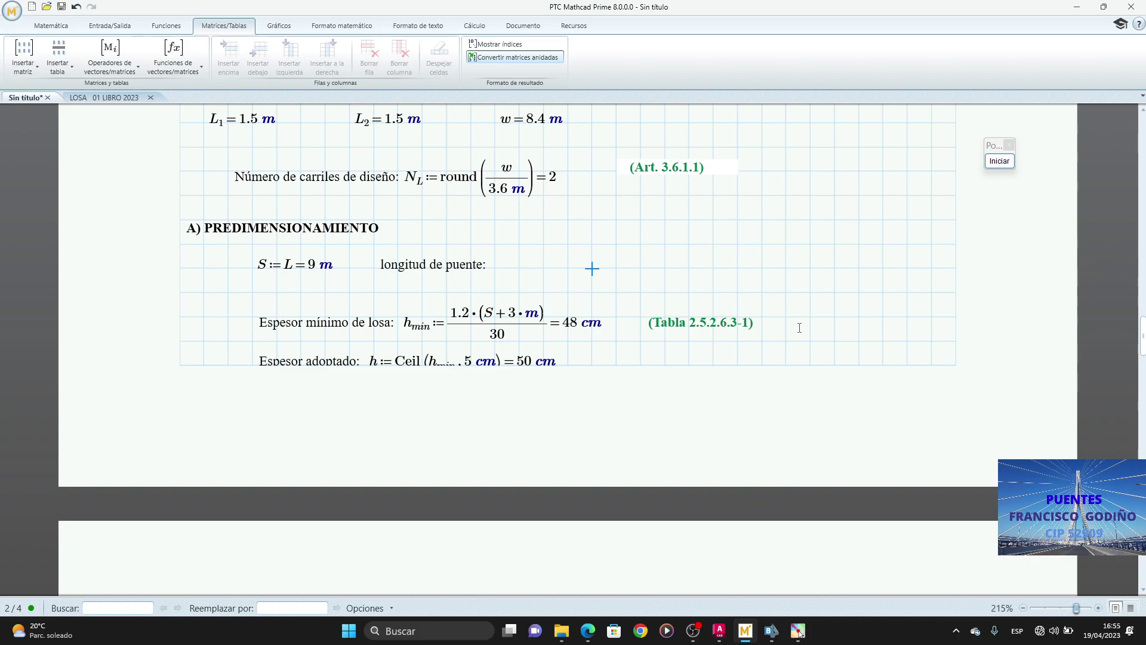
{"action": "left_click_drag", "start_coordinate": [770, 359], "coordinate": [386, 274]}
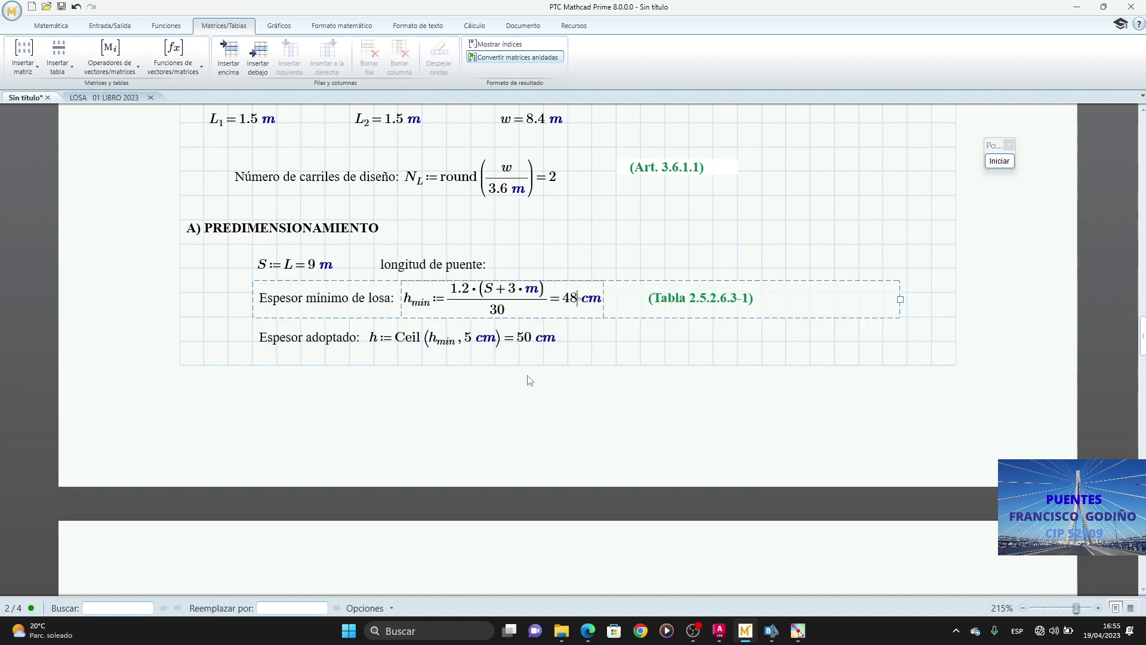
Step: Deselect the slab thickness lines and switch to the deck cross-section drawing in AutoCAD
{"action": "left_click", "coordinate": [596, 345]}
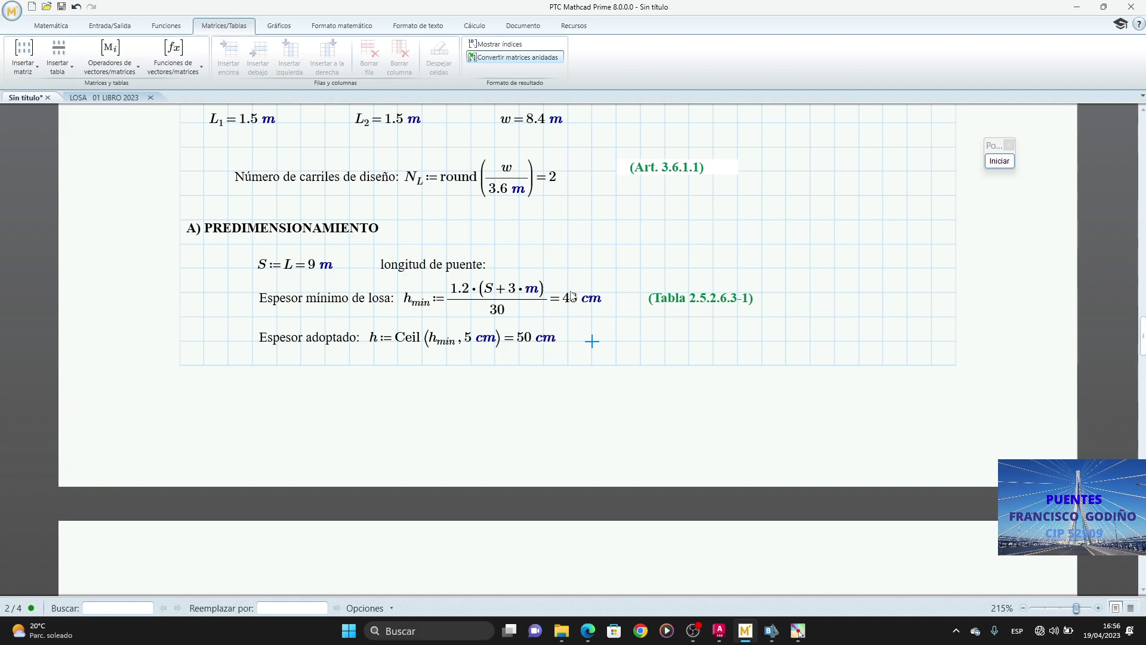
{"action": "left_click", "coordinate": [664, 350]}
{"action": "left_click", "coordinate": [719, 632]}
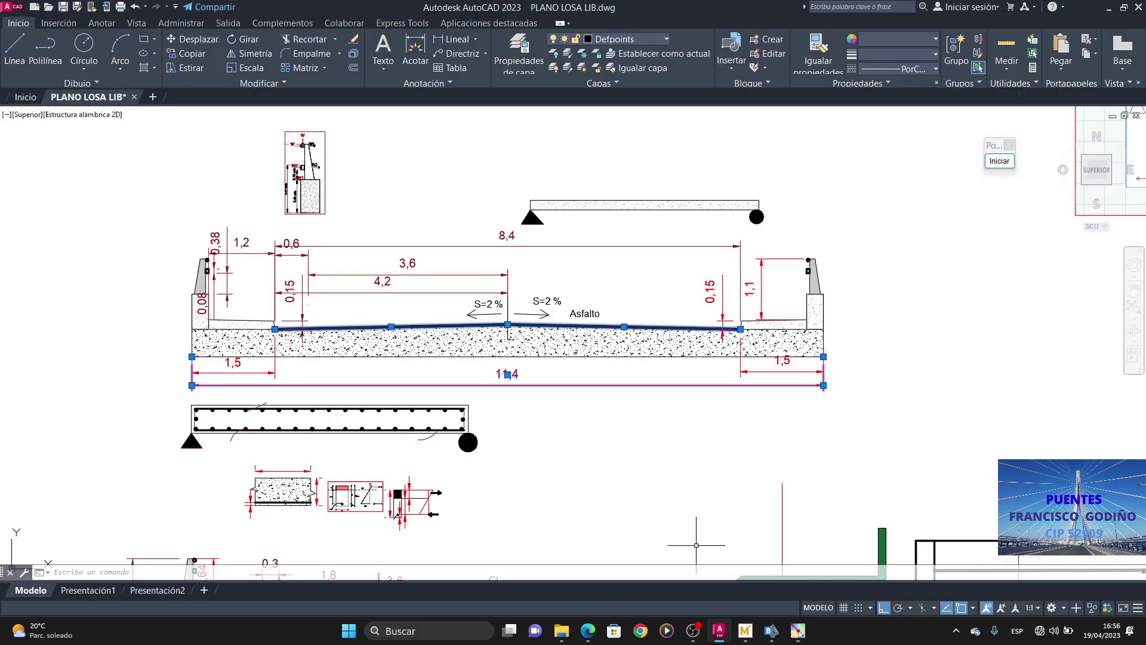
Step: Add a vertical linear dimension for the slab thickness, from the roadway edge level to the slab's underside, placed at the roadway centreline
{"action": "key", "text": "Escape"}
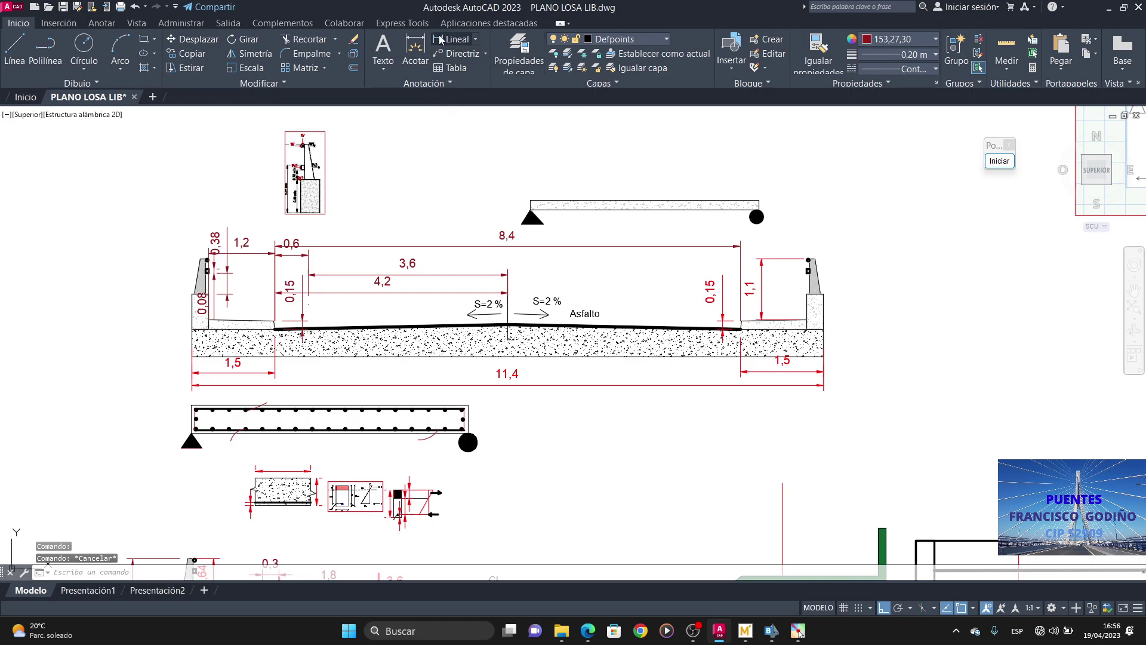
{"action": "left_click", "coordinate": [443, 39]}
{"action": "scroll", "coordinate": [255, 341], "scroll_direction": "up", "scroll_amount": 4}
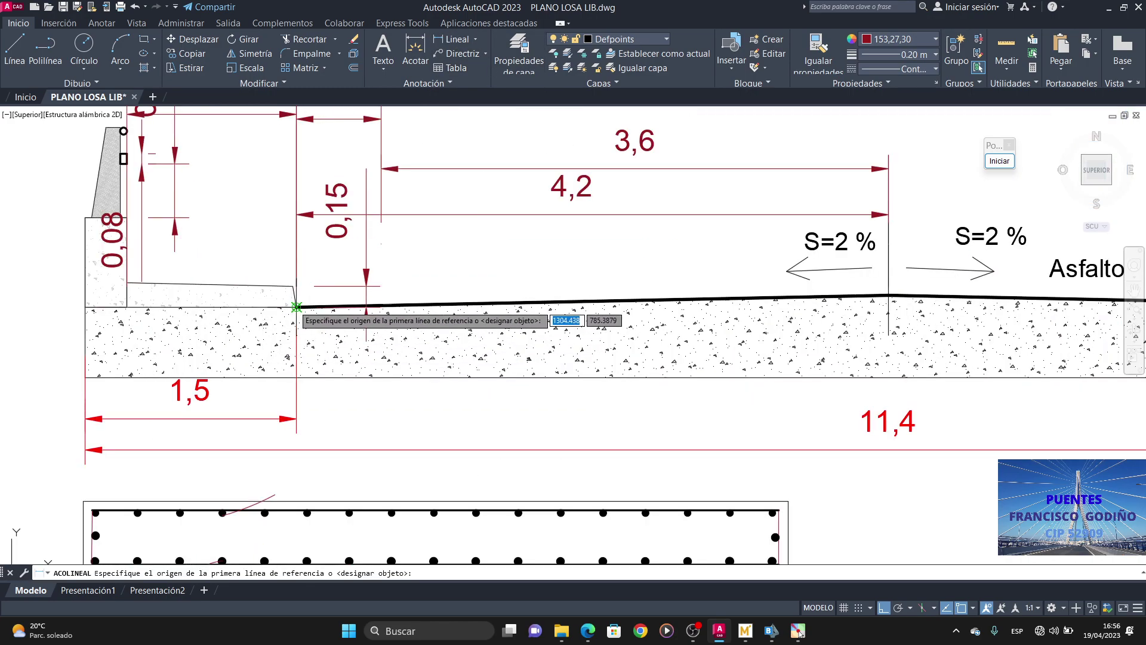
{"action": "left_click", "coordinate": [274, 329]}
{"action": "left_click", "coordinate": [287, 378]}
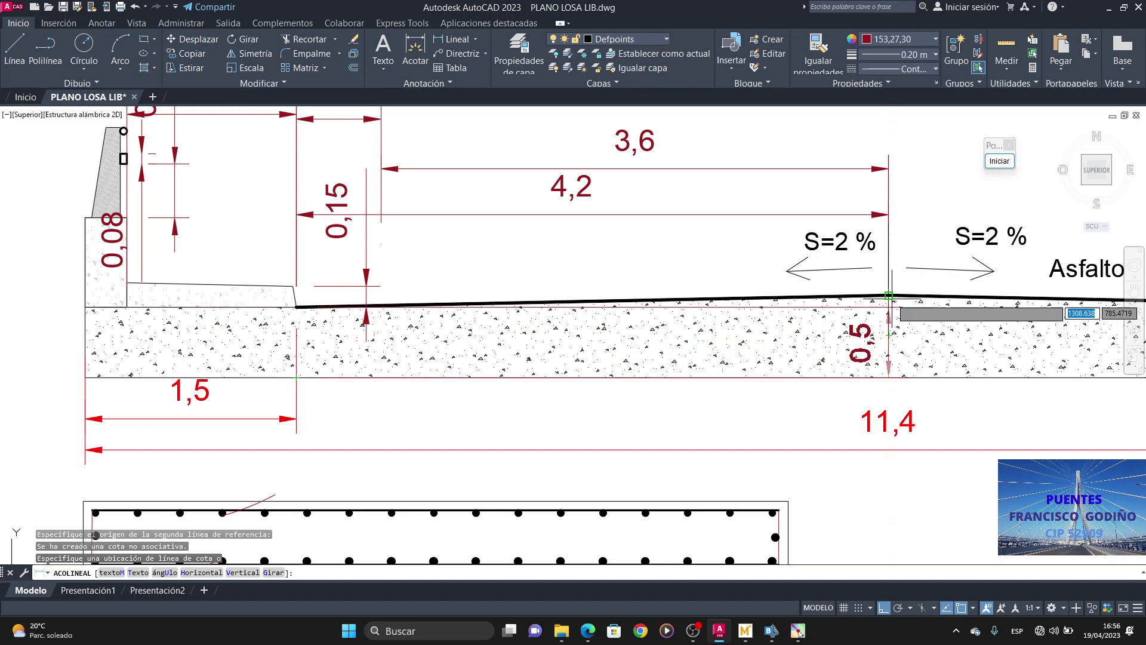
{"action": "left_click", "coordinate": [888, 334]}
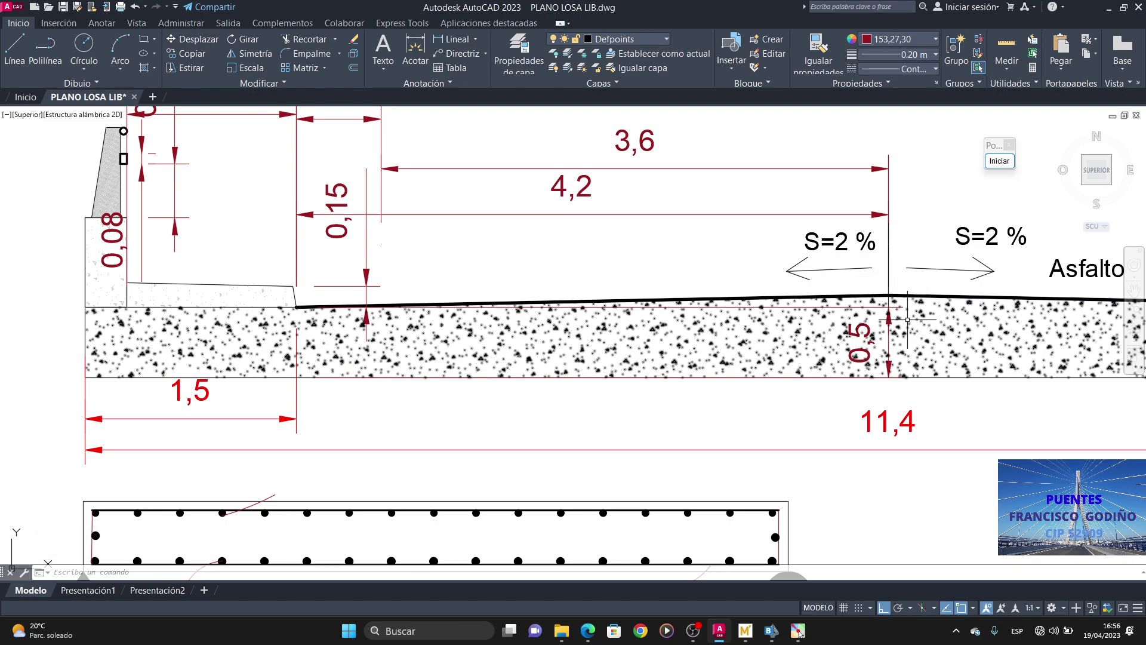
Step: View section B on the 1 m wide interior strip design in the Mathcad worksheet, and return to the deck cross-section in AutoCAD
{"action": "left_click", "coordinate": [746, 630]}
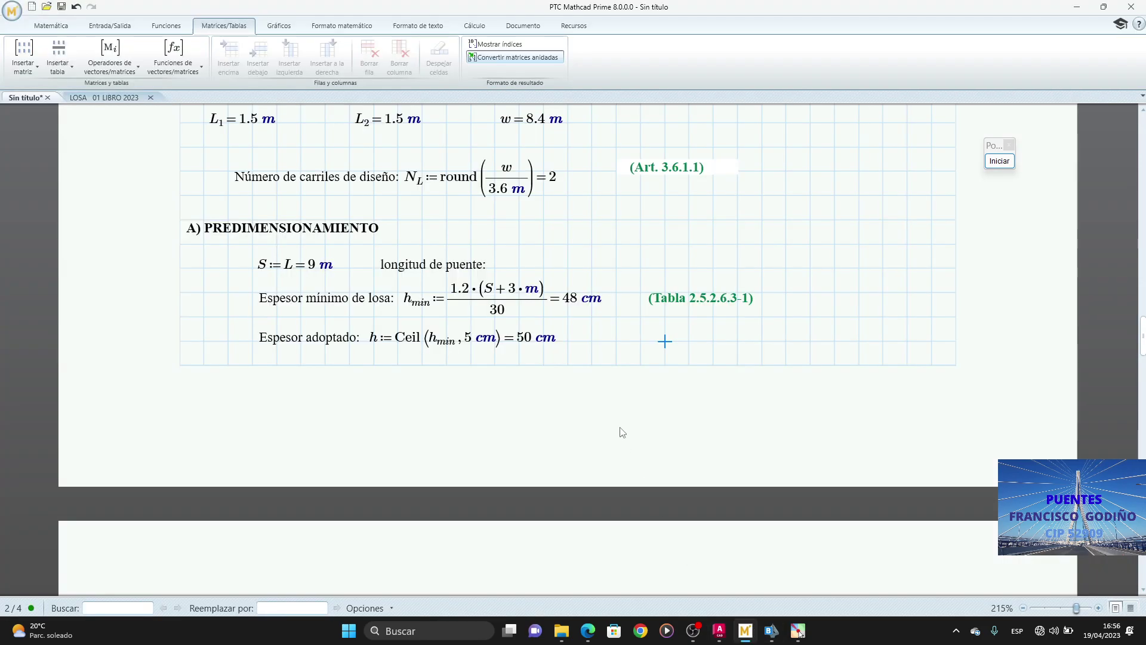
{"action": "scroll", "coordinate": [557, 366], "scroll_direction": "down", "scroll_amount": 1}
{"action": "scroll", "coordinate": [557, 365], "scroll_direction": "down", "scroll_amount": 10}
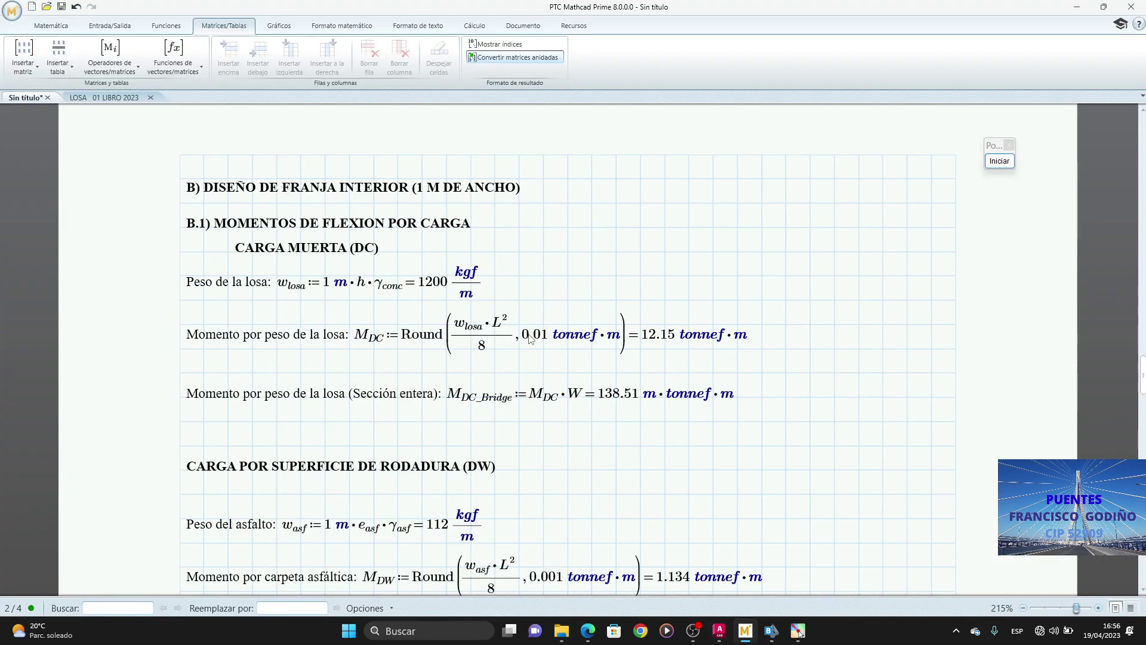
{"action": "left_click", "coordinate": [301, 128]}
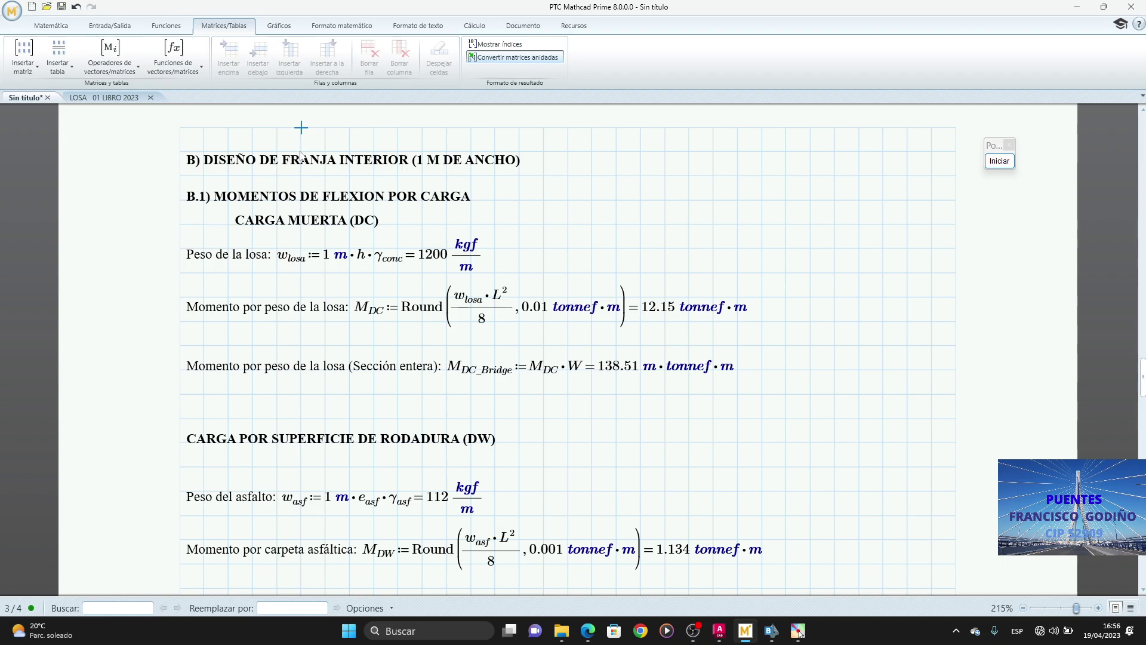
{"action": "left_click", "coordinate": [533, 139]}
{"action": "left_click", "coordinate": [544, 127]}
{"action": "left_click", "coordinate": [720, 631]}
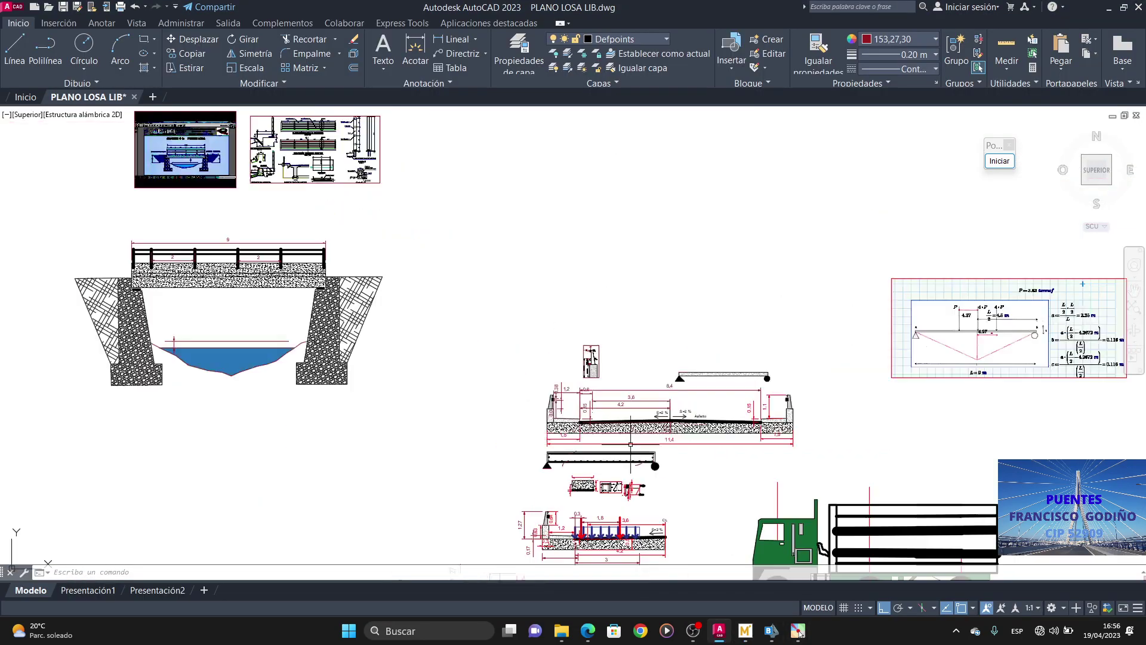
{"action": "scroll", "coordinate": [631, 444], "scroll_direction": "up", "scroll_amount": 6}
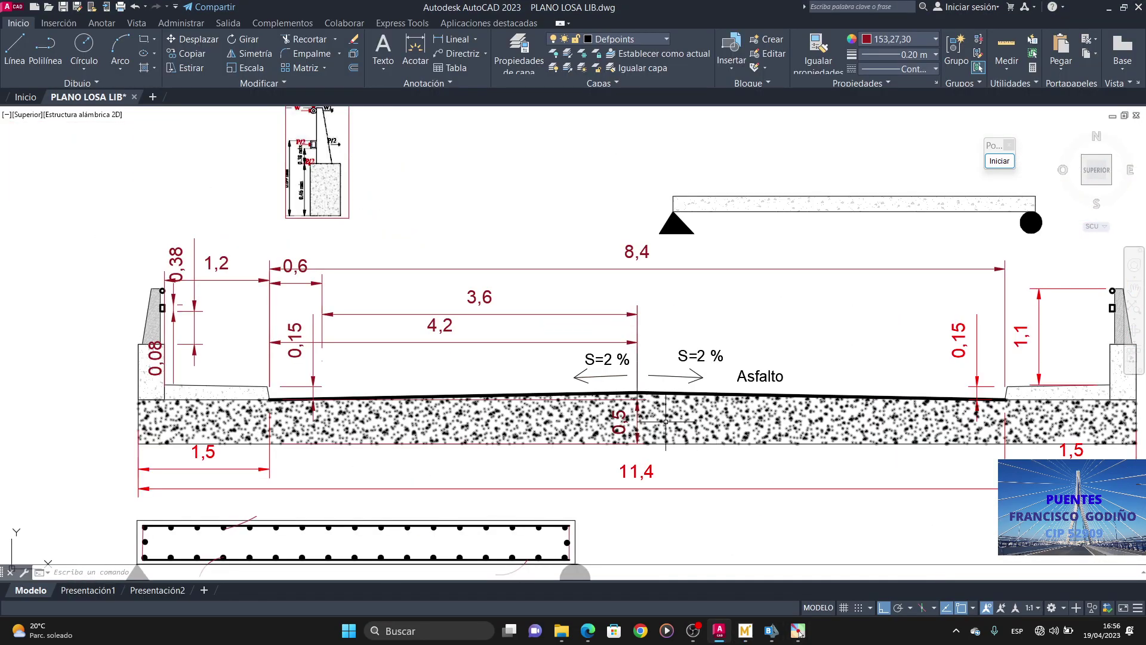
{"action": "left_click_drag", "start_coordinate": [697, 447], "coordinate": [594, 423]}
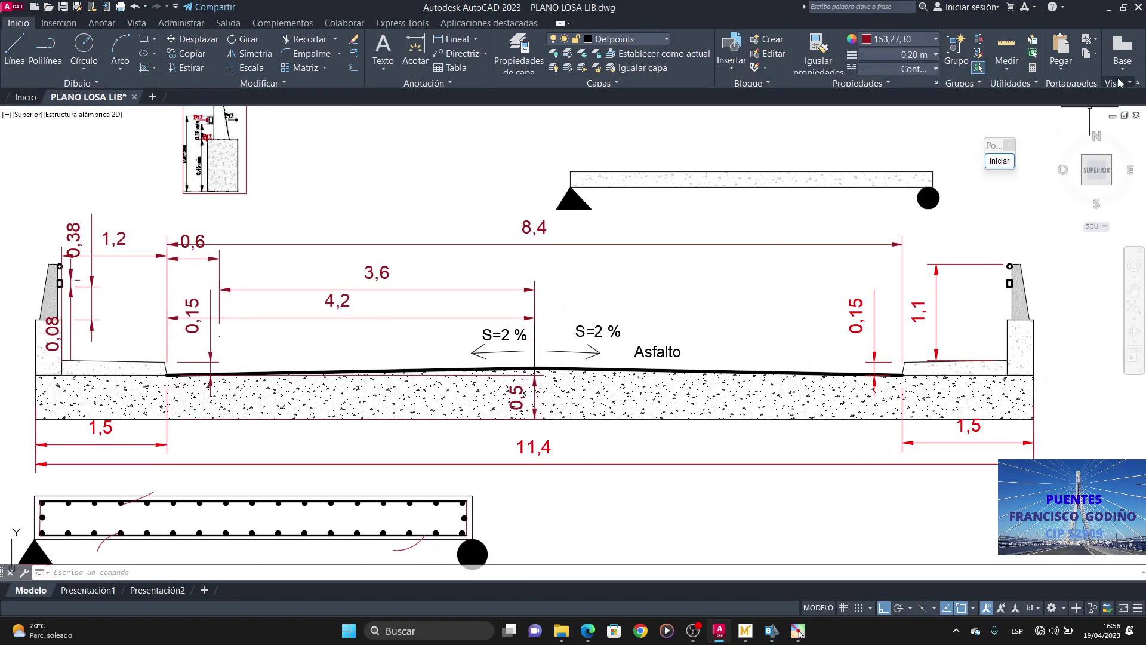
Step: Outline the 8.4 m roadway in blue and the left sidewalk strip in green, end the annotation, and return to Mathcad's interior strip heading
{"action": "left_click", "coordinate": [999, 160]}
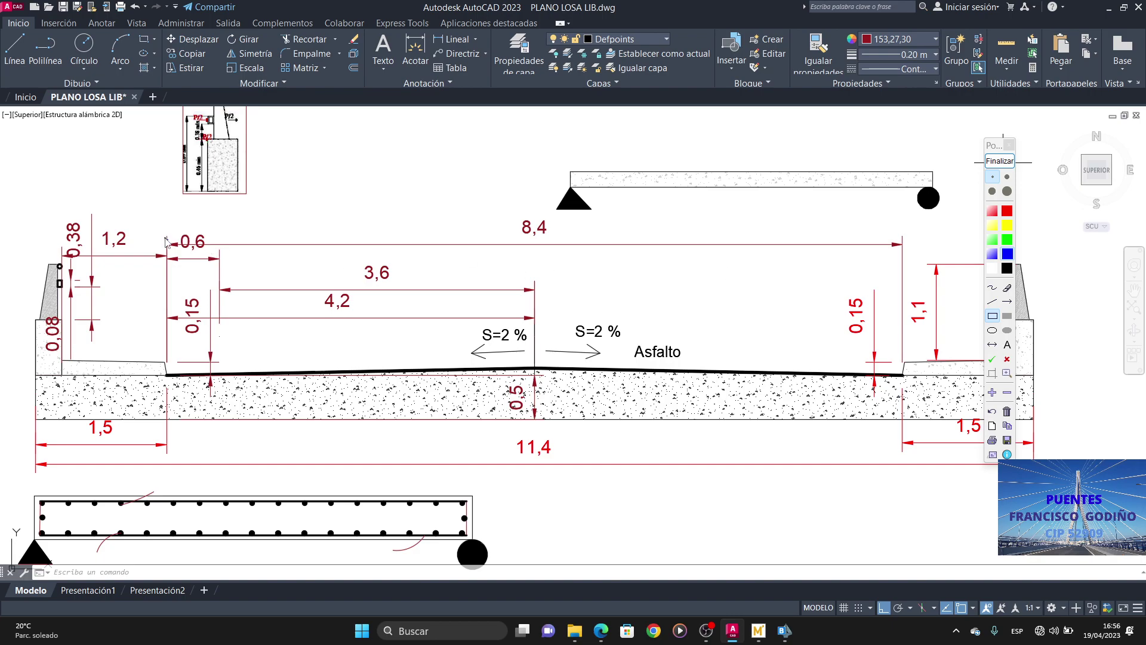
{"action": "mouse_move", "coordinate": [166, 238]}
{"action": "left_mouse_down"}
{"action": "mouse_move", "coordinate": [227, 265]}
{"action": "mouse_move", "coordinate": [677, 367]}
{"action": "mouse_move", "coordinate": [902, 469]}
{"action": "left_mouse_up"}
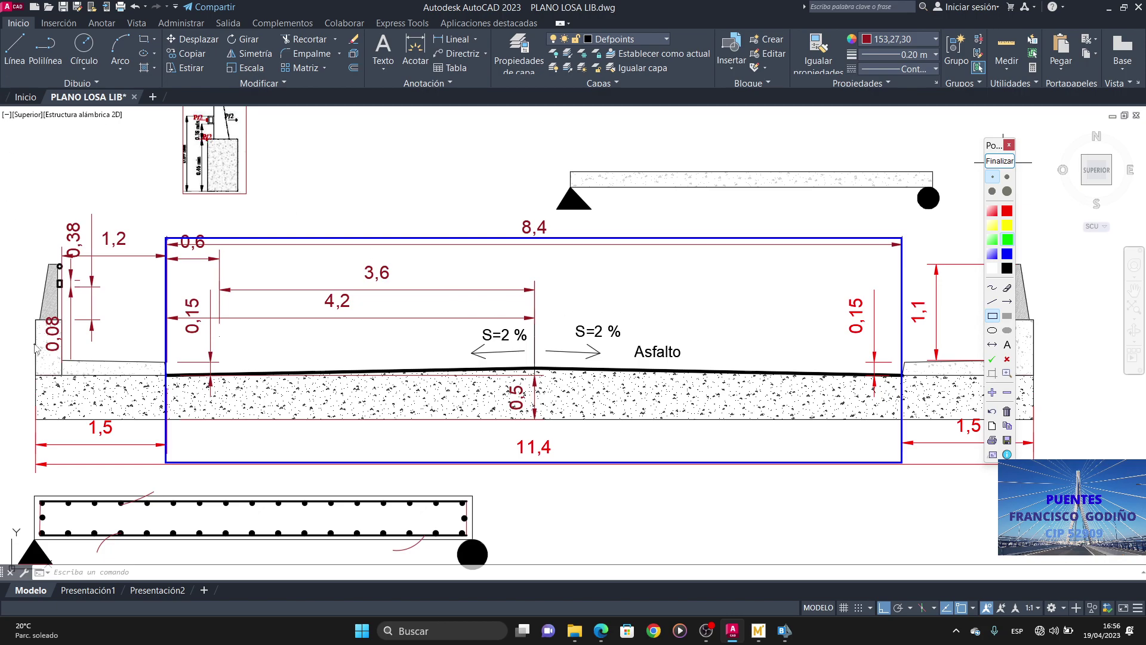
{"action": "left_click_drag", "start_coordinate": [35, 233], "coordinate": [166, 434]}
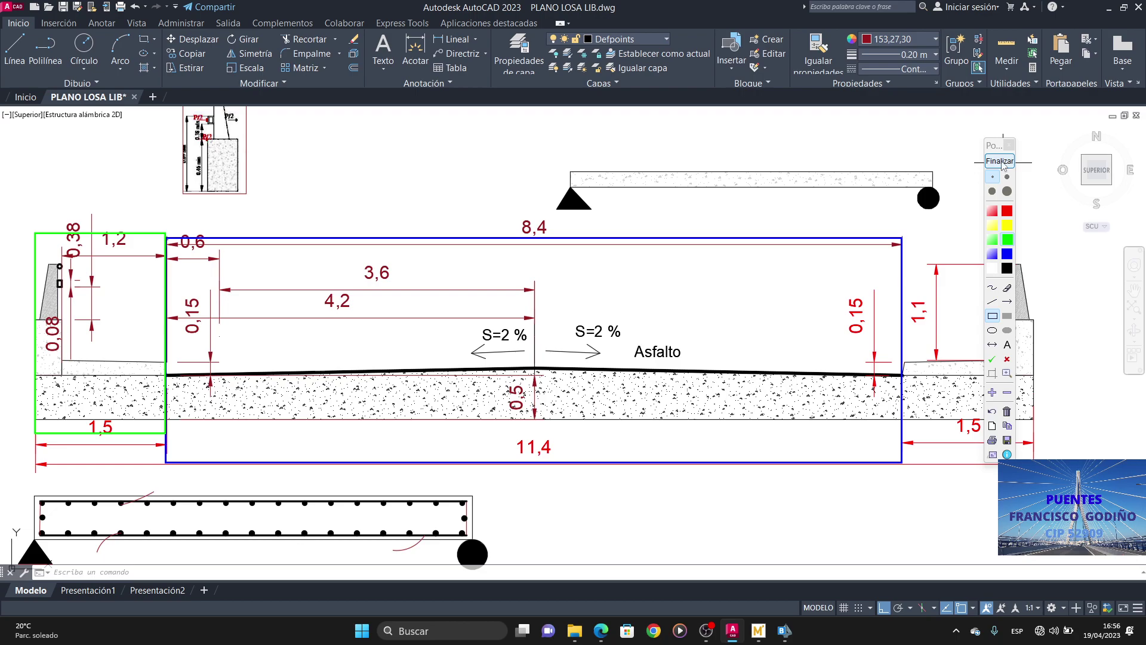
{"action": "left_click", "coordinate": [1000, 161]}
{"action": "left_click", "coordinate": [752, 635]}
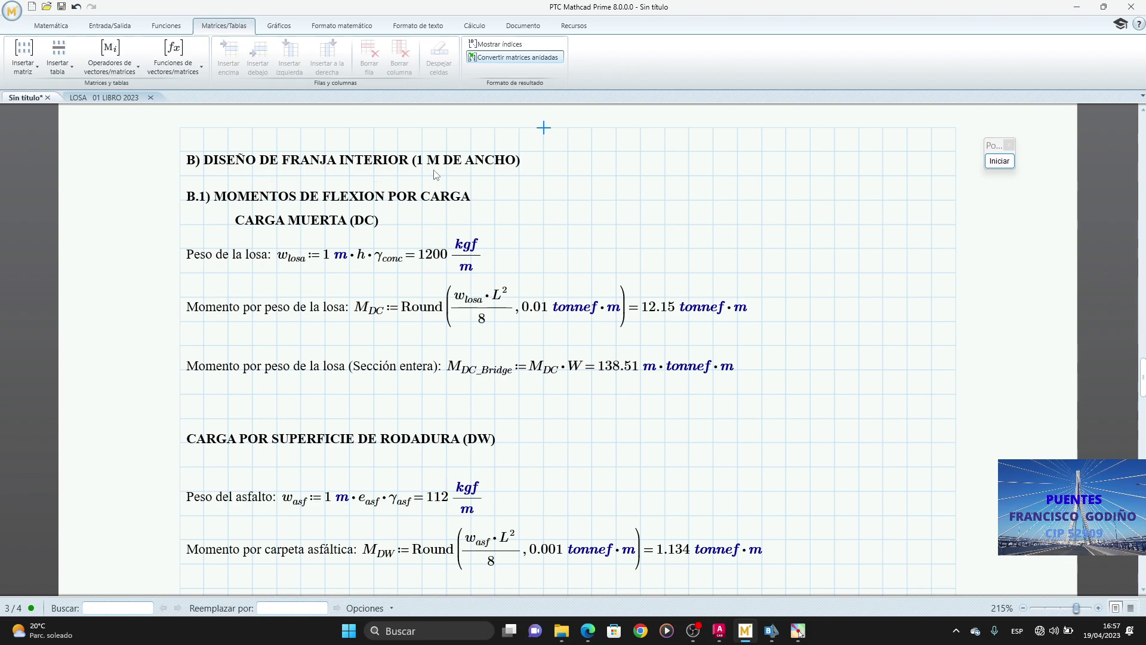
{"action": "left_click", "coordinate": [464, 159]}
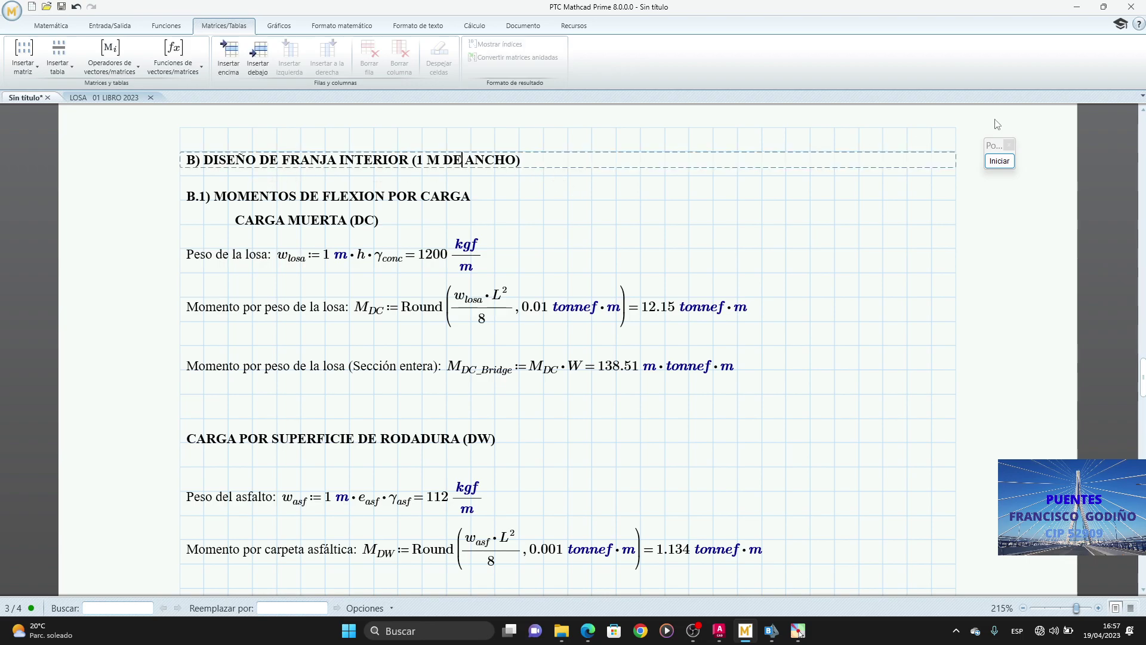
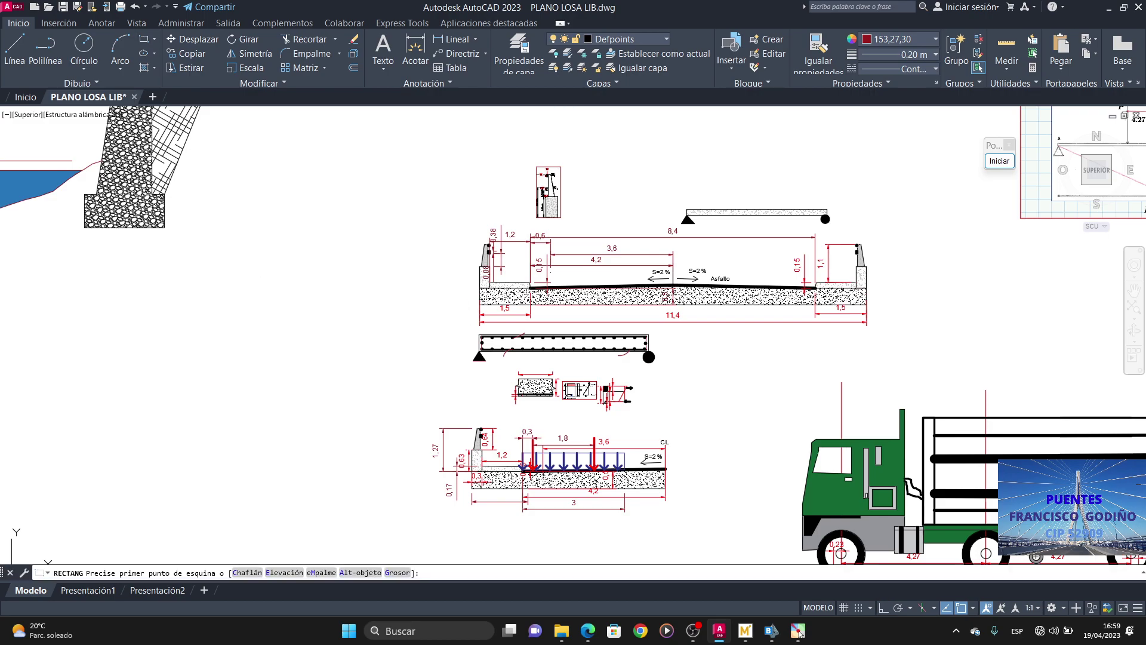
Step: Draw a long, thin horizontal rectangle as a beam in the empty area left of the deck cross-section in AutoCAD
{"action": "left_click", "coordinate": [429, 287]}
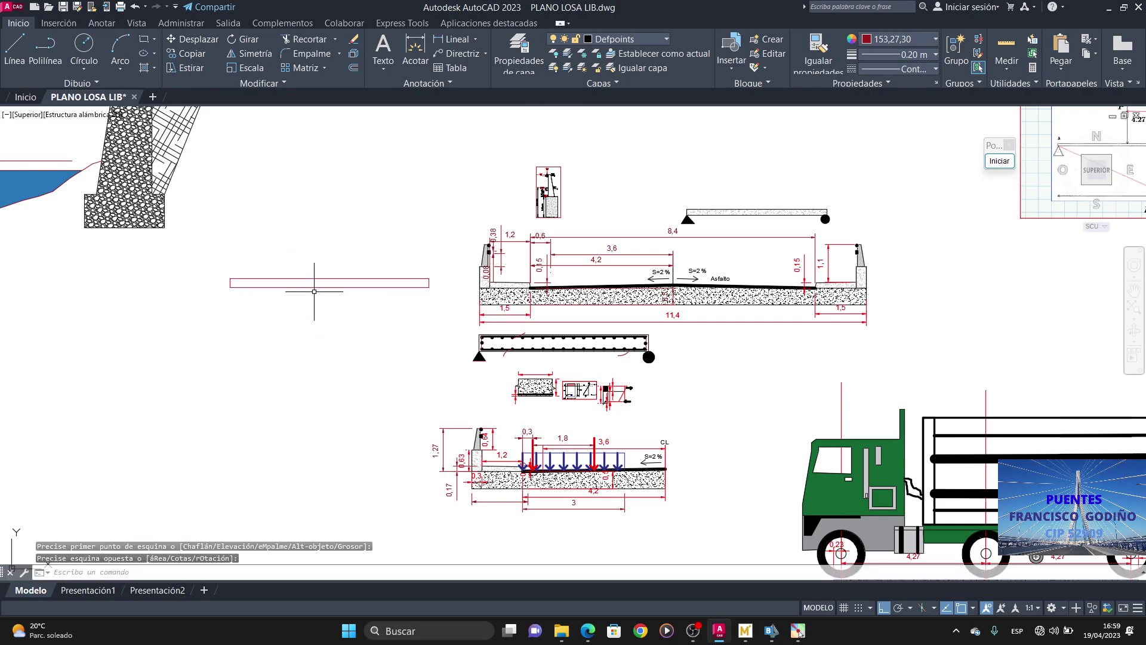
{"action": "left_click", "coordinate": [84, 46]}
{"action": "left_click", "coordinate": [232, 290]}
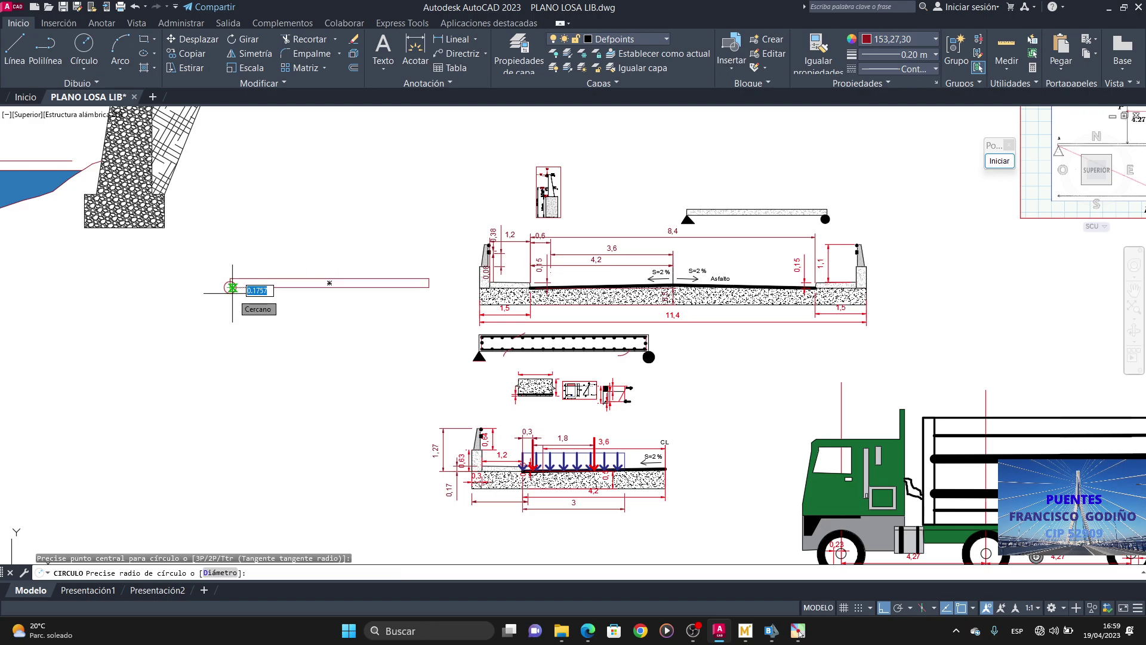
{"action": "left_click", "coordinate": [237, 300]}
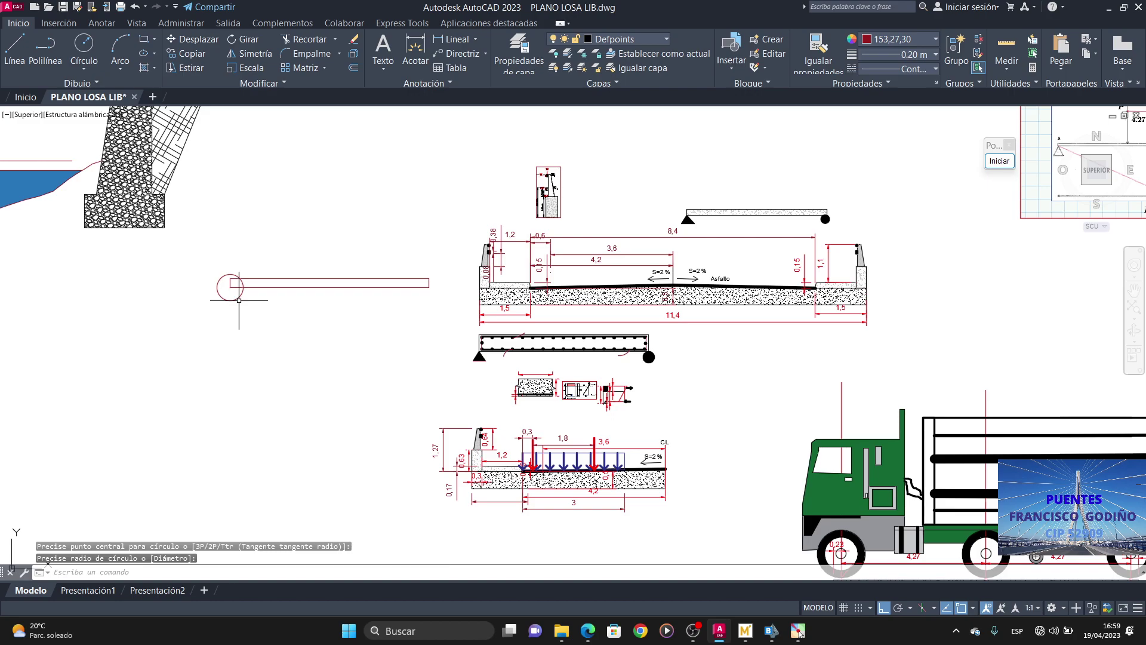
{"action": "key", "text": "ctrl+z"}
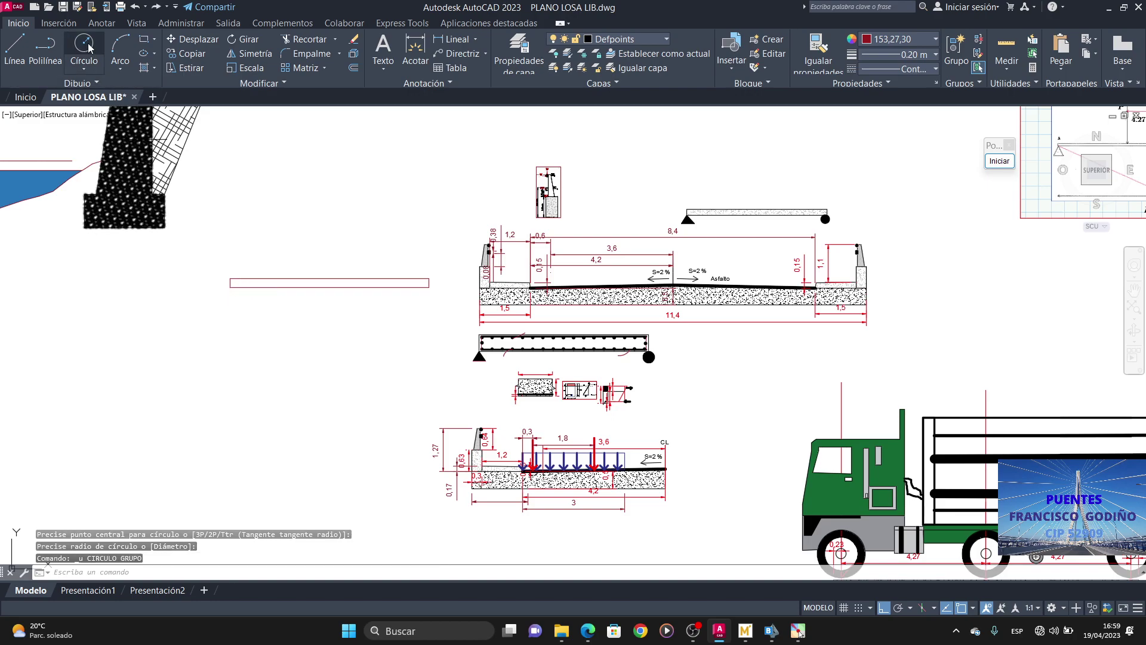
Step: Draw a small circle as a support just below the left end of the beam rectangle
{"action": "left_click", "coordinate": [84, 48]}
{"action": "left_click", "coordinate": [227, 313]}
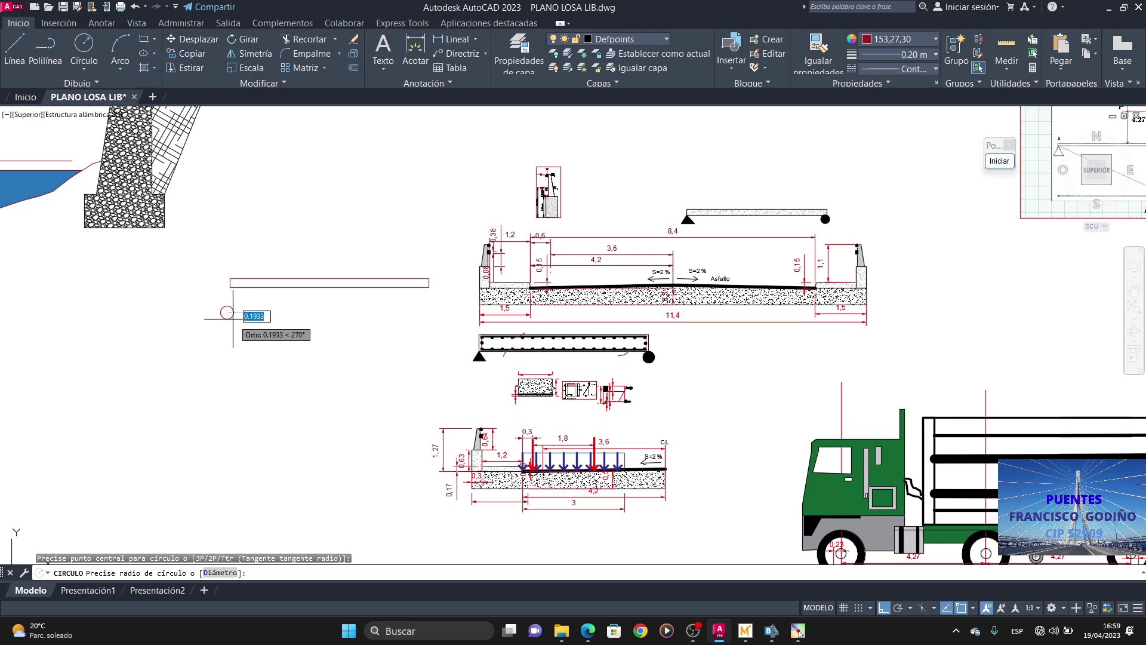
{"action": "left_click", "coordinate": [232, 317]}
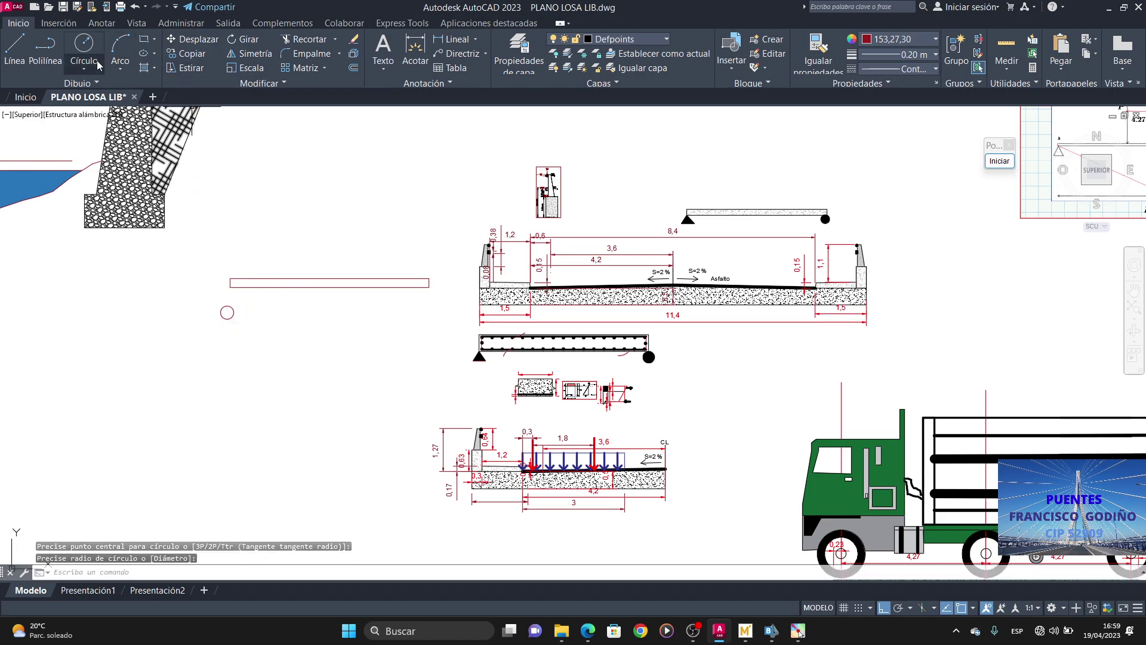
Step: Draw a small closed triangle with lines, with Ortho off, below the middle of the beam rectangle as the second support
{"action": "left_click", "coordinate": [3, 59]}
{"action": "left_click", "coordinate": [317, 328]}
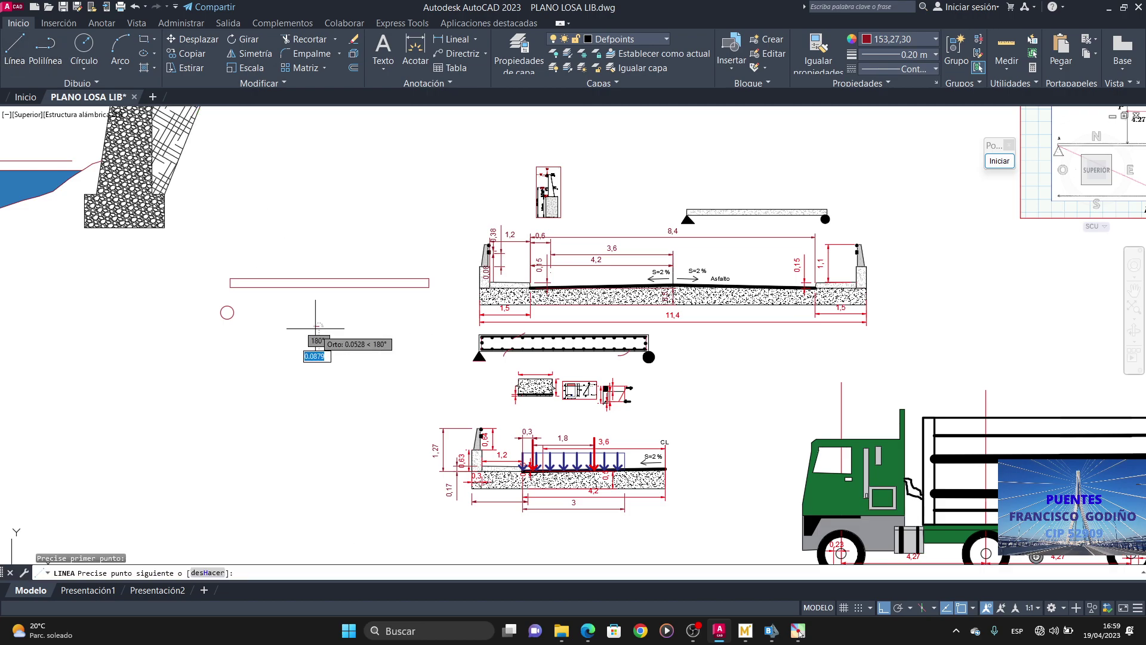
{"action": "left_click", "coordinate": [885, 608]}
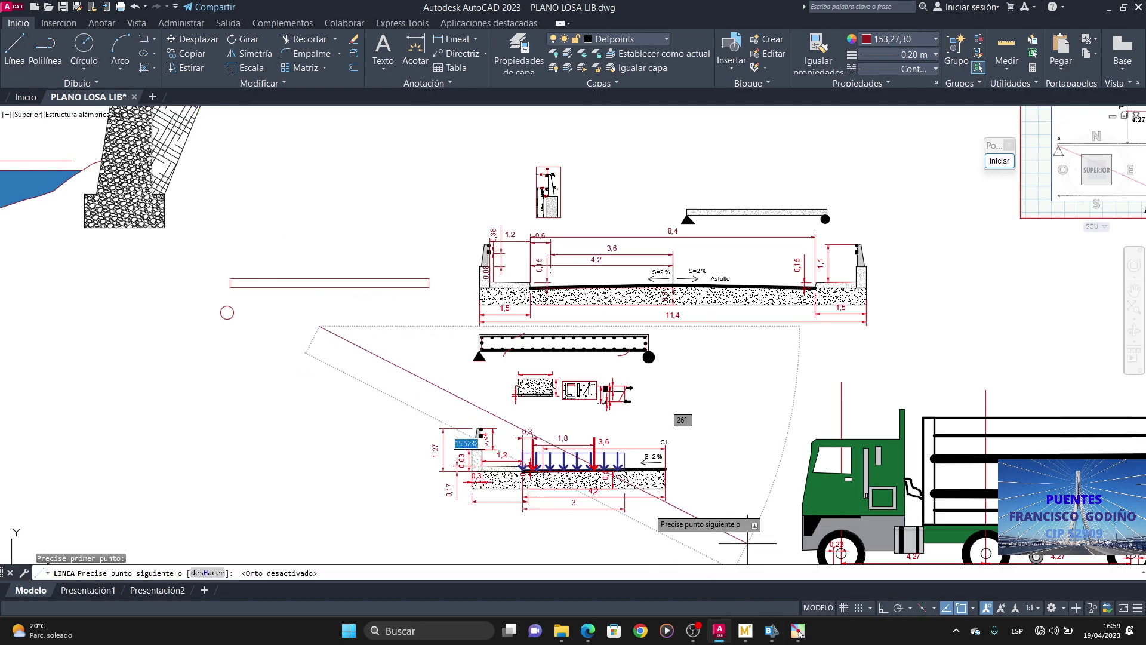
{"action": "left_click", "coordinate": [311, 336]}
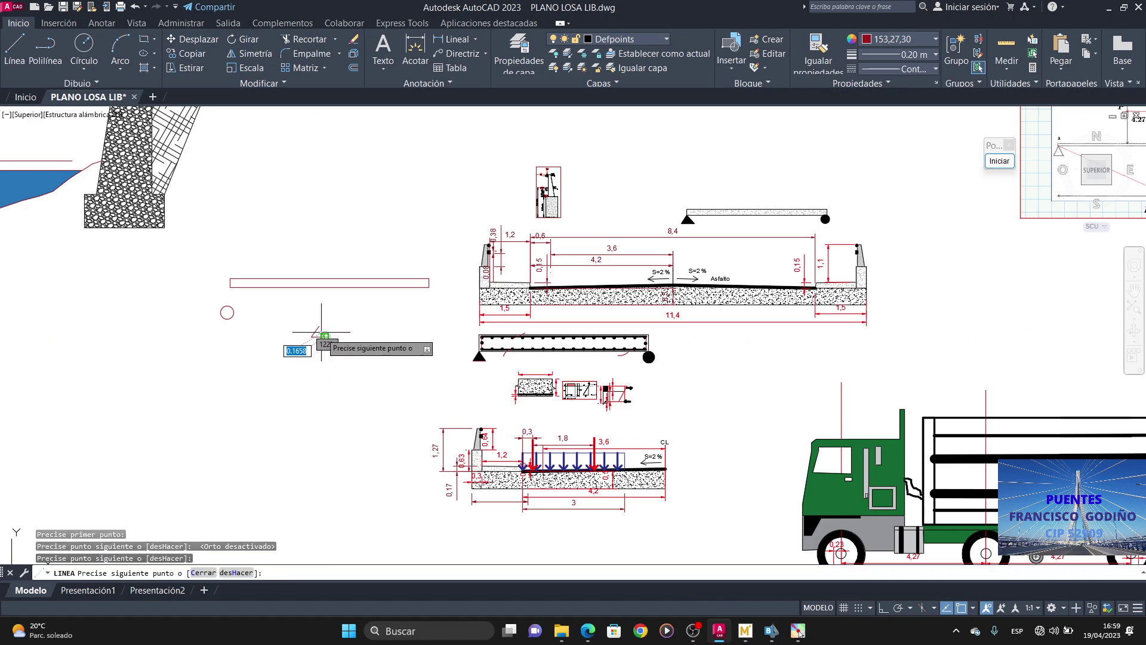
{"action": "left_click", "coordinate": [318, 328]}
{"action": "right_click", "coordinate": [391, 311]}
{"action": "left_click", "coordinate": [424, 320]}
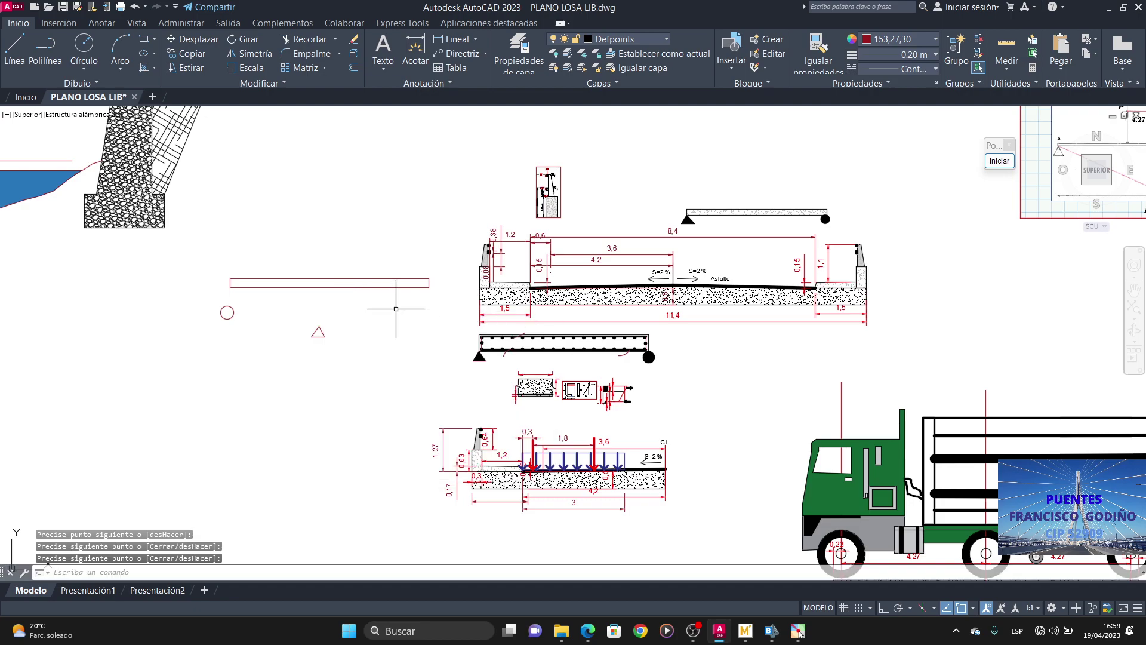
Step: Move the triangle by its apex to the lower right corner of the beam rectangle
{"action": "left_click", "coordinate": [191, 39]}
{"action": "mouse_move", "coordinate": [343, 394]}
{"action": "left_mouse_down"}
{"action": "mouse_move", "coordinate": [341, 366]}
{"action": "mouse_move", "coordinate": [317, 330]}
{"action": "left_mouse_up"}
{"action": "key", "text": "Return"}
{"action": "left_click", "coordinate": [319, 327]}
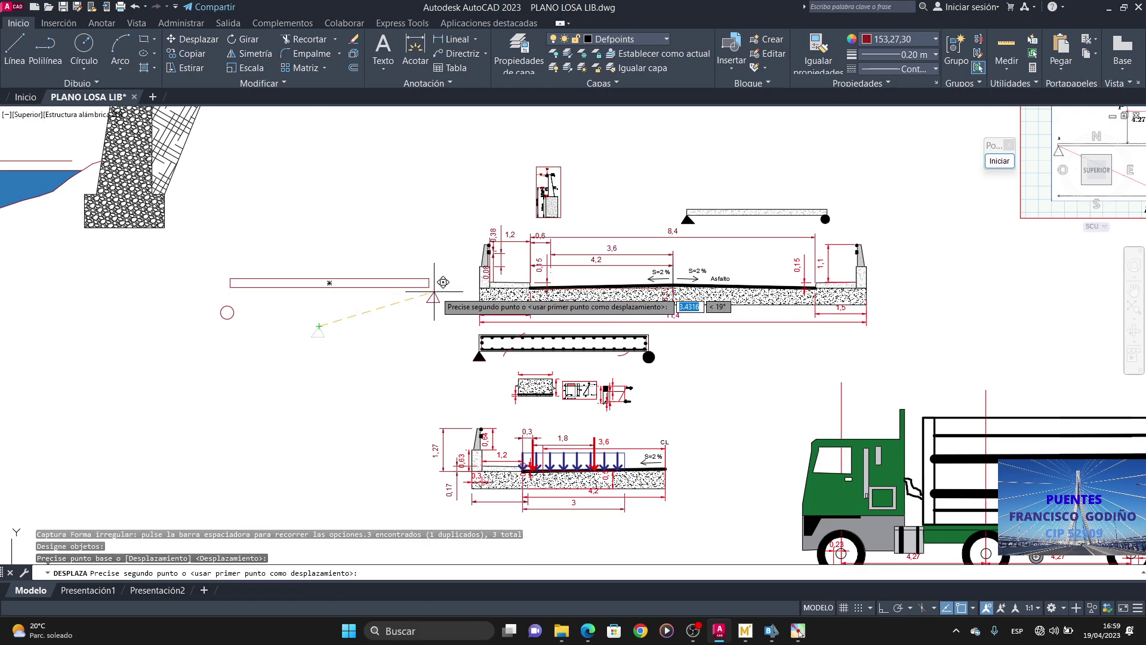
{"action": "left_click", "coordinate": [429, 288]}
Step: Open the options for repeating the Move command beside the sketched beam
{"action": "right_click", "coordinate": [258, 347]}
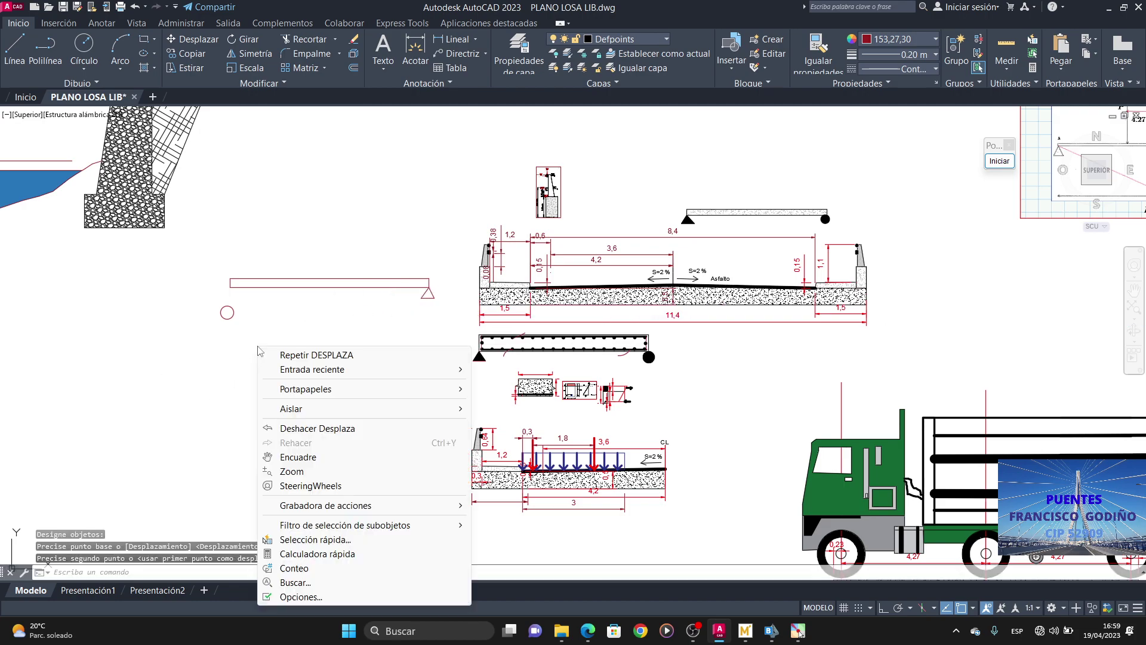
Step: Move the support circle so its top touches the lower-left corner of the simply supported beam
{"action": "left_click", "coordinate": [292, 356]}
{"action": "mouse_move", "coordinate": [256, 349]}
{"action": "left_mouse_down"}
{"action": "mouse_move", "coordinate": [205, 294]}
{"action": "mouse_move", "coordinate": [212, 302]}
{"action": "left_mouse_up"}
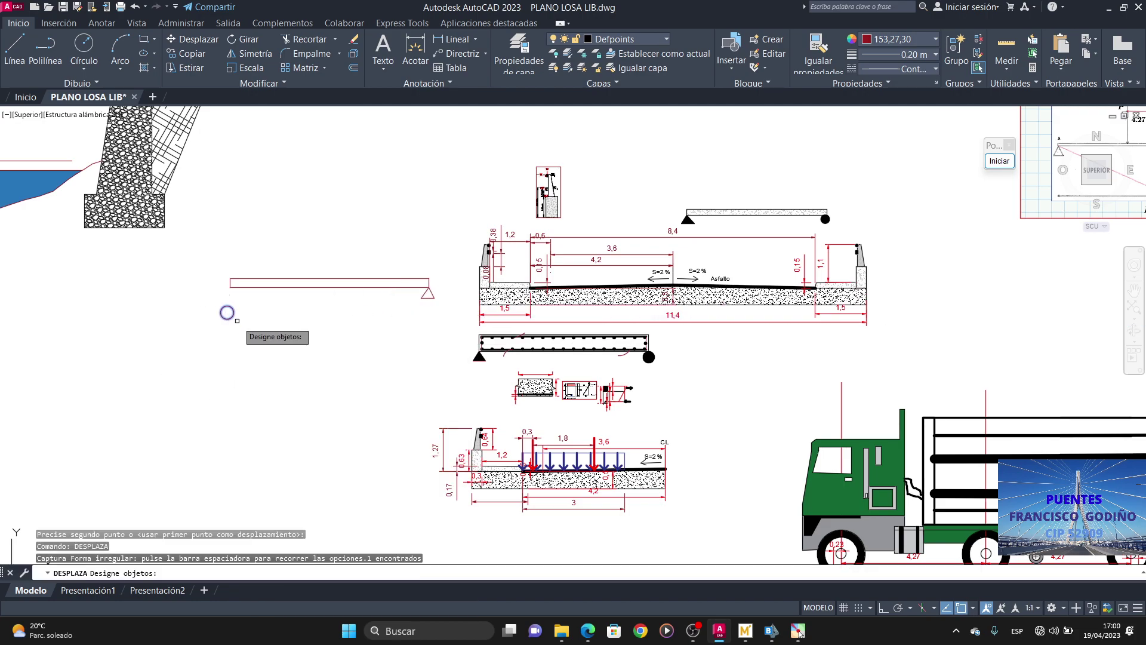
{"action": "key", "text": "Return"}
{"action": "left_click", "coordinate": [227, 306]}
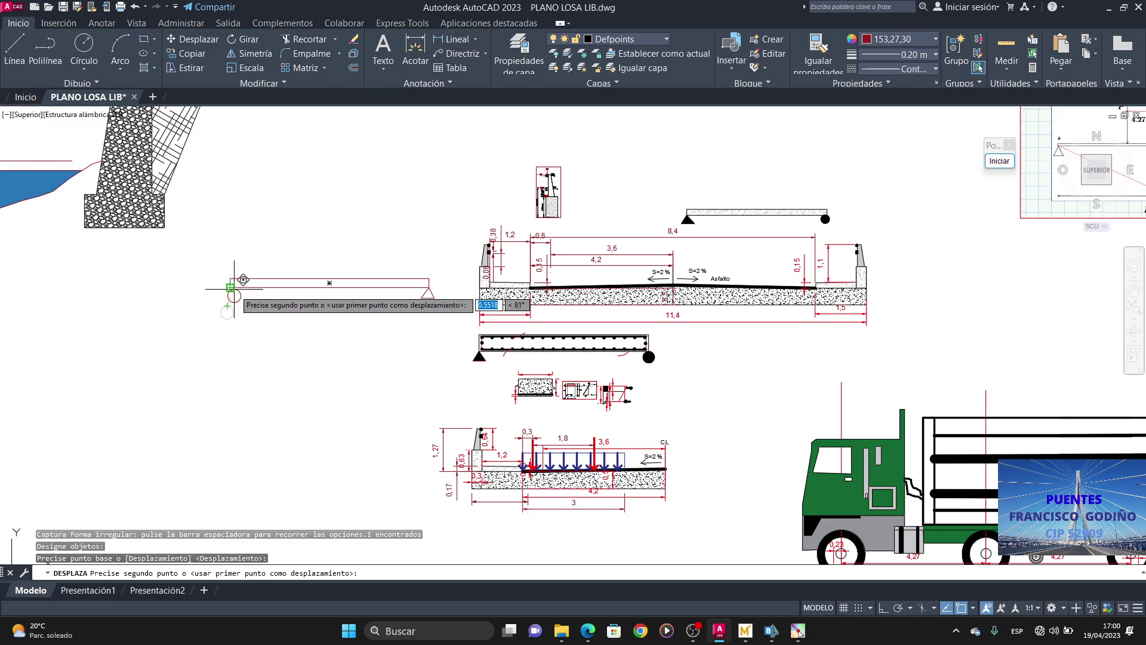
{"action": "left_click", "coordinate": [234, 289]}
Step: Draw a sagging three-point arc from the beam's lower-left corner through a point below midspan to its lower-right corner, and select it
{"action": "scroll", "coordinate": [267, 318], "scroll_direction": "up", "scroll_amount": 4}
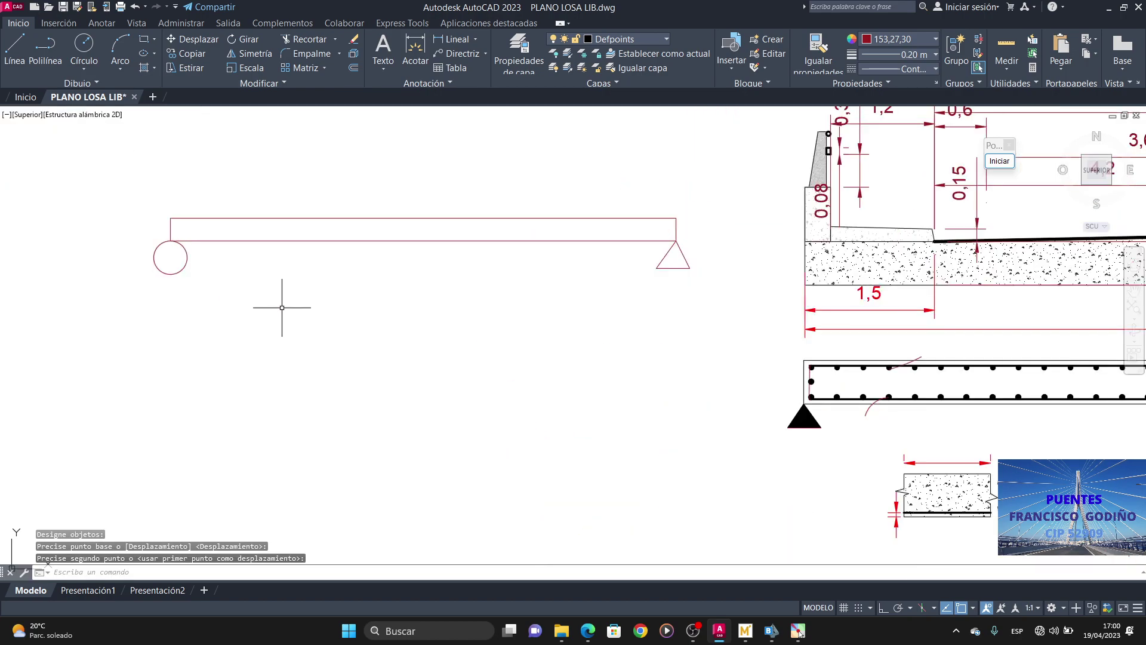
{"action": "left_click", "coordinate": [120, 46]}
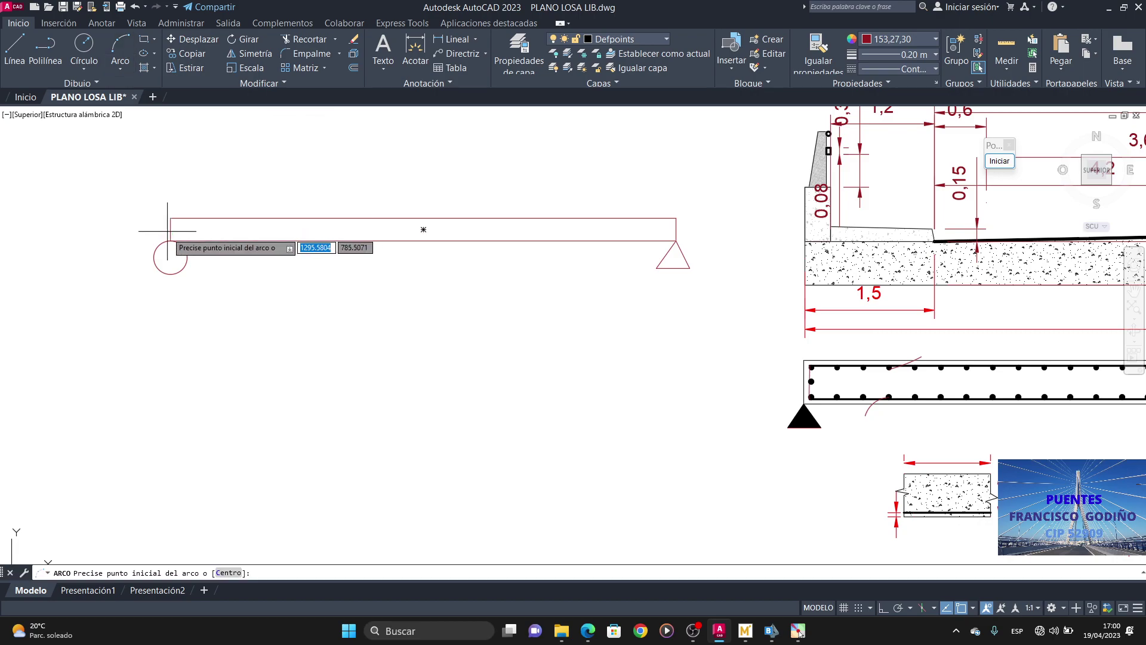
{"action": "left_click", "coordinate": [170, 242]}
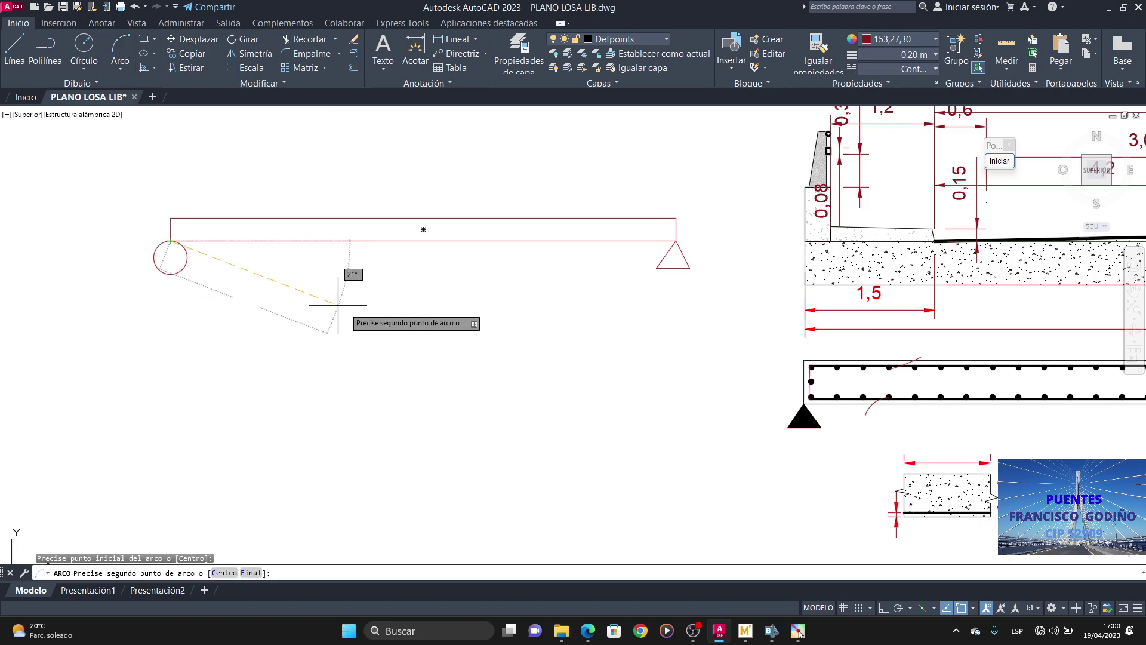
{"action": "left_click", "coordinate": [416, 372]}
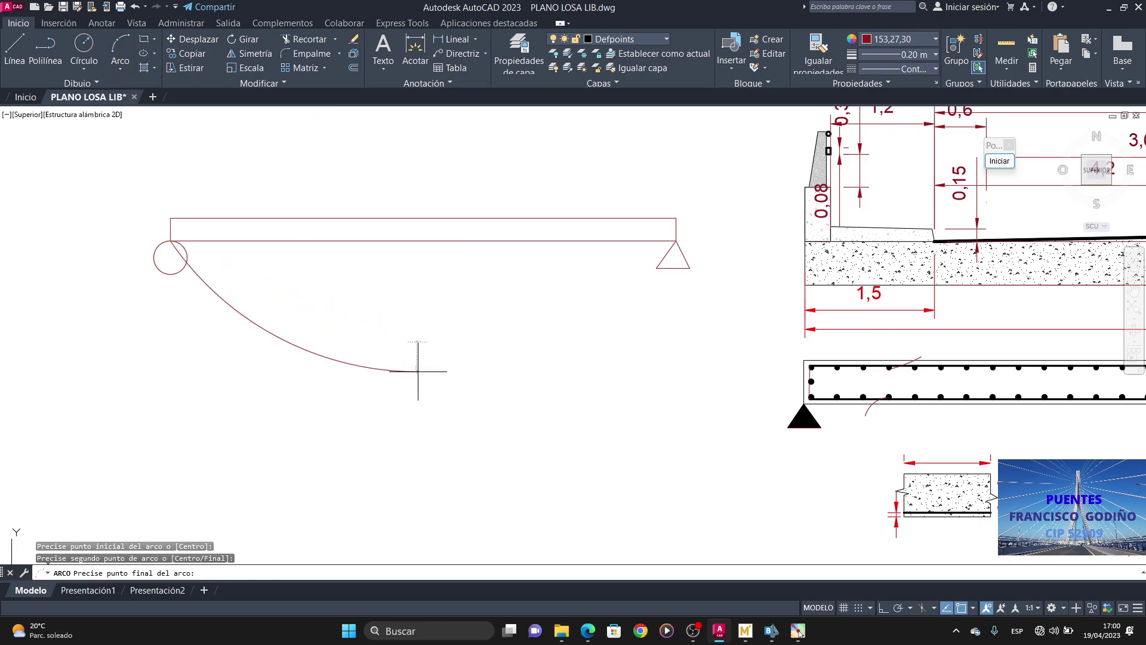
{"action": "left_click", "coordinate": [676, 241]}
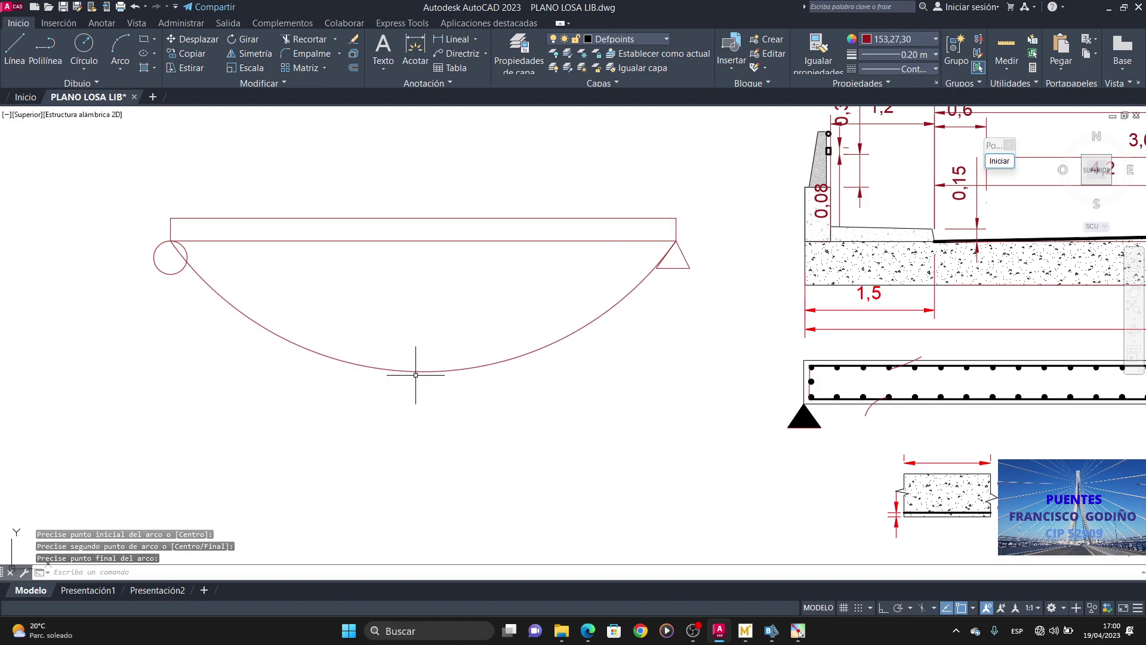
{"action": "left_click", "coordinate": [417, 373]}
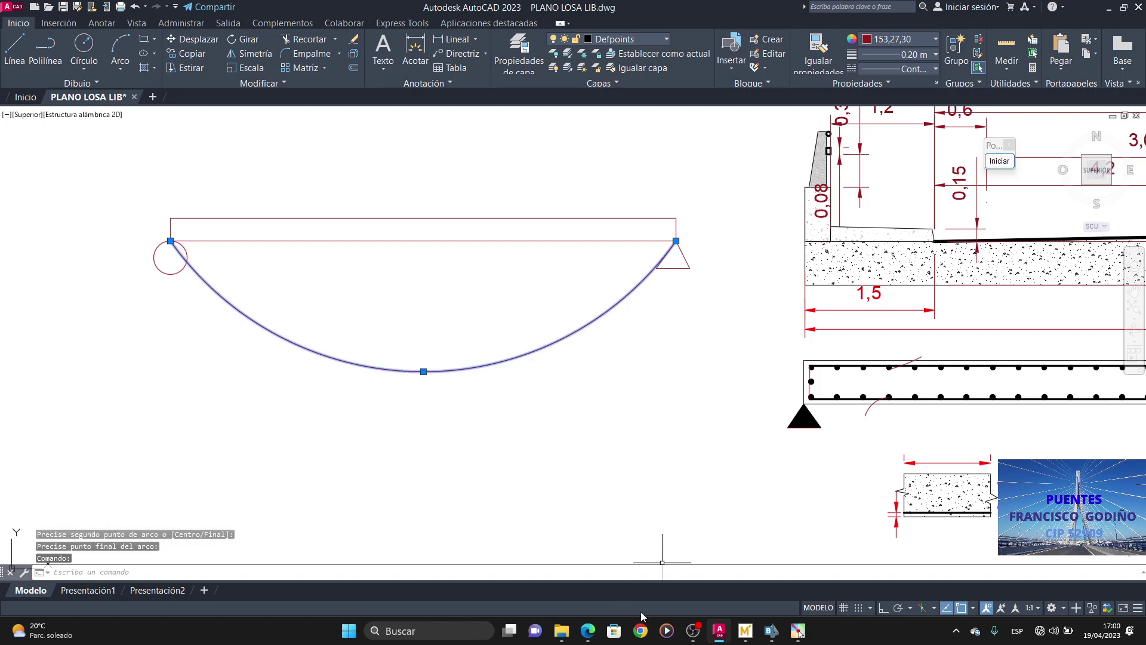
Step: Switch to Mathcad Prime and examine the slab dead-load moment formulas for the 1 m strip and the entire section
{"action": "left_click", "coordinate": [745, 632]}
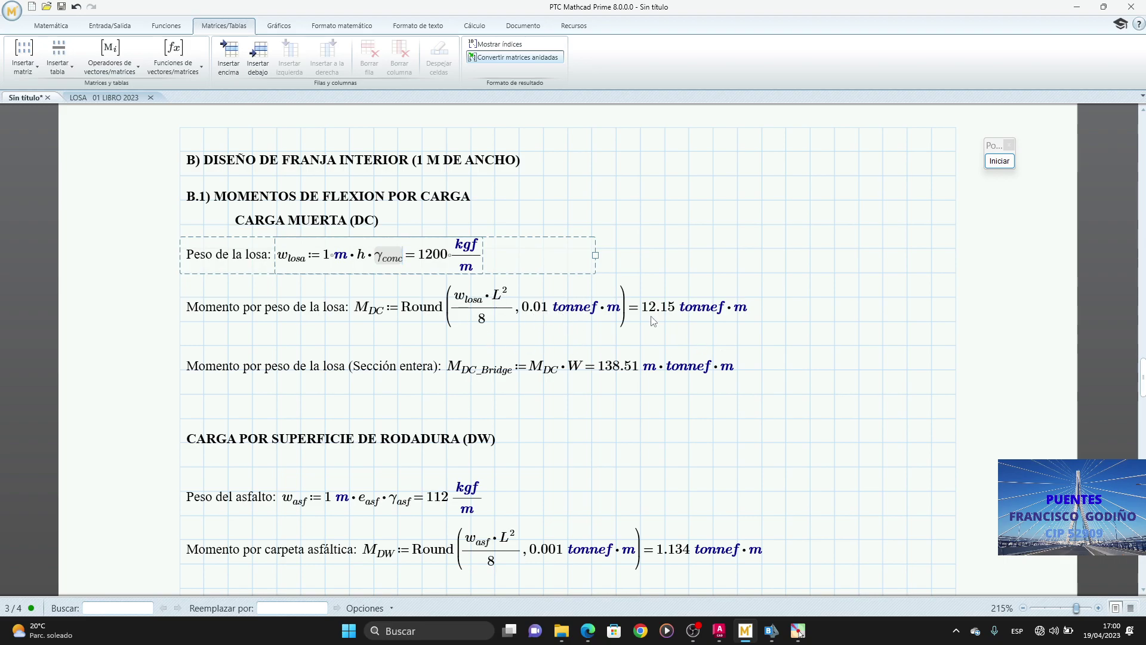
{"action": "left_click", "coordinate": [812, 300]}
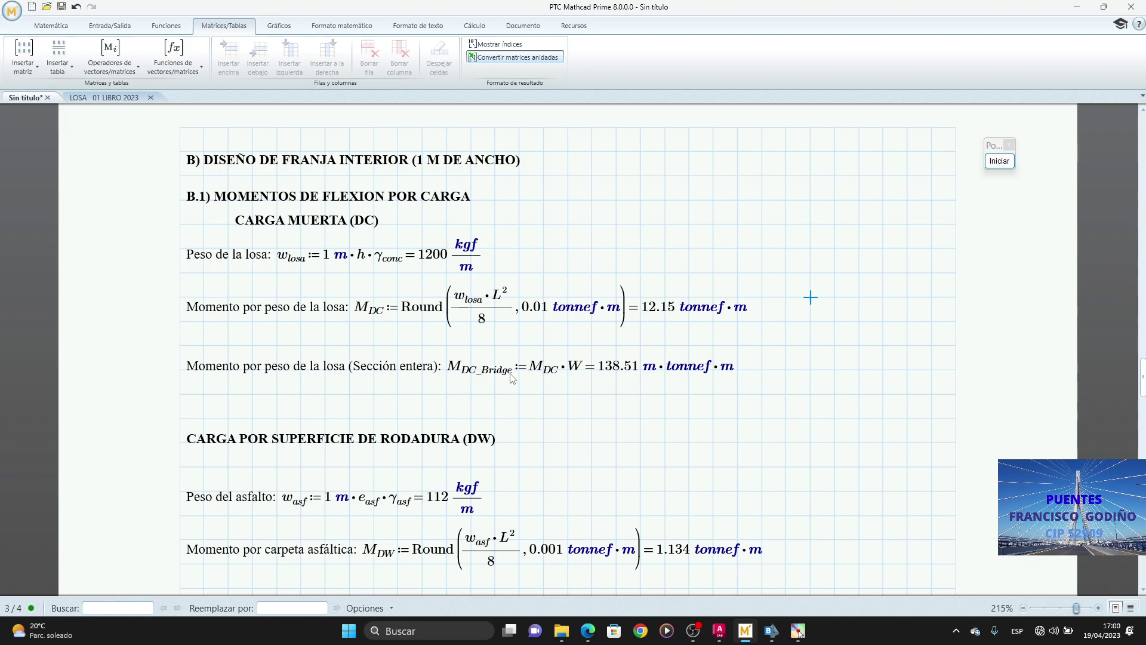
{"action": "left_click", "coordinate": [376, 316]}
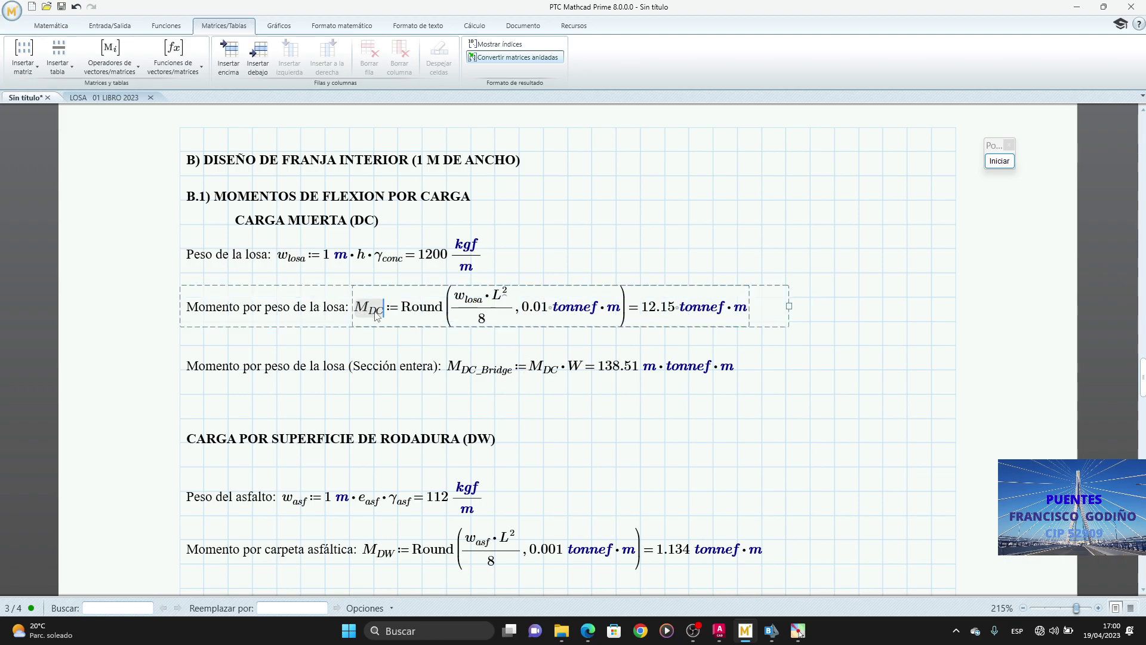
{"action": "left_click", "coordinate": [572, 373]}
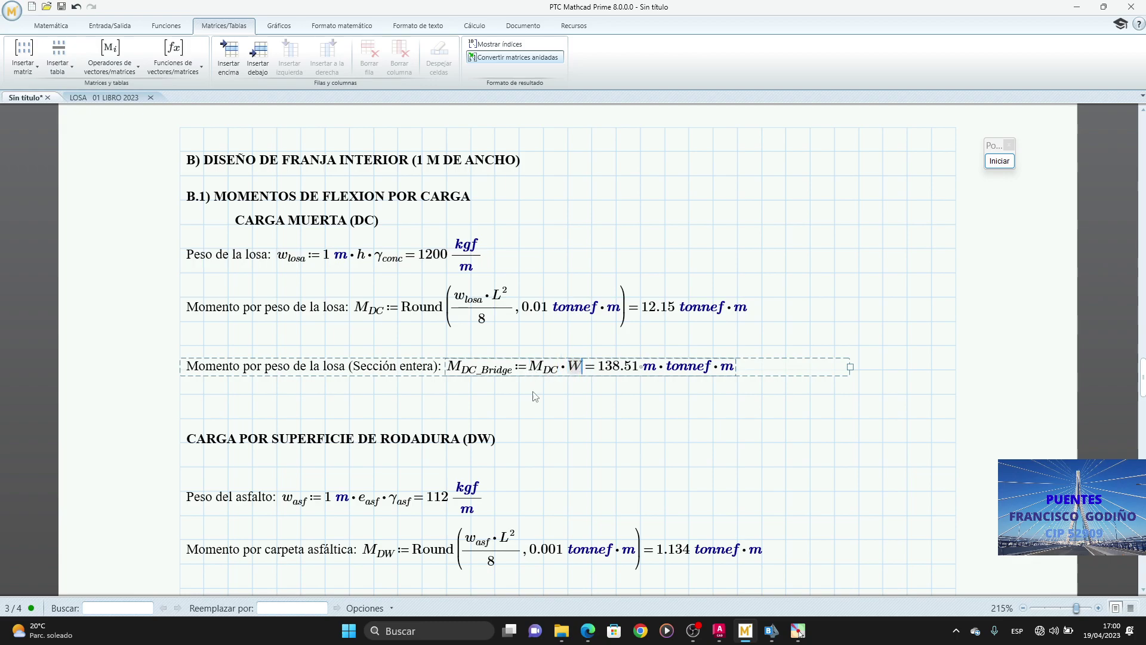
Step: Switch to Edge and look through the Section 1 introduction PDF, from its contents and definitions to limit states article 1.3.2.1
{"action": "left_click", "coordinate": [592, 636]}
{"action": "left_click", "coordinate": [117, 9]}
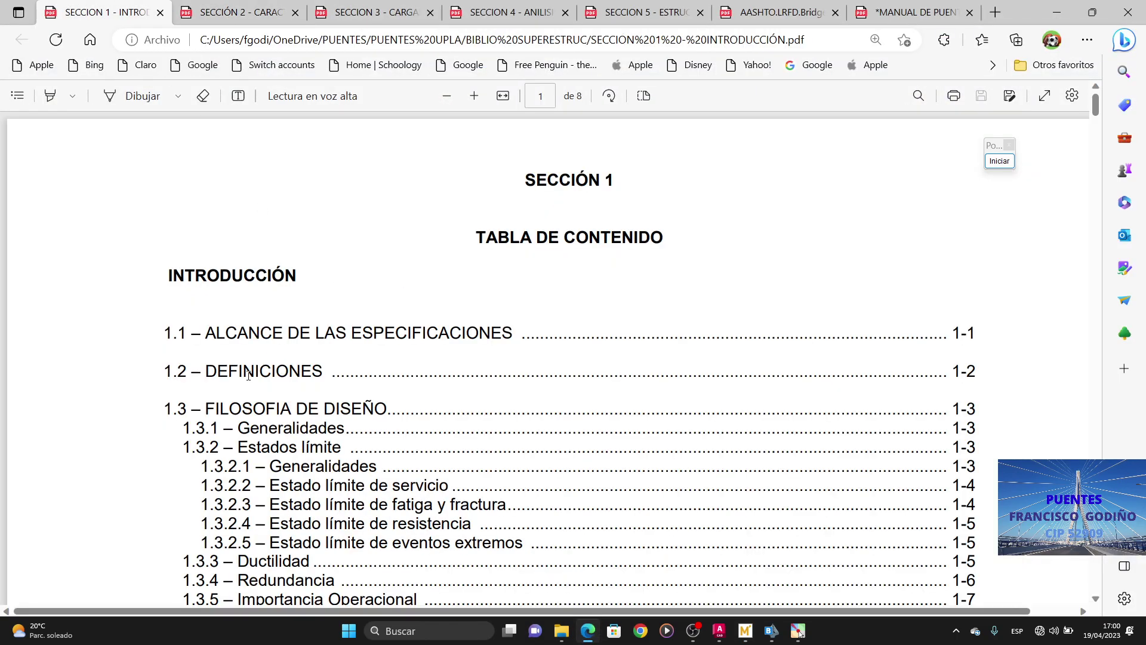
{"action": "scroll", "coordinate": [548, 358], "scroll_direction": "down", "scroll_amount": 20}
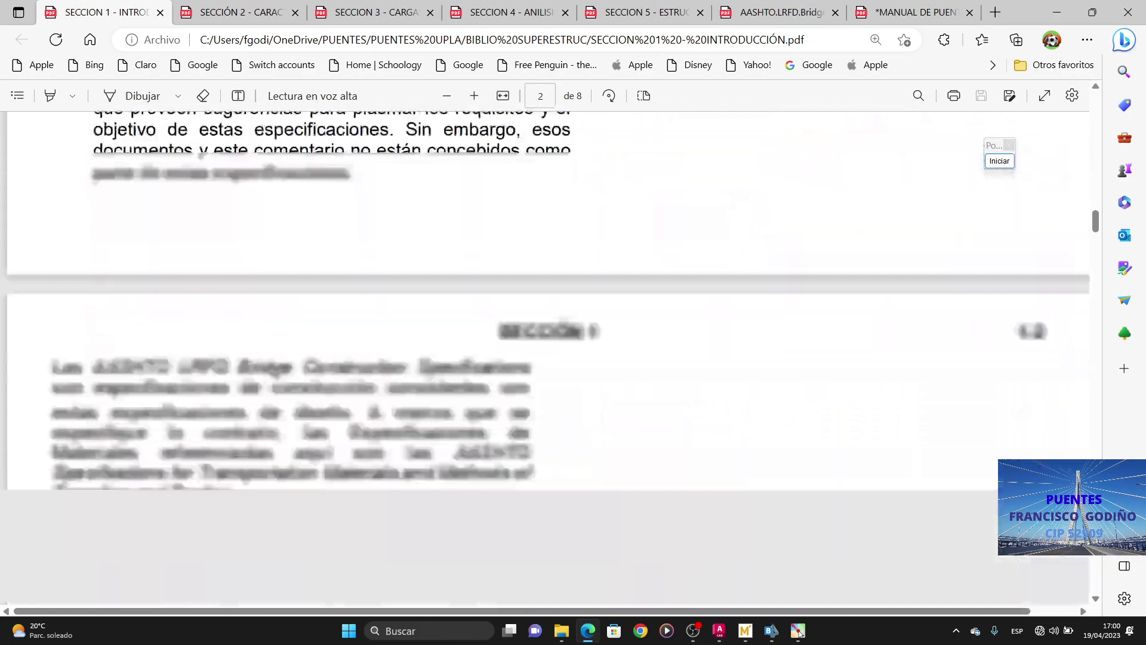
{"action": "scroll", "coordinate": [548, 359], "scroll_direction": "down", "scroll_amount": 5}
{"action": "scroll", "coordinate": [548, 359], "scroll_direction": "up", "scroll_amount": 15}
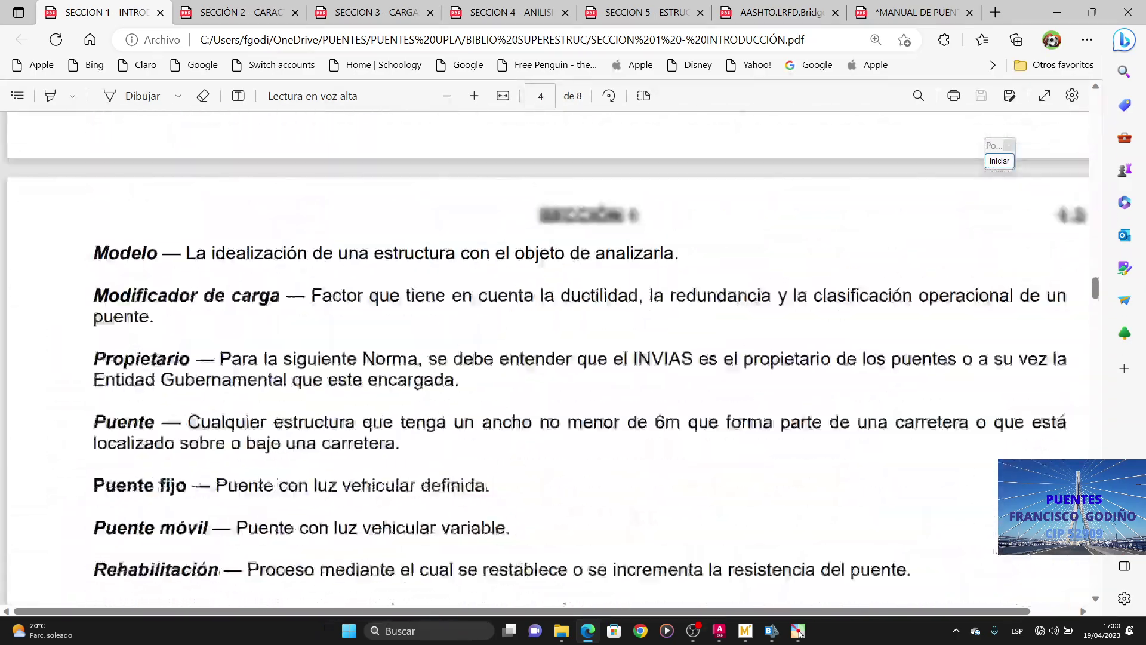
{"action": "scroll", "coordinate": [548, 358], "scroll_direction": "up", "scroll_amount": 5}
{"action": "scroll", "coordinate": [548, 358], "scroll_direction": "down", "scroll_amount": 10}
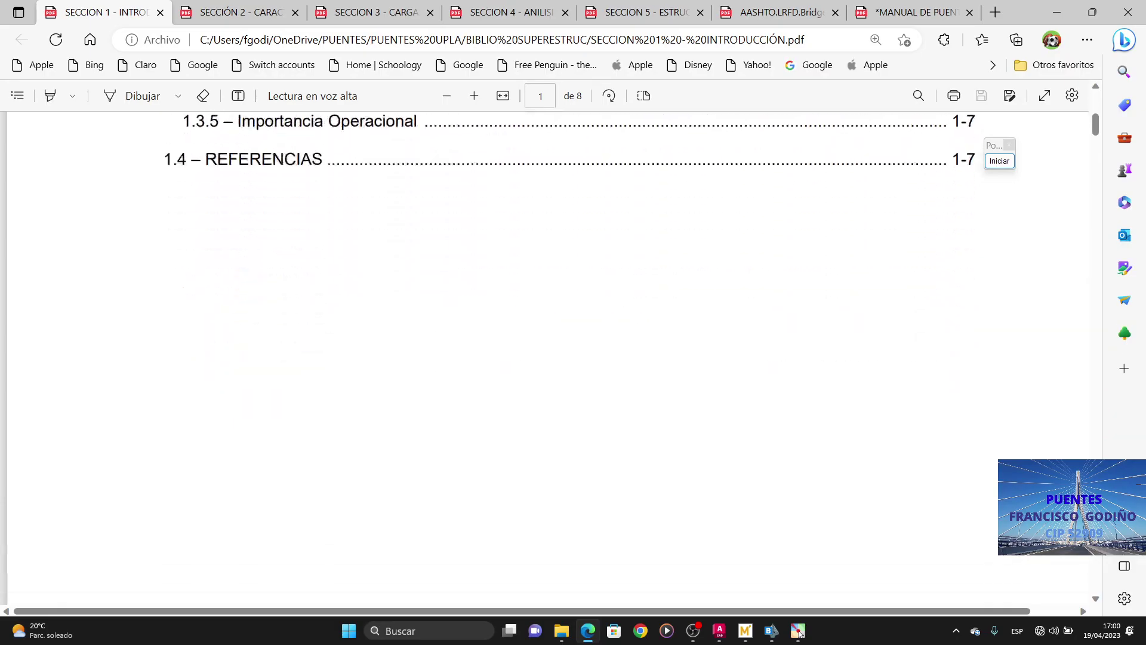
{"action": "scroll", "coordinate": [548, 358], "scroll_direction": "down", "scroll_amount": 15}
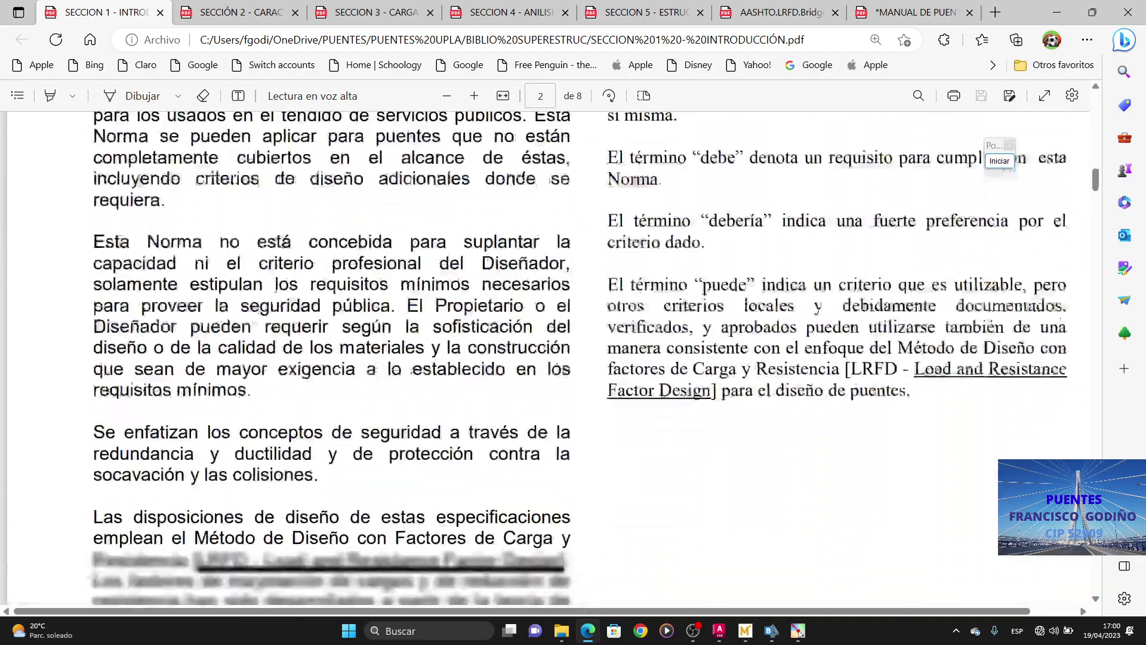
{"action": "scroll", "coordinate": [548, 358], "scroll_direction": "down", "scroll_amount": 15}
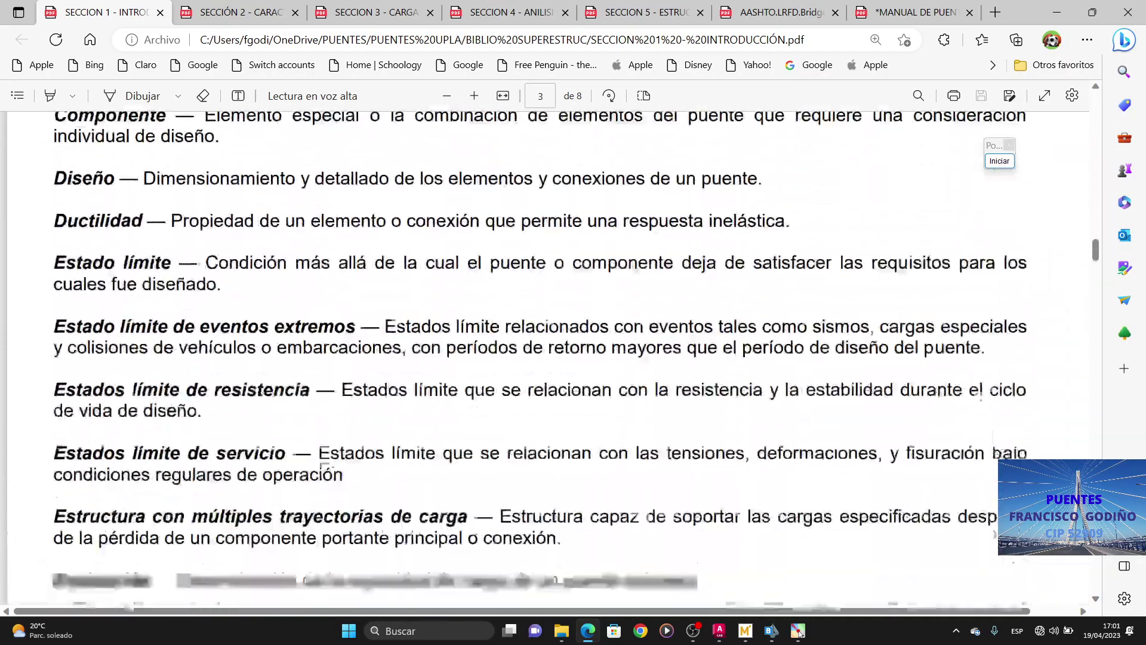
{"action": "scroll", "coordinate": [548, 358], "scroll_direction": "down", "scroll_amount": 12}
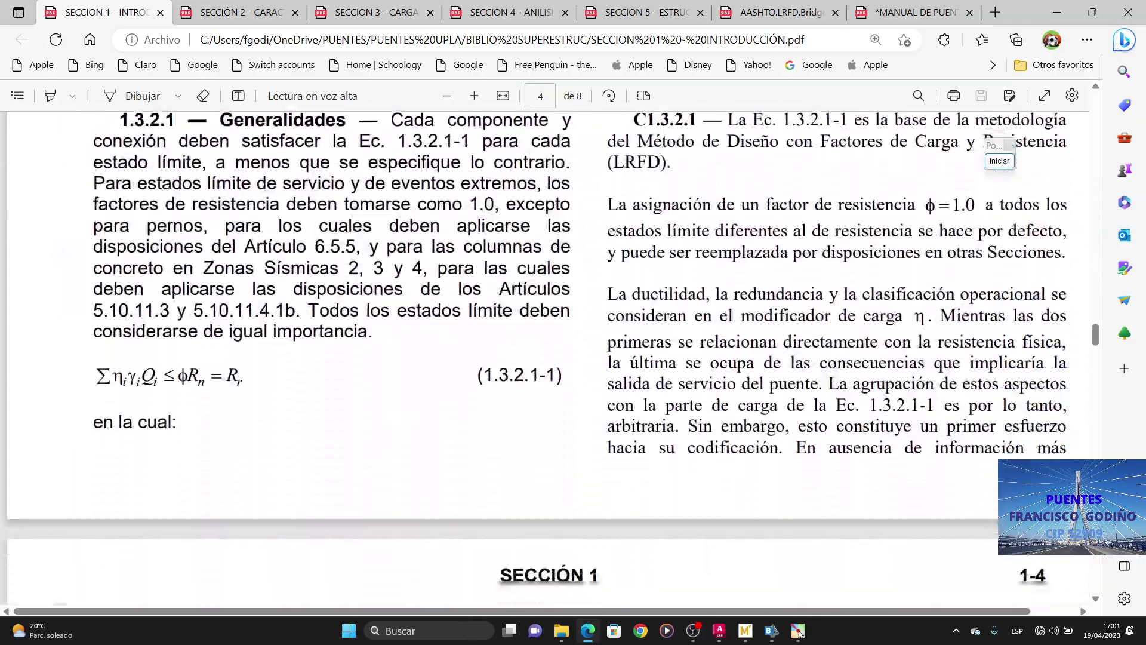
Step: Look through the Section 2 PDF on general design and location features, from its table of contents to the bridge site provisions
{"action": "left_click", "coordinate": [273, 11]}
{"action": "scroll", "coordinate": [548, 359], "scroll_direction": "up", "scroll_amount": 10}
{"action": "scroll", "coordinate": [685, 143], "scroll_direction": "up", "scroll_amount": 3}
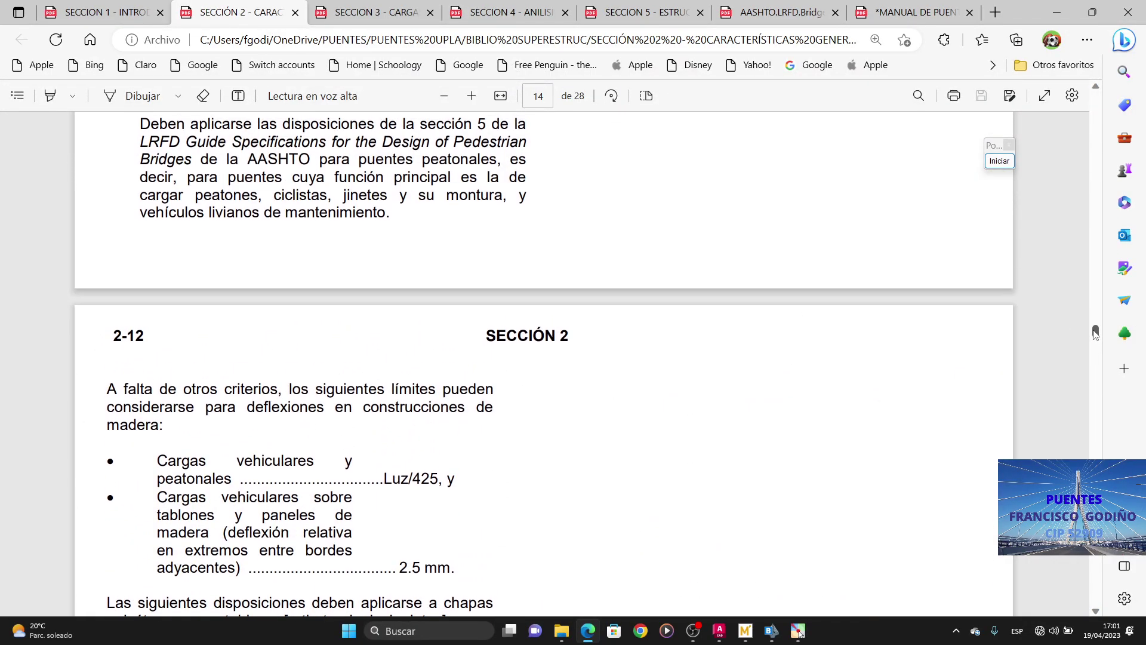
{"action": "left_click_drag", "start_coordinate": [1096, 332], "coordinate": [1095, 98]}
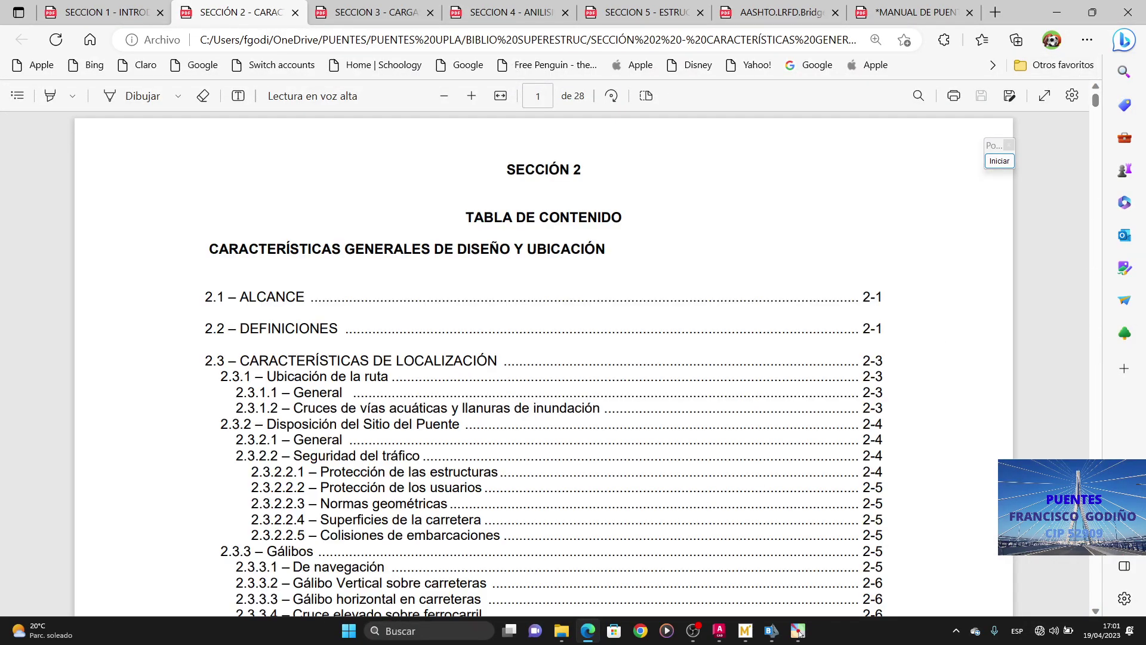
{"action": "scroll", "coordinate": [543, 358], "scroll_direction": "down", "scroll_amount": 20}
{"action": "scroll", "coordinate": [543, 359], "scroll_direction": "down", "scroll_amount": 20}
{"action": "scroll", "coordinate": [543, 358], "scroll_direction": "up", "scroll_amount": 20}
{"action": "scroll", "coordinate": [543, 359], "scroll_direction": "up", "scroll_amount": 15}
{"action": "scroll", "coordinate": [543, 358], "scroll_direction": "up", "scroll_amount": 20}
{"action": "scroll", "coordinate": [543, 359], "scroll_direction": "up", "scroll_amount": 10}
{"action": "scroll", "coordinate": [482, 385], "scroll_direction": "down", "scroll_amount": 20}
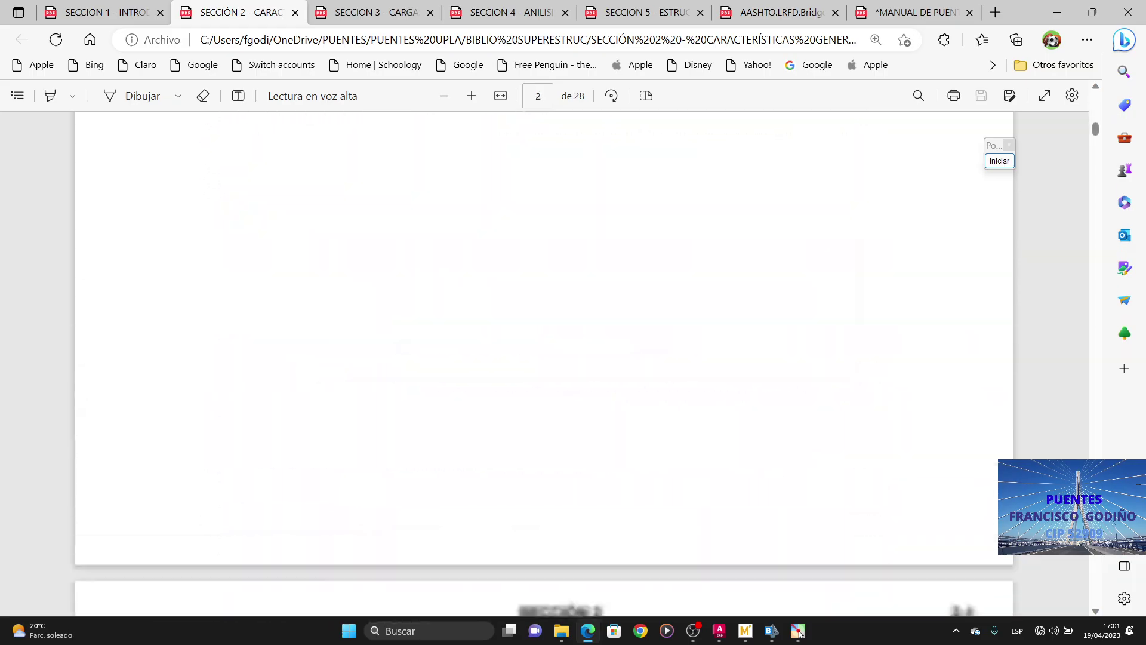
{"action": "scroll", "coordinate": [543, 358], "scroll_direction": "down", "scroll_amount": 20}
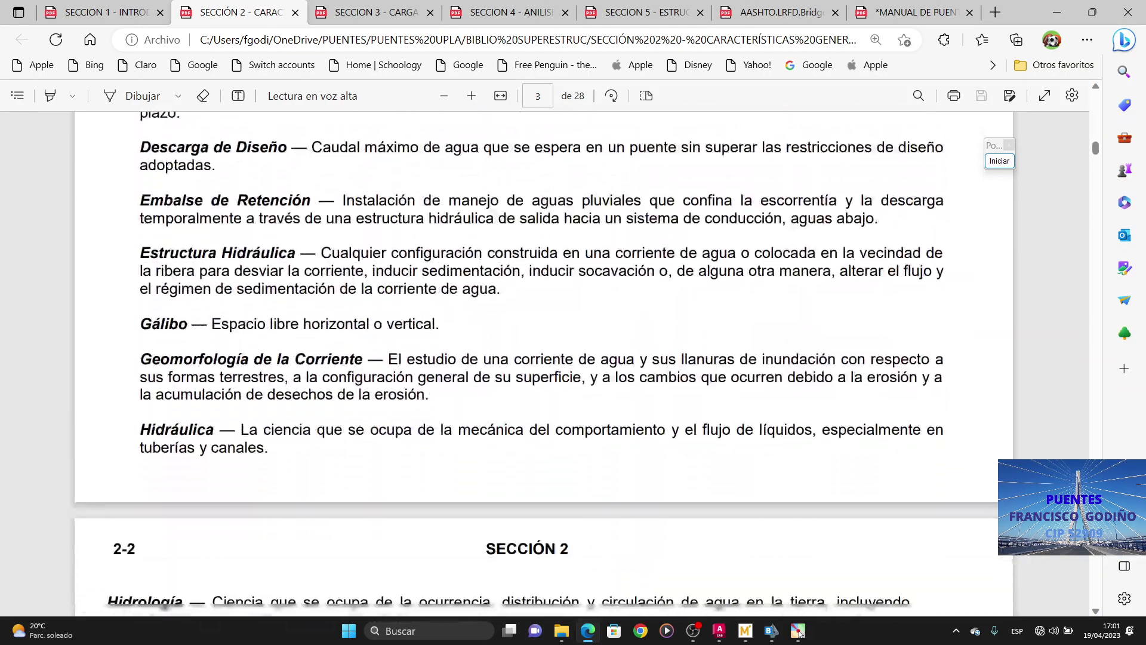
{"action": "scroll", "coordinate": [543, 359], "scroll_direction": "down", "scroll_amount": 15}
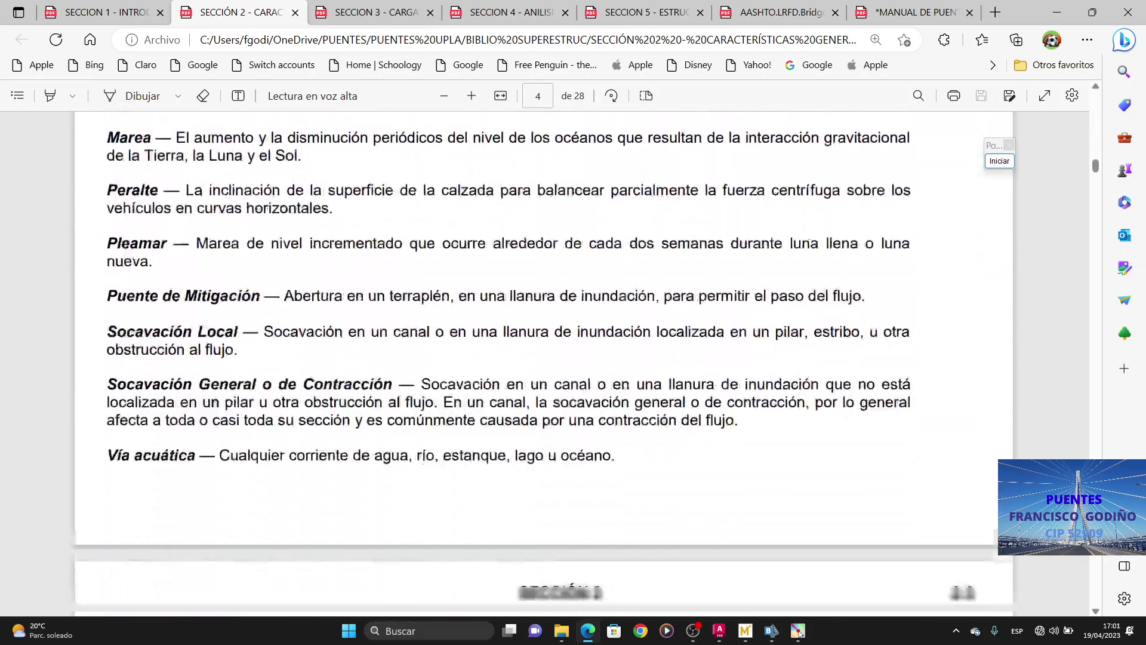
{"action": "scroll", "coordinate": [544, 359], "scroll_direction": "down", "scroll_amount": 8}
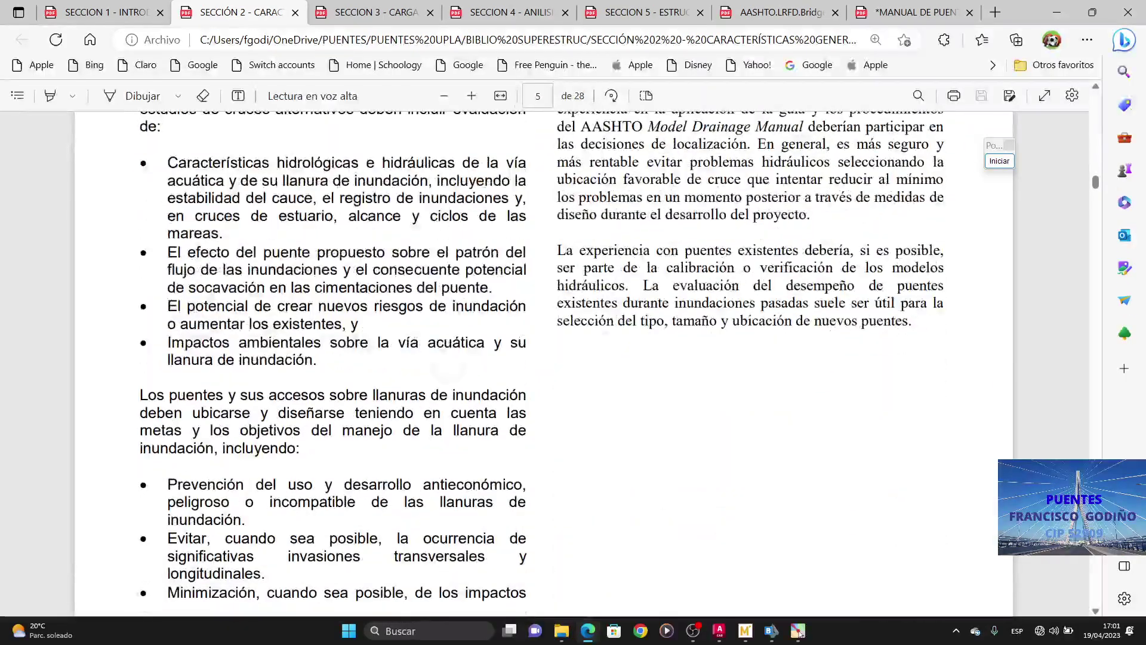
{"action": "scroll", "coordinate": [543, 358], "scroll_direction": "down", "scroll_amount": 5}
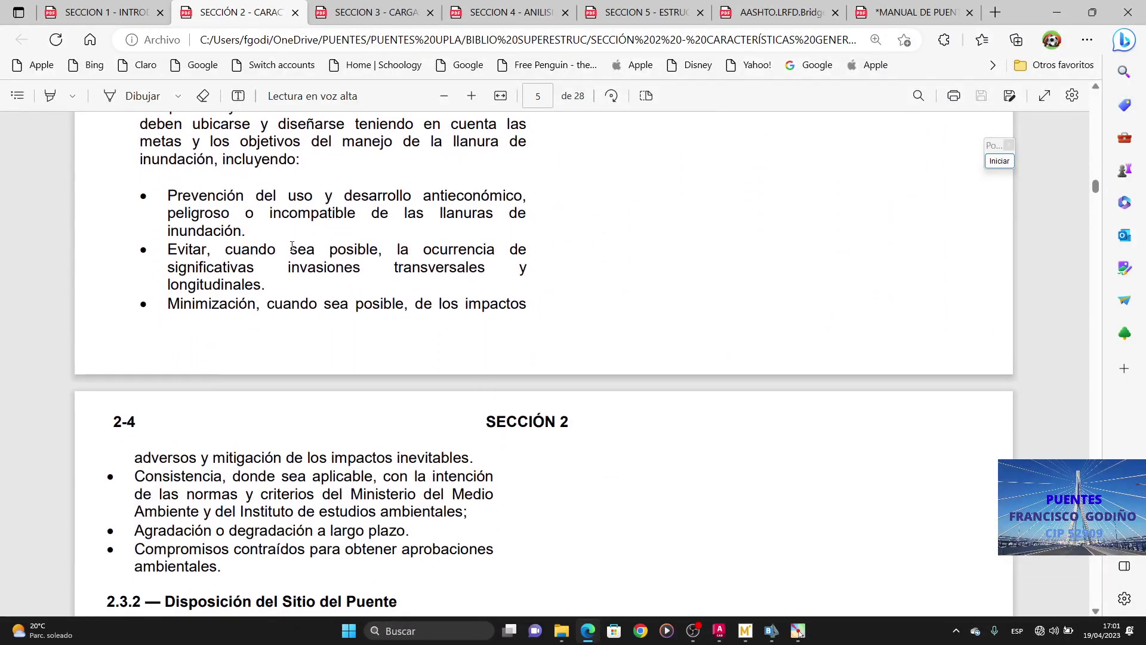
Step: Look through the table of contents of the Section 3 PDF on loads and load factors
{"action": "left_click", "coordinate": [356, 11]}
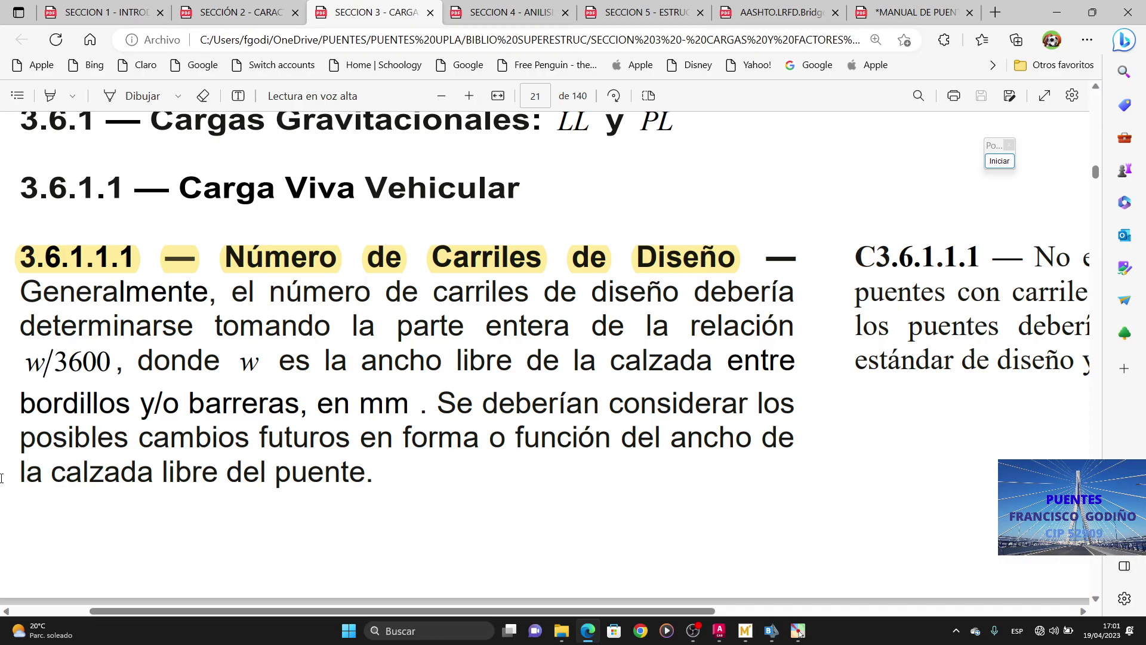
{"action": "key", "text": "ctrl+minus"}
{"action": "key", "text": "Home"}
{"action": "key", "text": "Page_Down"}
{"action": "key", "text": "Page_Down"}
{"action": "key", "text": "Page_Down"}
{"action": "key", "text": "Page_Down"}
{"action": "key", "text": "Page_Down"}
{"action": "key", "text": "Page_Down"}
{"action": "key", "text": "Page_Down"}
{"action": "key", "text": "Page_Down"}
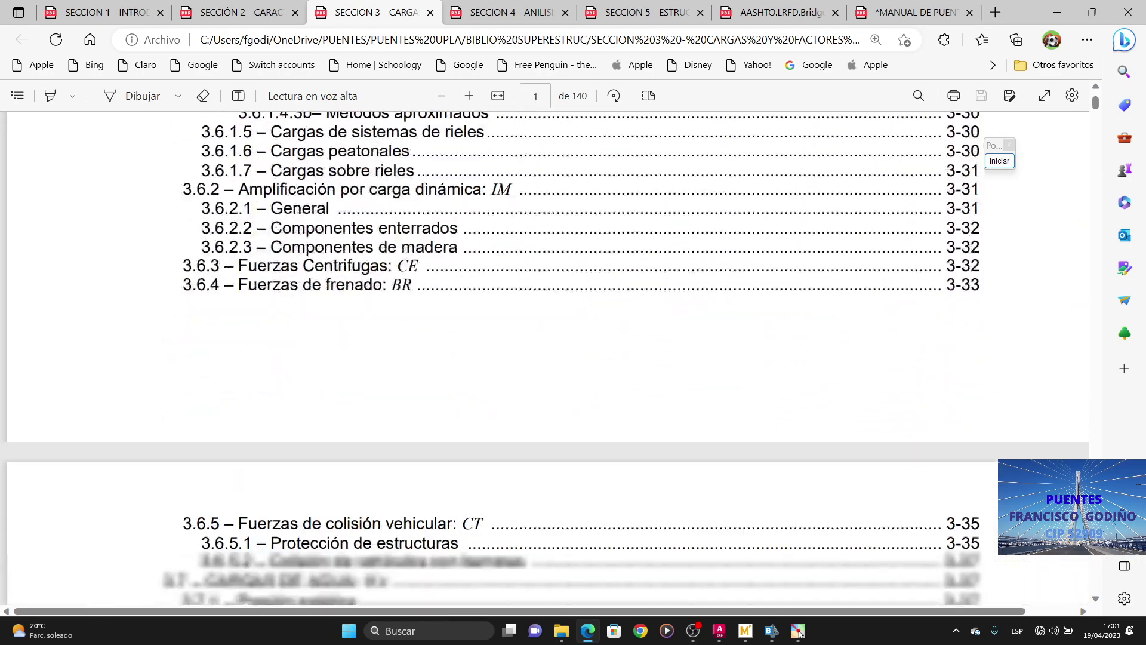
{"action": "key", "text": "Page_Down"}
{"action": "key", "text": "Page_Down"}
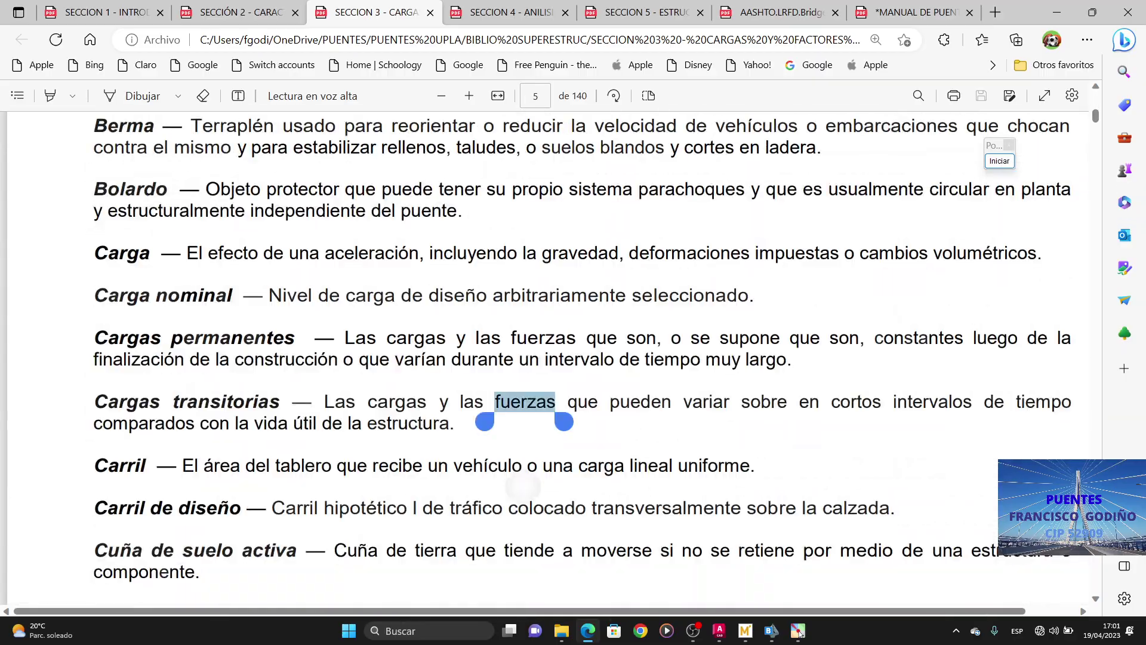
Step: Read through the Section 3 definitions, from the load and lane terms to the navigable waterway and vibration terms
{"action": "key", "text": "Page_Down"}
{"action": "key", "text": "Page_Down"}
{"action": "key", "text": "Page_Down"}
{"action": "key", "text": "Page_Down"}
{"action": "key", "text": "Page_Down"}
{"action": "key", "text": "Page_Down"}
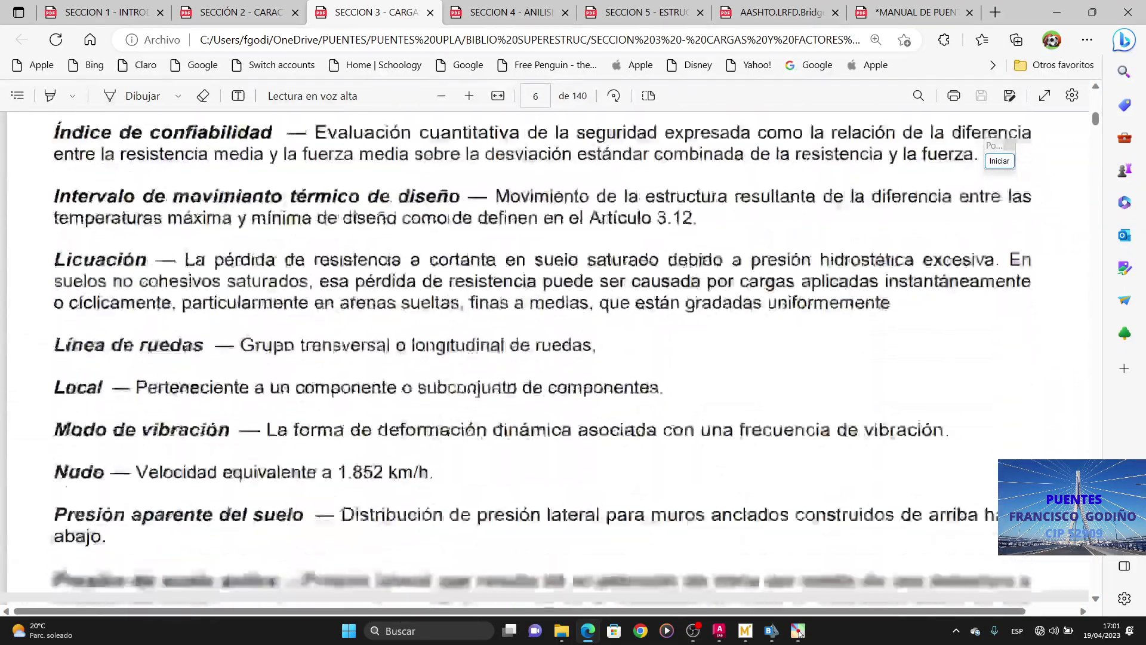
{"action": "key", "text": "Page_Down"}
{"action": "key", "text": "Page_Down"}
{"action": "key", "text": "Page_Down"}
{"action": "key", "text": "Page_Down"}
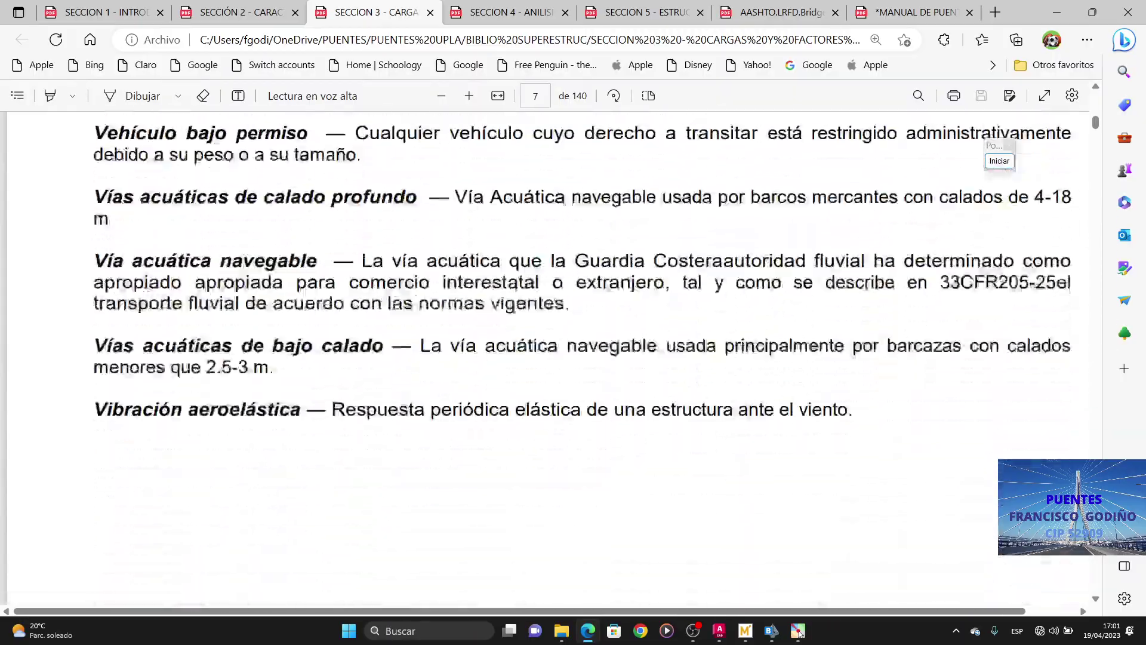
Step: Skim the Section 3 notation list on pages 8 to 11, covering the symbols through W and X
{"action": "key", "text": "Page_Down"}
{"action": "key", "text": "Page_Down"}
{"action": "key", "text": "Page_Down"}
{"action": "key", "text": "Page_Down"}
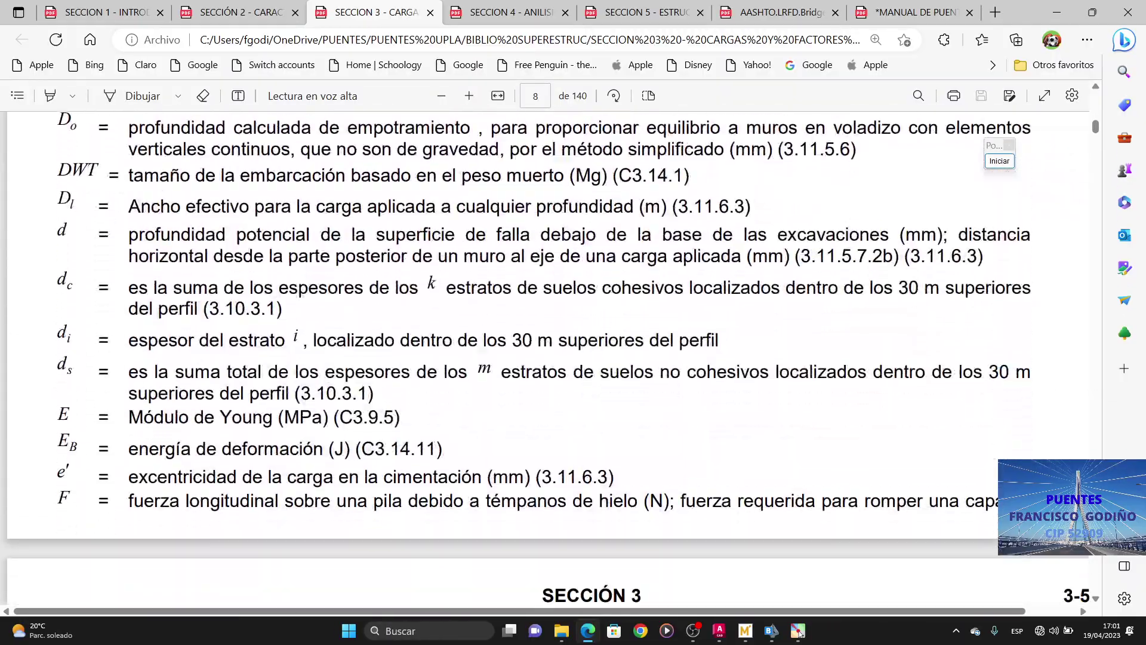
{"action": "key", "text": "Page_Down"}
{"action": "key", "text": "Page_Down"}
{"action": "key", "text": "Page_Down"}
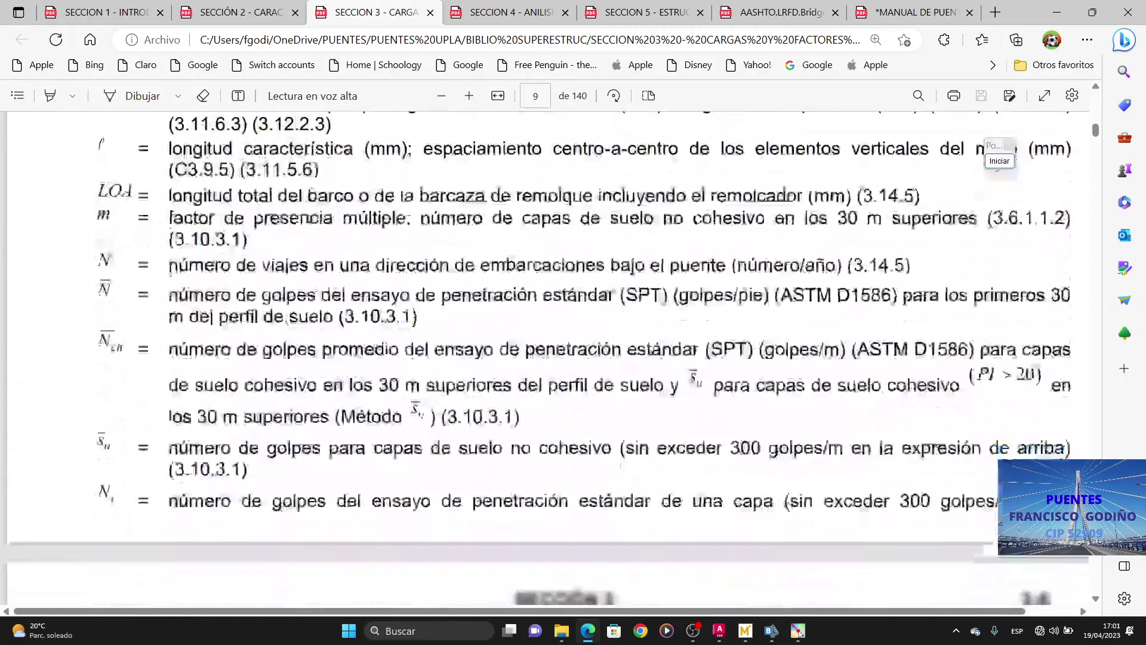
{"action": "key", "text": "Page_Down"}
{"action": "key", "text": "Page_Down"}
{"action": "key", "text": "Page_Down"}
{"action": "key", "text": "Page_Down"}
{"action": "key", "text": "Page_Down"}
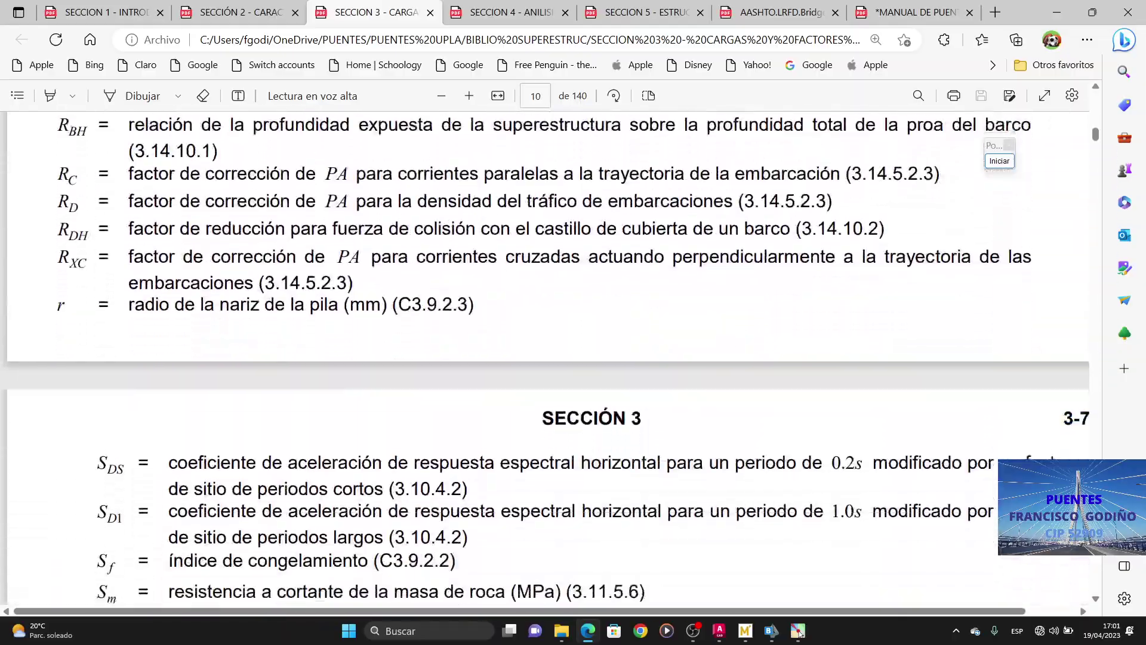
{"action": "key", "text": "Page_Down"}
{"action": "key", "text": "Page_Down"}
{"action": "key", "text": "Page_Down"}
{"action": "key", "text": "Page_Down"}
{"action": "key", "text": "Page_Down"}
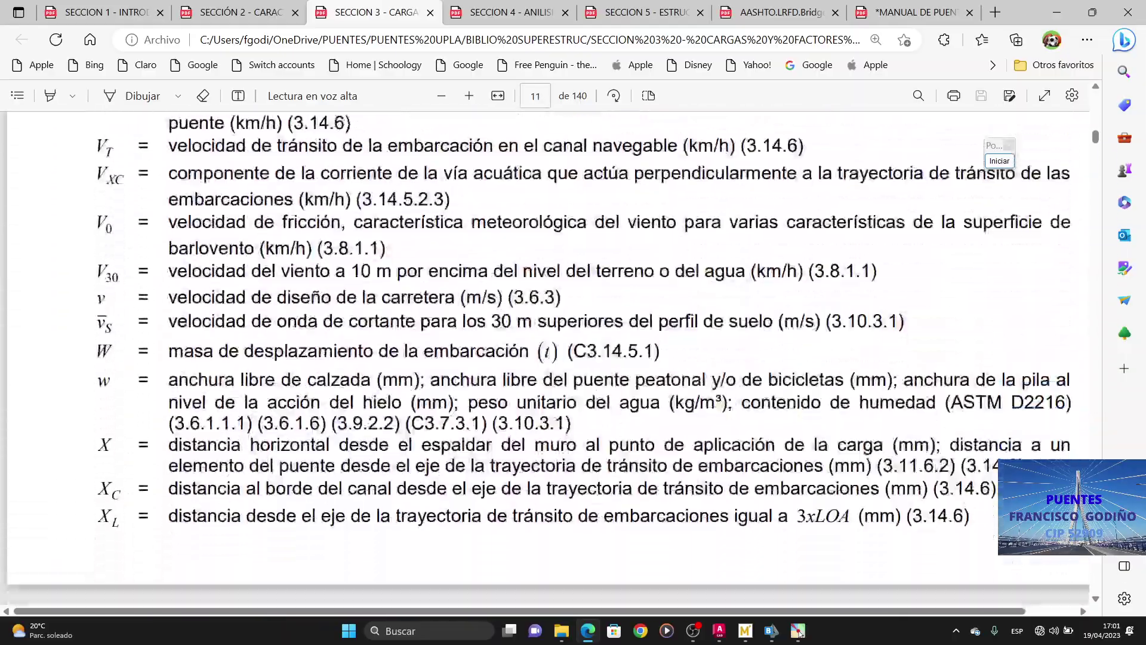
Step: Examine the permanent load designations on page 13, marking the DC, DW and EH descriptions by selecting their text
{"action": "scroll", "coordinate": [16, 507], "scroll_direction": "down", "scroll_amount": 3}
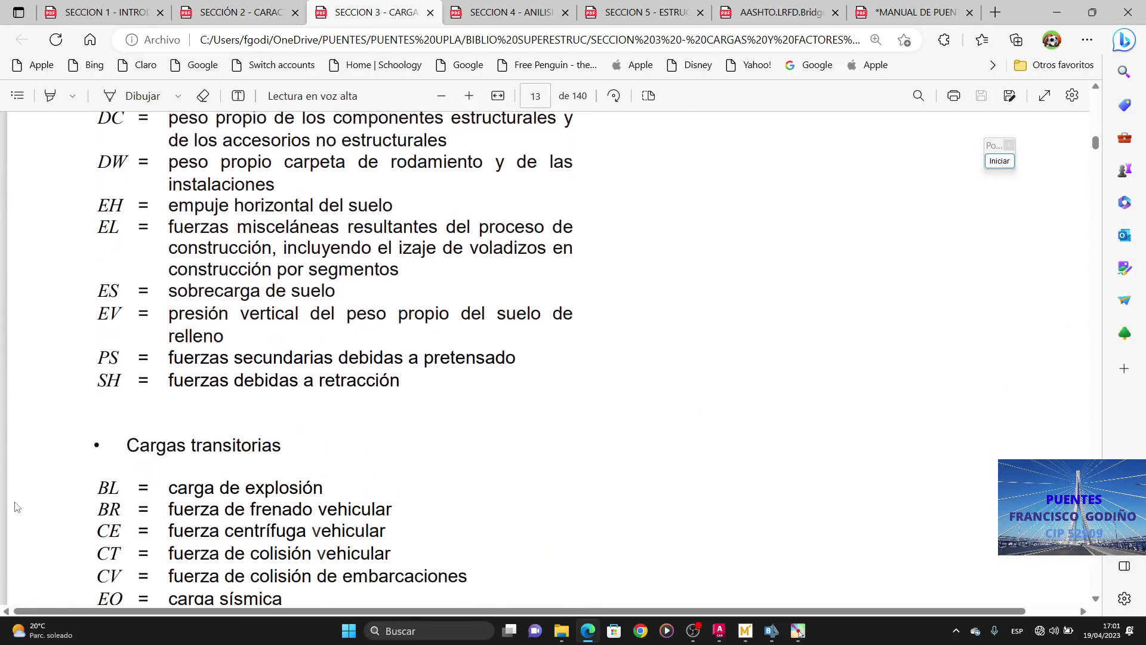
{"action": "scroll", "coordinate": [16, 507], "scroll_direction": "up", "scroll_amount": 2}
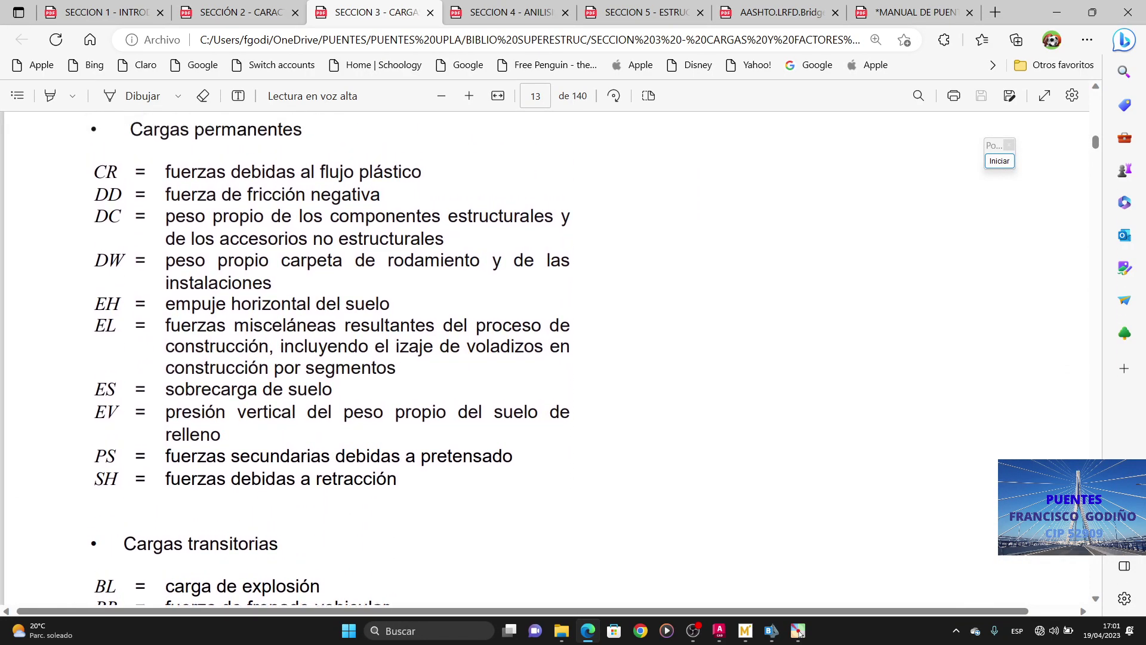
{"action": "left_click_drag", "start_coordinate": [93, 217], "coordinate": [349, 216]}
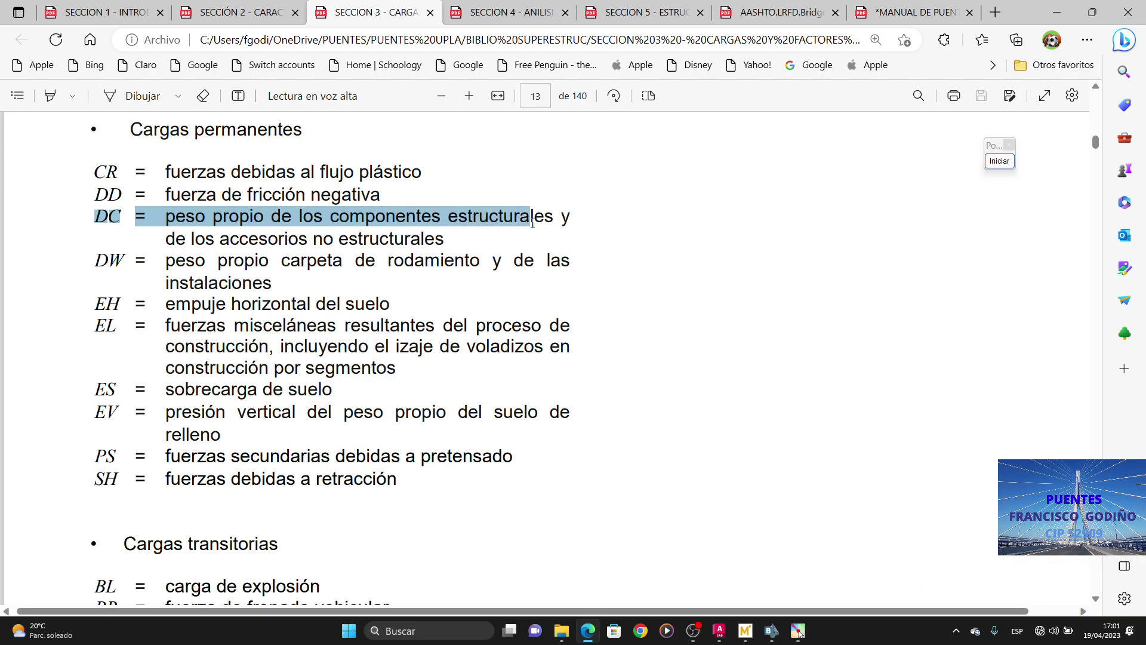
{"action": "left_click_drag", "start_coordinate": [564, 229], "coordinate": [456, 231]}
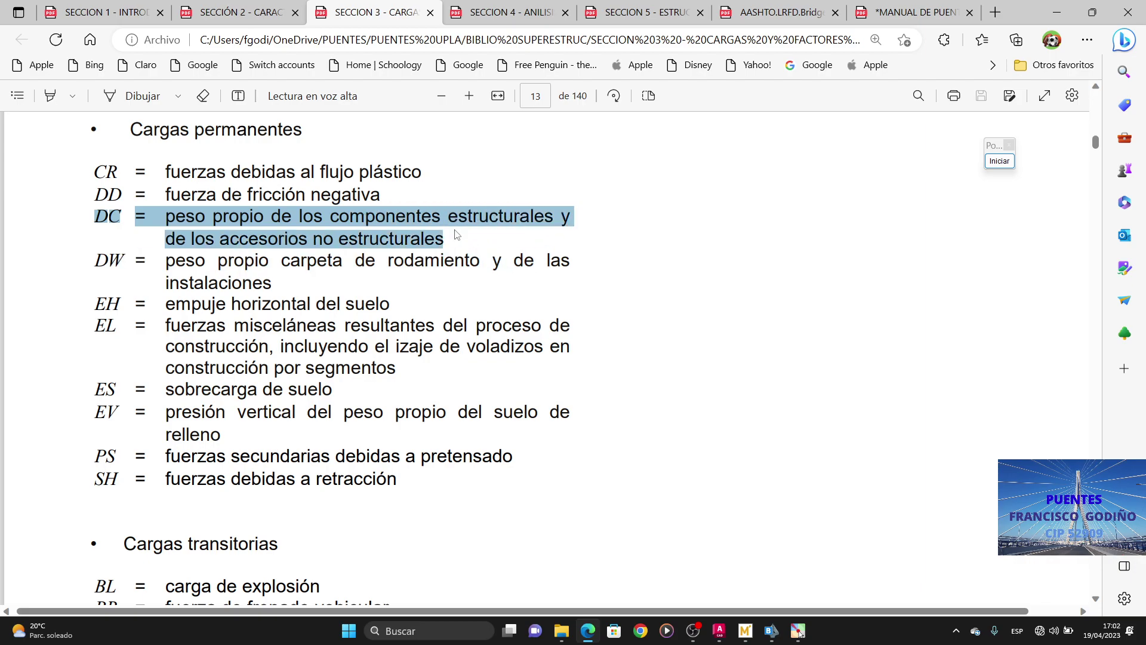
{"action": "left_click_drag", "start_coordinate": [97, 258], "coordinate": [307, 262]}
{"action": "left_click_drag", "start_coordinate": [166, 304], "coordinate": [272, 305]}
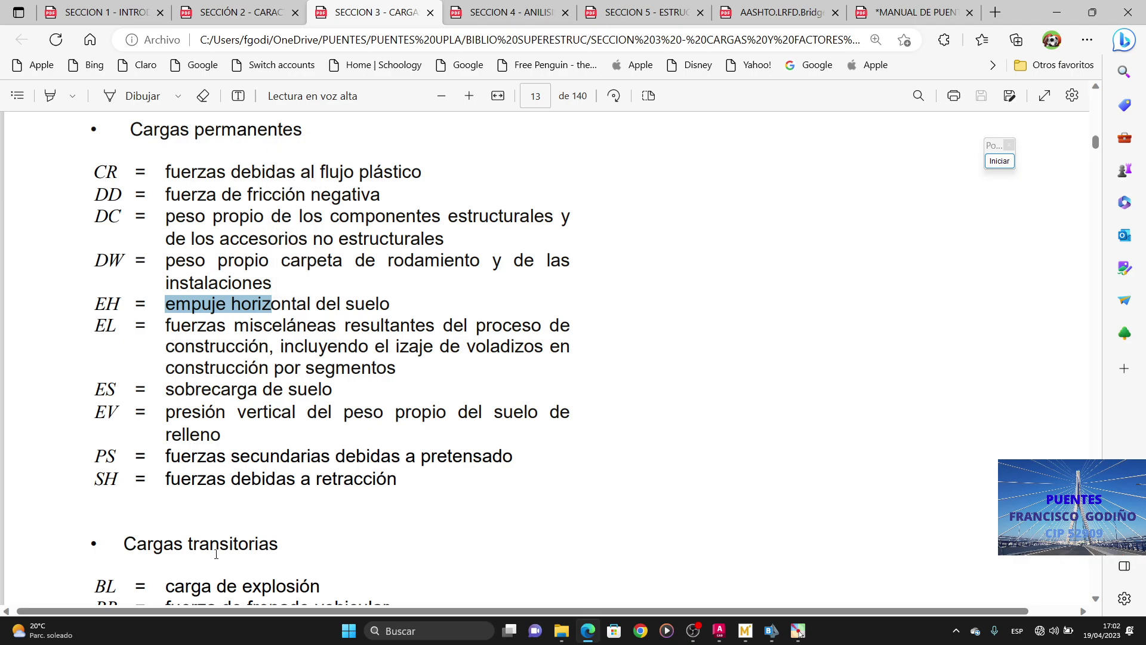
Step: Examine the transient load designations, selecting the LL vehicular live load line, and review the permanent loads list again
{"action": "scroll", "coordinate": [1, 458], "scroll_direction": "down", "scroll_amount": 5}
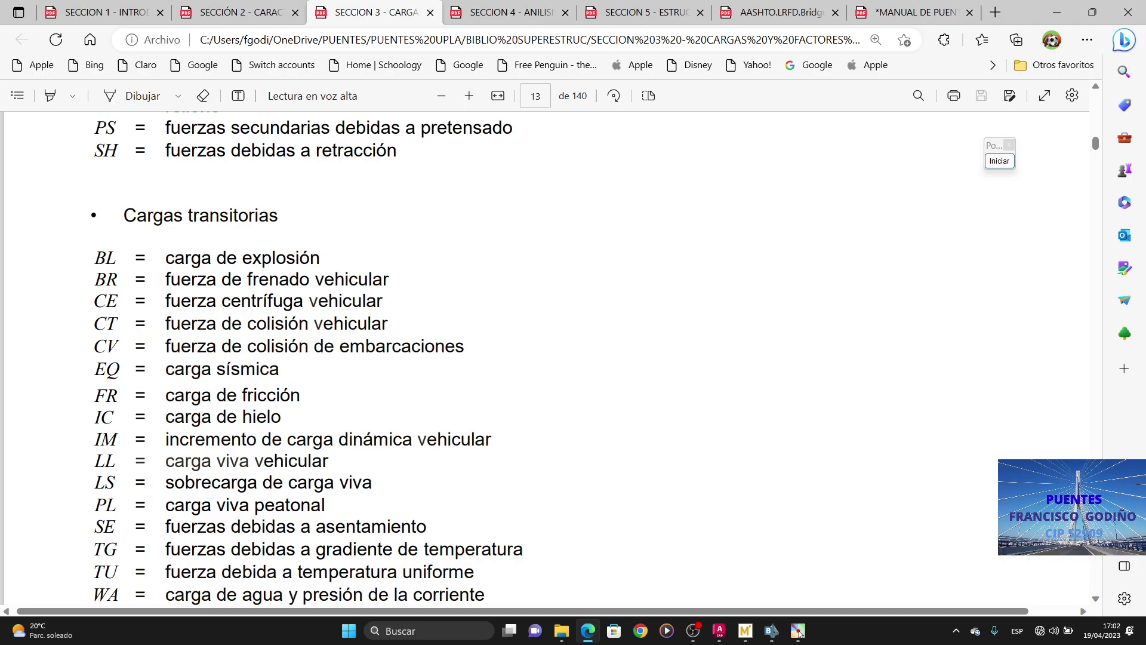
{"action": "left_click_drag", "start_coordinate": [91, 456], "coordinate": [327, 474]}
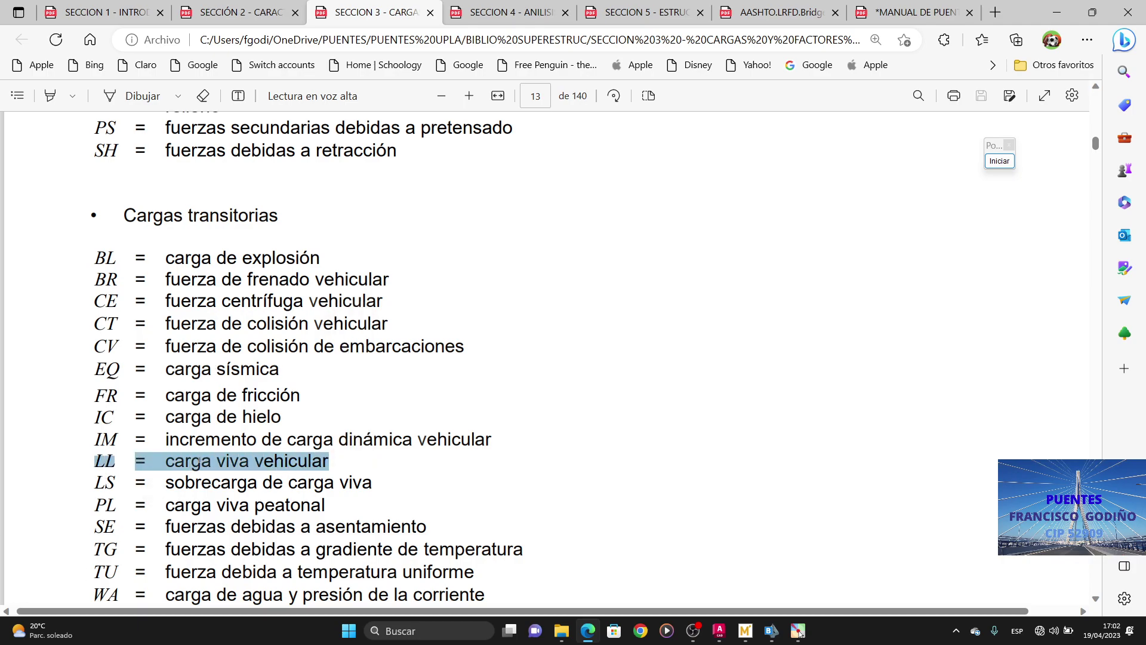
{"action": "scroll", "coordinate": [308, 358], "scroll_direction": "down", "scroll_amount": 3}
{"action": "scroll", "coordinate": [308, 359], "scroll_direction": "up", "scroll_amount": 2}
{"action": "scroll", "coordinate": [308, 358], "scroll_direction": "up", "scroll_amount": 5}
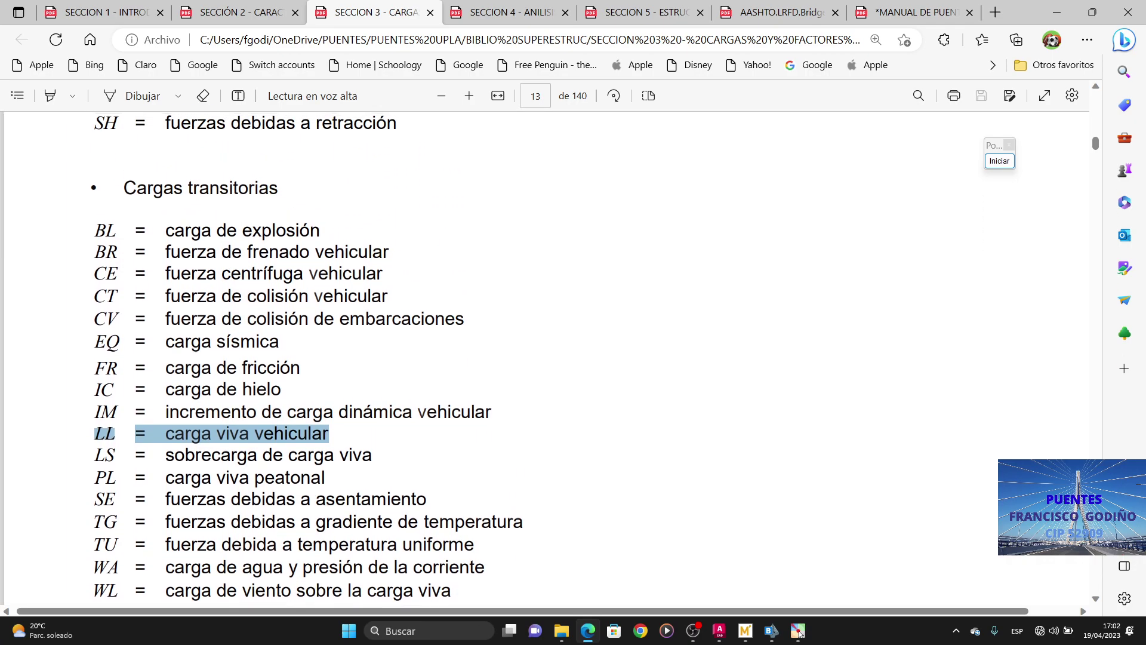
{"action": "scroll", "coordinate": [308, 358], "scroll_direction": "up", "scroll_amount": 10}
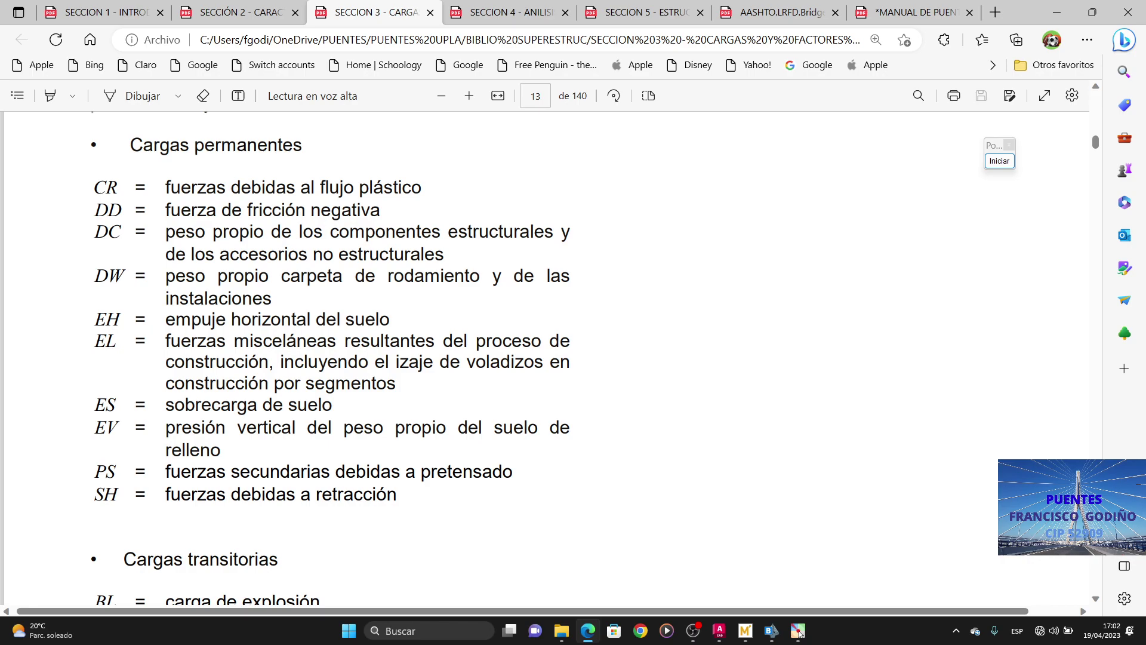
{"action": "scroll", "coordinate": [308, 358], "scroll_direction": "up", "scroll_amount": 3}
{"action": "scroll", "coordinate": [308, 358], "scroll_direction": "down", "scroll_amount": 13}
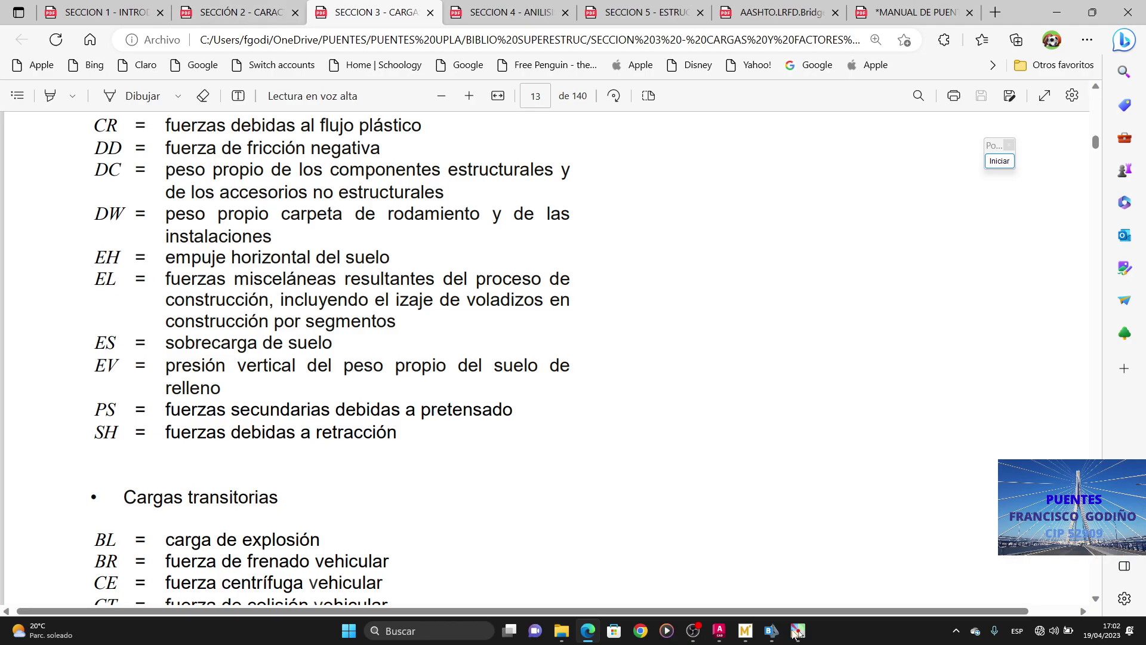
Step: Switch to Mathcad Prime and point out M_DC for the 1 m strip and the M_DC·W product for the entire section
{"action": "left_click", "coordinate": [744, 631]}
{"action": "left_click", "coordinate": [301, 346]}
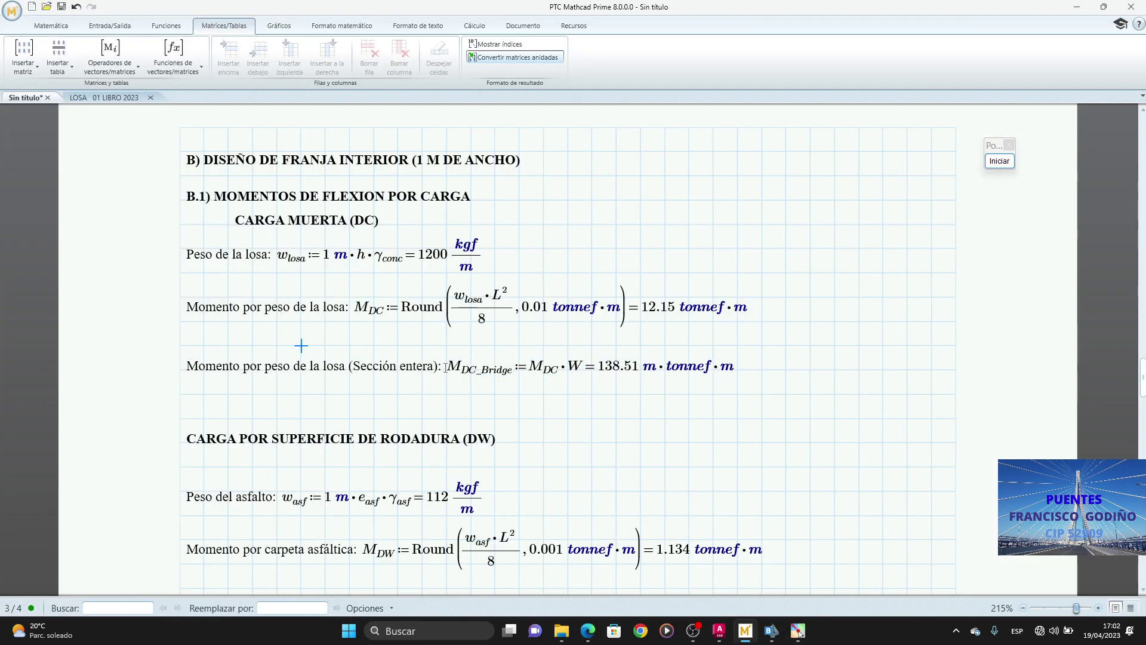
{"action": "left_click", "coordinate": [370, 310]}
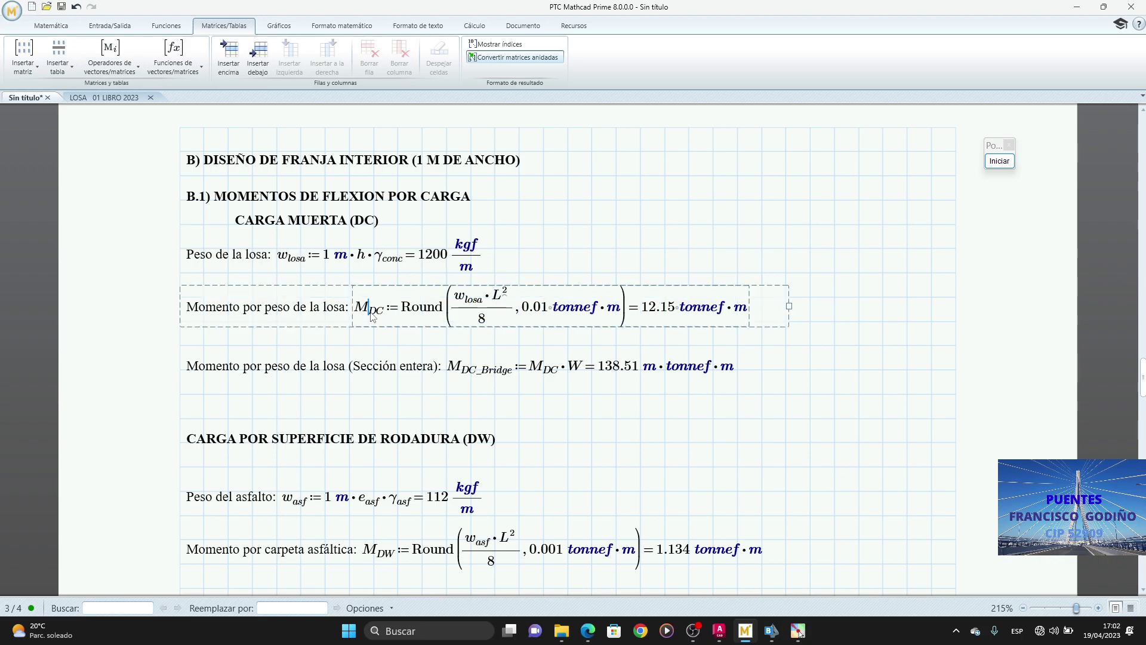
{"action": "left_click", "coordinate": [529, 369]}
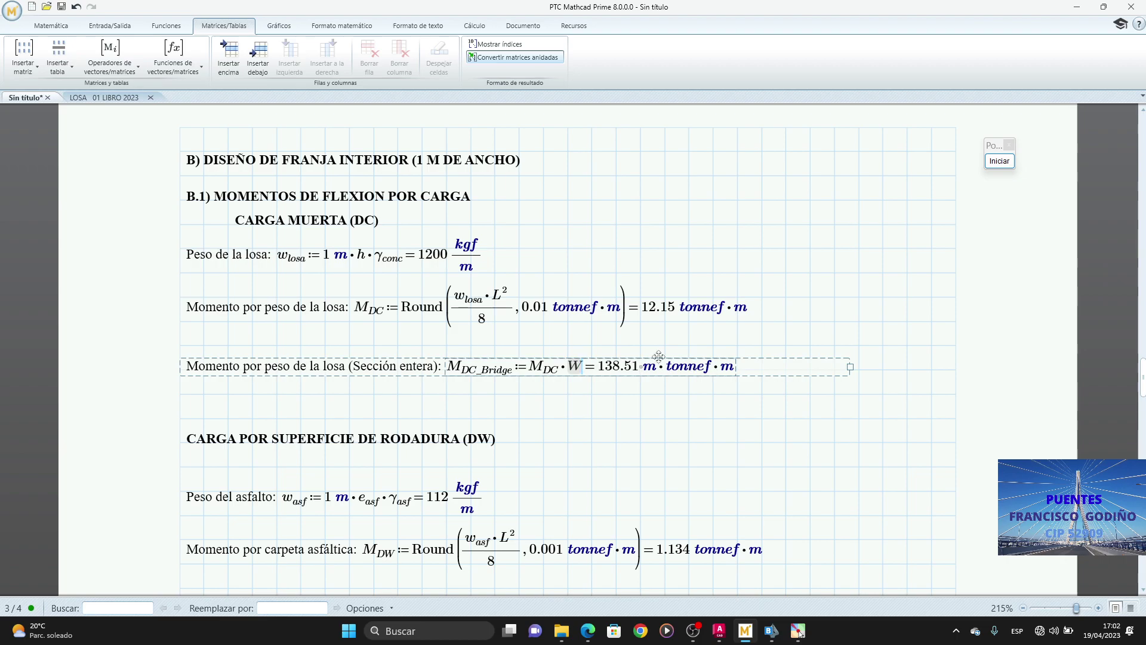
Step: Examine the wearing surface load calculations, selecting the DW designation in the heading
{"action": "left_click", "coordinate": [469, 418]}
{"action": "scroll", "coordinate": [398, 440], "scroll_direction": "down", "scroll_amount": 1}
{"action": "scroll", "coordinate": [398, 440], "scroll_direction": "down", "scroll_amount": 3}
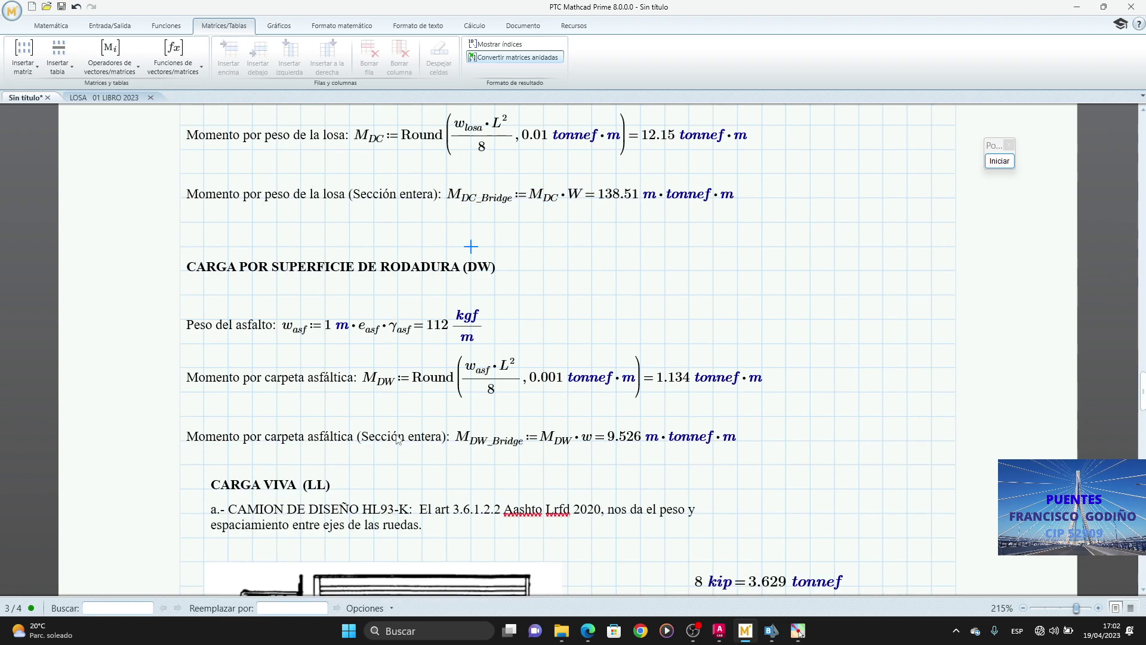
{"action": "left_click_drag", "start_coordinate": [464, 237], "coordinate": [503, 237]}
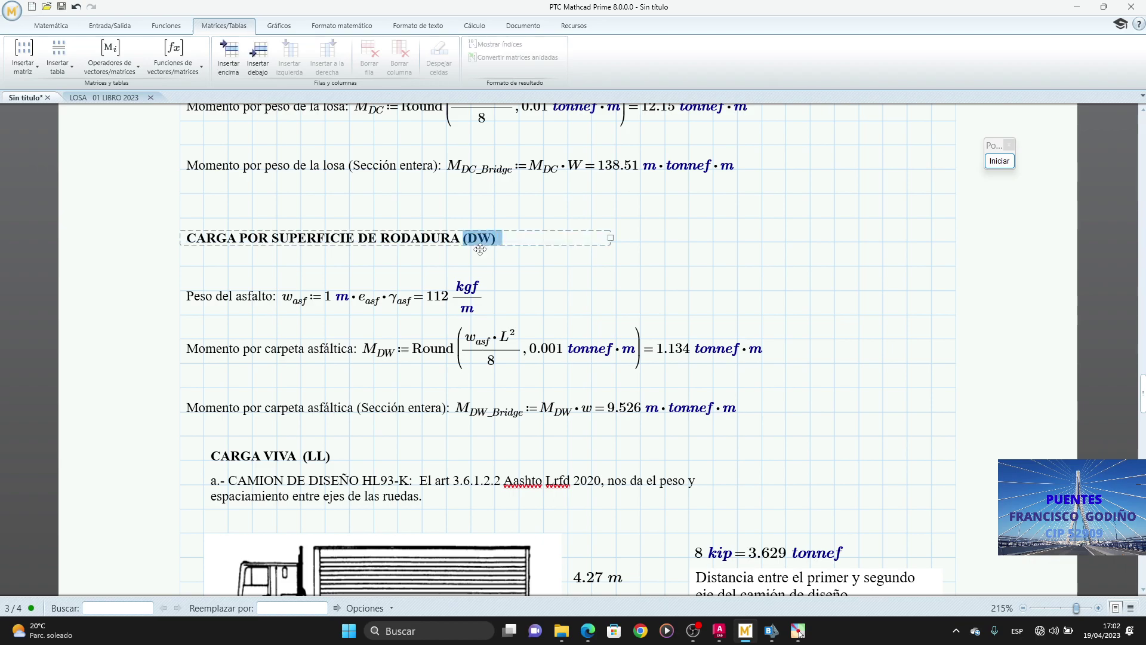
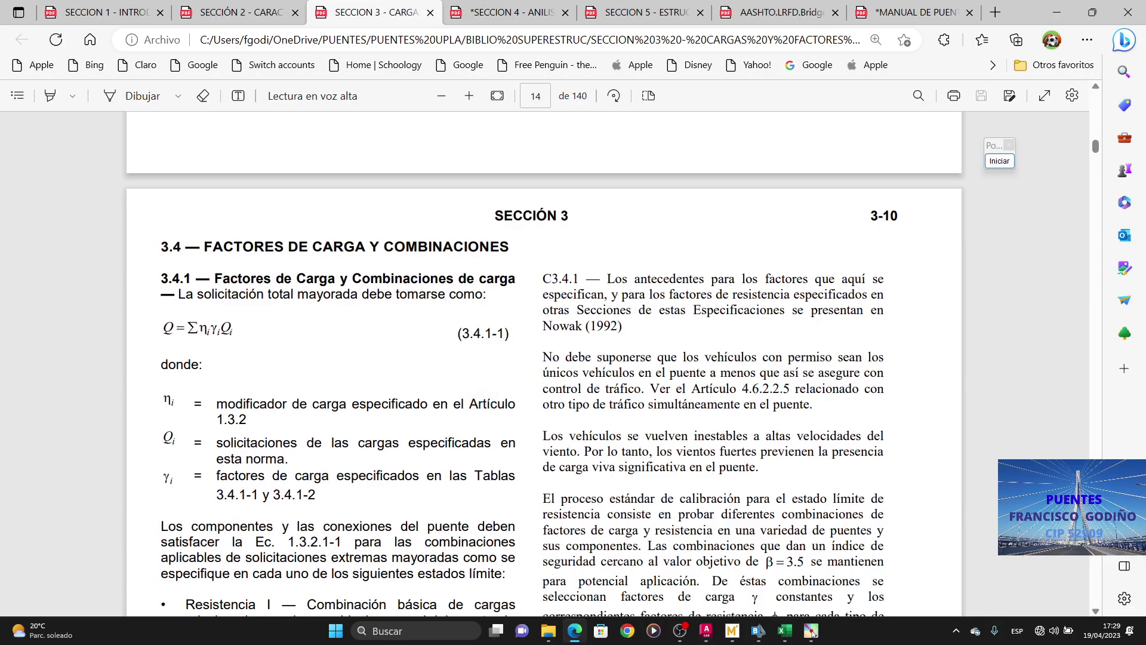
Step: Examine article 3.4.1 on load factors and combinations in the Section 3 PDF, including its equation and the limit states list
{"action": "key", "text": "ctrl+plus"}
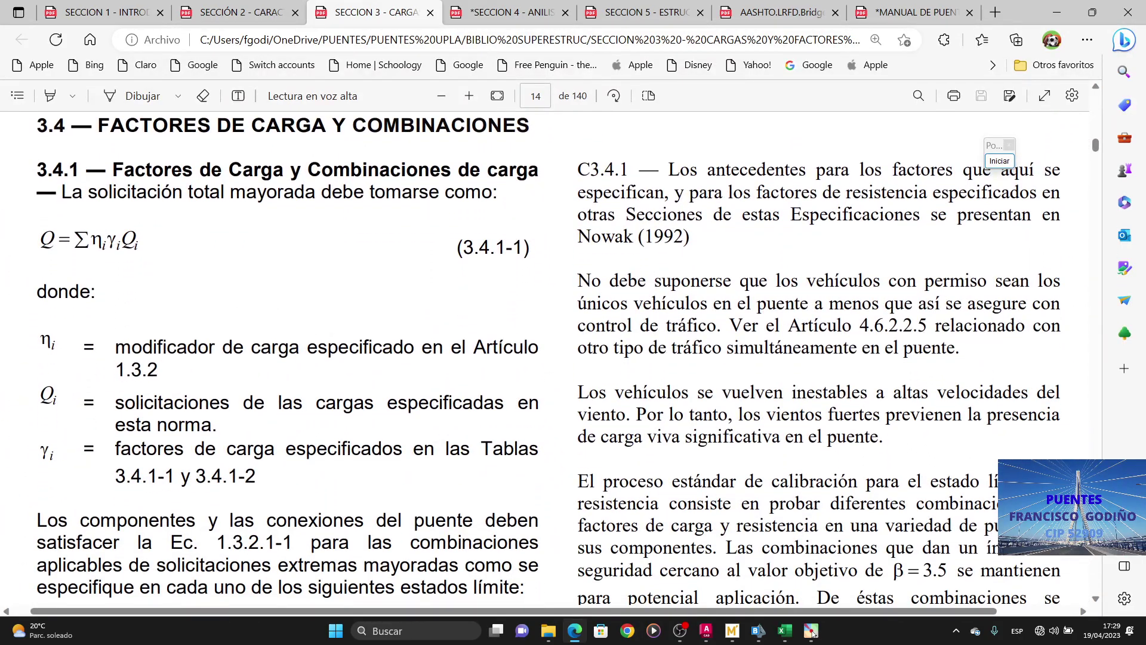
{"action": "key", "text": "ctrl+minus"}
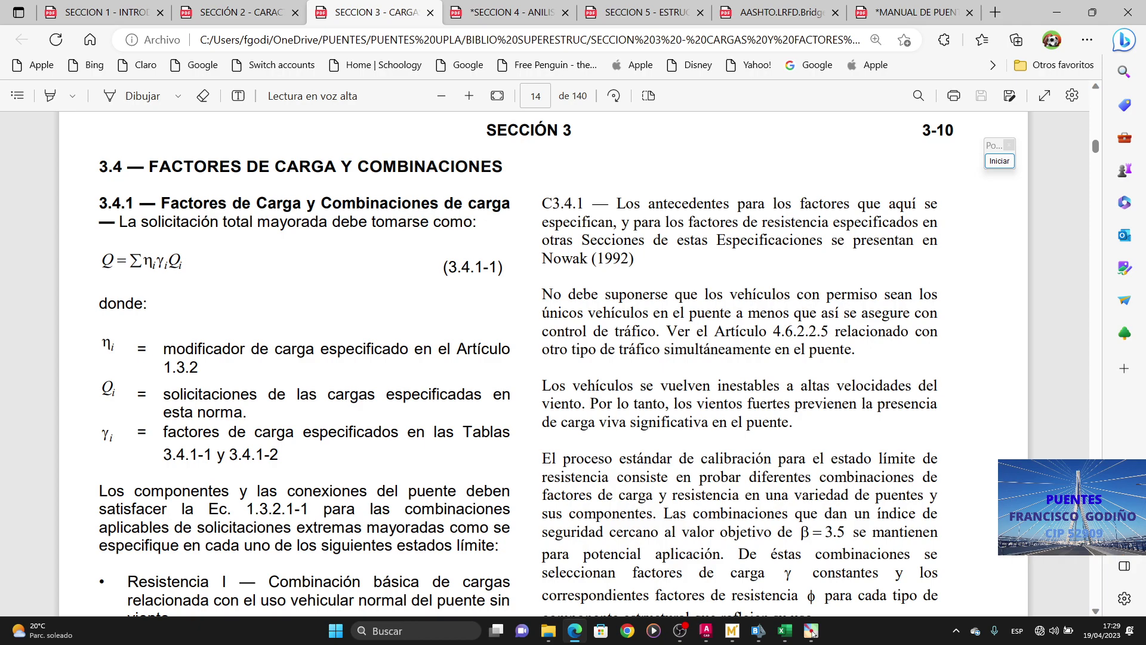
{"action": "scroll", "coordinate": [518, 363], "scroll_direction": "down", "scroll_amount": 7}
{"action": "scroll", "coordinate": [518, 363], "scroll_direction": "up", "scroll_amount": 3}
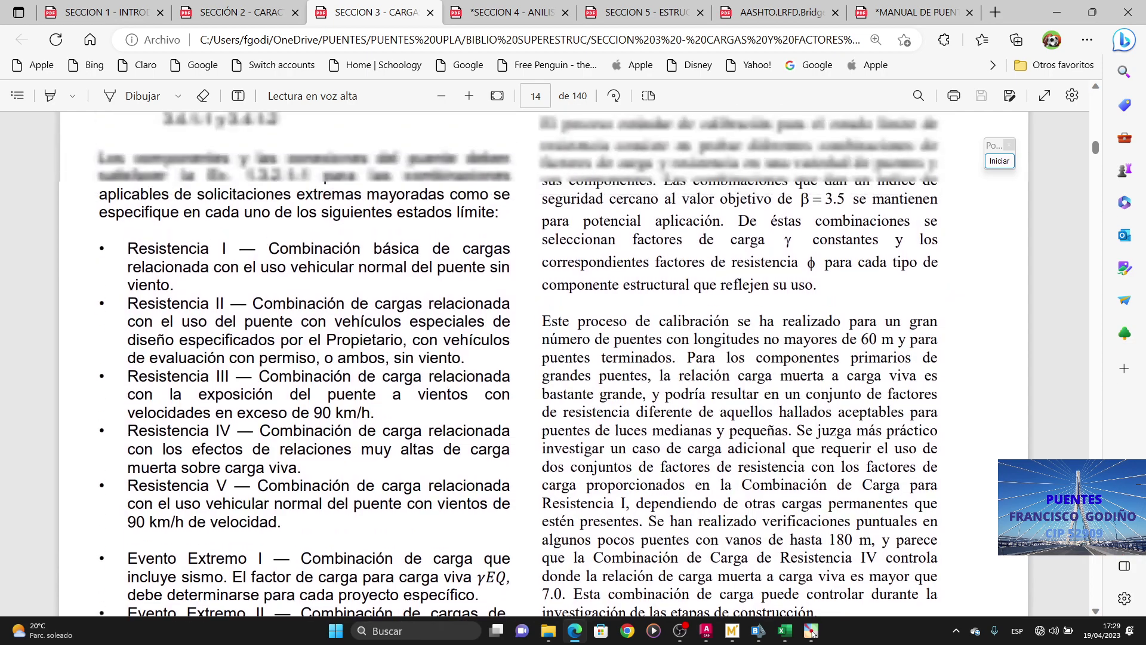
{"action": "scroll", "coordinate": [373, 277], "scroll_direction": "up", "scroll_amount": 4}
{"action": "scroll", "coordinate": [373, 277], "scroll_direction": "down", "scroll_amount": 2}
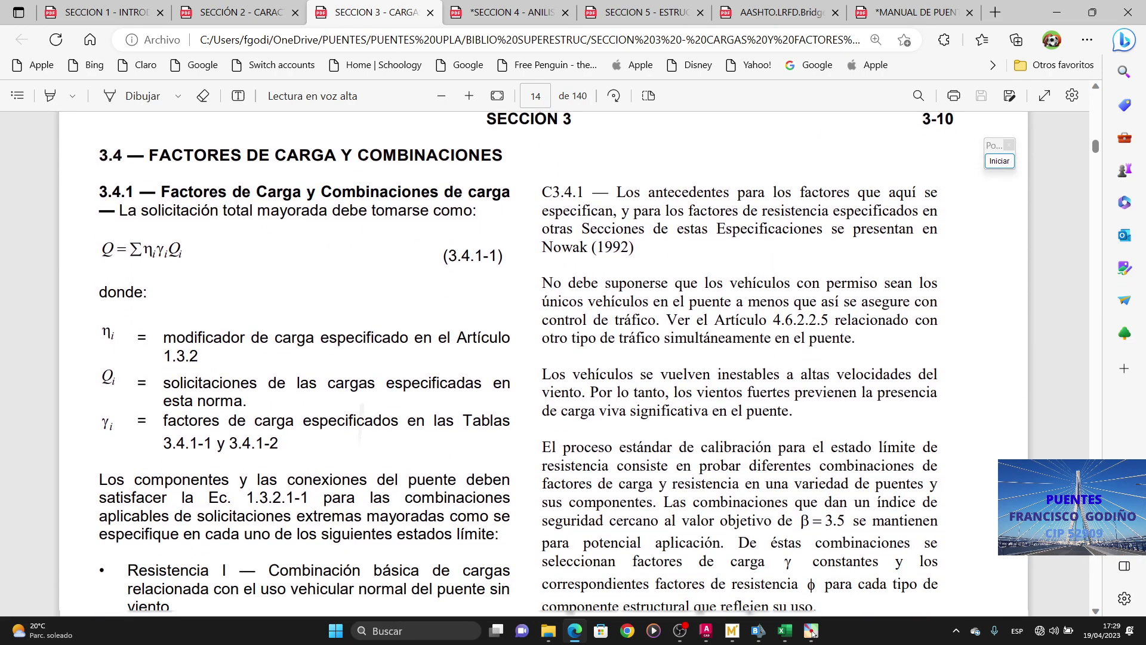
{"action": "scroll", "coordinate": [373, 278], "scroll_direction": "down", "scroll_amount": 1}
{"action": "scroll", "coordinate": [373, 278], "scroll_direction": "down", "scroll_amount": 4}
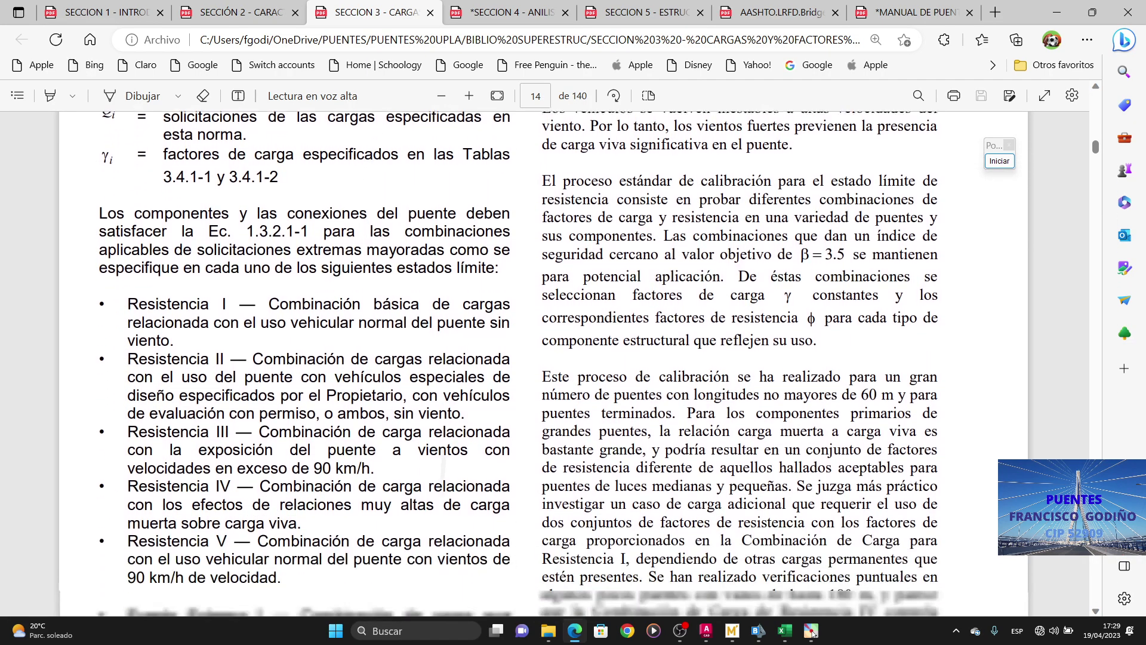
{"action": "scroll", "coordinate": [373, 277], "scroll_direction": "up", "scroll_amount": 1}
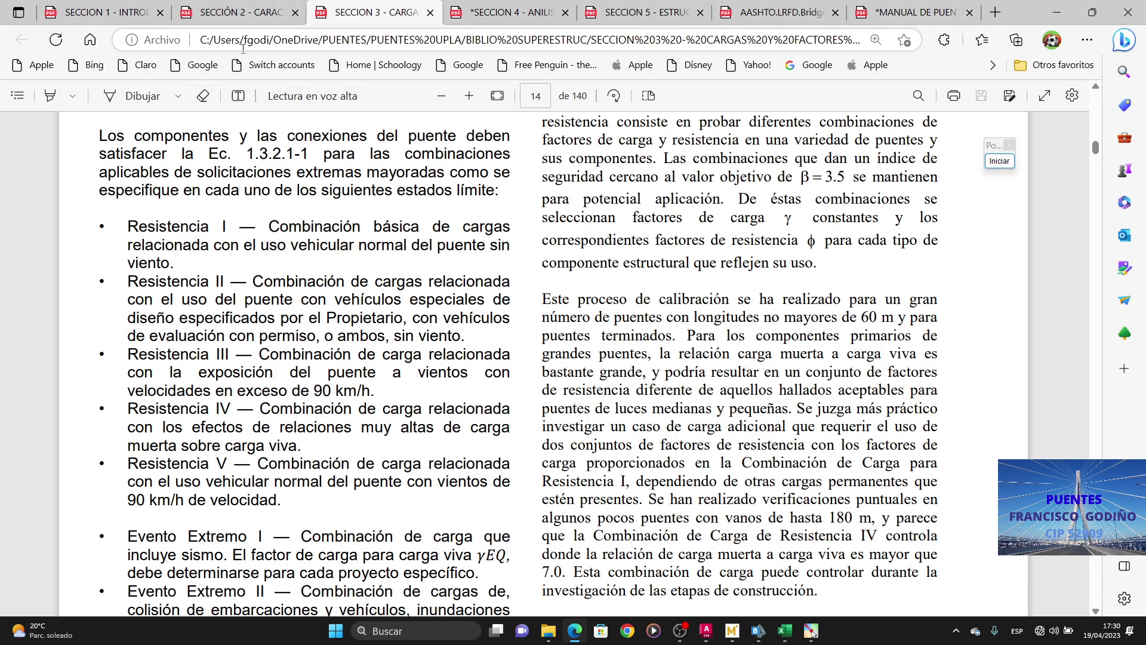
Step: Highlight the Resistencia I, II, III, IV and V limit state names in yellow in the load combinations list
{"action": "left_click", "coordinate": [50, 95]}
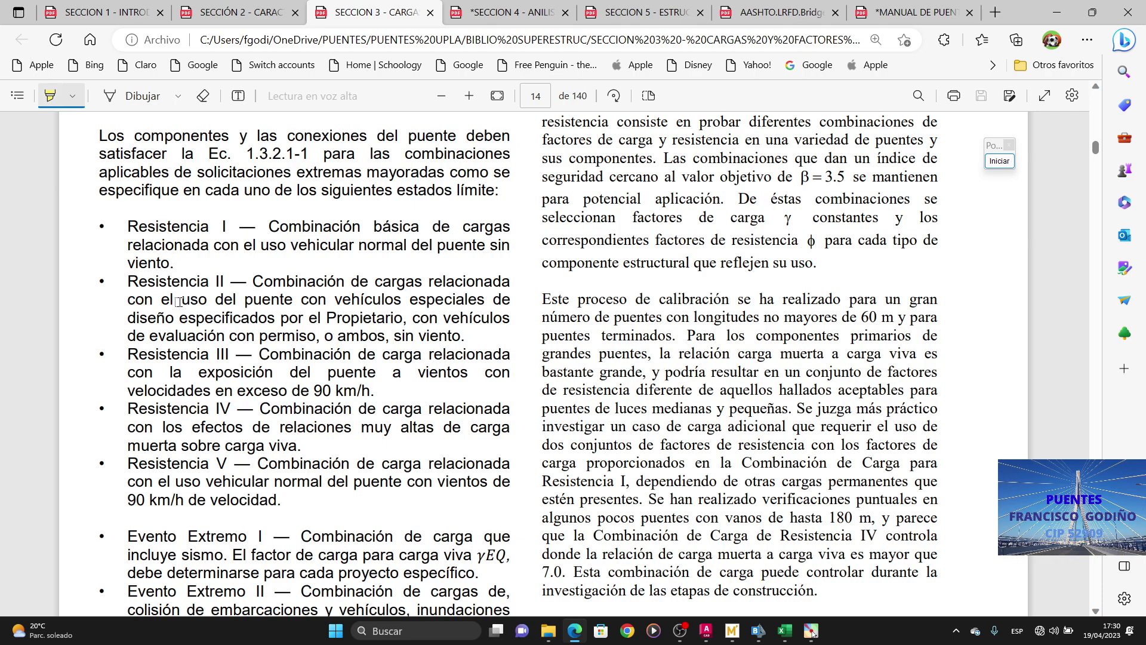
{"action": "left_click_drag", "start_coordinate": [127, 226], "coordinate": [227, 227]}
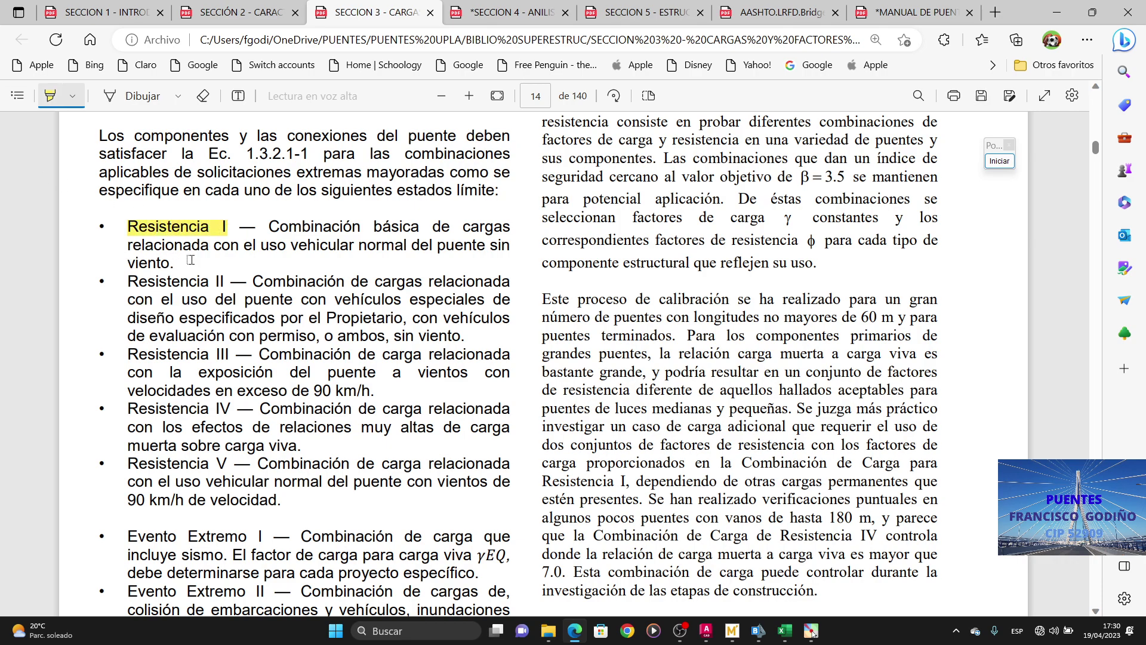
{"action": "left_click_drag", "start_coordinate": [127, 282], "coordinate": [224, 282]}
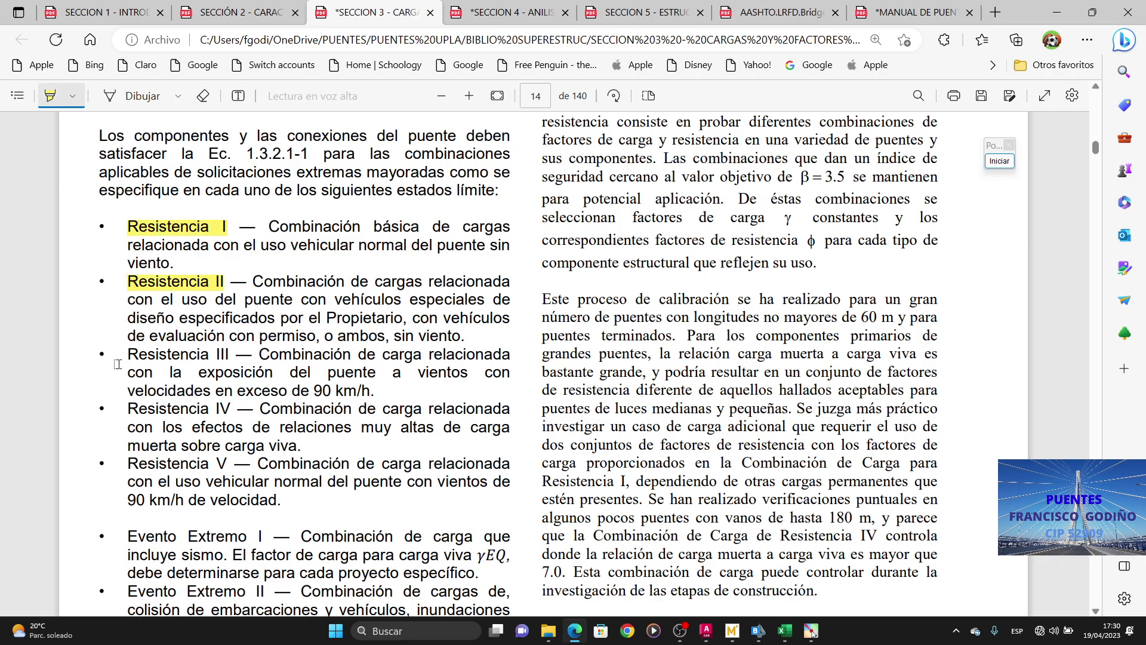
{"action": "left_click_drag", "start_coordinate": [126, 354], "coordinate": [229, 354]}
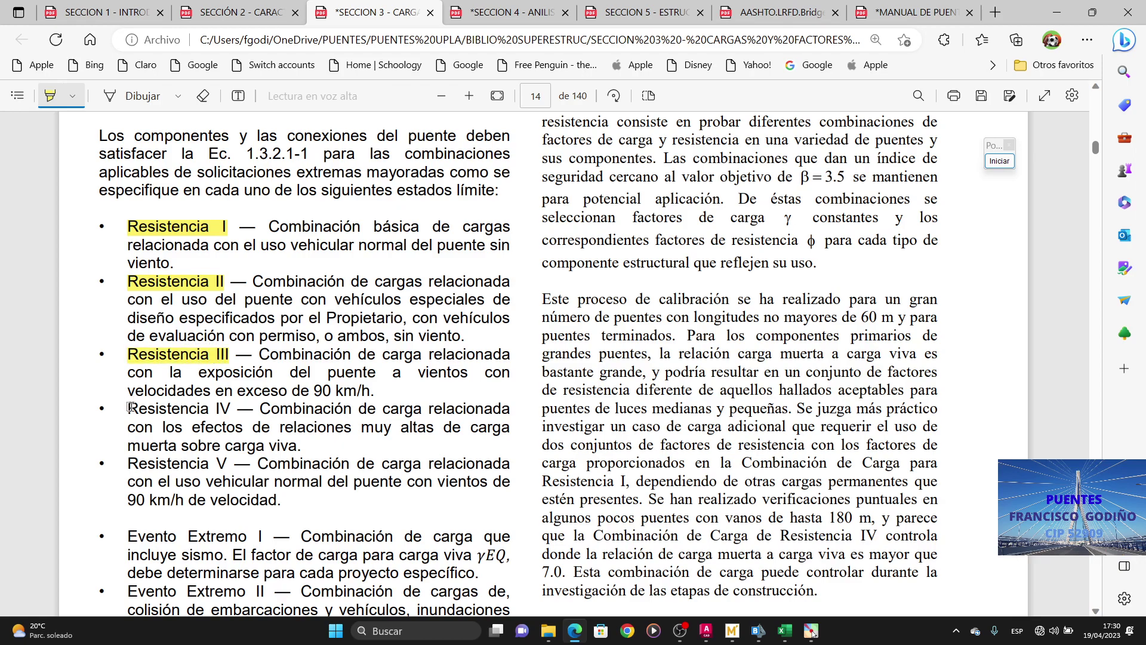
{"action": "left_click_drag", "start_coordinate": [129, 408], "coordinate": [239, 408]}
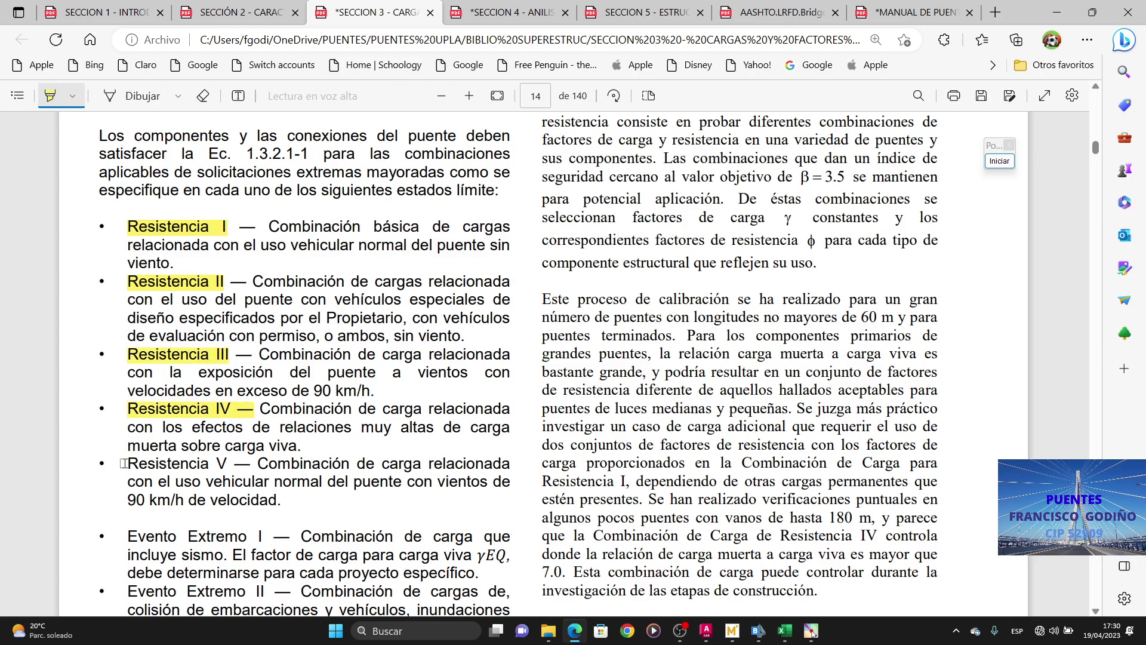
{"action": "left_click_drag", "start_coordinate": [122, 463], "coordinate": [250, 464]}
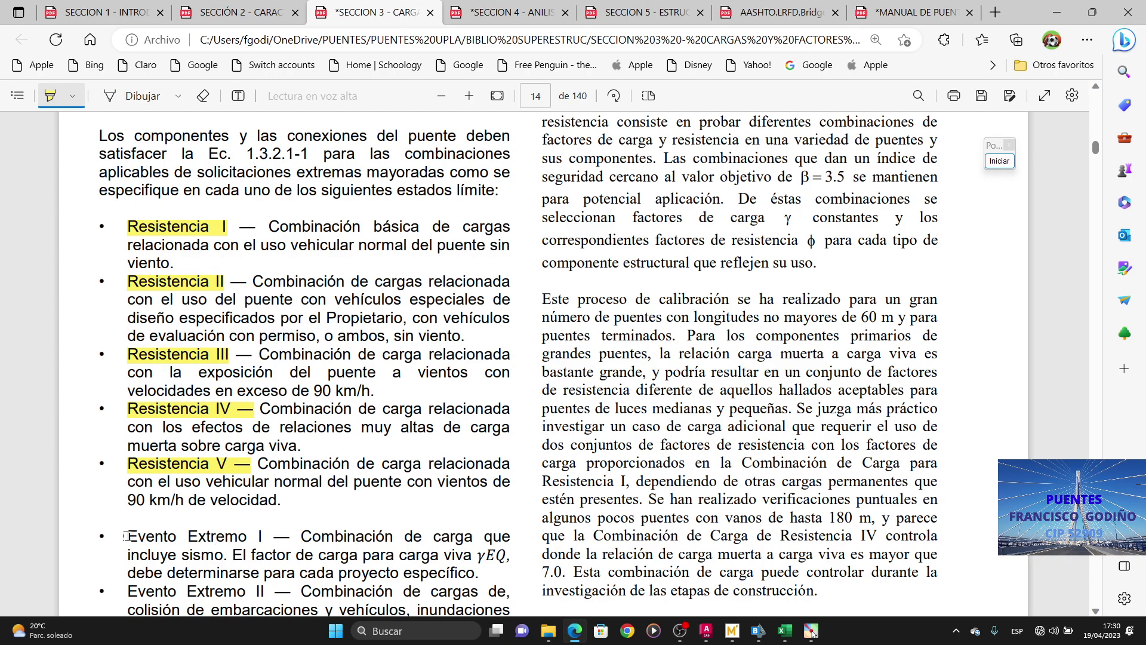
Step: Highlight the Evento Extremo I, Evento Extremo II and Servicio I limit state names in the list
{"action": "left_click_drag", "start_coordinate": [126, 535], "coordinate": [263, 536]}
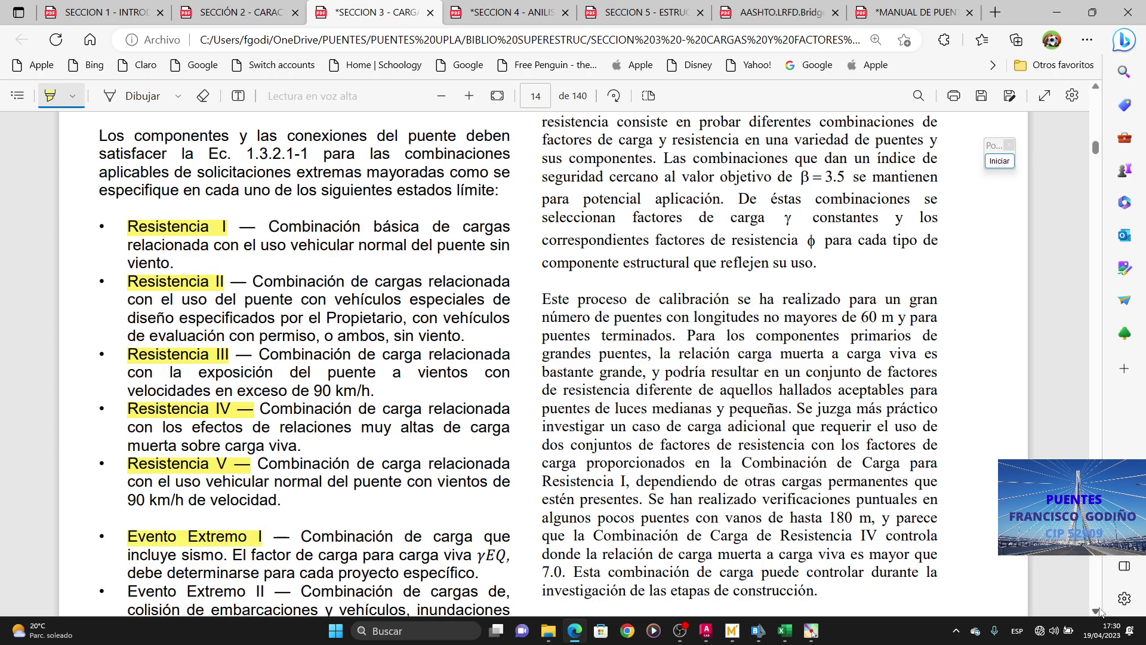
{"action": "scroll", "coordinate": [1100, 610], "scroll_direction": "down", "scroll_amount": 5}
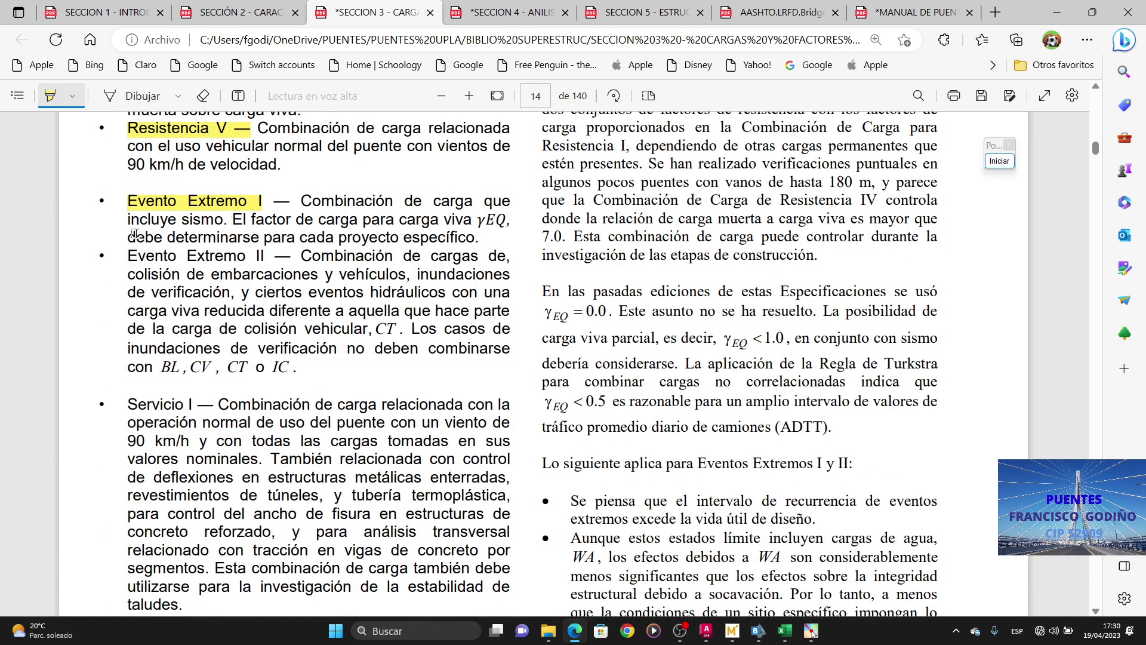
{"action": "left_click_drag", "start_coordinate": [126, 256], "coordinate": [265, 257]}
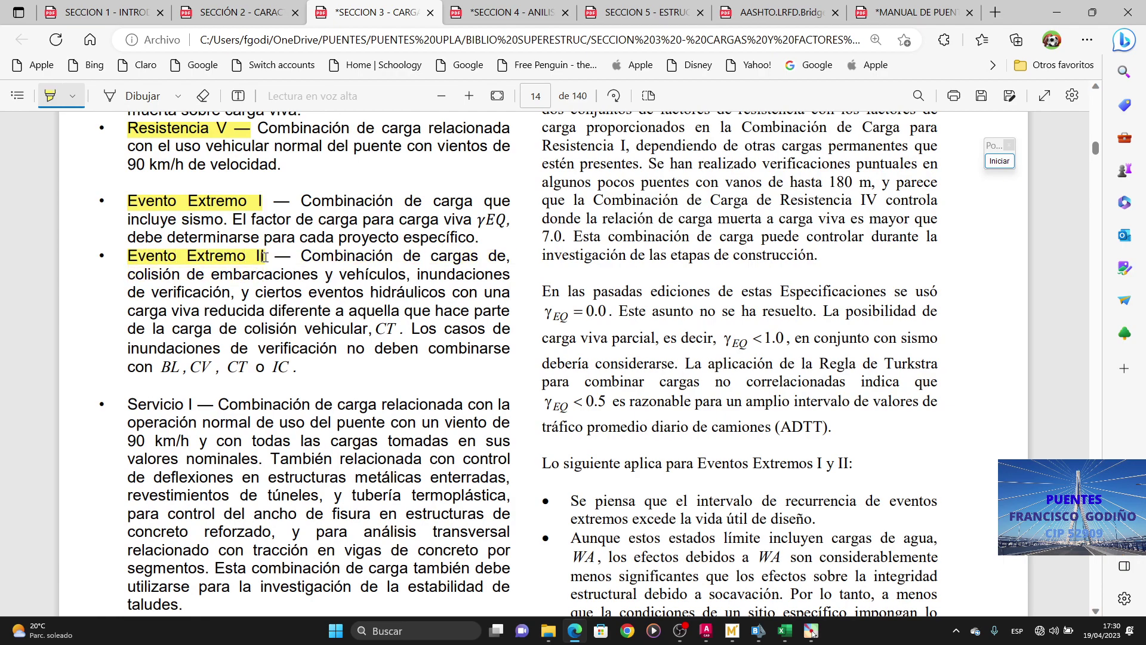
{"action": "left_click_drag", "start_coordinate": [126, 405], "coordinate": [213, 405]}
Step: Highlight the Servicio II, III and IV and Fatiga I and II limit state names, and leave highlighting mode
{"action": "scroll", "coordinate": [213, 456], "scroll_direction": "down", "scroll_amount": 9}
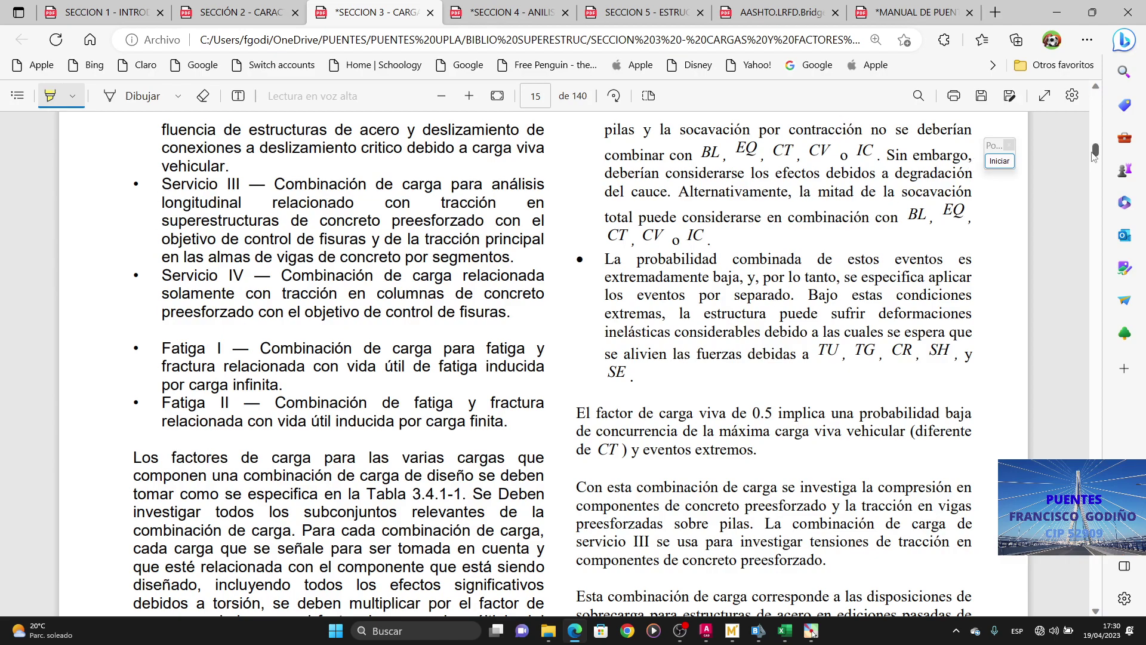
{"action": "scroll", "coordinate": [1097, 156], "scroll_direction": "up", "scroll_amount": 12}
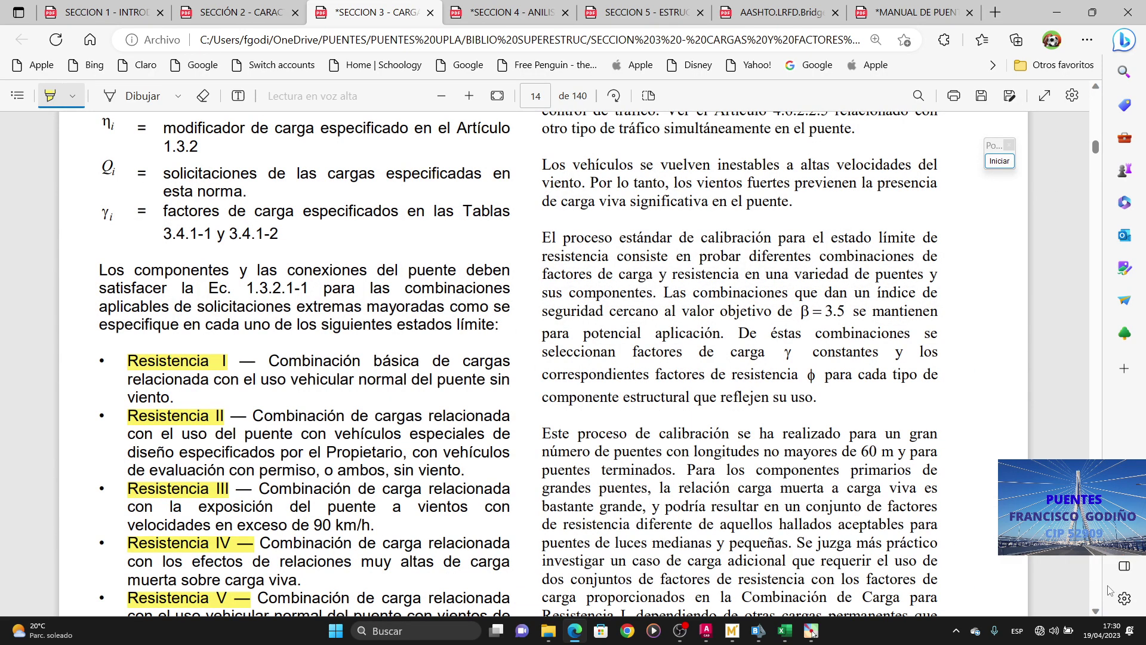
{"action": "scroll", "coordinate": [1097, 615], "scroll_direction": "down", "scroll_amount": 6}
{"action": "scroll", "coordinate": [1097, 615], "scroll_direction": "down", "scroll_amount": 12}
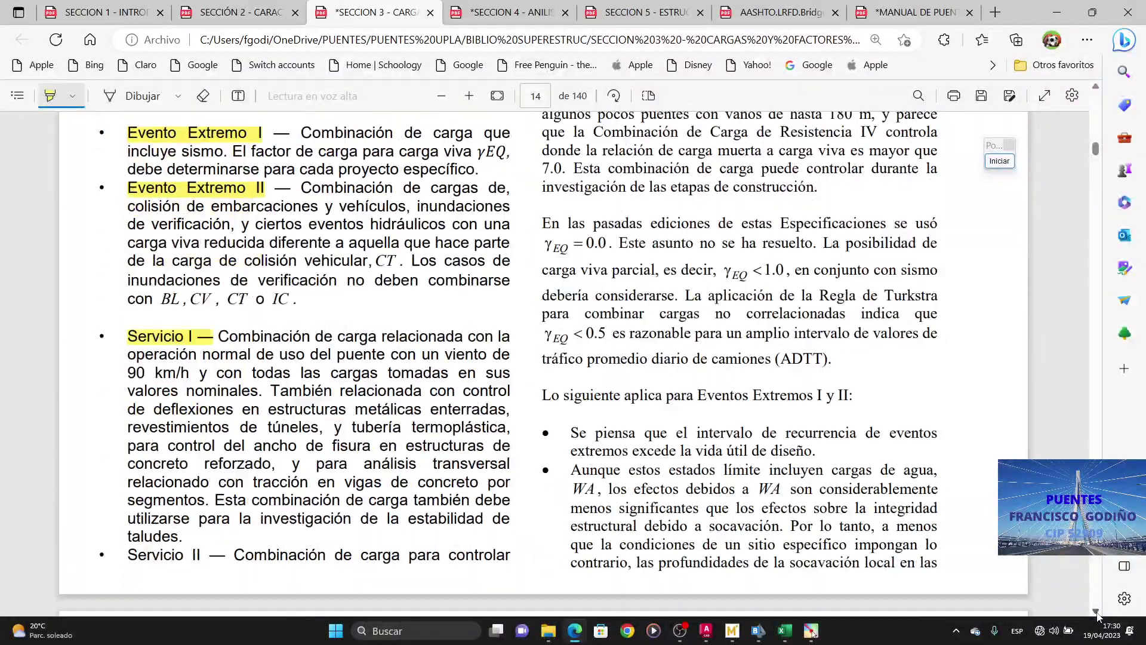
{"action": "scroll", "coordinate": [1097, 615], "scroll_direction": "down", "scroll_amount": 2}
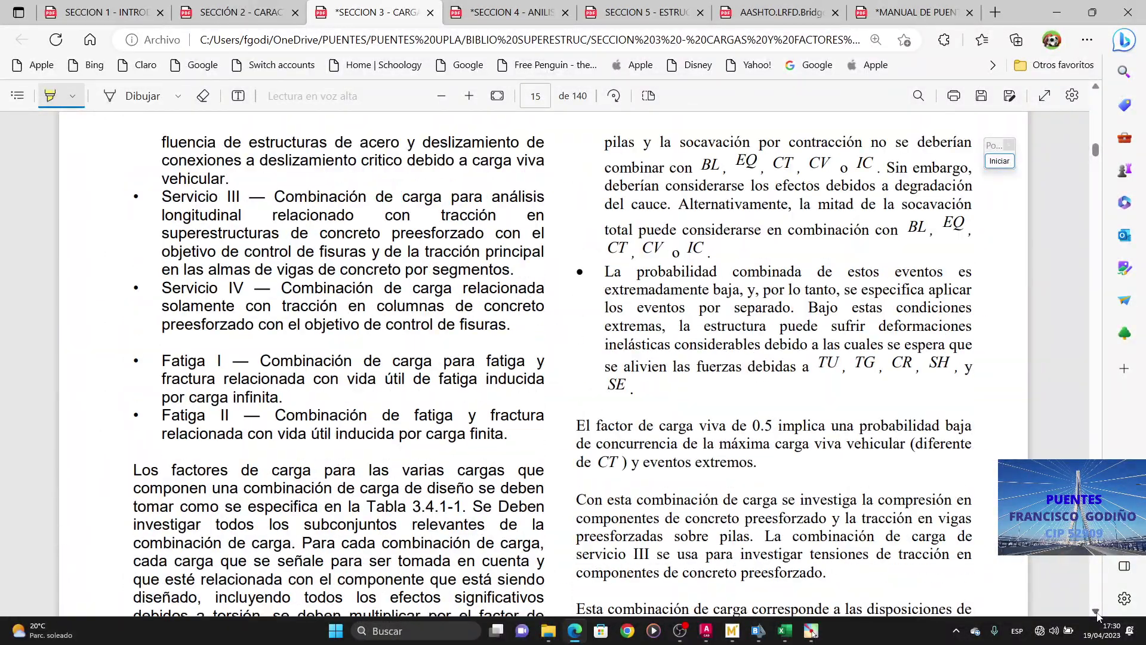
{"action": "scroll", "coordinate": [1097, 91], "scroll_direction": "up", "scroll_amount": 4}
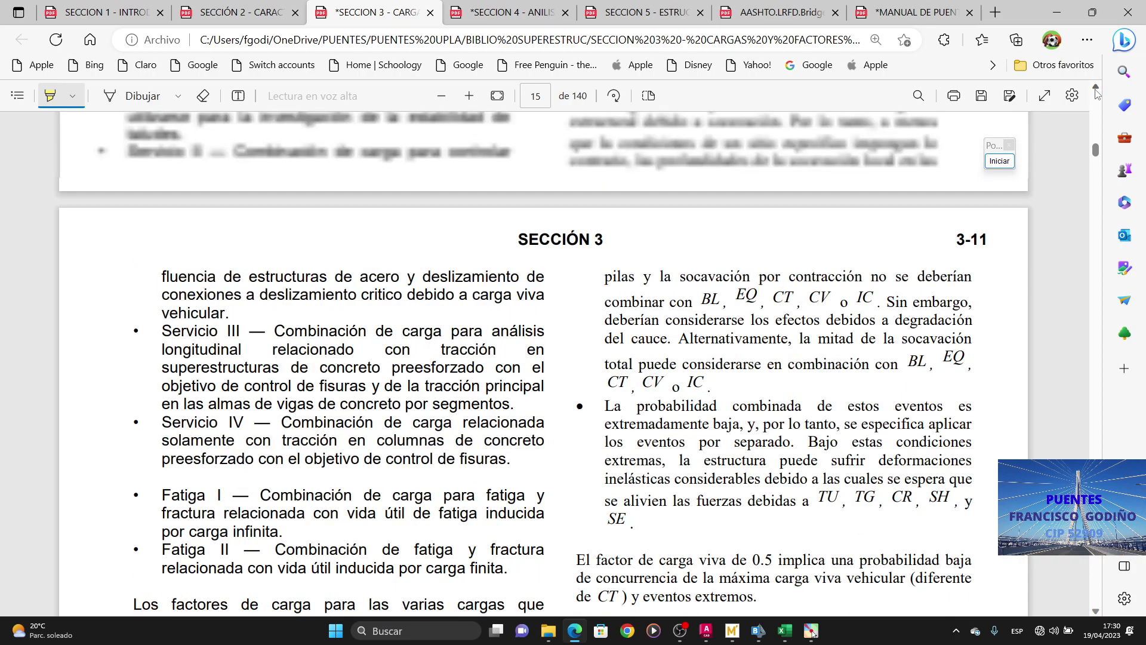
{"action": "left_click_drag", "start_coordinate": [128, 153], "coordinate": [203, 154]}
{"action": "left_click_drag", "start_coordinate": [161, 332], "coordinate": [244, 338]}
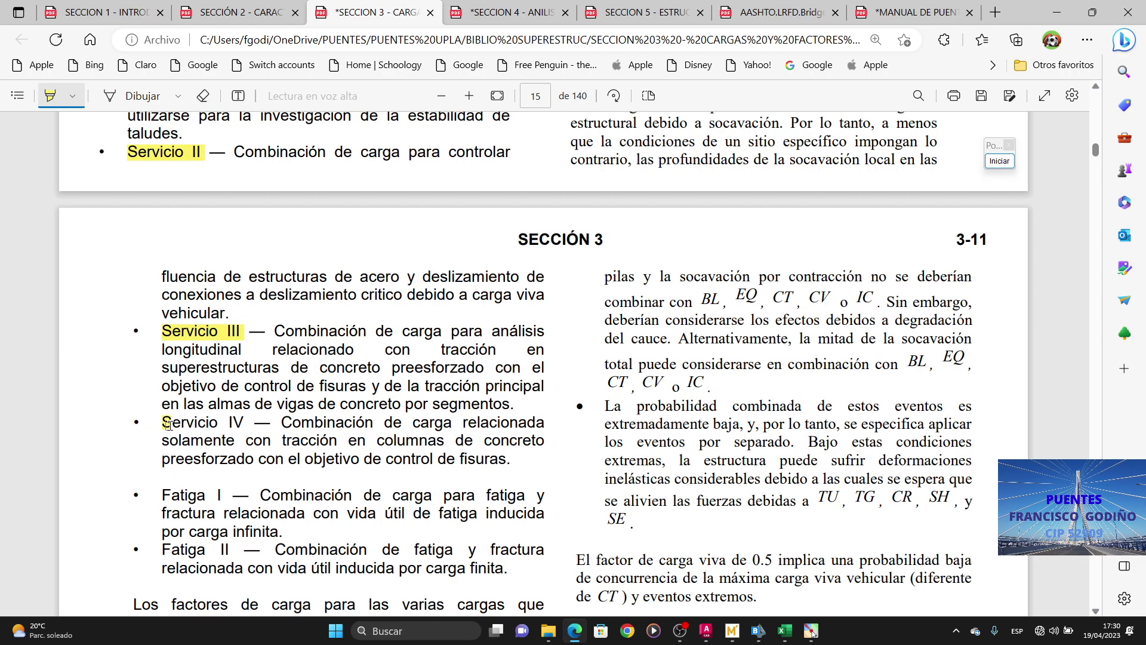
{"action": "left_click_drag", "start_coordinate": [162, 424], "coordinate": [252, 423]}
{"action": "left_click_drag", "start_coordinate": [159, 495], "coordinate": [249, 495]}
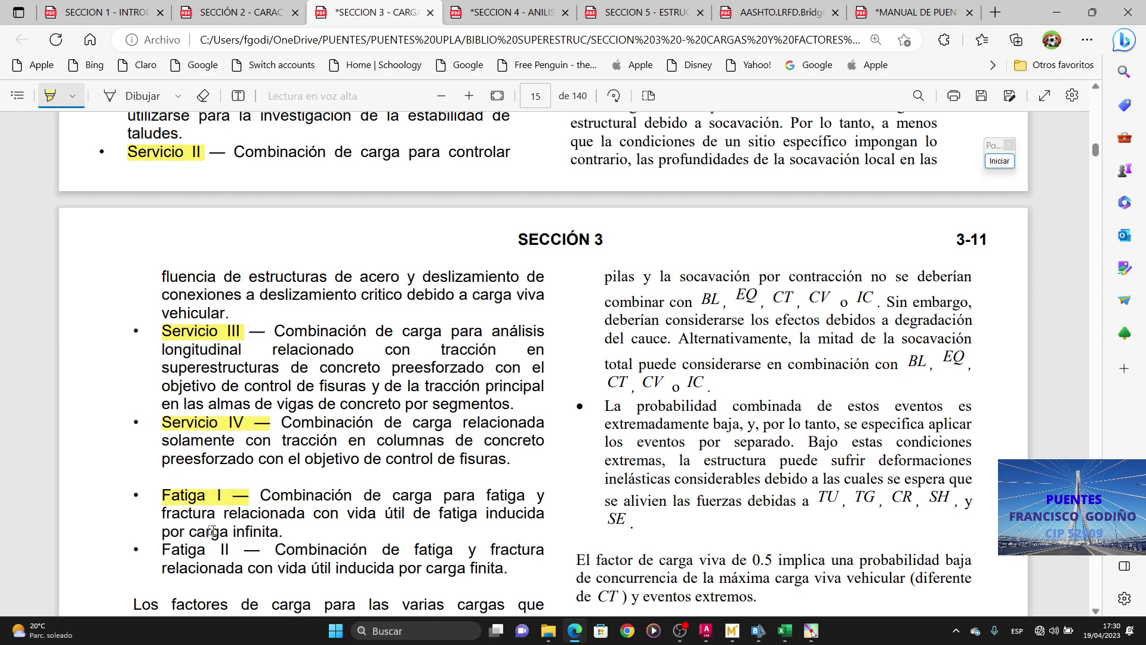
{"action": "left_click_drag", "start_coordinate": [155, 550], "coordinate": [234, 551]}
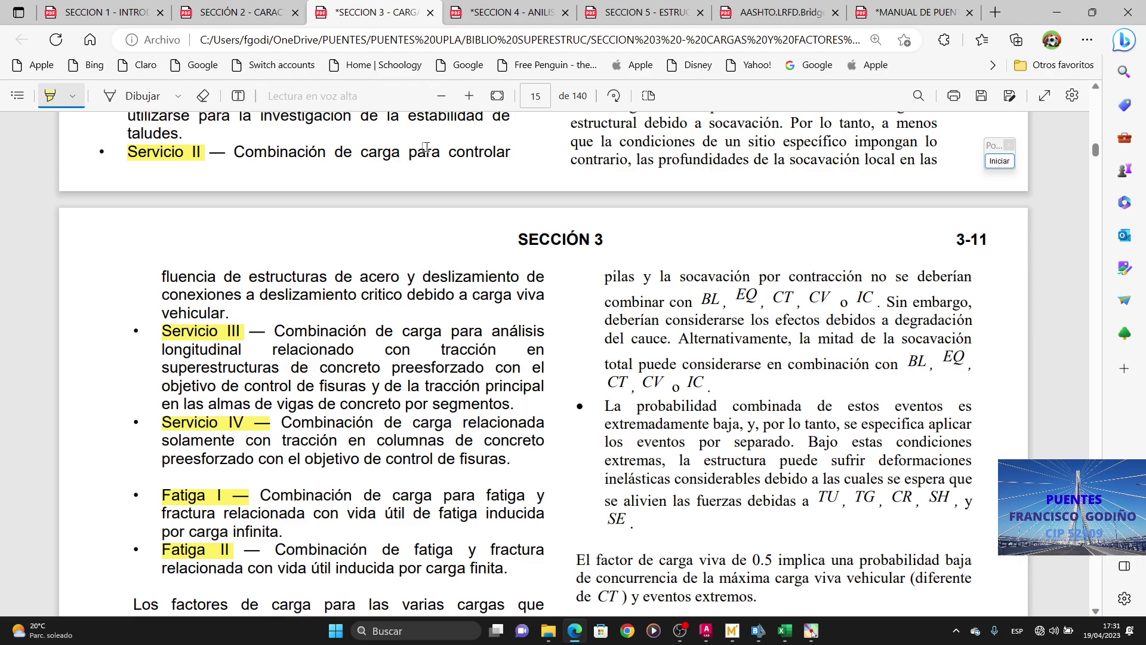
{"action": "key", "text": "Escape"}
Step: Enlarge the limit states list and erase the highlights from Resistencia II through V, keeping Resistencia I marked
{"action": "scroll", "coordinate": [447, 148], "scroll_direction": "up", "scroll_amount": 4}
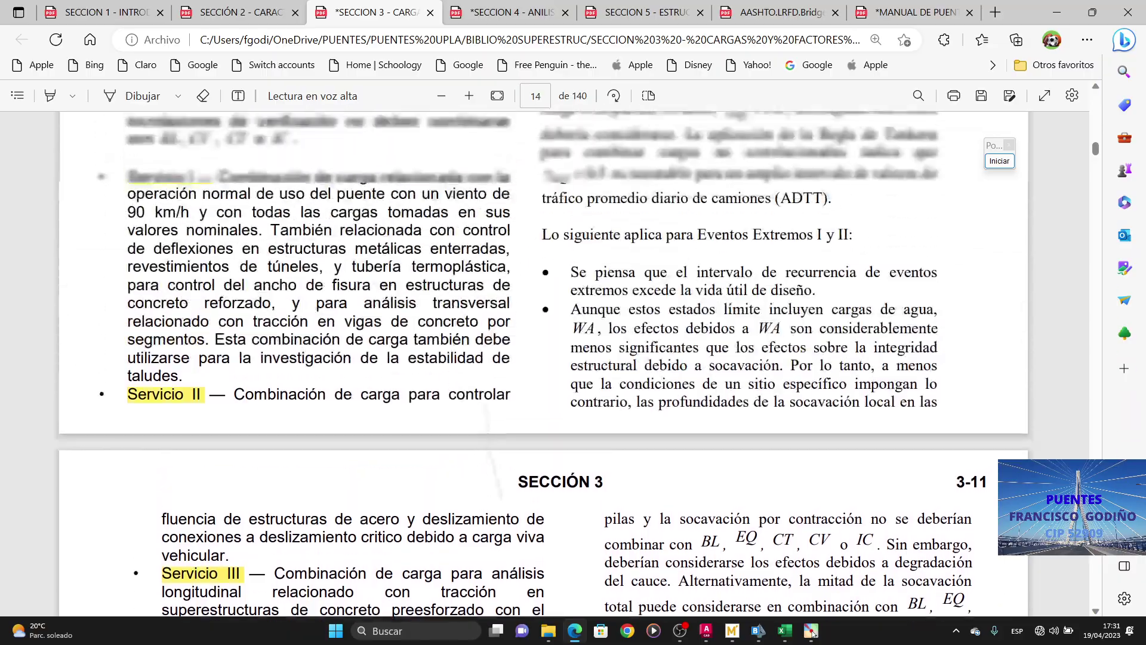
{"action": "scroll", "coordinate": [500, 361], "scroll_direction": "up", "scroll_amount": 10}
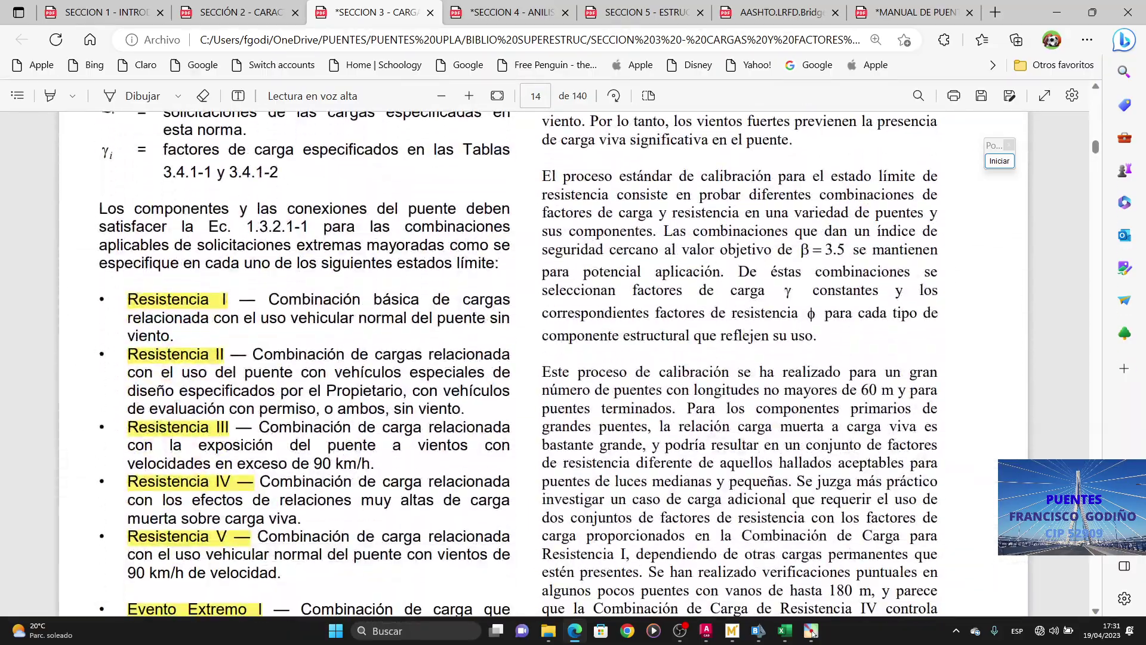
{"action": "scroll", "coordinate": [573, 358], "scroll_direction": "up", "scroll_amount": 2}
{"action": "scroll", "coordinate": [573, 358], "scroll_direction": "down", "scroll_amount": 3}
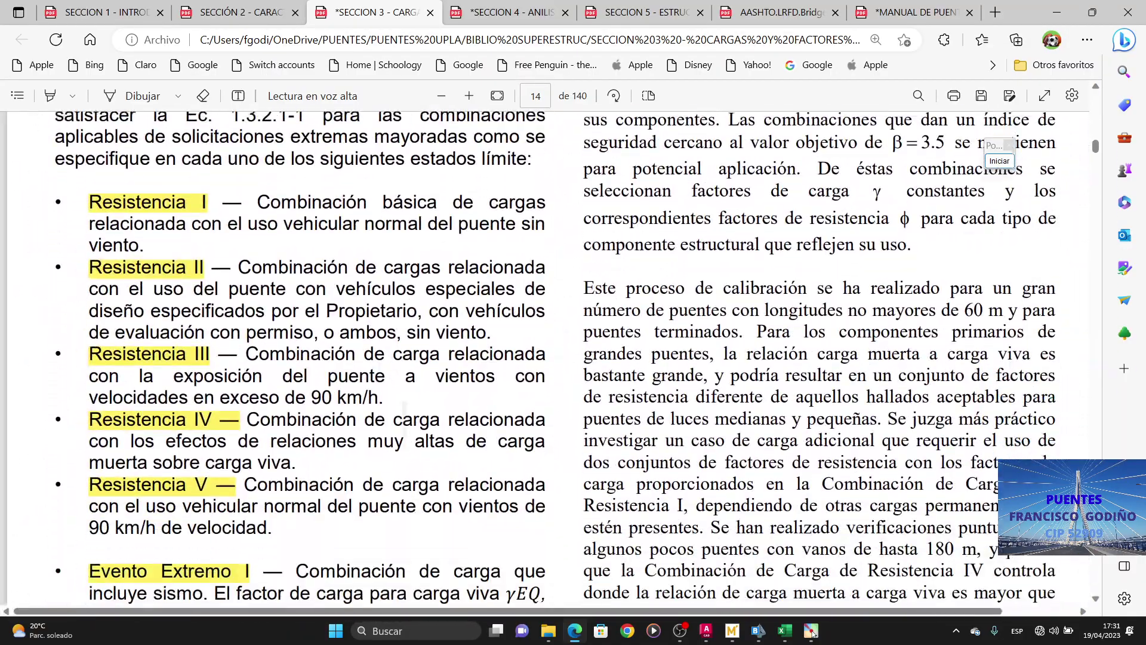
{"action": "scroll", "coordinate": [573, 358], "scroll_direction": "up", "scroll_amount": 2}
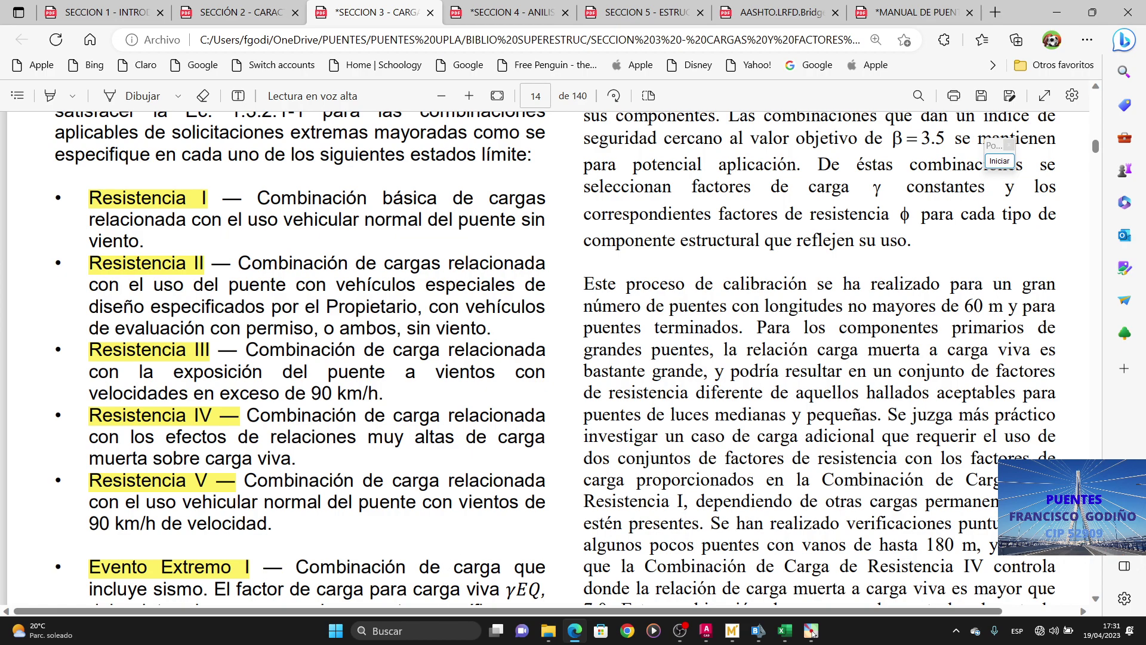
{"action": "left_click", "coordinate": [204, 96]}
{"action": "left_click_drag", "start_coordinate": [149, 243], "coordinate": [169, 505]}
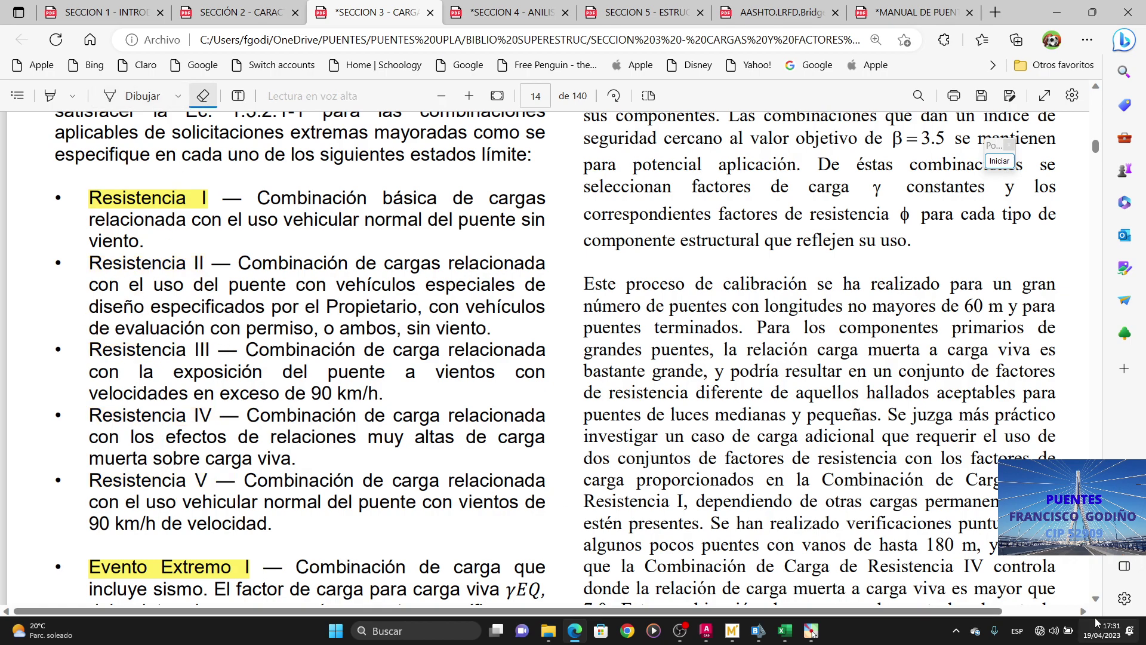
Step: Erase the highlights from Evento Extremo I and Evento Extremo II
{"action": "scroll", "coordinate": [702, 398], "scroll_direction": "down", "scroll_amount": 4}
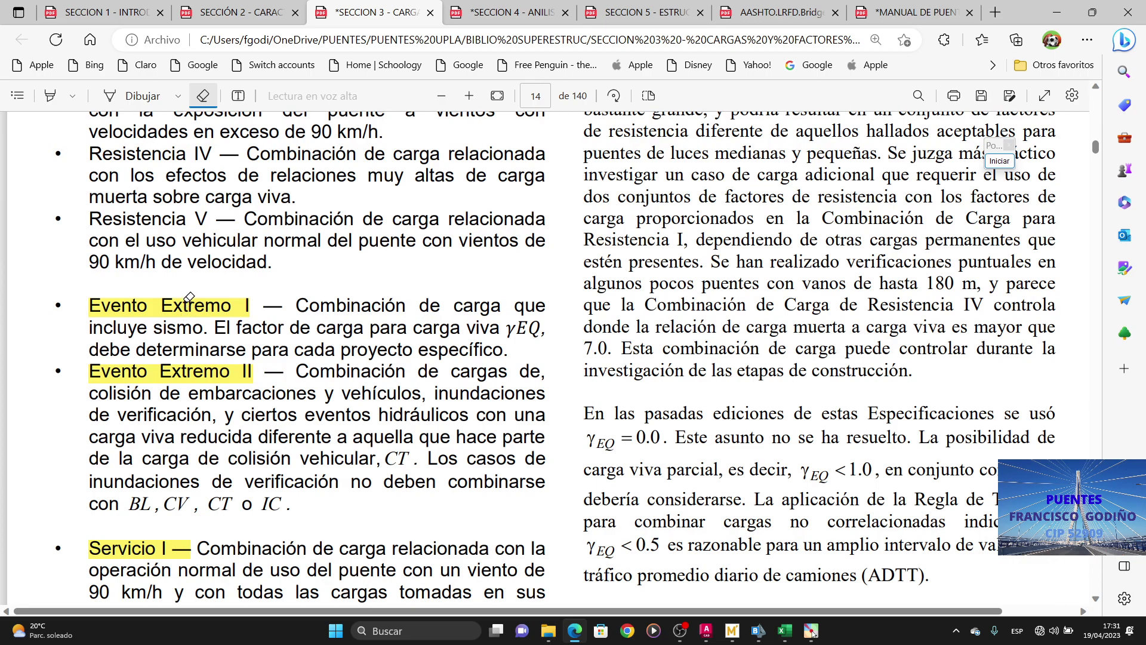
{"action": "left_click_drag", "start_coordinate": [196, 285], "coordinate": [183, 315]}
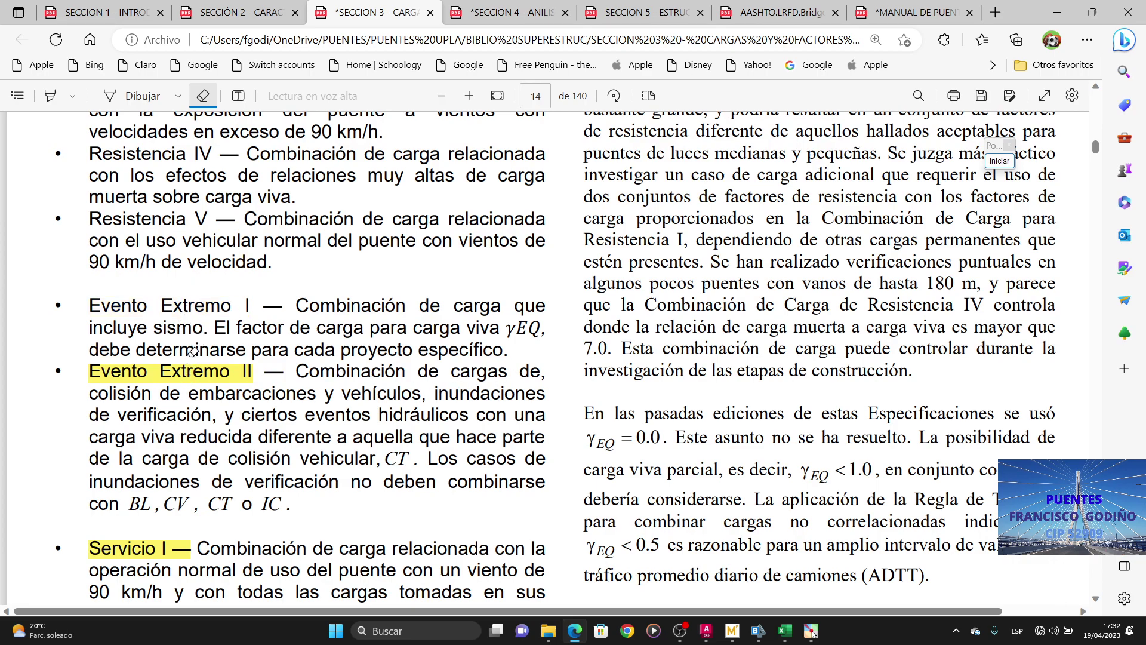
{"action": "left_click_drag", "start_coordinate": [192, 351], "coordinate": [187, 382]}
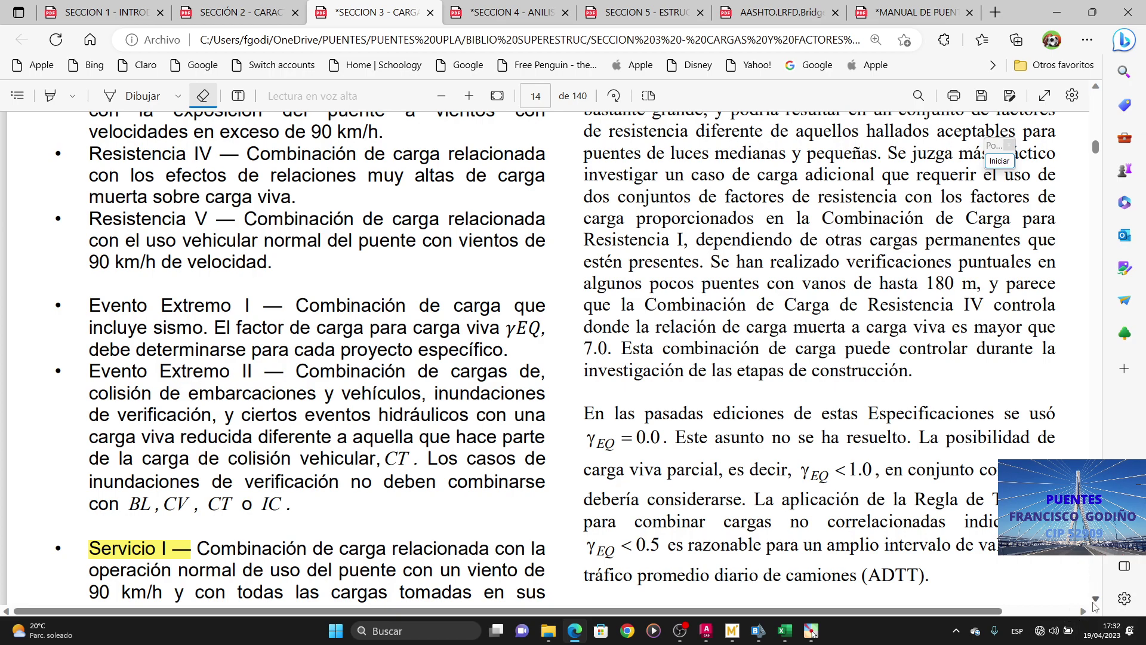
Step: Erase the highlights from Servicio II, Servicio III and Servicio IV, keeping Servicio I marked
{"action": "scroll", "coordinate": [1095, 606], "scroll_direction": "down", "scroll_amount": 4}
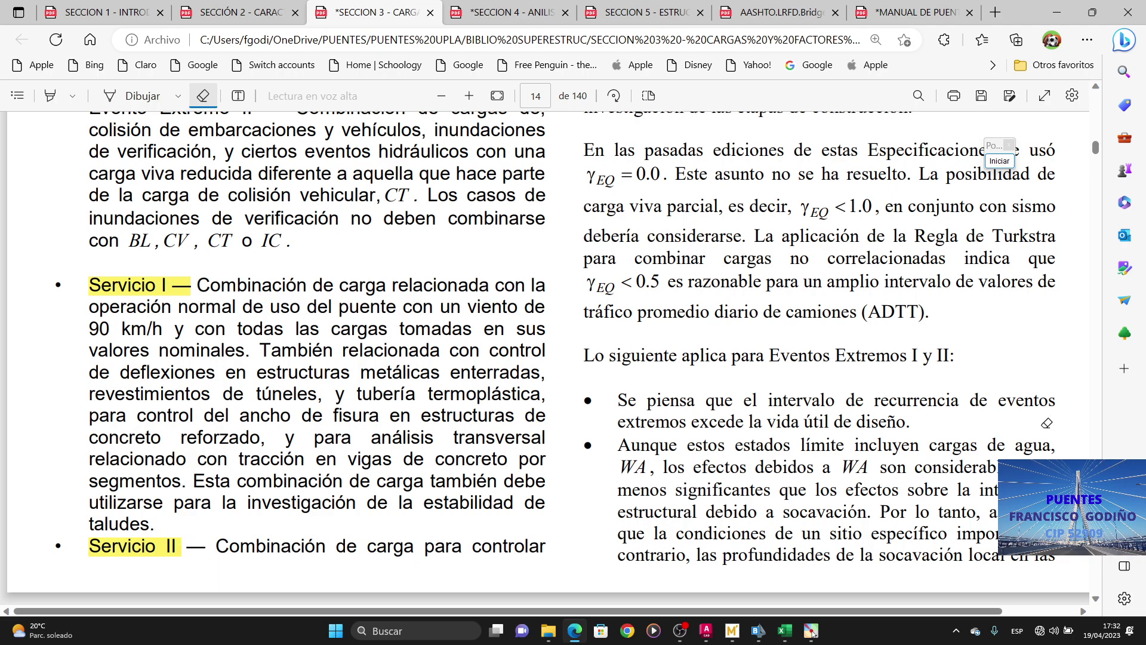
{"action": "left_click", "coordinate": [1096, 599]}
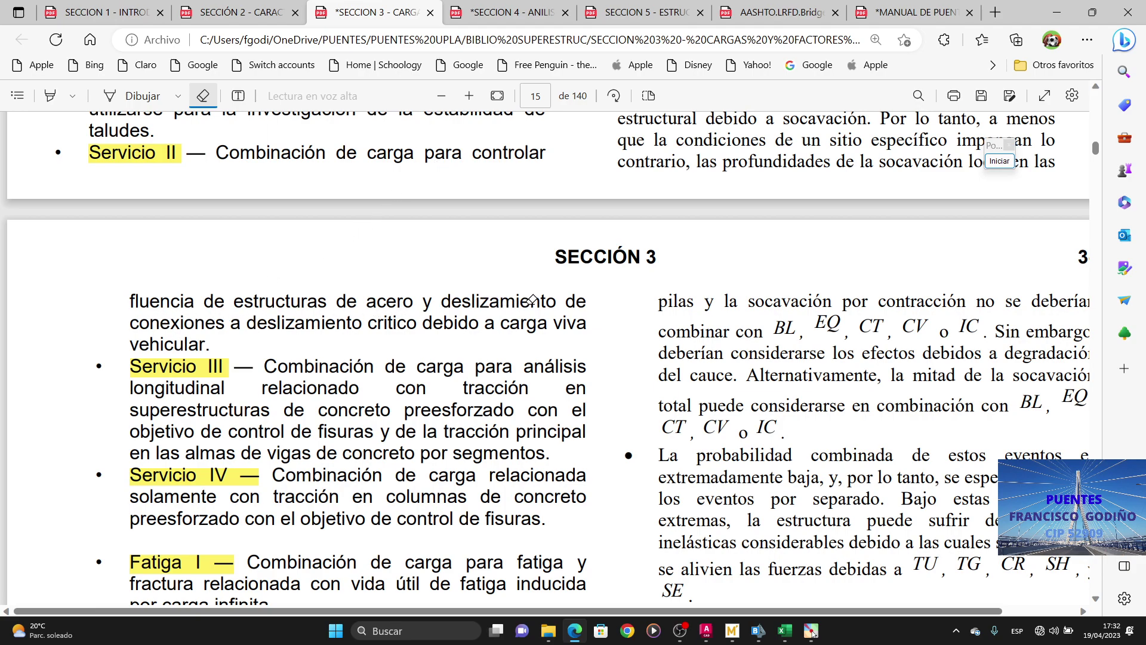
{"action": "left_click", "coordinate": [167, 154]}
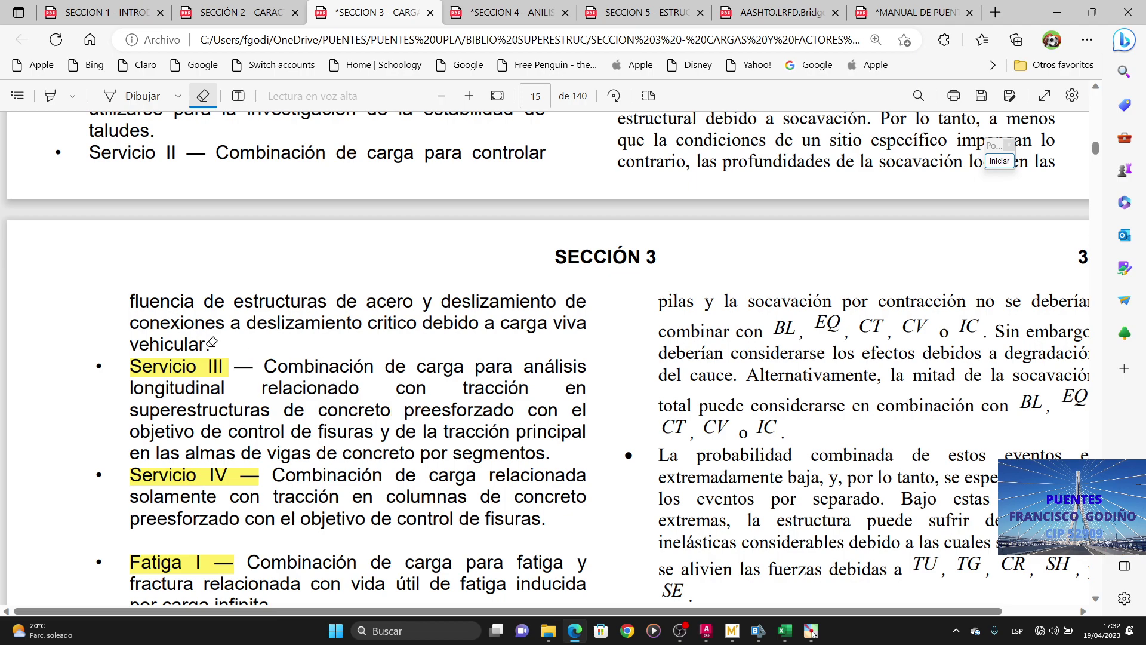
{"action": "left_click_drag", "start_coordinate": [210, 351], "coordinate": [204, 386]}
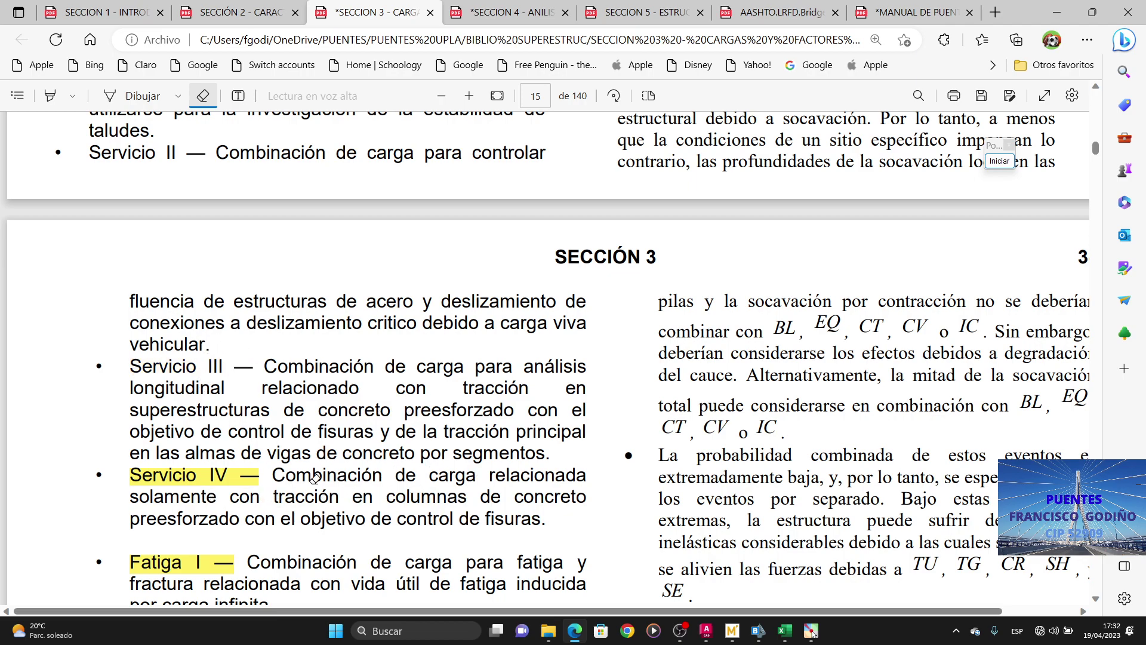
{"action": "left_click", "coordinate": [217, 478]}
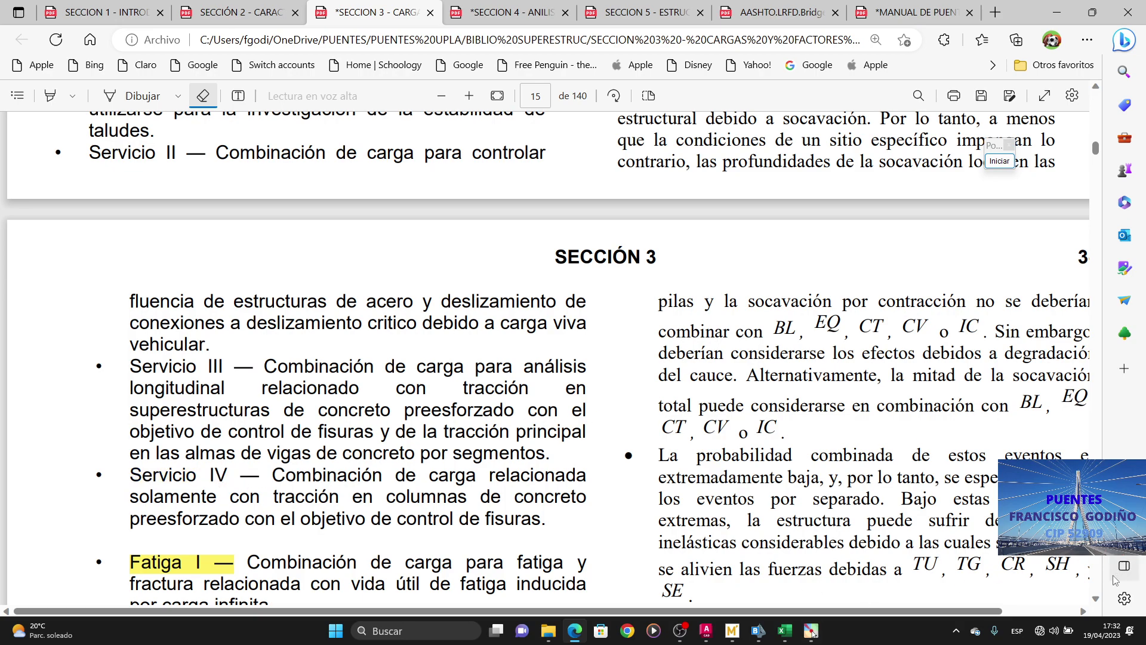
Step: Erase the highlight from Fatiga II, keeping Fatiga I marked
{"action": "left_click", "coordinate": [1096, 599]}
{"action": "left_click", "coordinate": [1096, 599]}
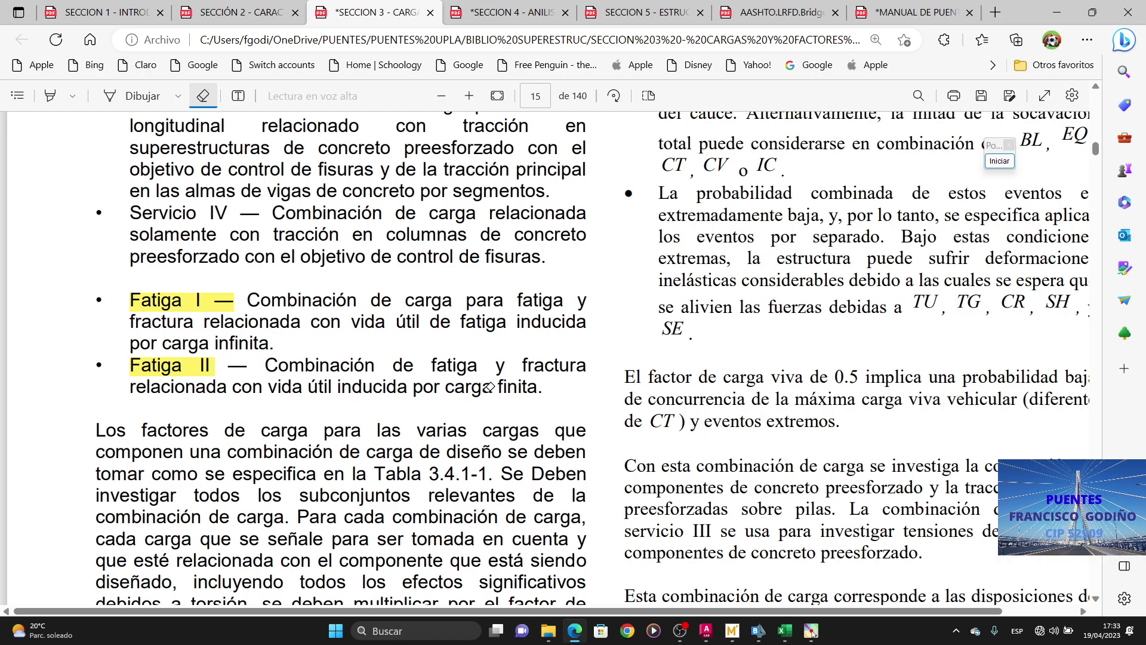
{"action": "left_click", "coordinate": [190, 371]}
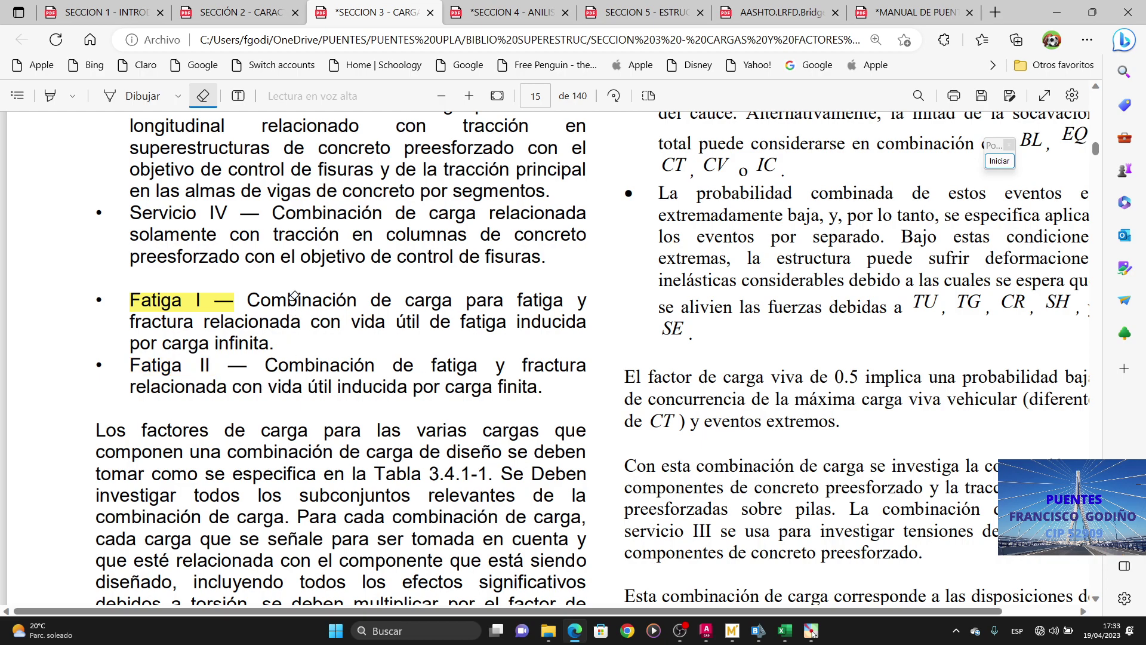
Step: Switch to Mathcad Prime and point out the RESISTENCIA I, SERVICIO I and FATIGA I headings in the bending moments summary
{"action": "left_click", "coordinate": [735, 638]}
{"action": "left_click", "coordinate": [524, 316]}
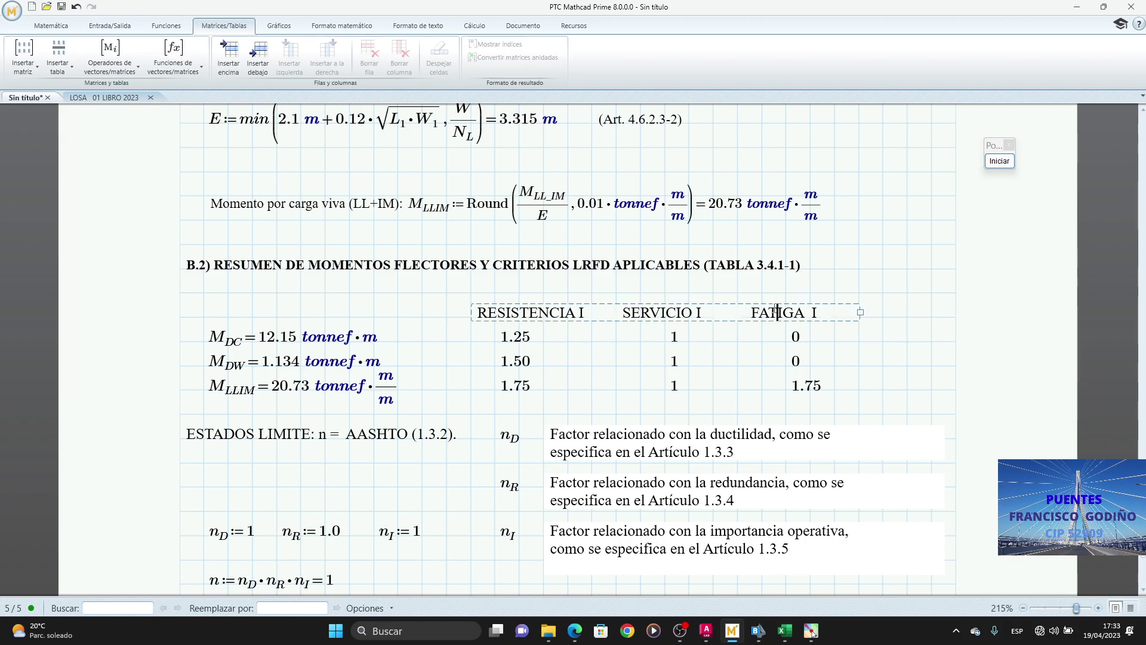
Step: Switch to CSiBridge and view the load patterns defined in the untitled model
{"action": "left_click", "coordinate": [758, 631]}
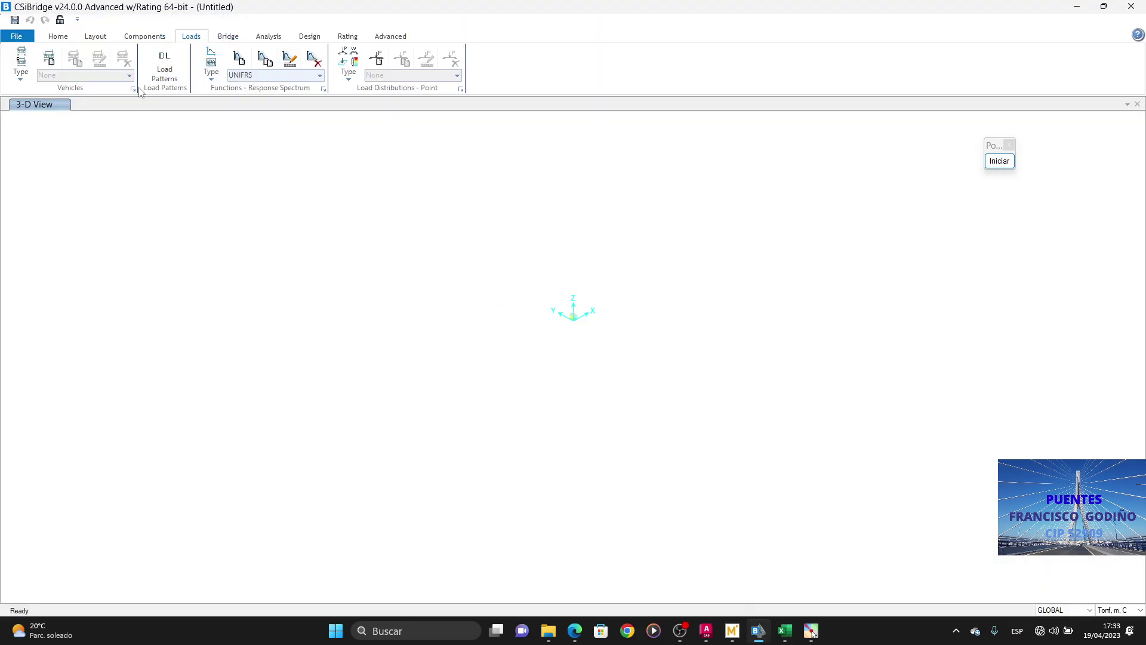
{"action": "left_click", "coordinate": [175, 78]}
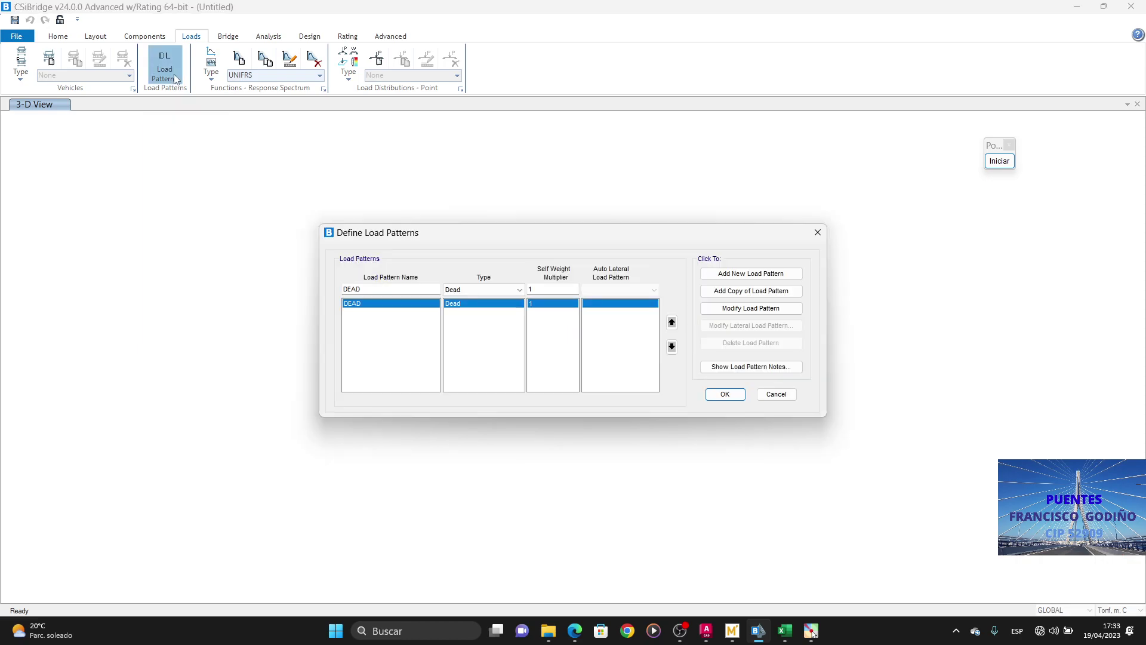
{"action": "left_click", "coordinate": [769, 393]}
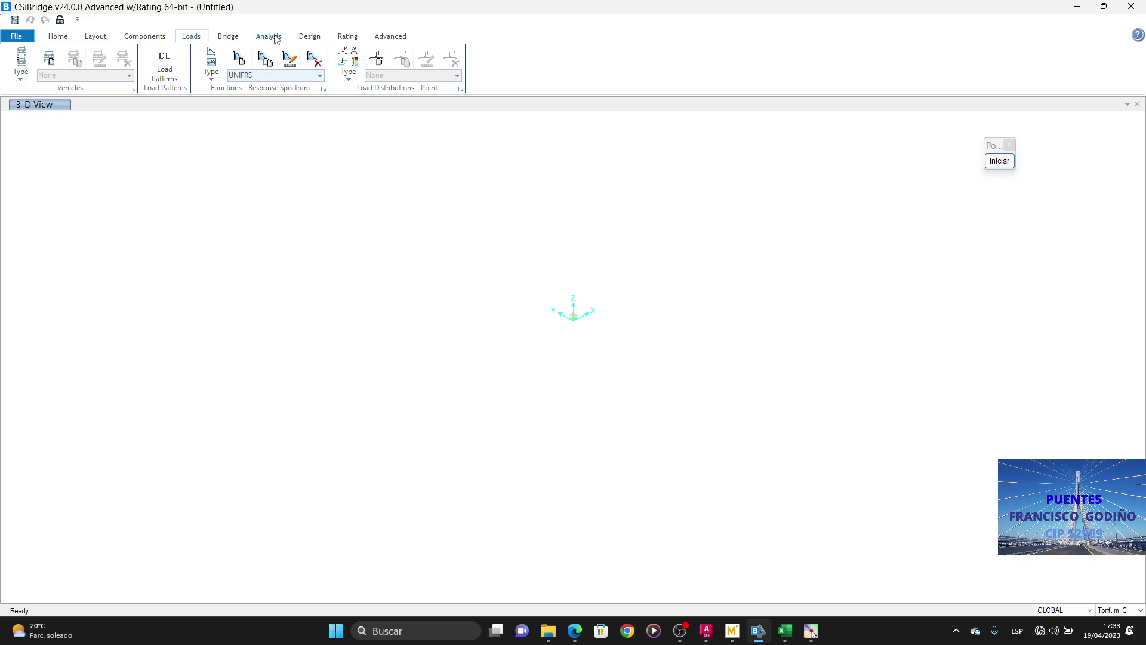
{"action": "left_click", "coordinate": [233, 38]}
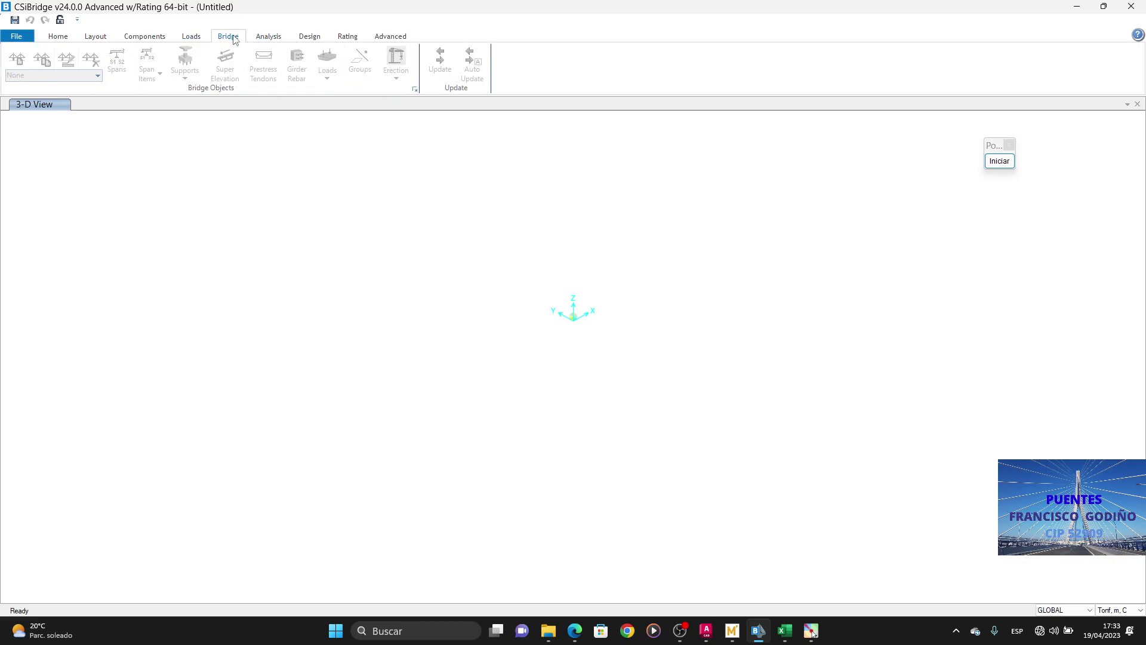
{"action": "left_click", "coordinate": [283, 40]}
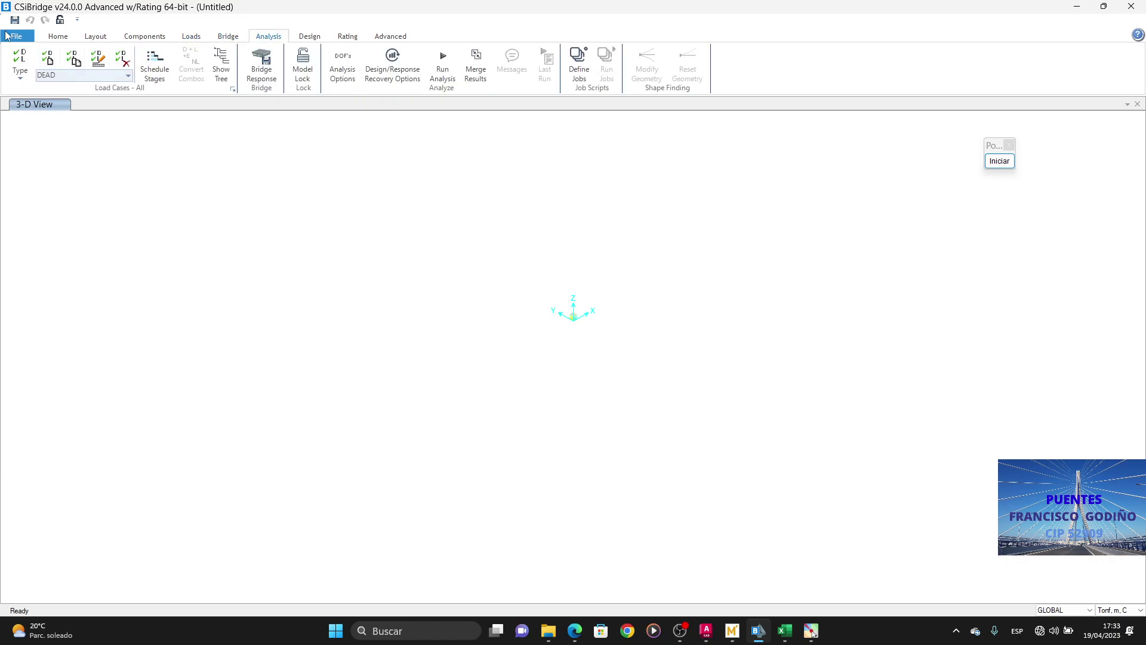
Step: Open the model PUENTE 9 M SIN CAMION SOLO TANDEM, discarding the untitled model's changes
{"action": "left_click", "coordinate": [30, 36]}
{"action": "left_click", "coordinate": [177, 85]}
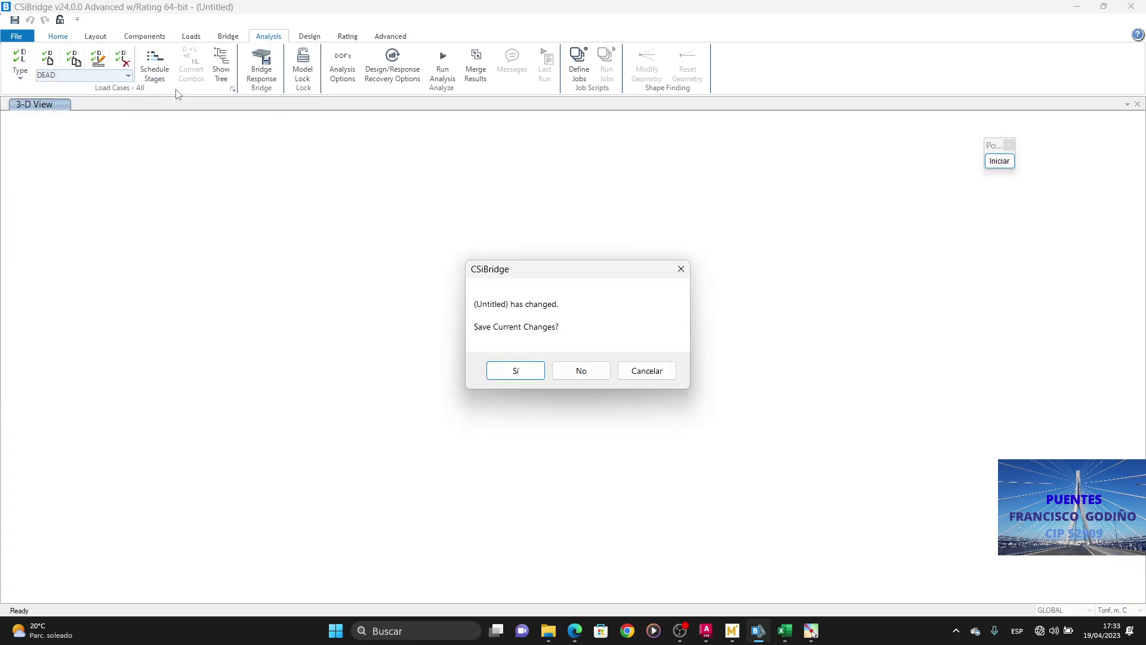
{"action": "left_click", "coordinate": [580, 371]}
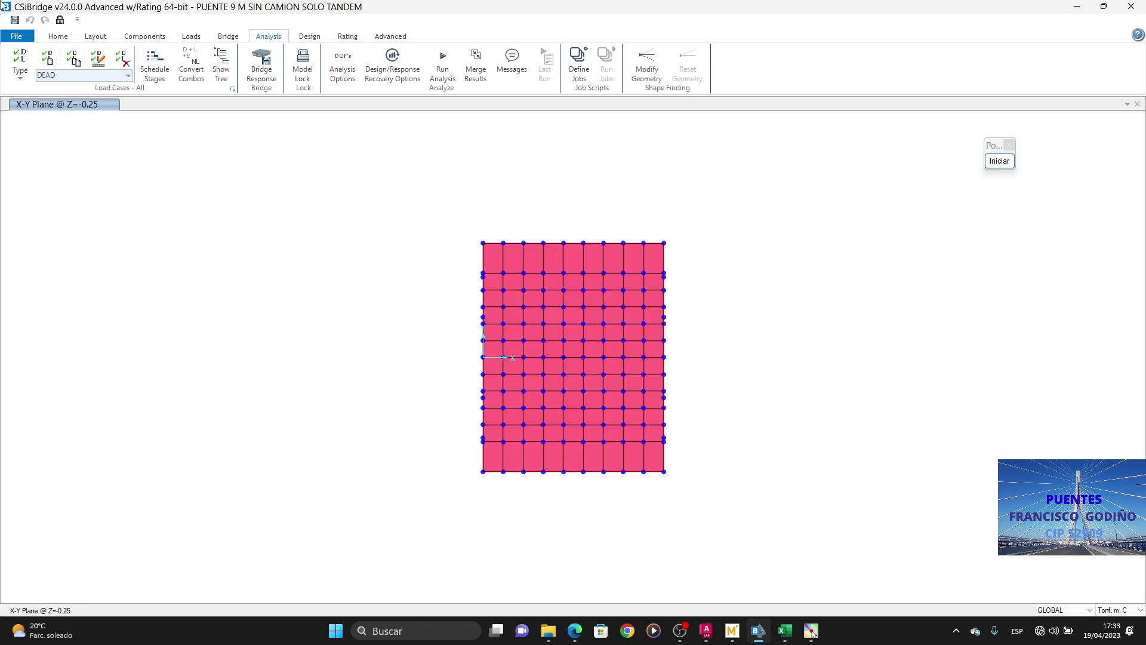
Step: Review the HL-93M vehicle data and the bridge model's defined load patterns
{"action": "left_click", "coordinate": [190, 37]}
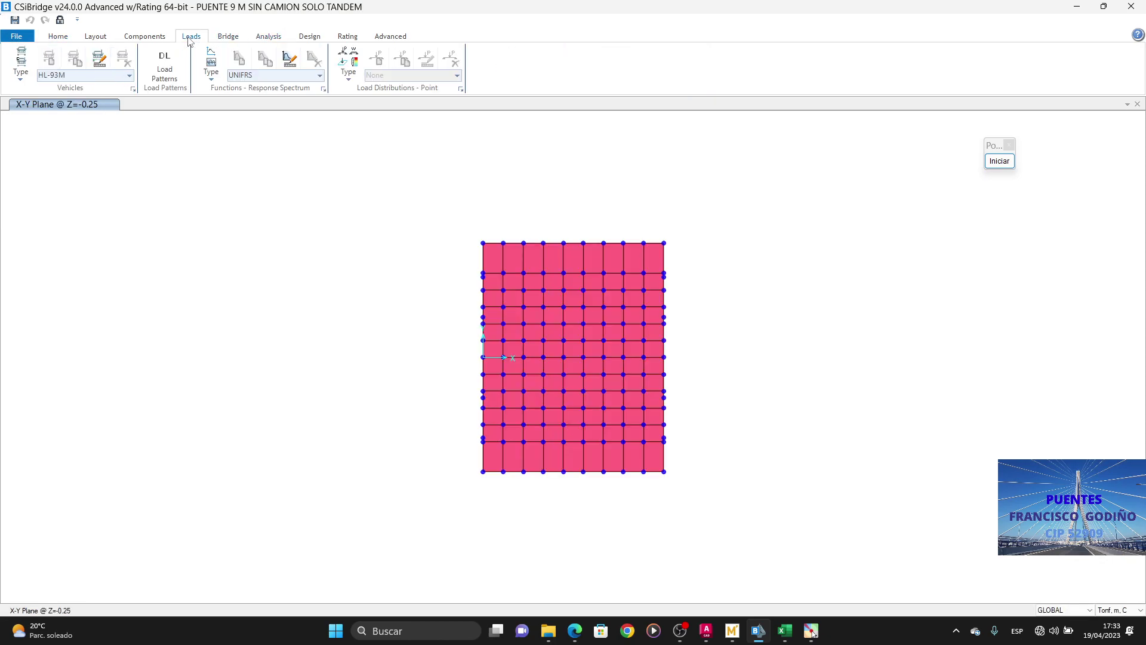
{"action": "left_click", "coordinate": [100, 65]}
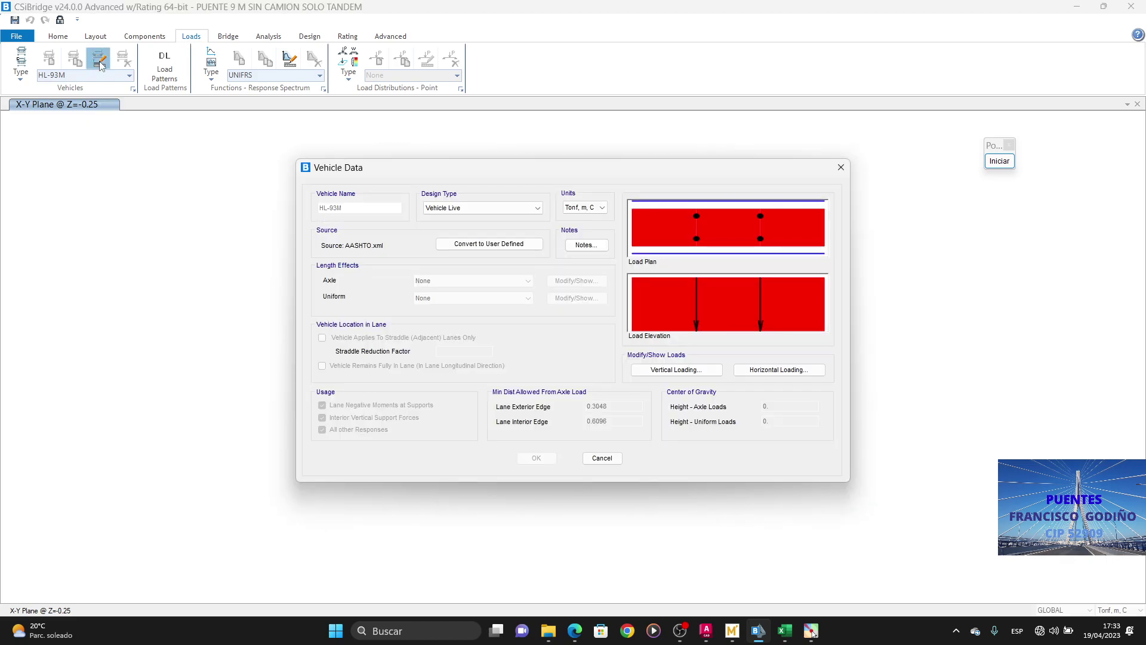
{"action": "left_click", "coordinate": [602, 458]}
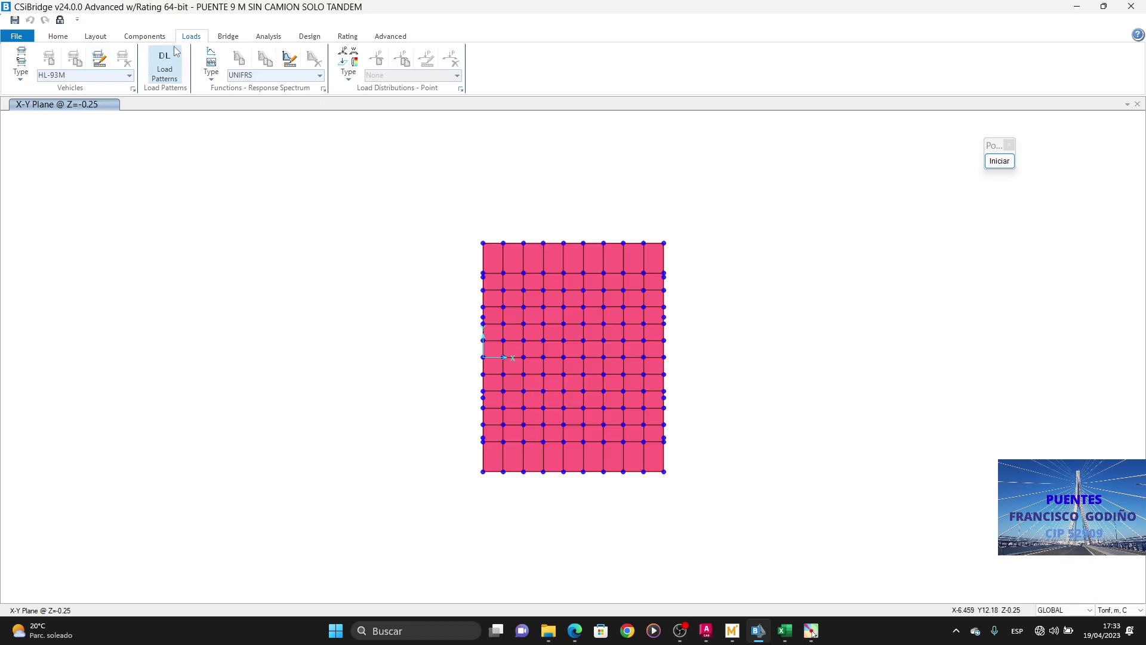
{"action": "left_click", "coordinate": [172, 80]}
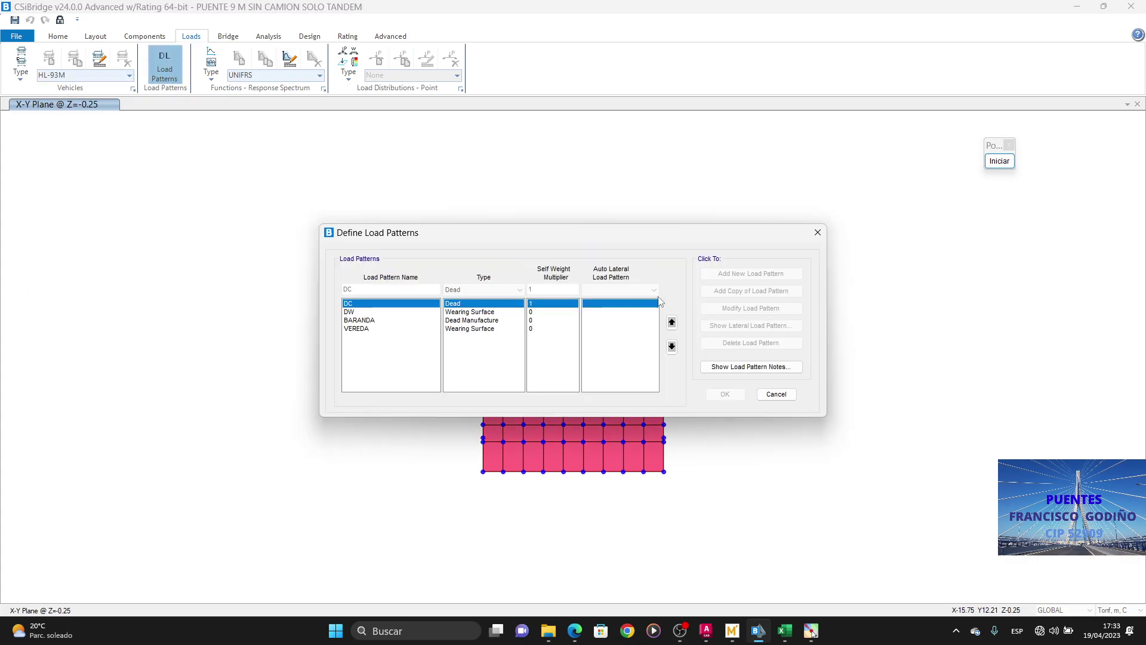
{"action": "left_click", "coordinate": [788, 399]}
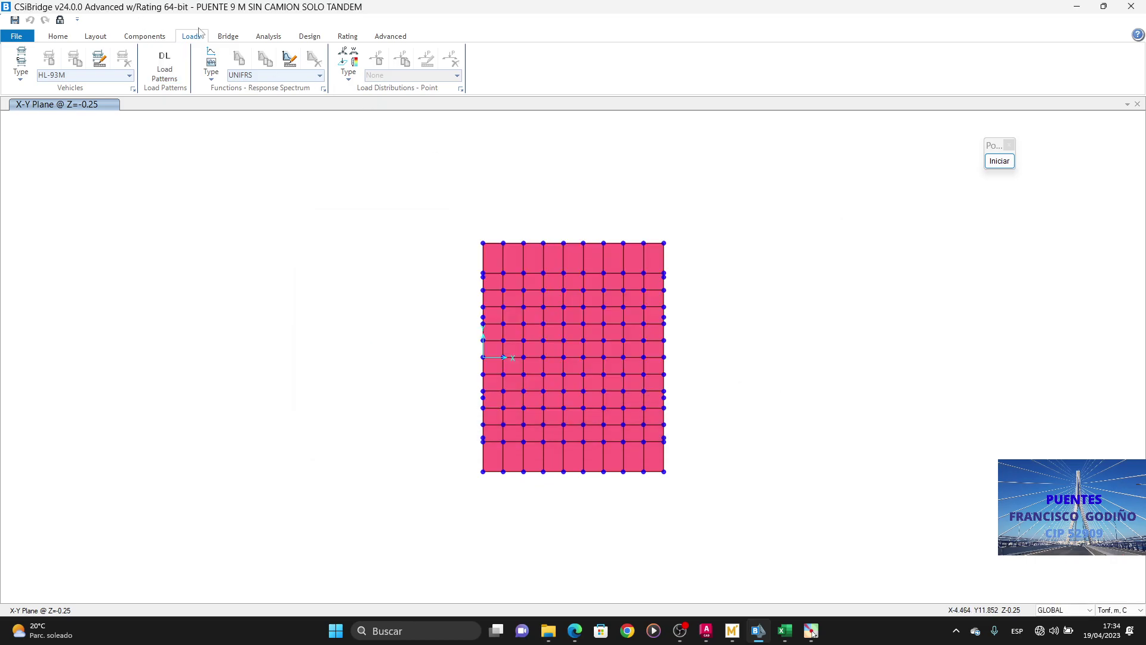
Step: Examine the list of load combinations offered for conversion to nonlinear cases, leaving them unconverted
{"action": "left_click", "coordinate": [230, 37]}
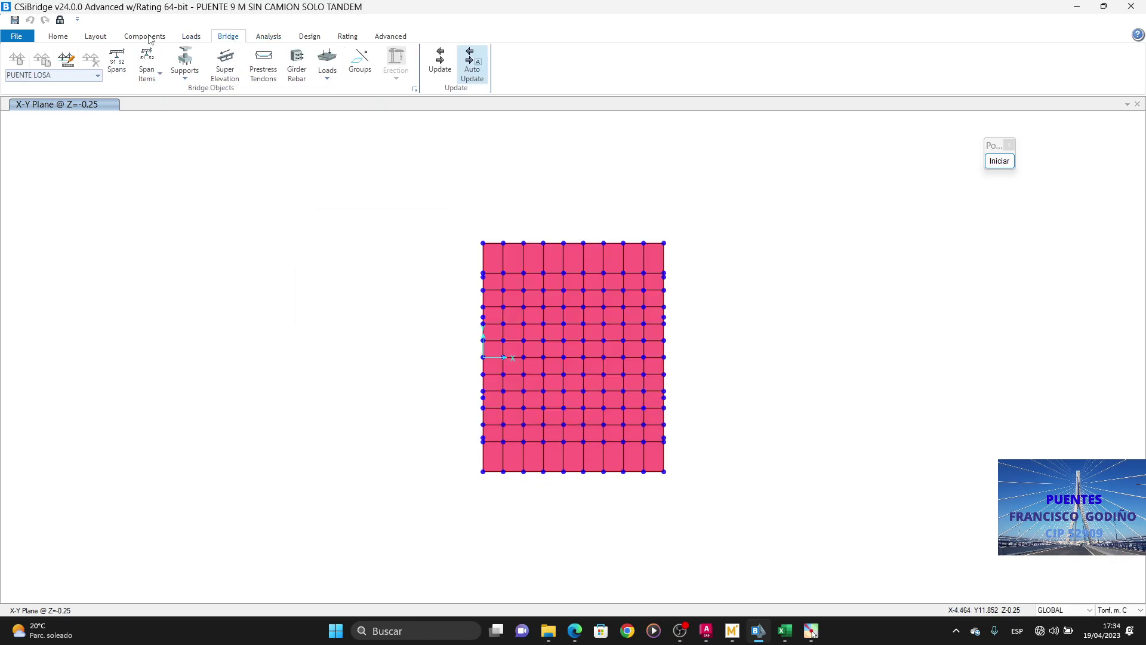
{"action": "left_click", "coordinate": [128, 38]}
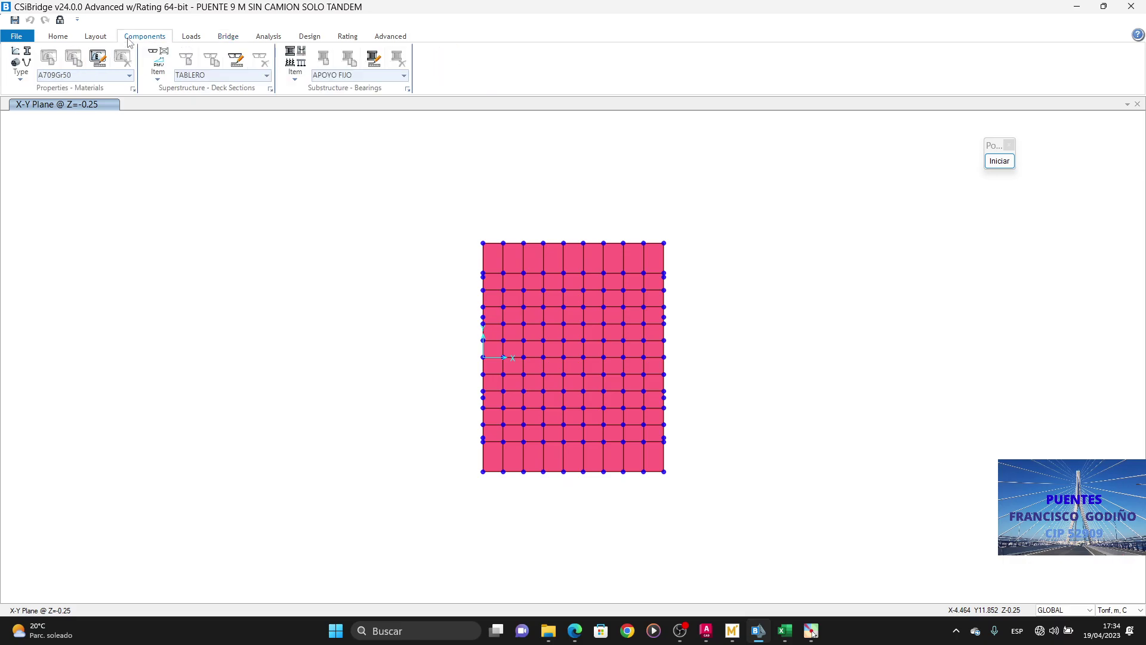
{"action": "left_click", "coordinate": [191, 37]}
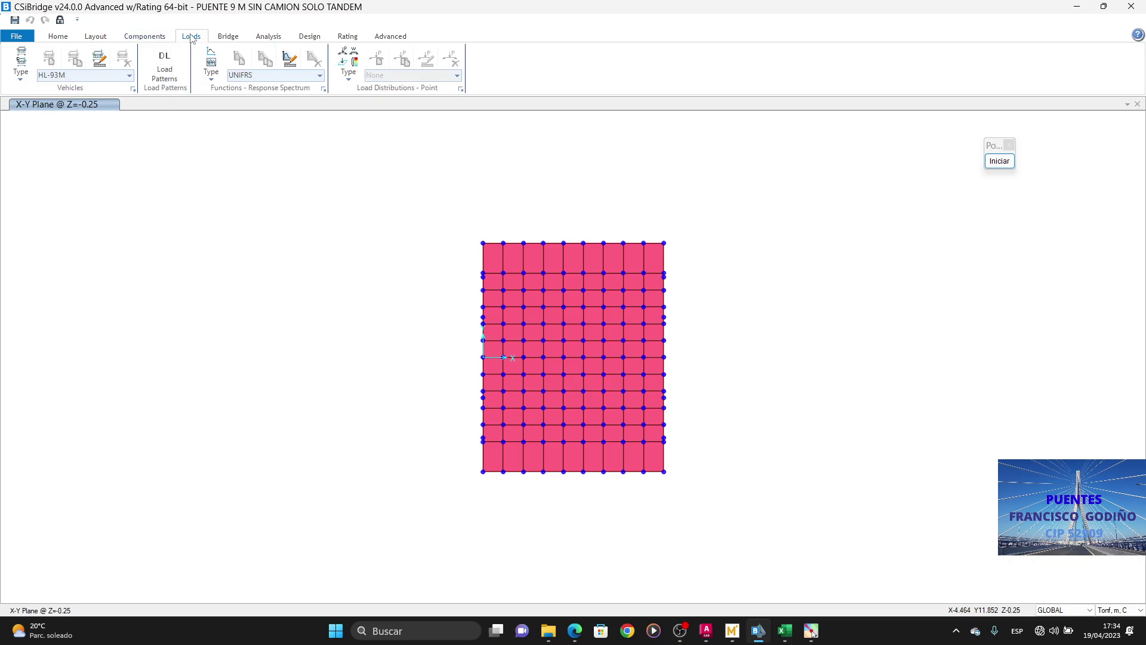
{"action": "left_click", "coordinate": [231, 38]}
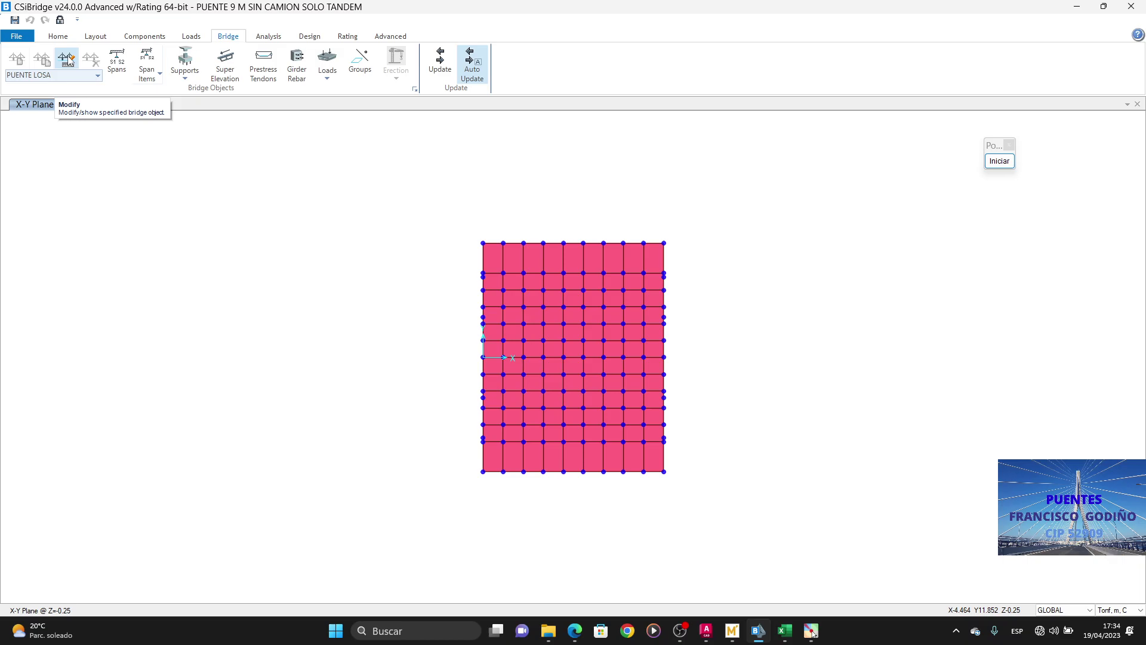
{"action": "left_click", "coordinate": [268, 38]}
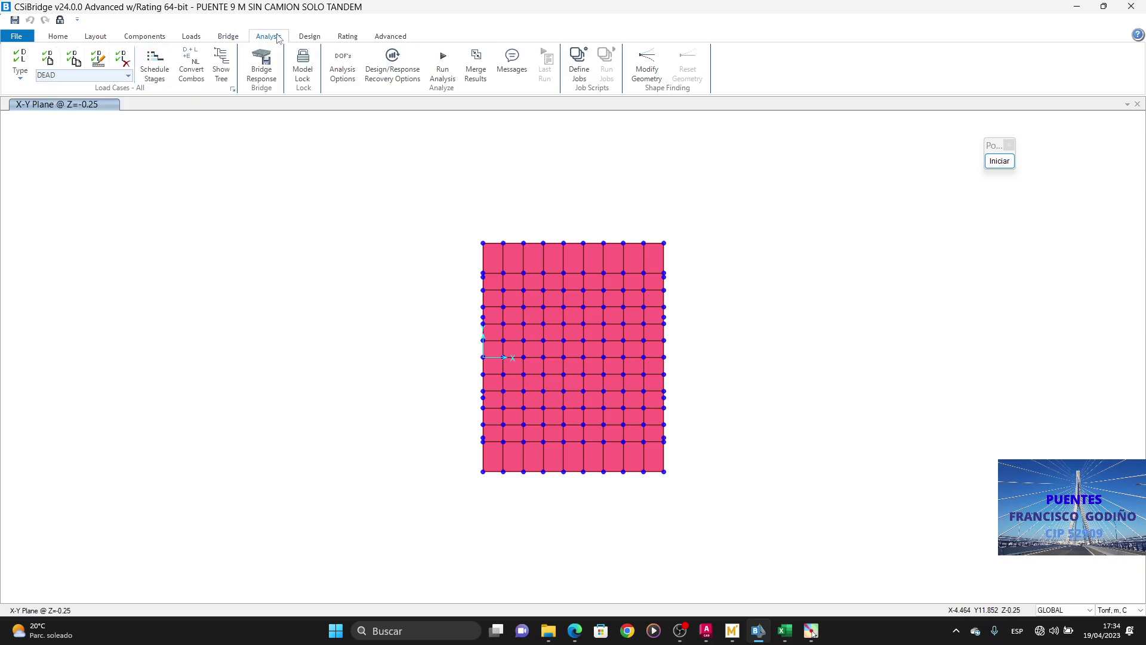
{"action": "left_click", "coordinate": [191, 71]}
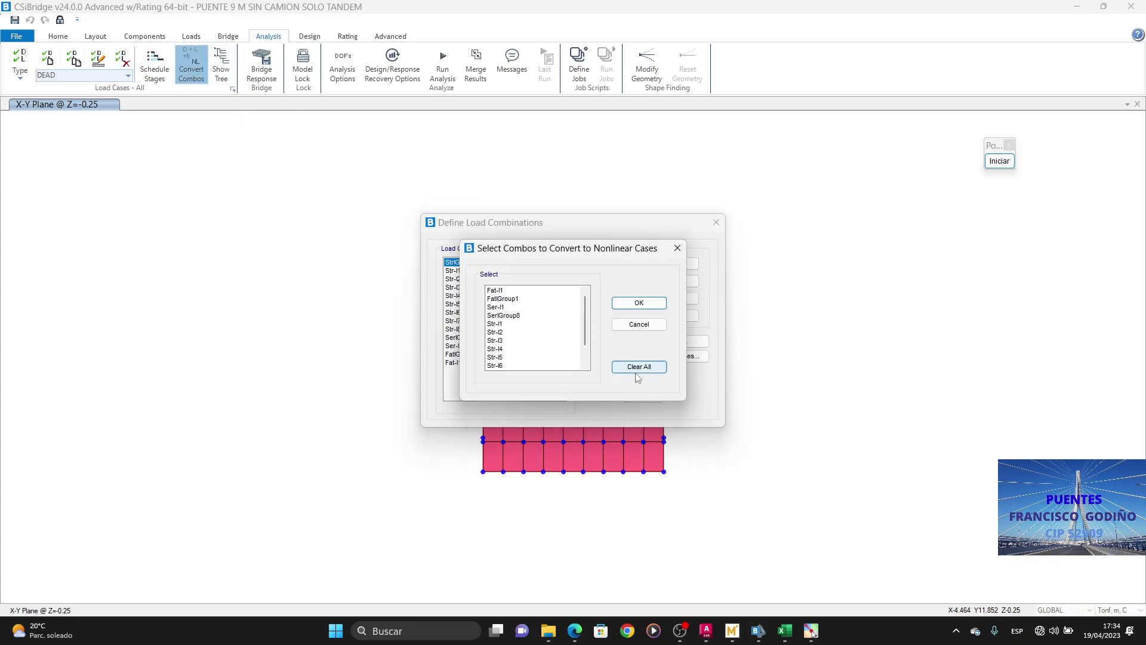
{"action": "left_click", "coordinate": [639, 324]}
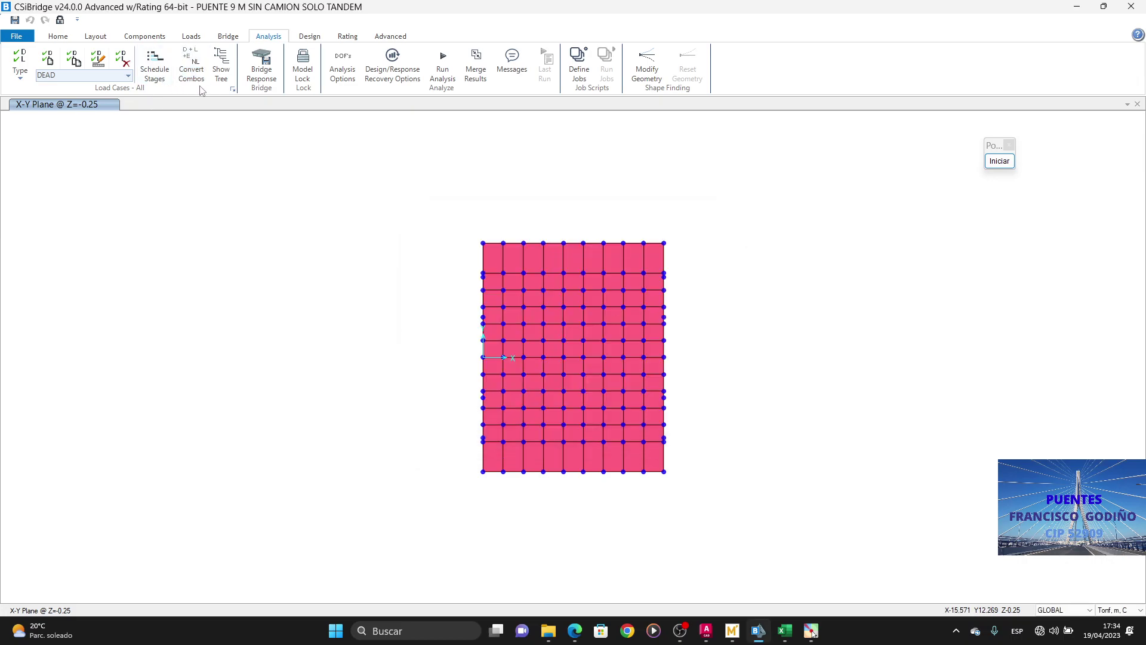
Step: Review the defined load cases and check the combinations available for nonlinear conversion once more
{"action": "left_click", "coordinate": [233, 90]}
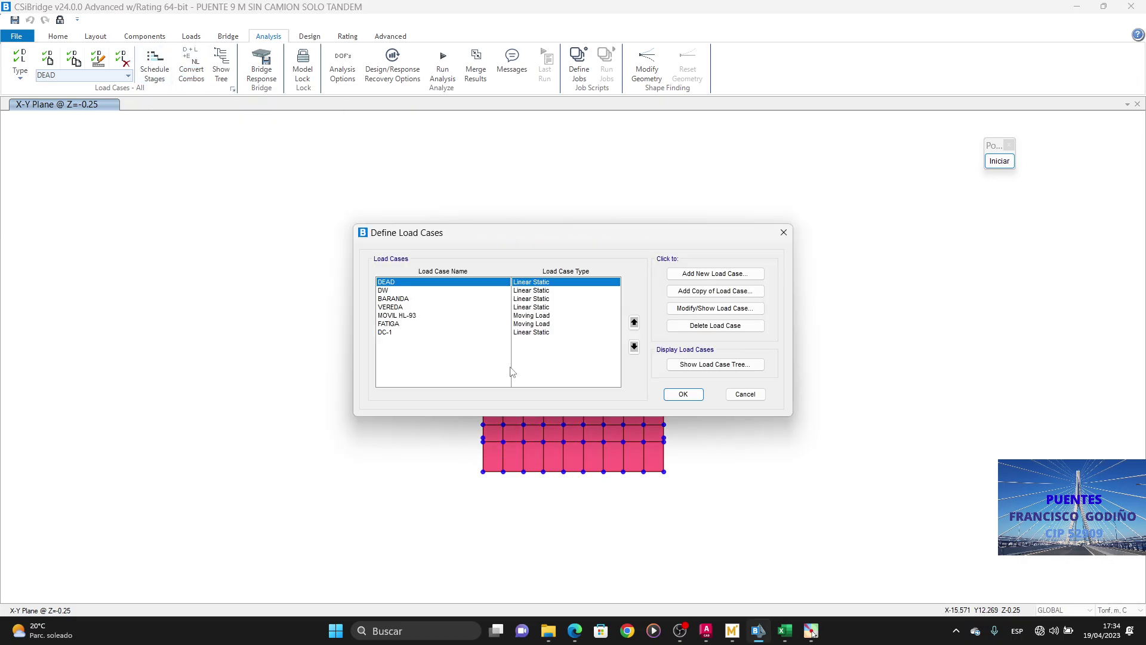
{"action": "left_click", "coordinate": [751, 389]}
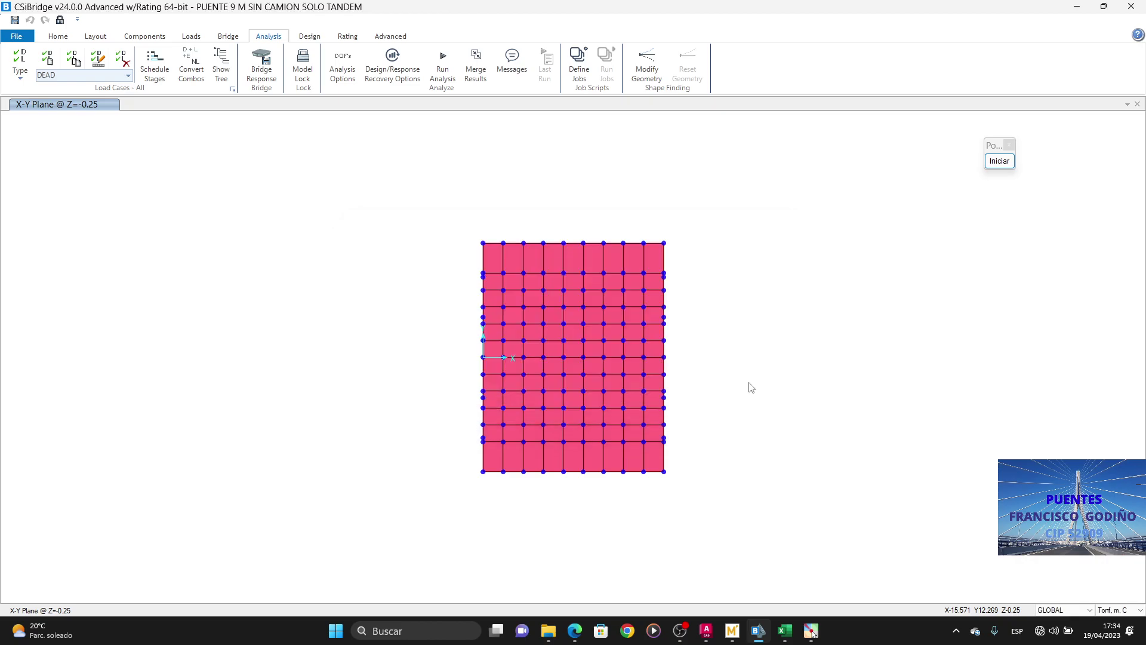
{"action": "left_click", "coordinate": [20, 69]}
{"action": "left_click", "coordinate": [89, 72]}
{"action": "left_click", "coordinate": [191, 66]}
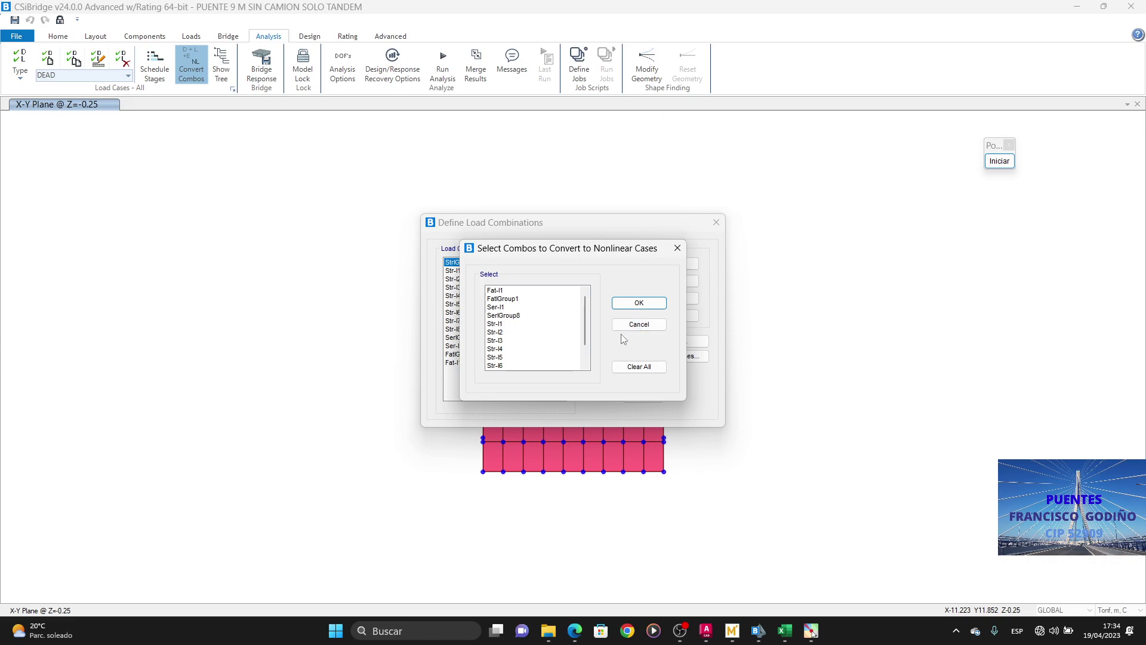
{"action": "left_click", "coordinate": [641, 367]}
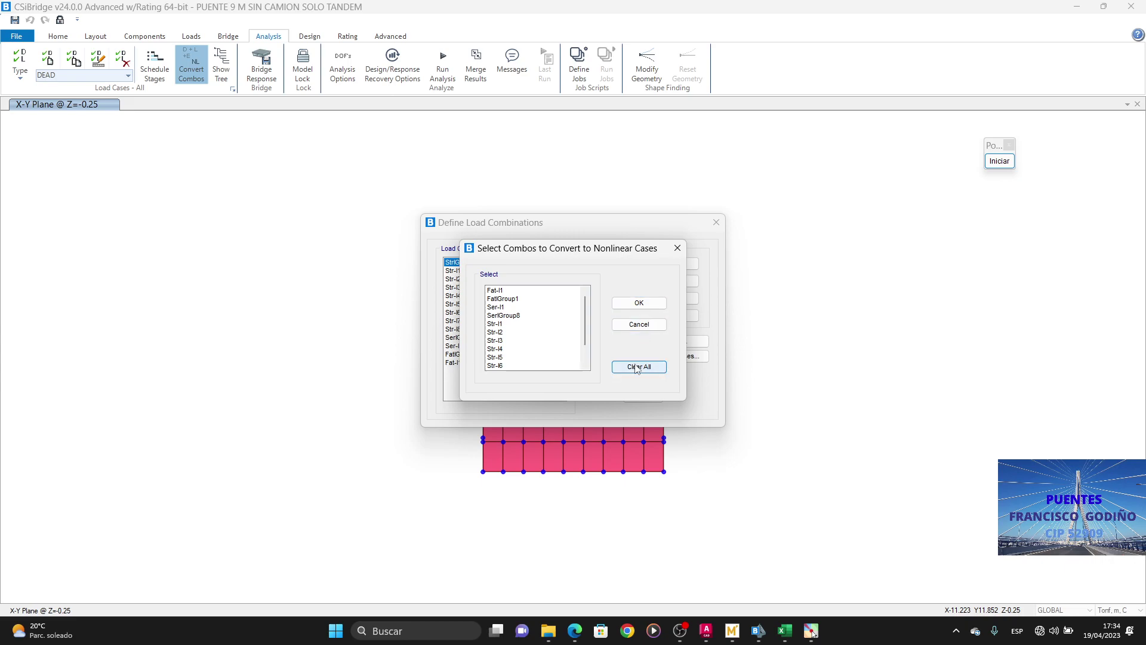
{"action": "left_click", "coordinate": [639, 325]}
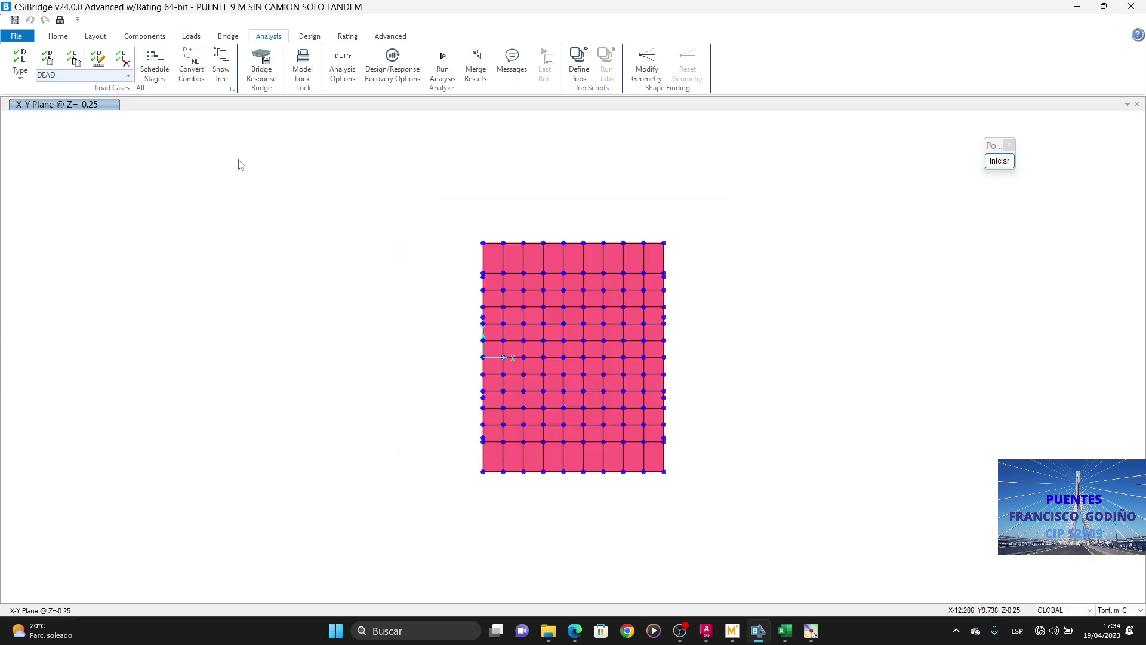
Step: View the load combinations defined for the bridge design
{"action": "left_click", "coordinate": [309, 38]}
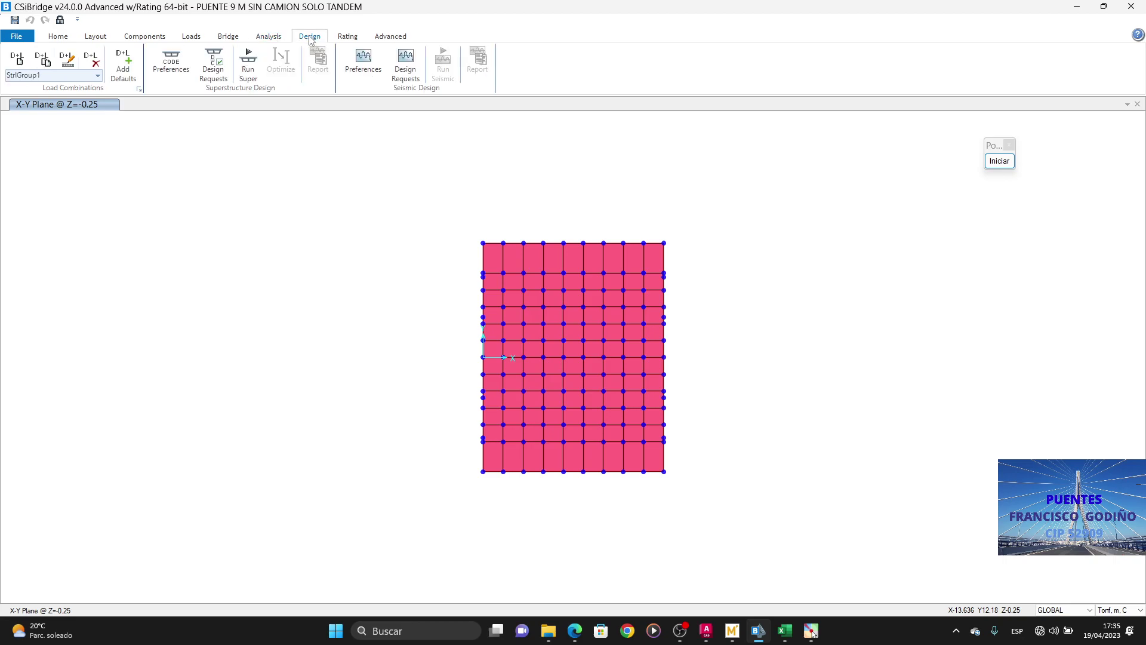
{"action": "left_click", "coordinate": [139, 90]}
{"action": "left_click", "coordinate": [642, 396]}
Step: Try limiting the code-generated bridge design combinations to Strength I, Service I and Fatigue I, and cancel without generating them
{"action": "left_click", "coordinate": [133, 76]}
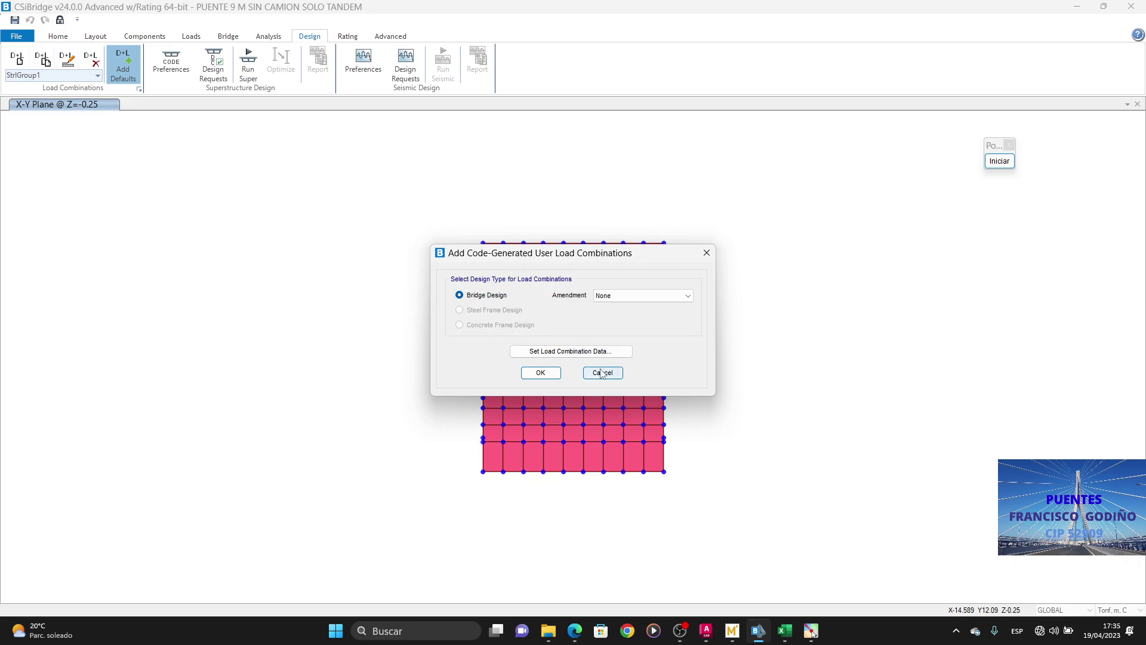
{"action": "left_click", "coordinate": [579, 352]}
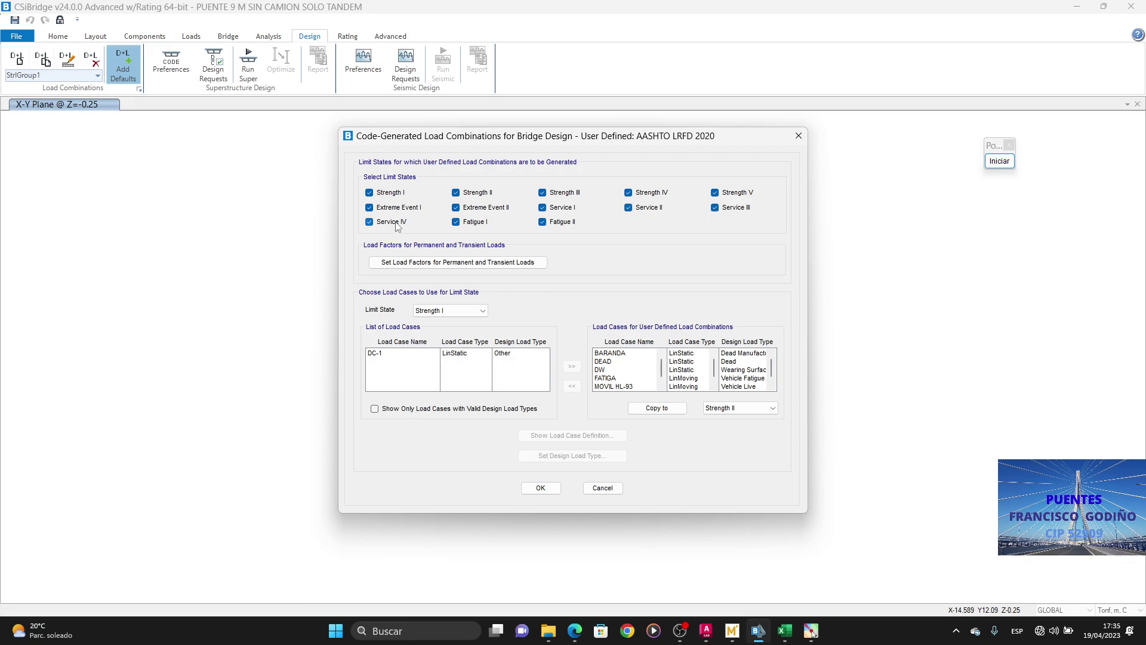
{"action": "left_click", "coordinate": [469, 192]}
{"action": "left_click", "coordinate": [550, 192]}
{"action": "left_click", "coordinate": [650, 193]}
{"action": "left_click", "coordinate": [719, 193]}
{"action": "left_click", "coordinate": [399, 209]}
{"action": "left_click", "coordinate": [497, 209]}
{"action": "left_click", "coordinate": [723, 209]}
{"action": "left_click", "coordinate": [398, 227]}
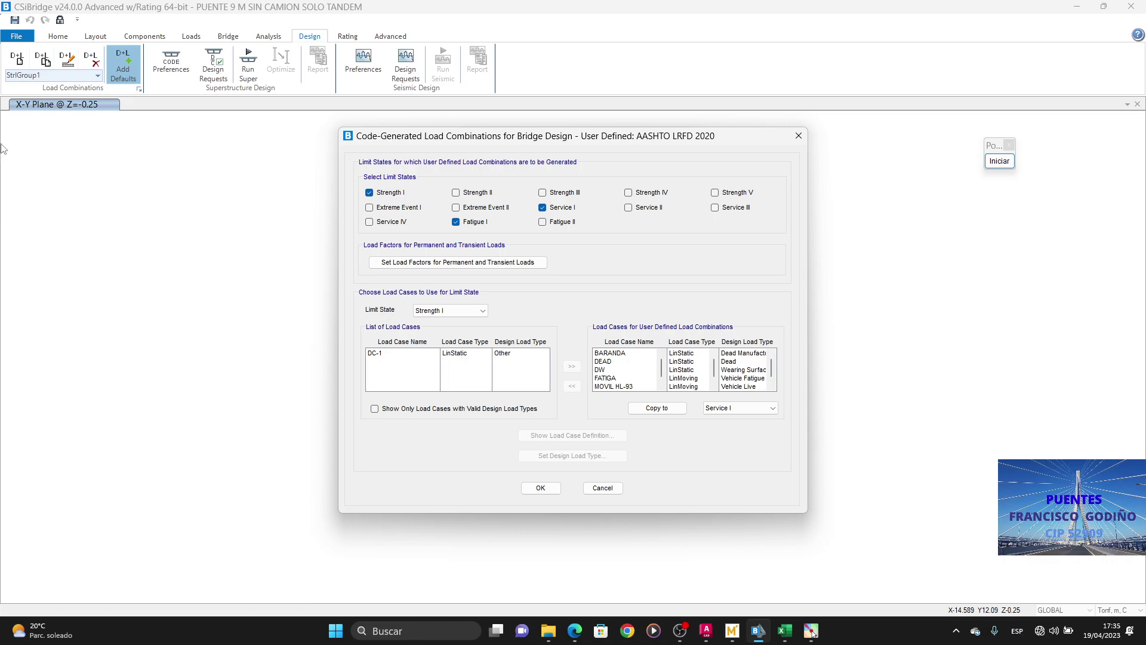
{"action": "left_click", "coordinate": [602, 491]}
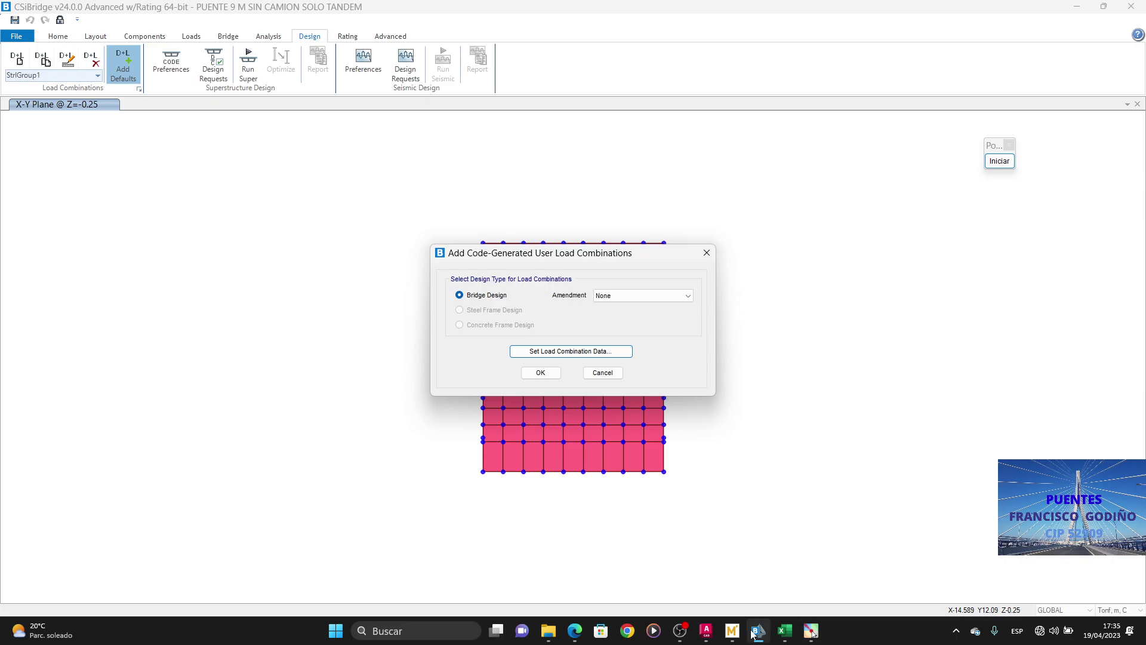
{"action": "left_click", "coordinate": [602, 373]}
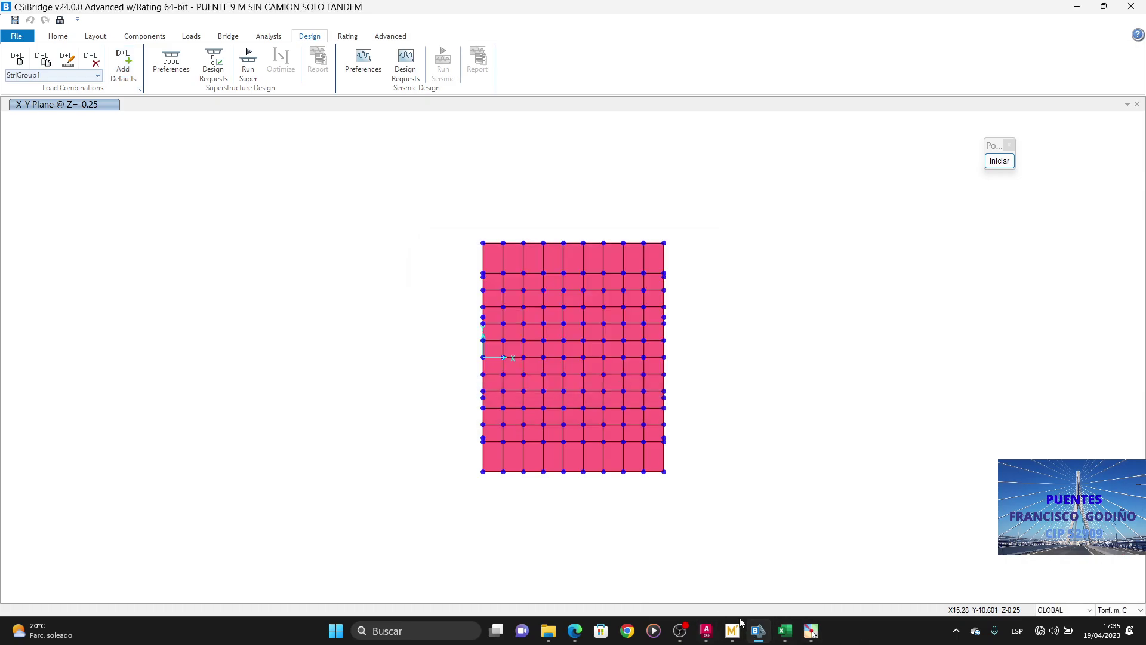
Step: Switch to Mathcad Prime and point out the load factors under RESISTENCIA I, SERVICIO I and FATIGA I
{"action": "left_click", "coordinate": [735, 637]}
{"action": "left_click", "coordinate": [777, 311]}
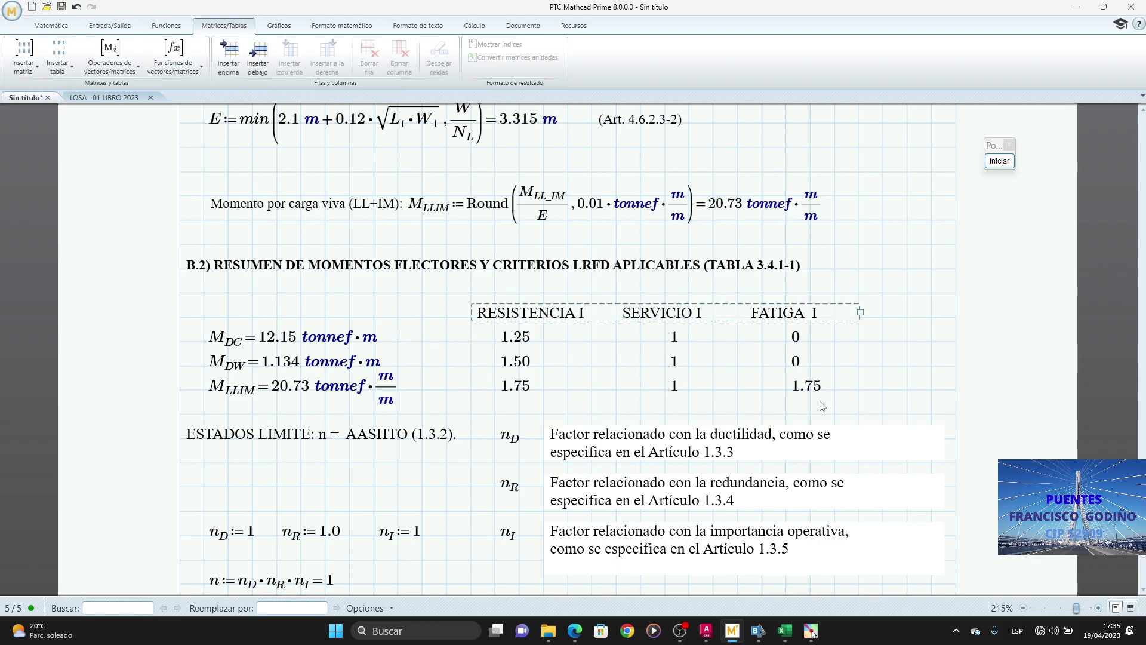
{"action": "left_click_drag", "start_coordinate": [857, 389], "coordinate": [467, 340]}
{"action": "left_click", "coordinate": [883, 293]}
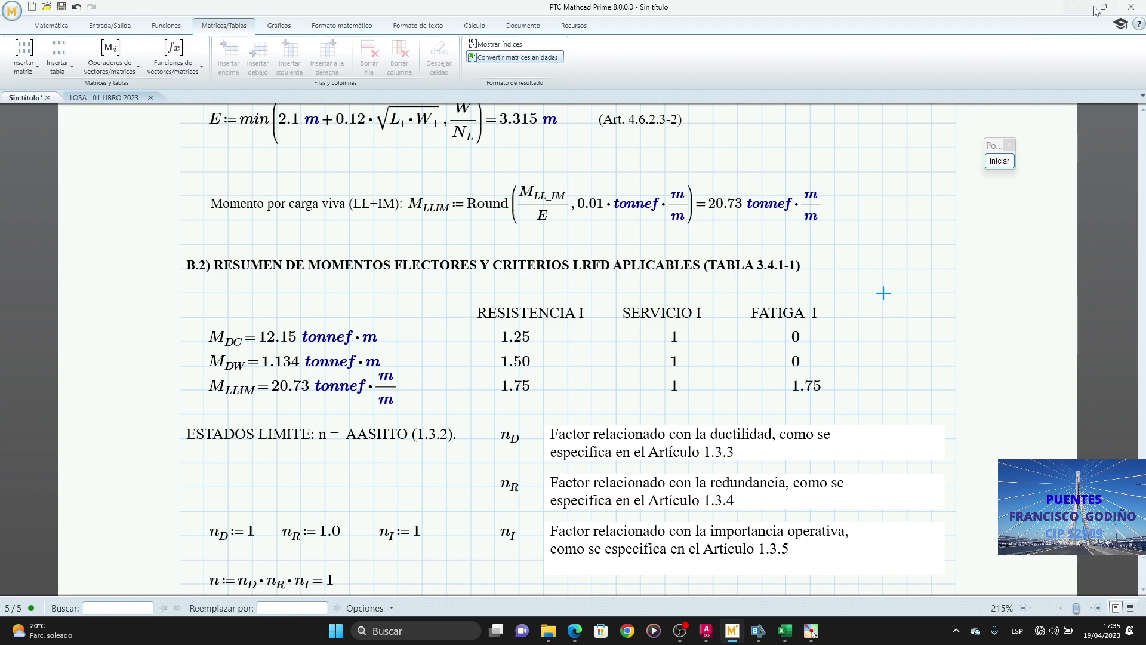
Step: Arrange the Section 3 specification and the Mathcad worksheet side by side, each filling half the screen
{"action": "mouse_move", "coordinate": [1104, 9]}
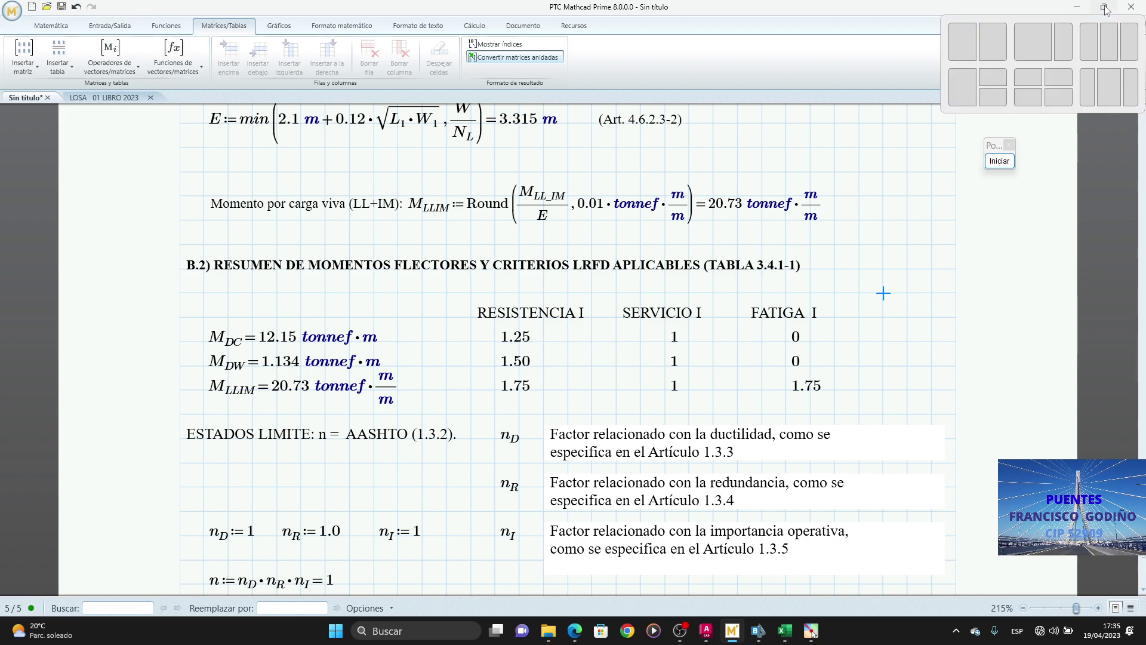
{"action": "left_click", "coordinate": [990, 41]}
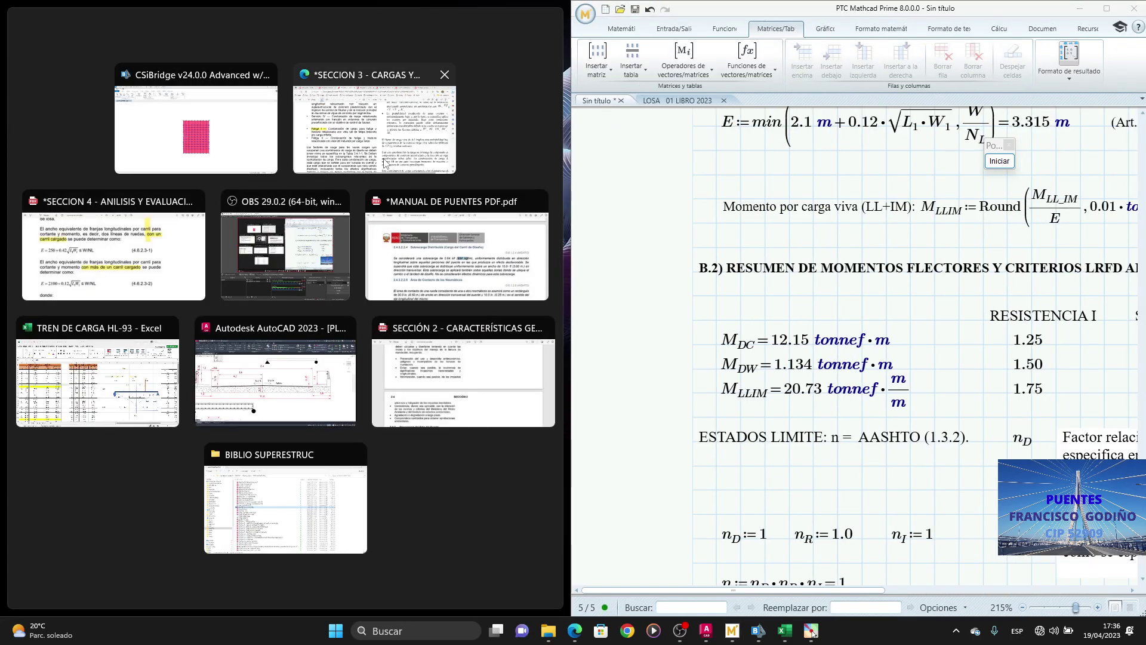
{"action": "left_click", "coordinate": [361, 143]}
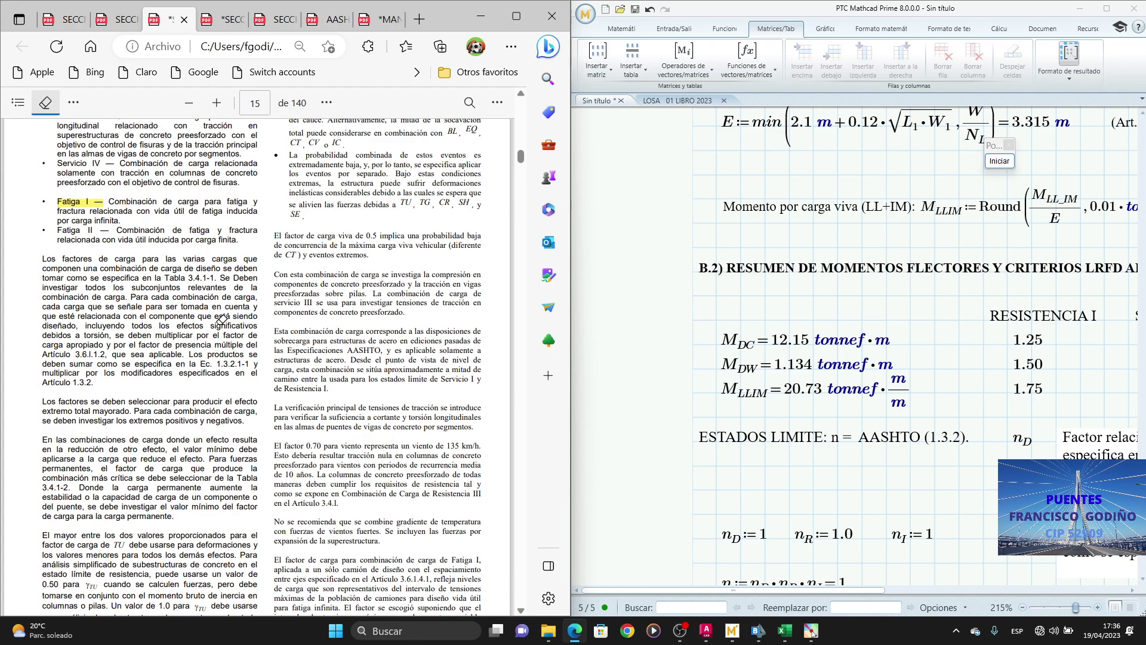
Step: Locate Table 3.4.1-1, Combinaciones y Factores de Carga, in the Section 3 specification and enlarge it
{"action": "key", "text": "Escape"}
{"action": "scroll", "coordinate": [256, 358], "scroll_direction": "up", "scroll_amount": 20}
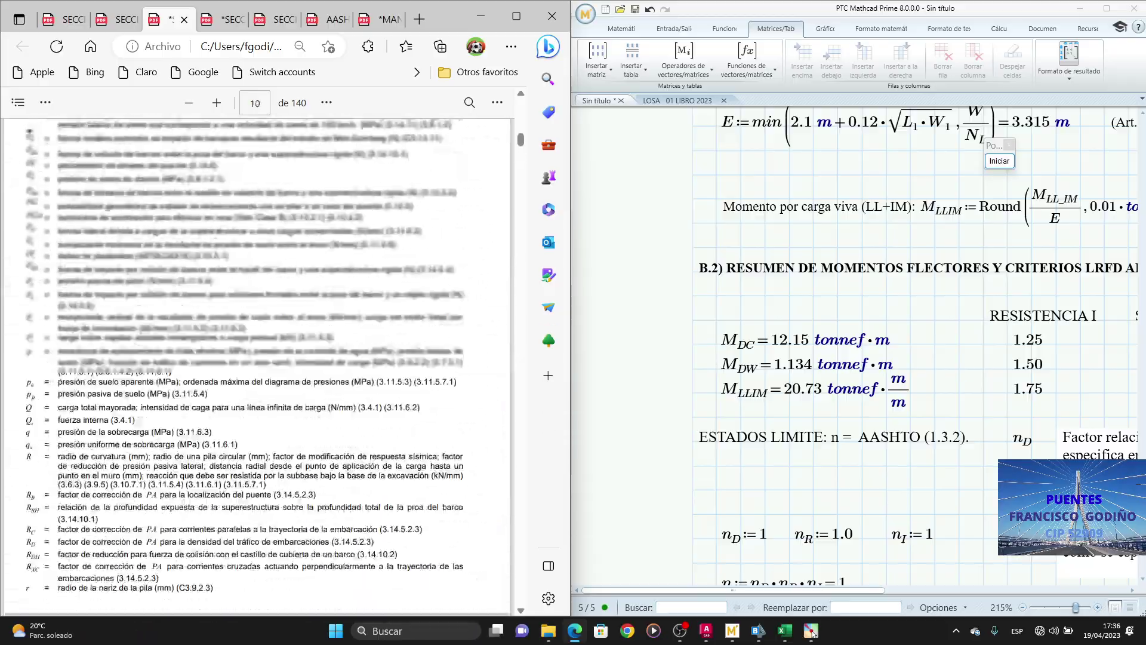
{"action": "right_click", "coordinate": [359, 365]}
{"action": "scroll", "coordinate": [257, 358], "scroll_direction": "down", "scroll_amount": 20}
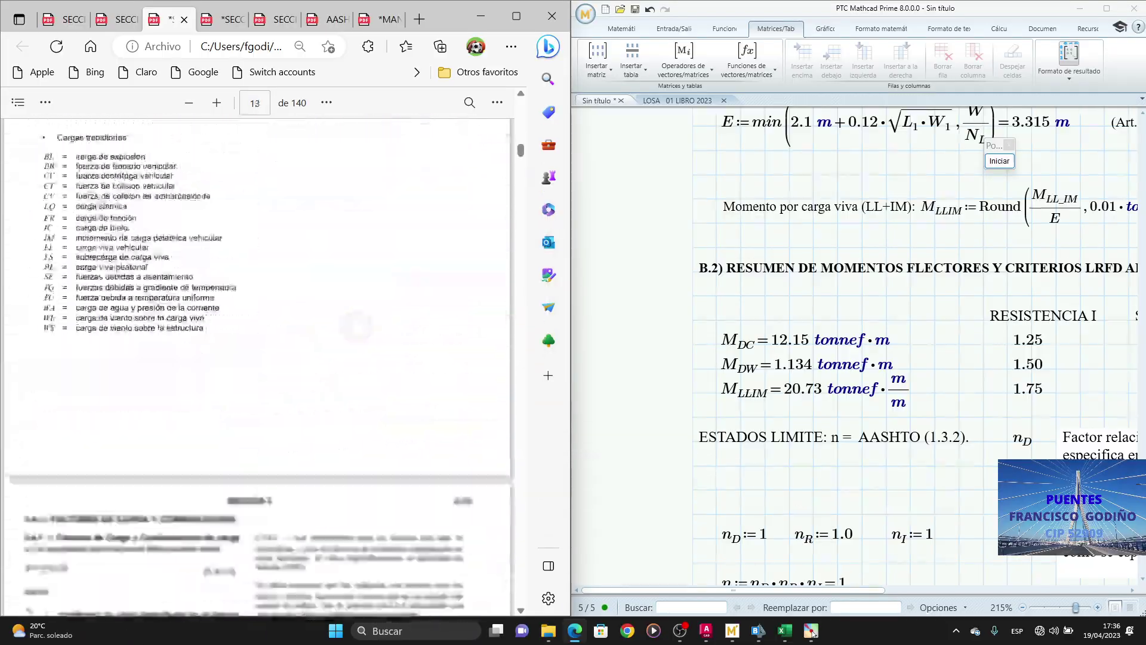
{"action": "scroll", "coordinate": [257, 359], "scroll_direction": "down", "scroll_amount": 20}
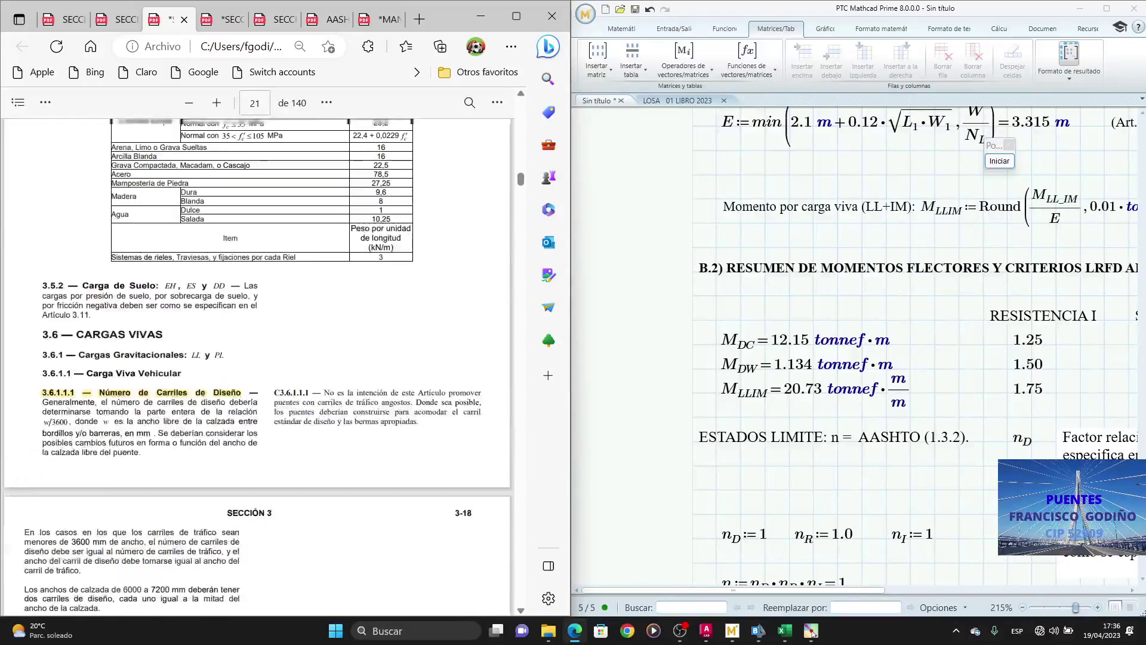
{"action": "scroll", "coordinate": [257, 358], "scroll_direction": "up", "scroll_amount": 10}
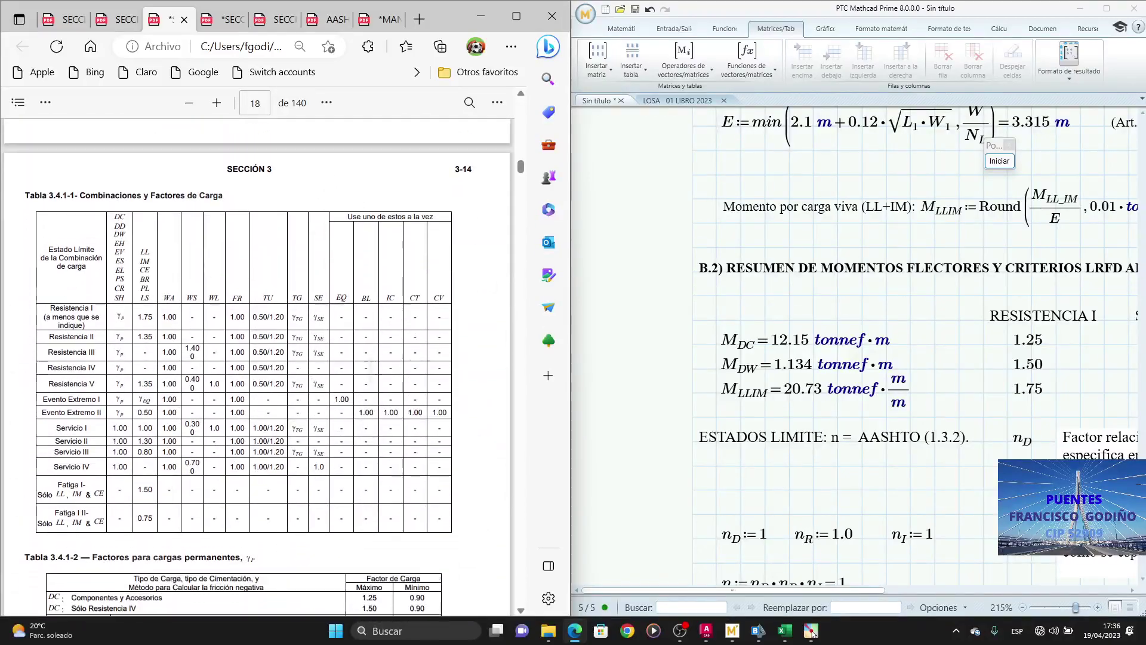
{"action": "scroll", "coordinate": [257, 358], "scroll_direction": "up", "scroll_amount": 4}
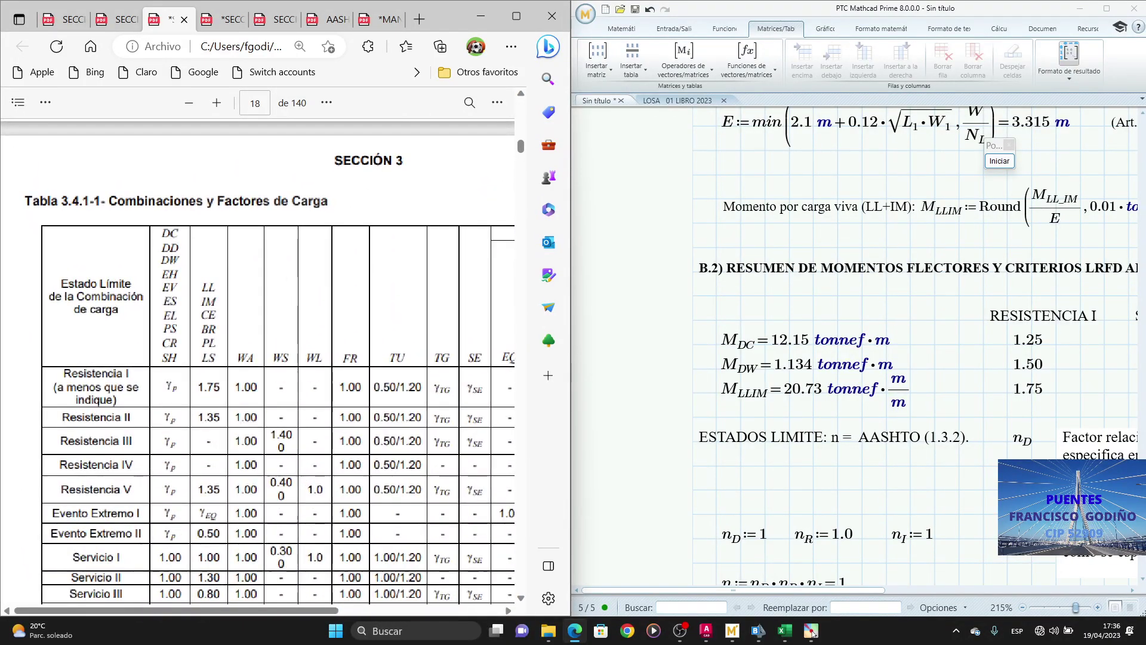
{"action": "scroll", "coordinate": [278, 358], "scroll_direction": "down", "scroll_amount": 3}
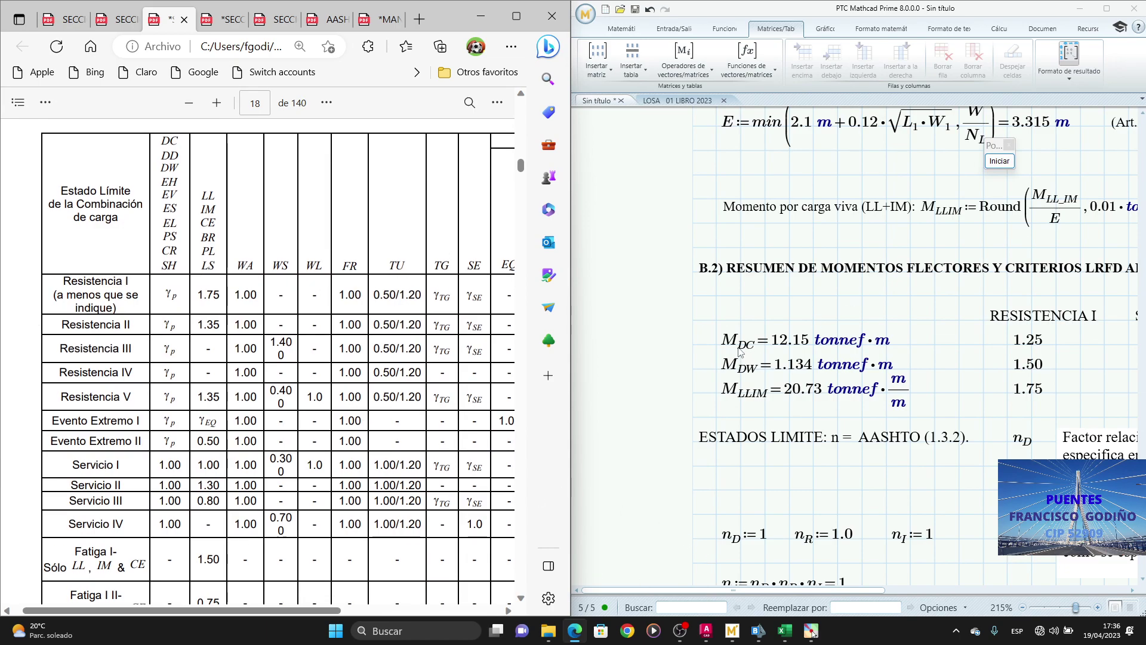
Step: Match the DC moment in the Mathcad summary with the DC entry of Table 3.4.1-1, and show the specification full screen
{"action": "left_click", "coordinate": [742, 353]}
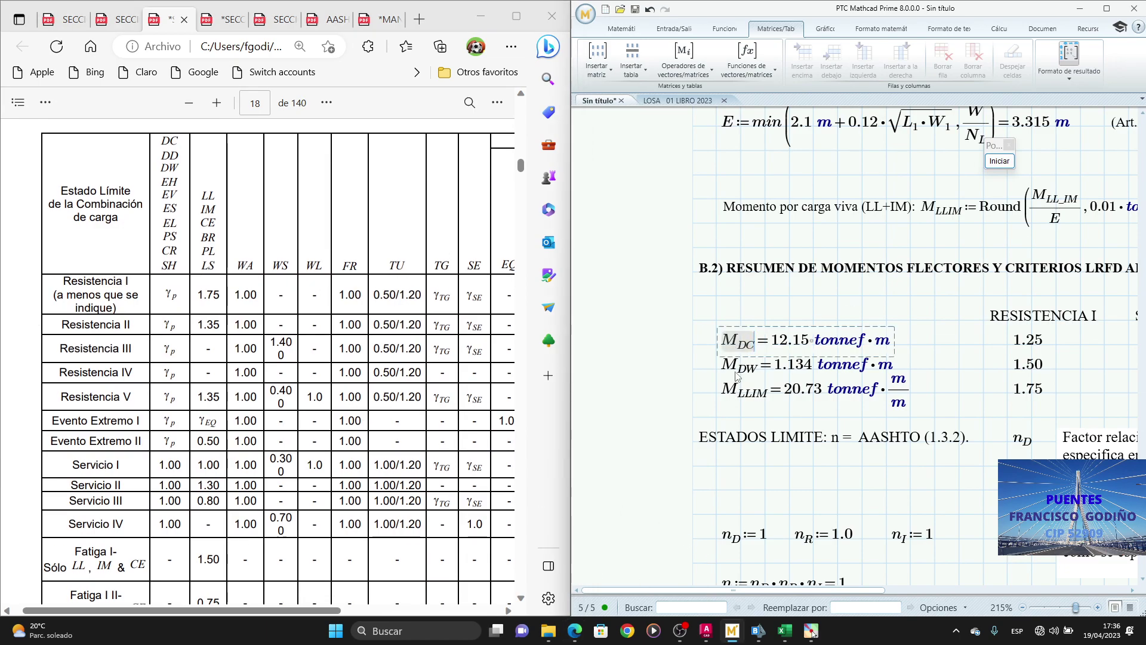
{"action": "left_click", "coordinate": [165, 142]}
{"action": "double_click", "coordinate": [168, 141]}
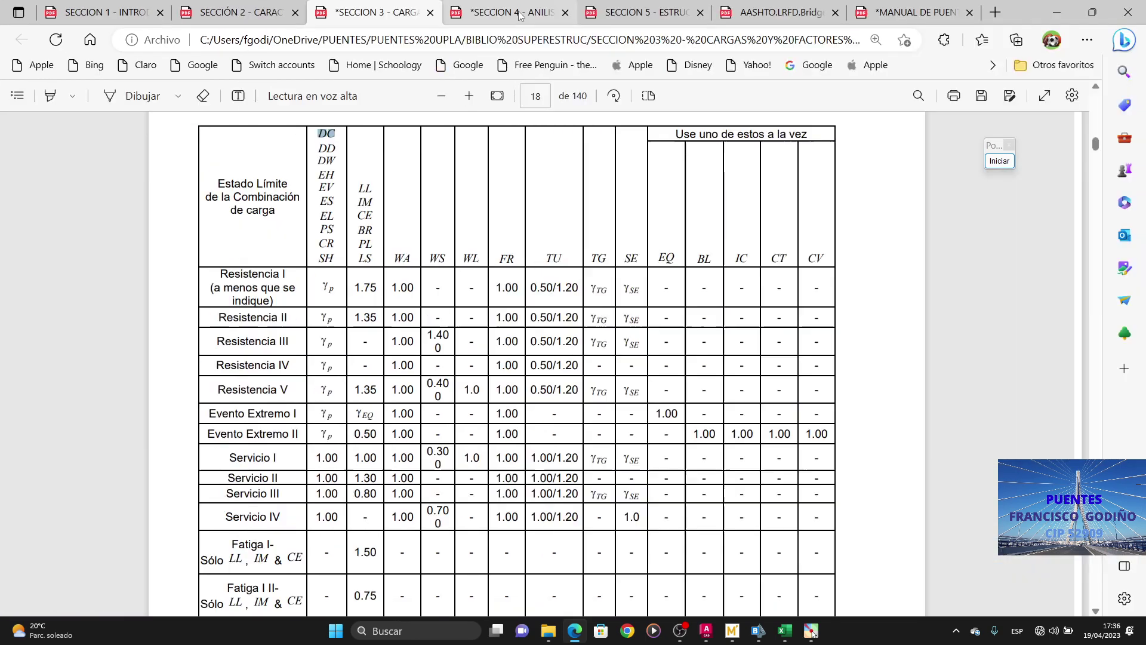
{"action": "left_click", "coordinate": [516, 16]}
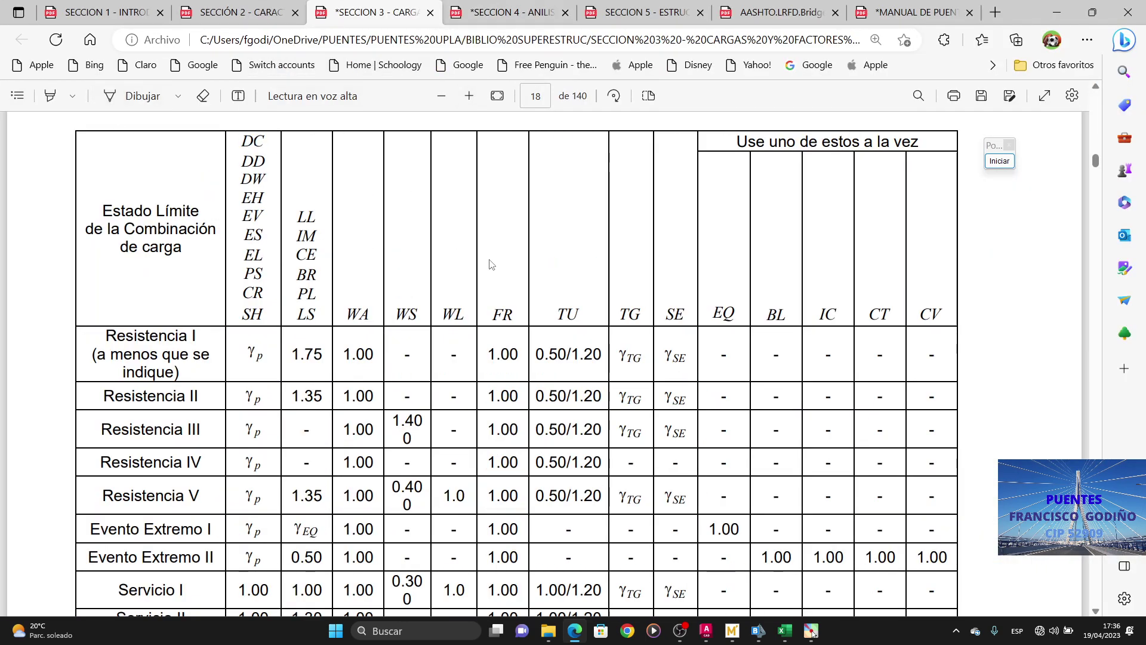
Step: Highlight the DC load and the Resistencia I limit state in yellow in Table 3.4.1-1
{"action": "left_click", "coordinate": [50, 97]}
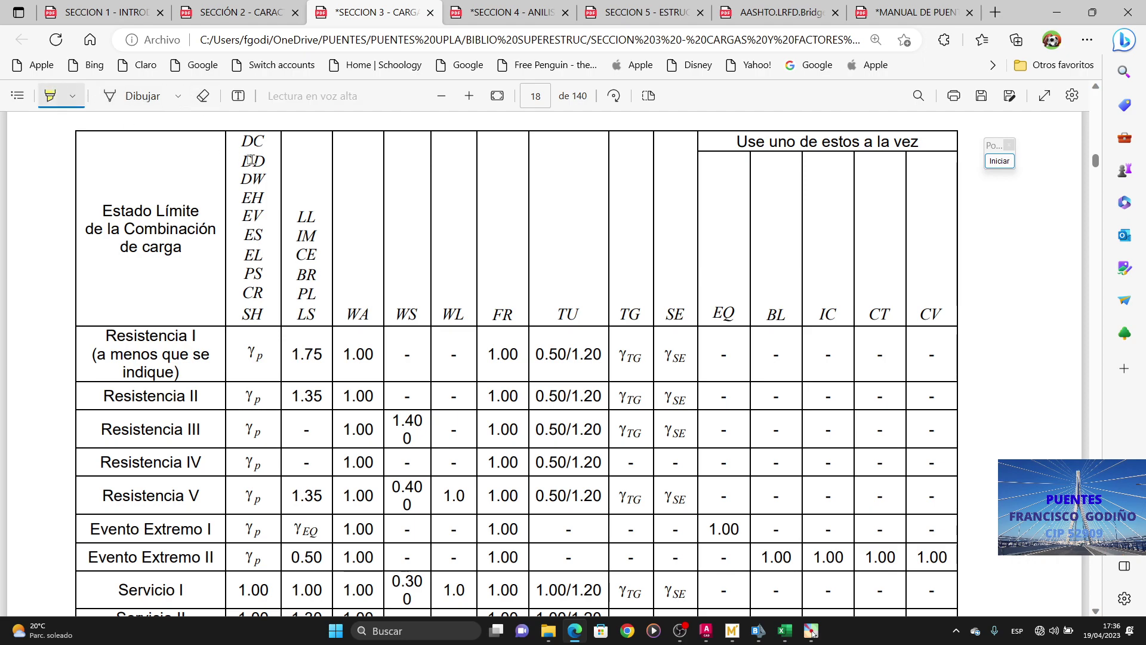
{"action": "left_click_drag", "start_coordinate": [240, 141], "coordinate": [265, 142]}
{"action": "left_click_drag", "start_coordinate": [112, 335], "coordinate": [198, 338]}
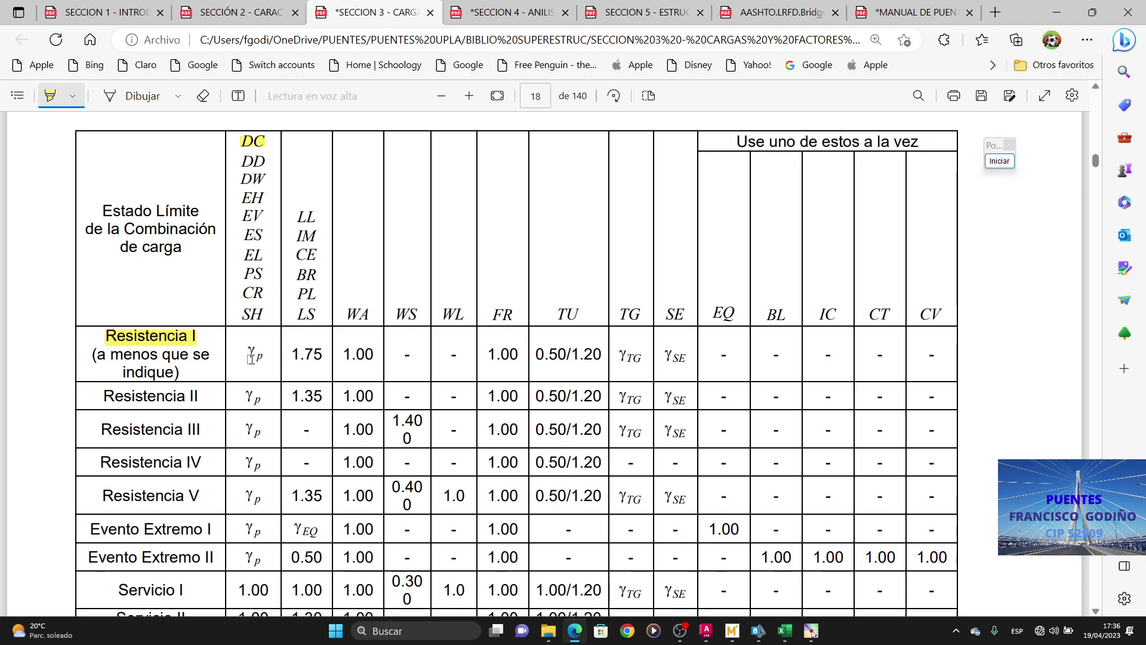
Step: Look up the maximum DC factor in Table 3.4.1-2 and point out the matching RESISTENCIA I factor in the Mathcad worksheet
{"action": "left_click", "coordinate": [1095, 612]}
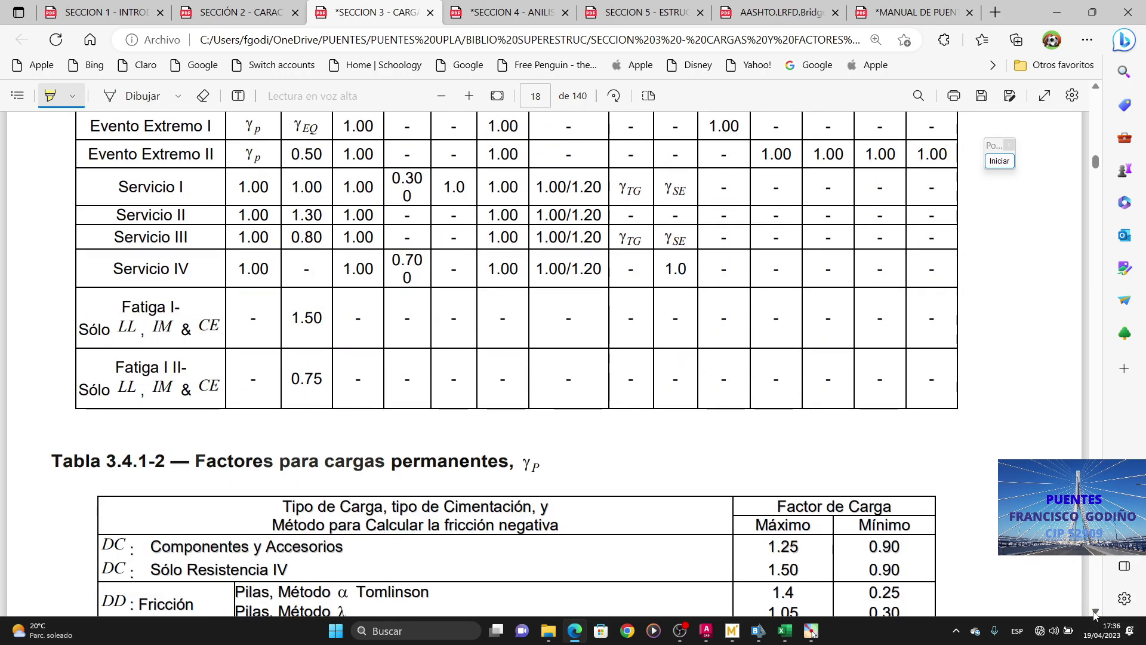
{"action": "left_click_drag", "start_coordinate": [1094, 612], "coordinate": [1094, 611]}
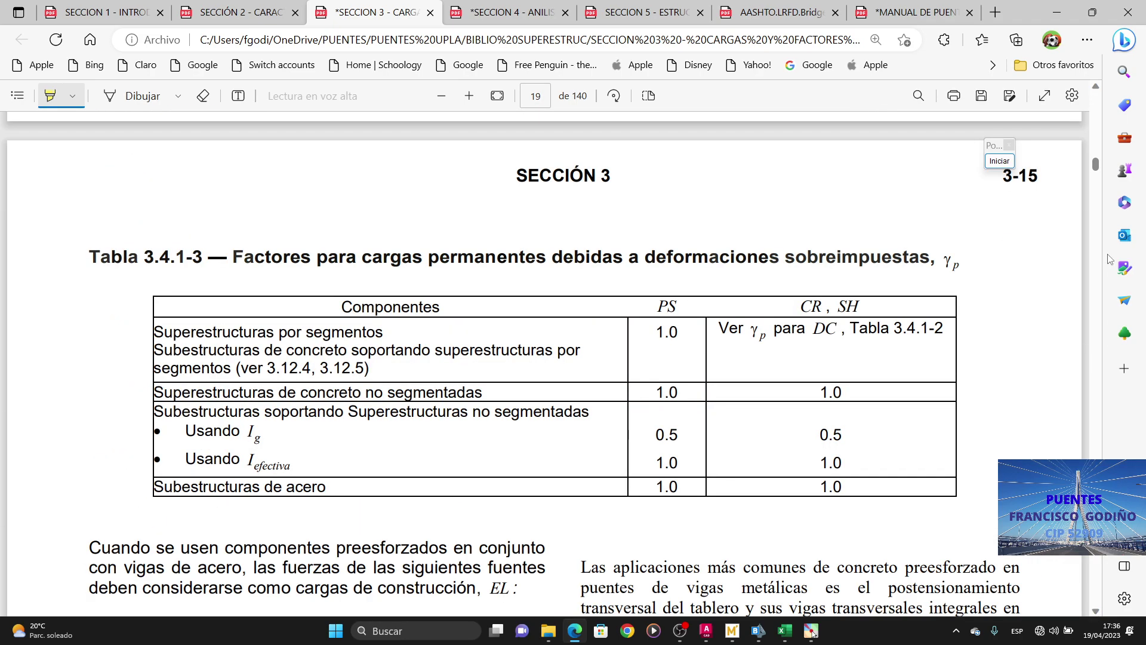
{"action": "left_click_drag", "start_coordinate": [1095, 89], "coordinate": [1095, 88]}
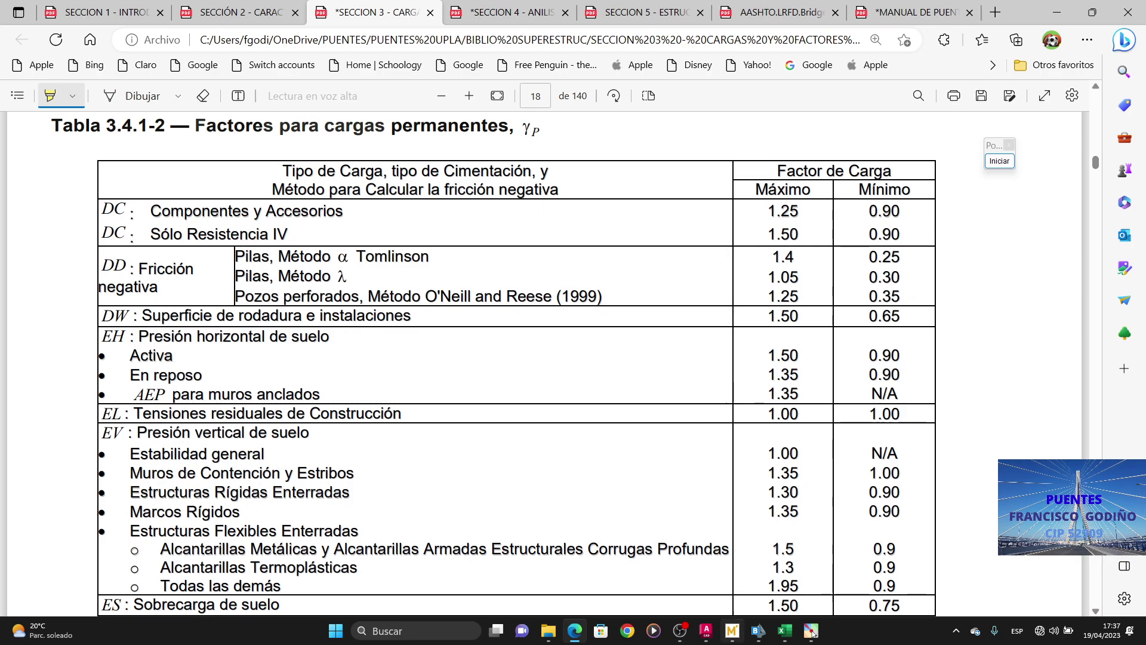
{"action": "left_click", "coordinate": [733, 632]}
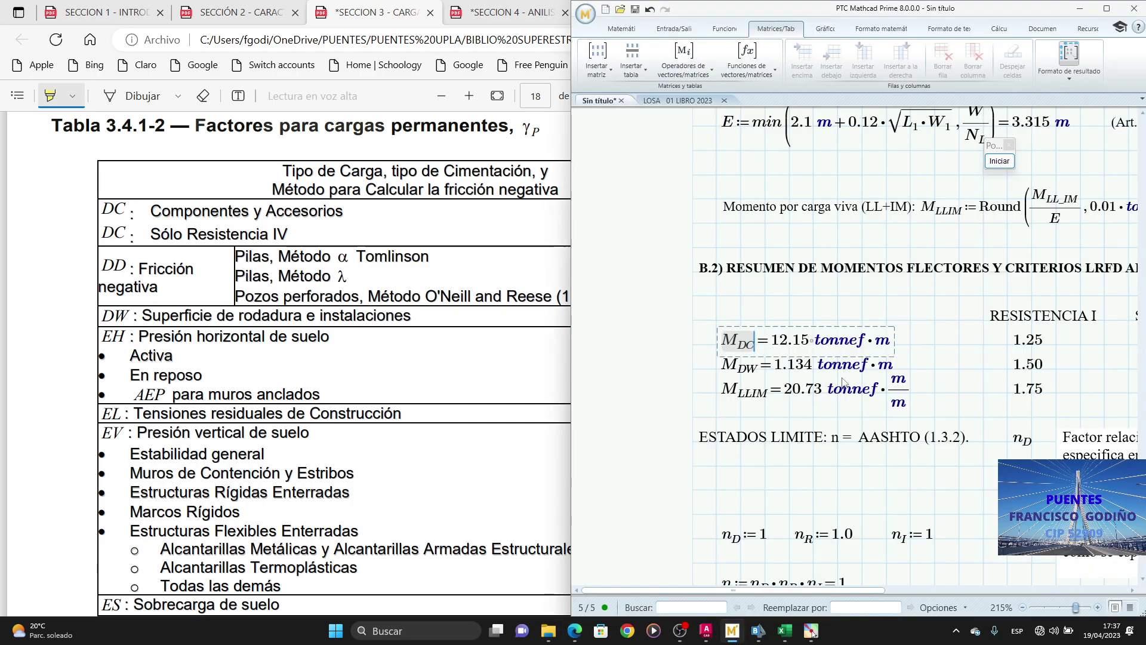
{"action": "left_click", "coordinate": [1033, 340]}
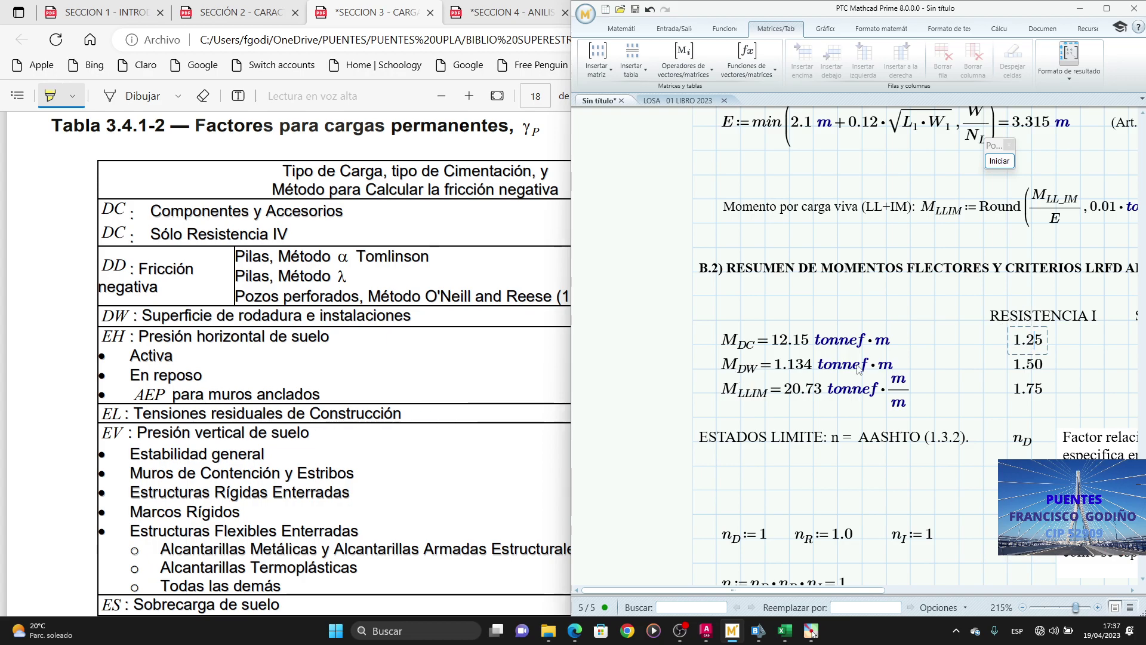
Step: Return to Table 3.4.1-1 in the specification and highlight the DW load in yellow
{"action": "left_click", "coordinate": [225, 307]}
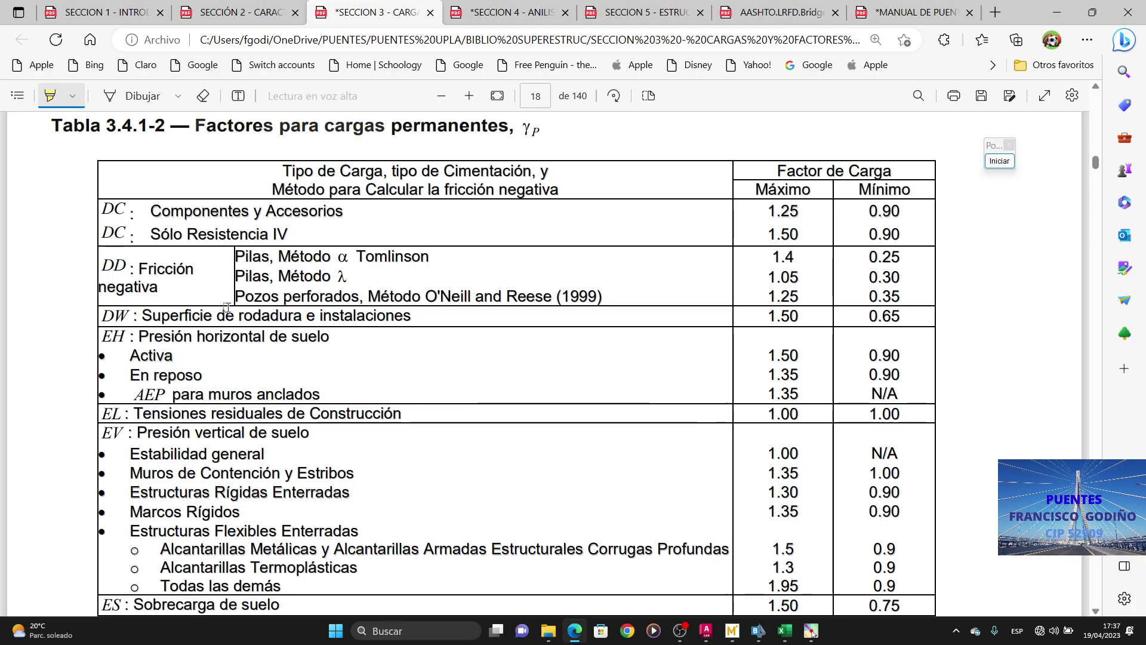
{"action": "scroll", "coordinate": [227, 307], "scroll_direction": "up", "scroll_amount": 10}
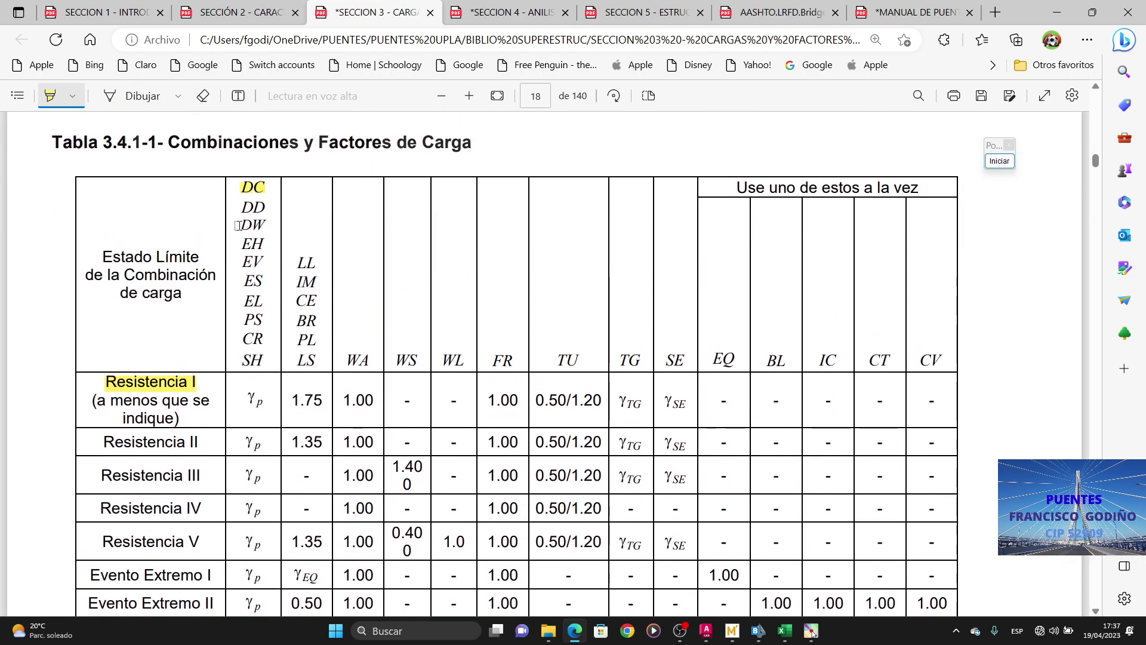
{"action": "left_click_drag", "start_coordinate": [237, 225], "coordinate": [268, 220]}
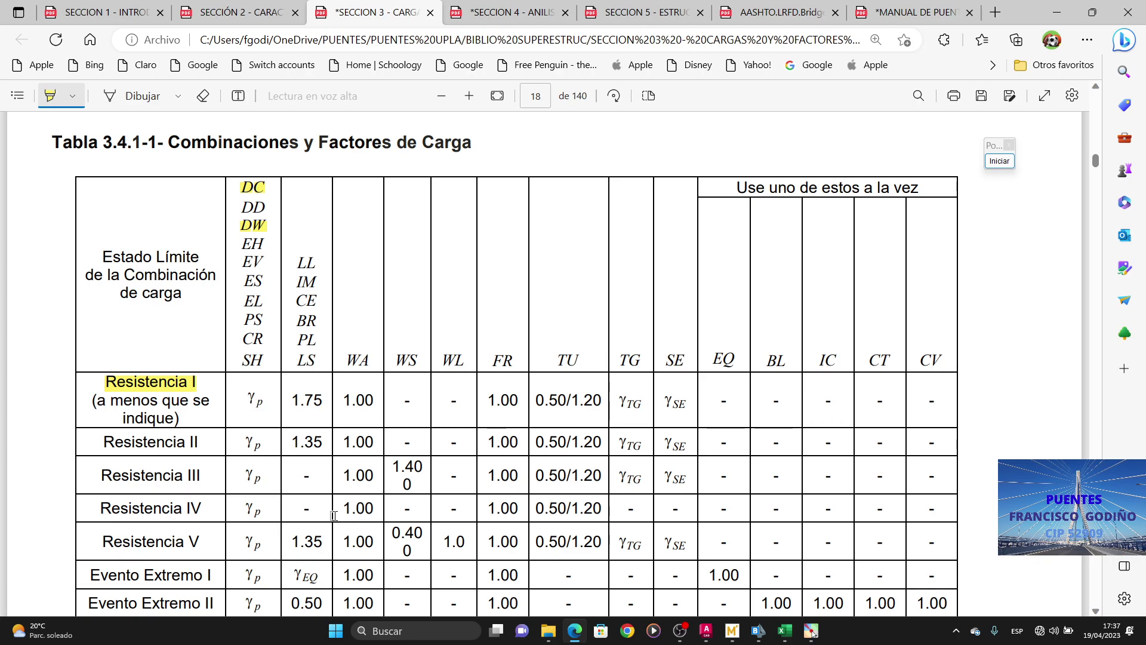
Step: Highlight the maximum DW factor 1.50 in Table 3.4.1-2 and point out the matching RESISTENCIA I factor in Mathcad
{"action": "scroll", "coordinate": [334, 516], "scroll_direction": "down", "scroll_amount": 10}
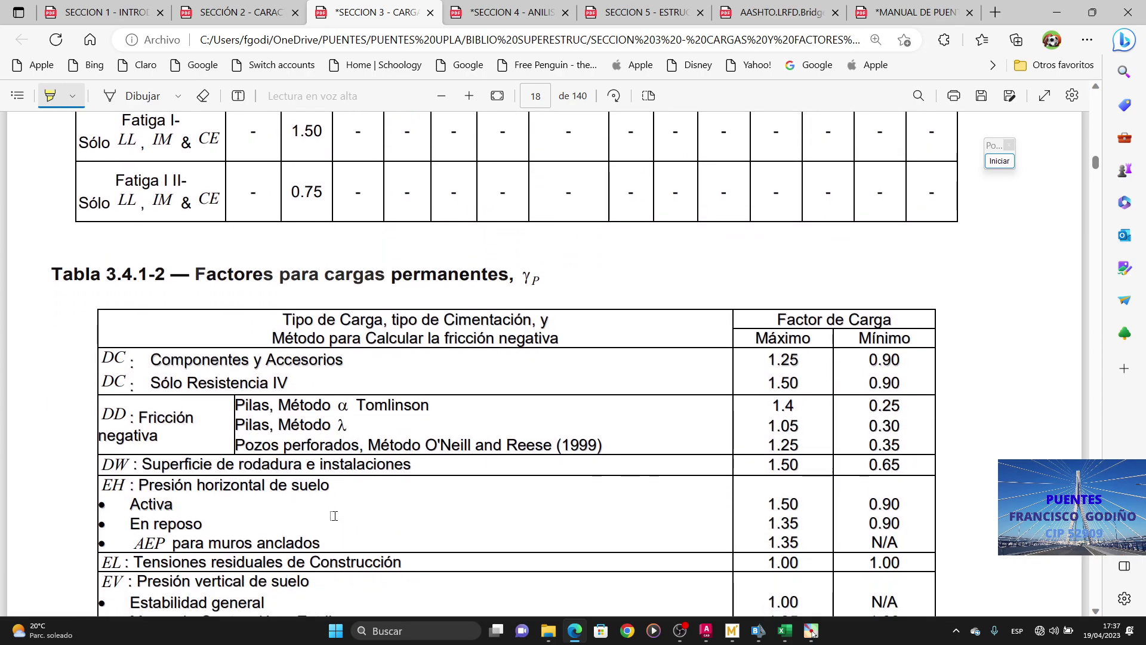
{"action": "scroll", "coordinate": [334, 516], "scroll_direction": "down", "scroll_amount": 2}
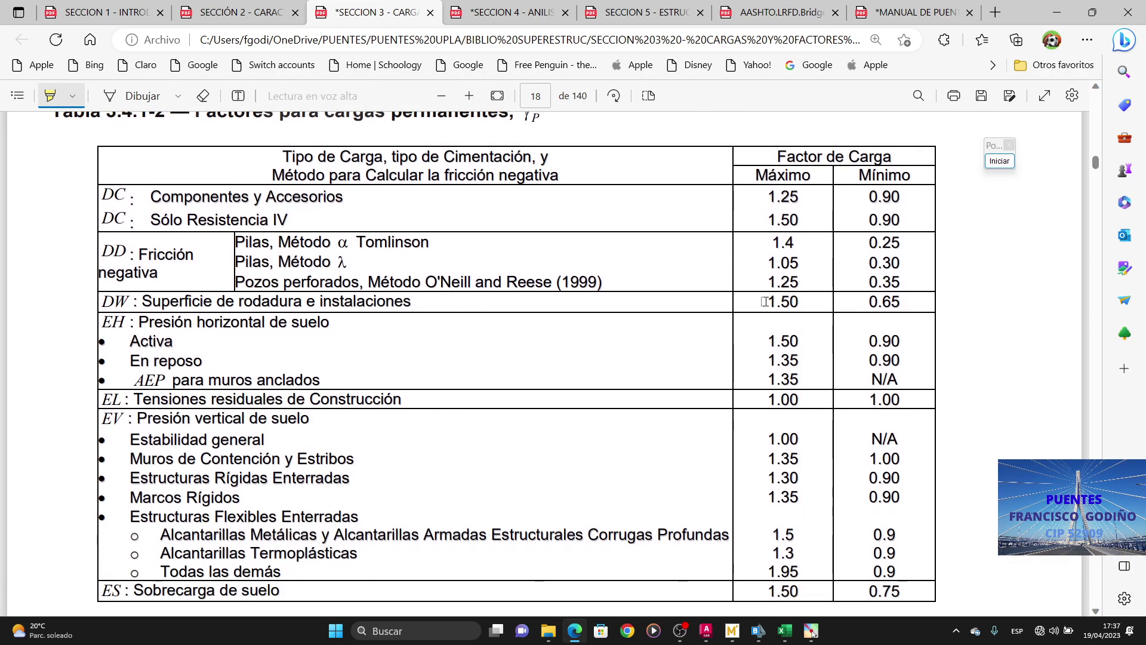
{"action": "left_click_drag", "start_coordinate": [764, 301], "coordinate": [797, 303]}
{"action": "left_click", "coordinate": [732, 630]}
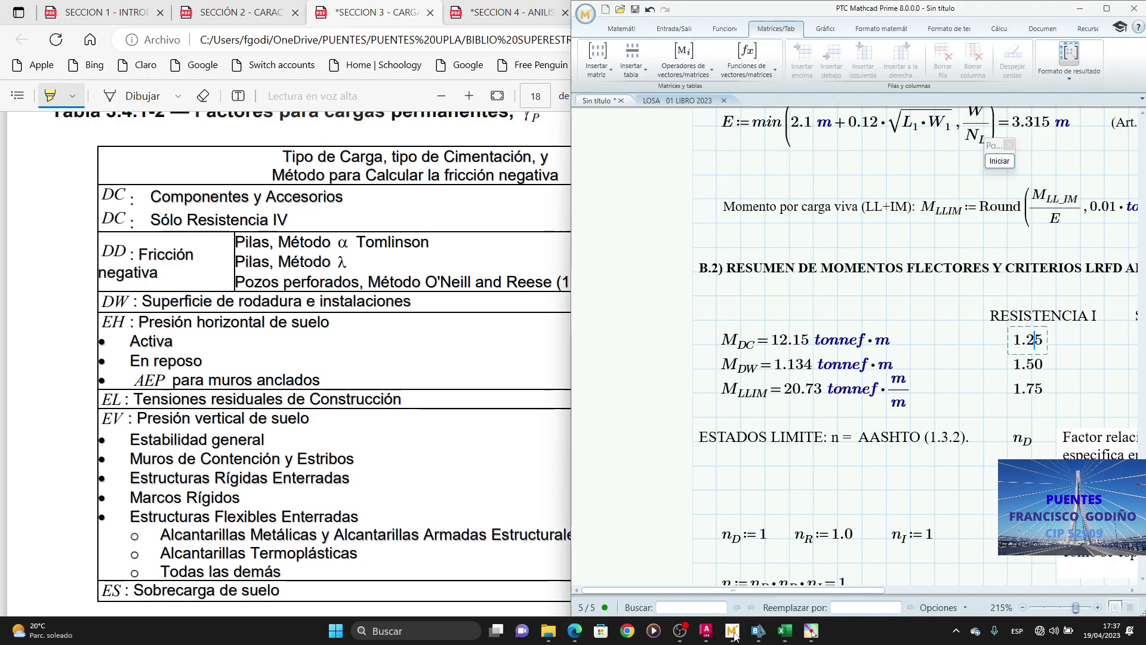
{"action": "left_click", "coordinate": [1035, 369]}
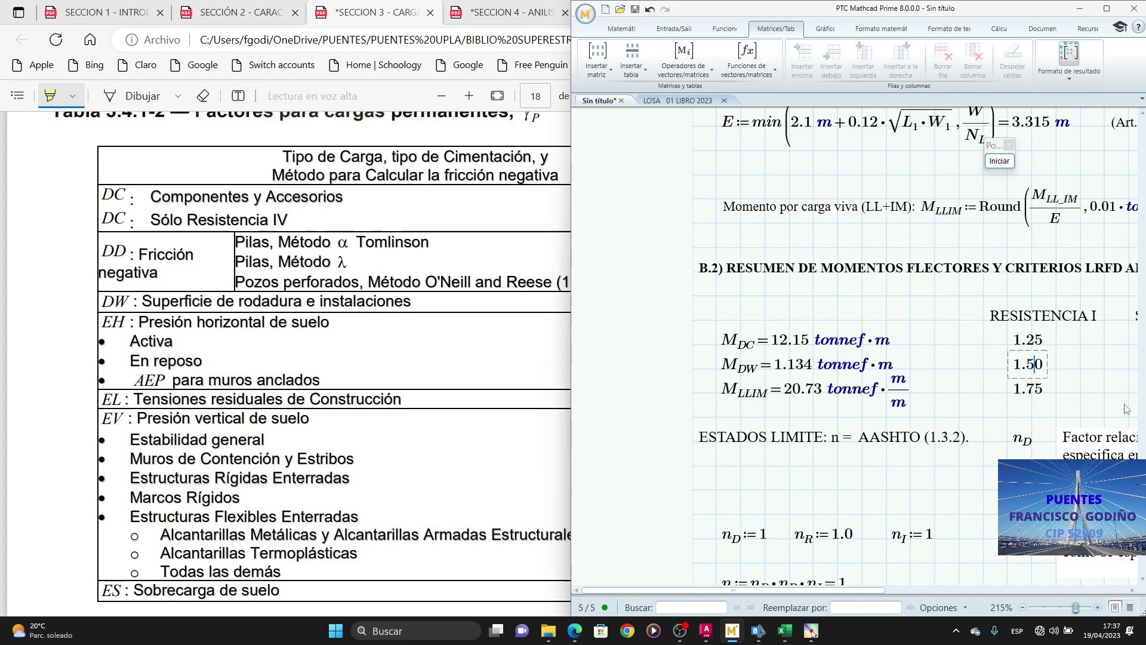
Step: Highlight the LL and IM loads and the 1.75 live-load factor of Resistencia I in Table 3.4.1-1
{"action": "scroll", "coordinate": [449, 402], "scroll_direction": "up", "scroll_amount": 10}
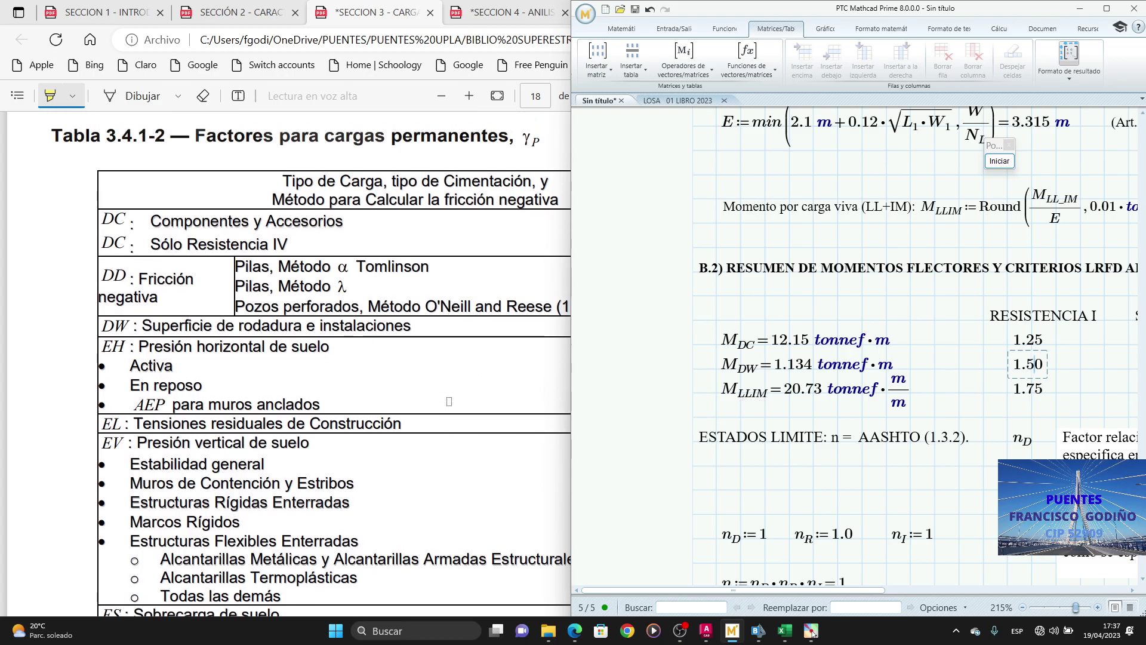
{"action": "scroll", "coordinate": [449, 401], "scroll_direction": "up", "scroll_amount": 2}
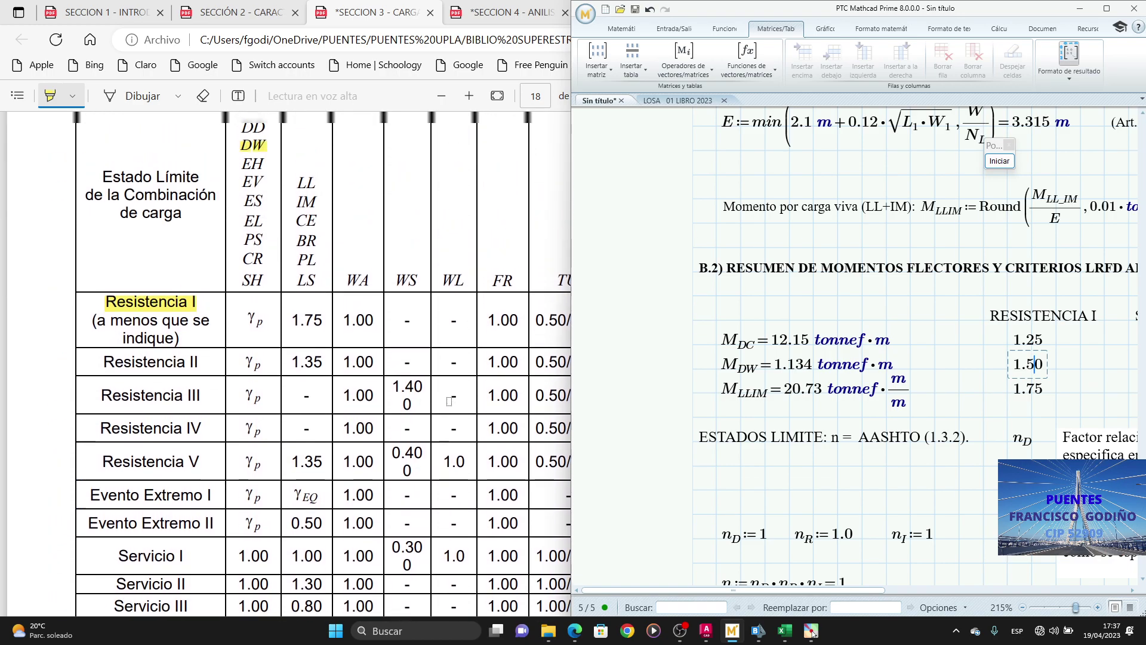
{"action": "left_click", "coordinate": [292, 196]}
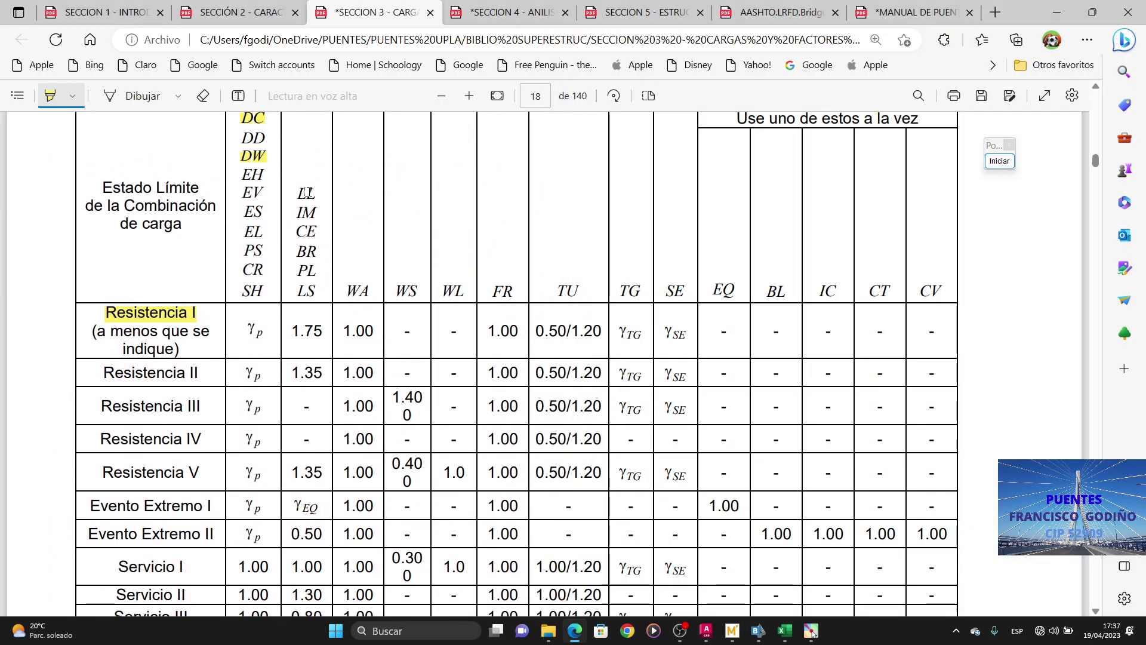
{"action": "mouse_move", "coordinate": [297, 192]}
{"action": "left_mouse_down"}
{"action": "mouse_move", "coordinate": [318, 194]}
{"action": "mouse_move", "coordinate": [316, 205]}
{"action": "left_mouse_up"}
{"action": "key", "text": "ctrl+z"}
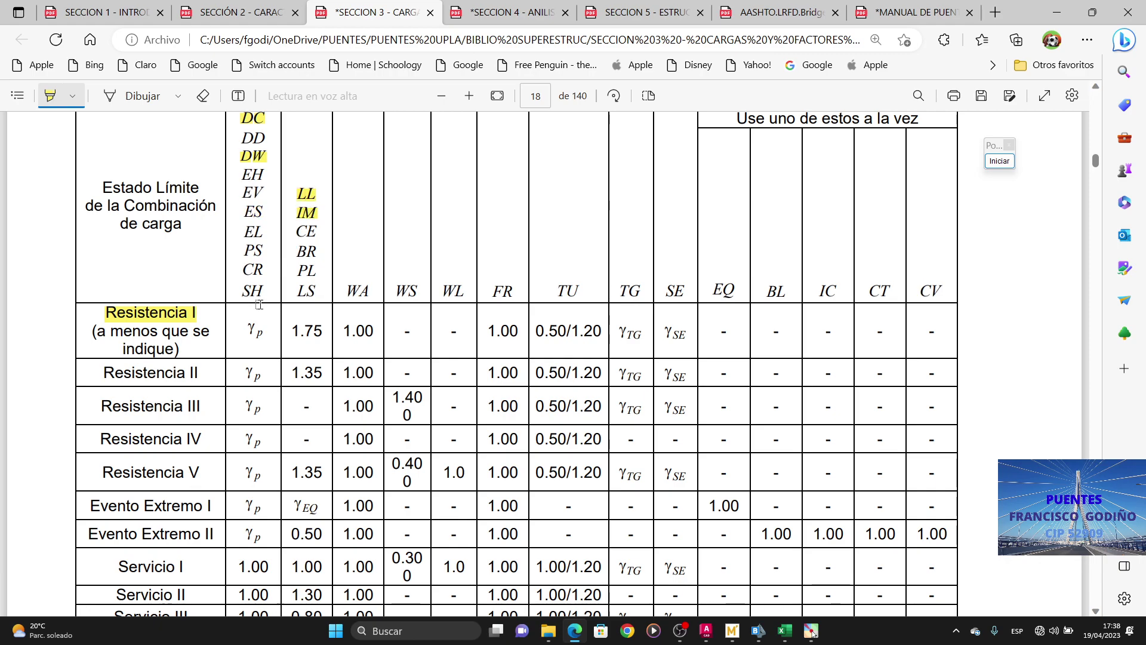
{"action": "left_click_drag", "start_coordinate": [290, 327], "coordinate": [323, 327]}
Step: Show the SERVICIO I and FATIGA I columns in Mathcad, and highlight the permanent and live-load 1.00 factors of Servicio I in Table 3.4.1-1
{"action": "left_click", "coordinate": [732, 631]}
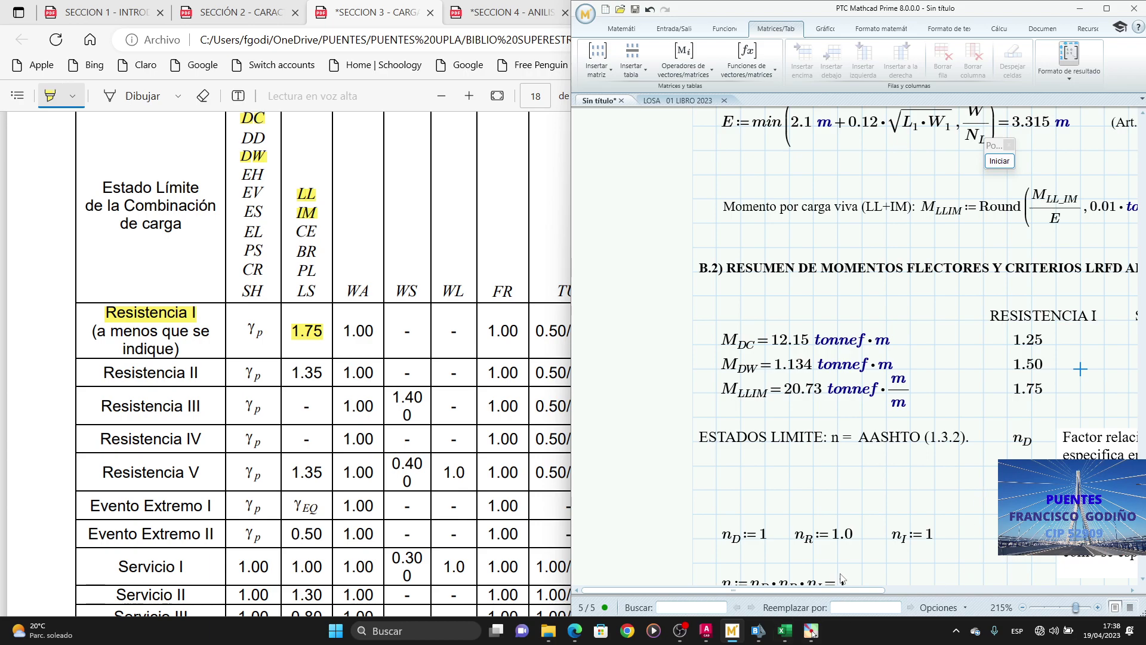
{"action": "left_click_drag", "start_coordinate": [847, 590], "coordinate": [1098, 569]}
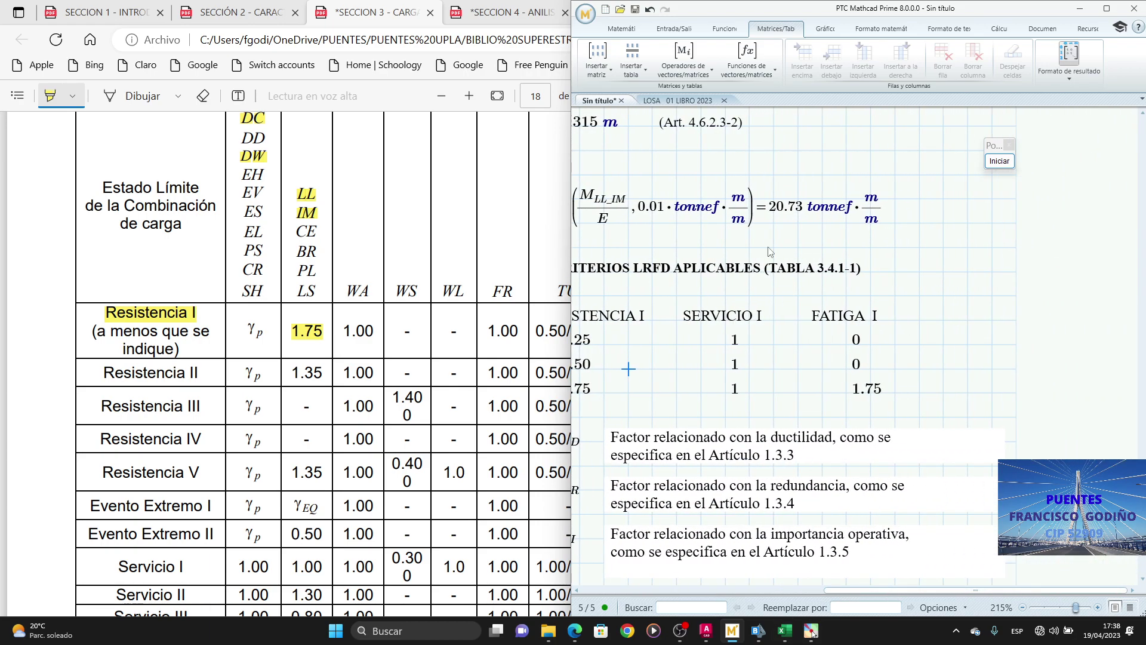
{"action": "left_click", "coordinate": [318, 534]}
{"action": "scroll", "coordinate": [318, 534], "scroll_direction": "down", "scroll_amount": 1}
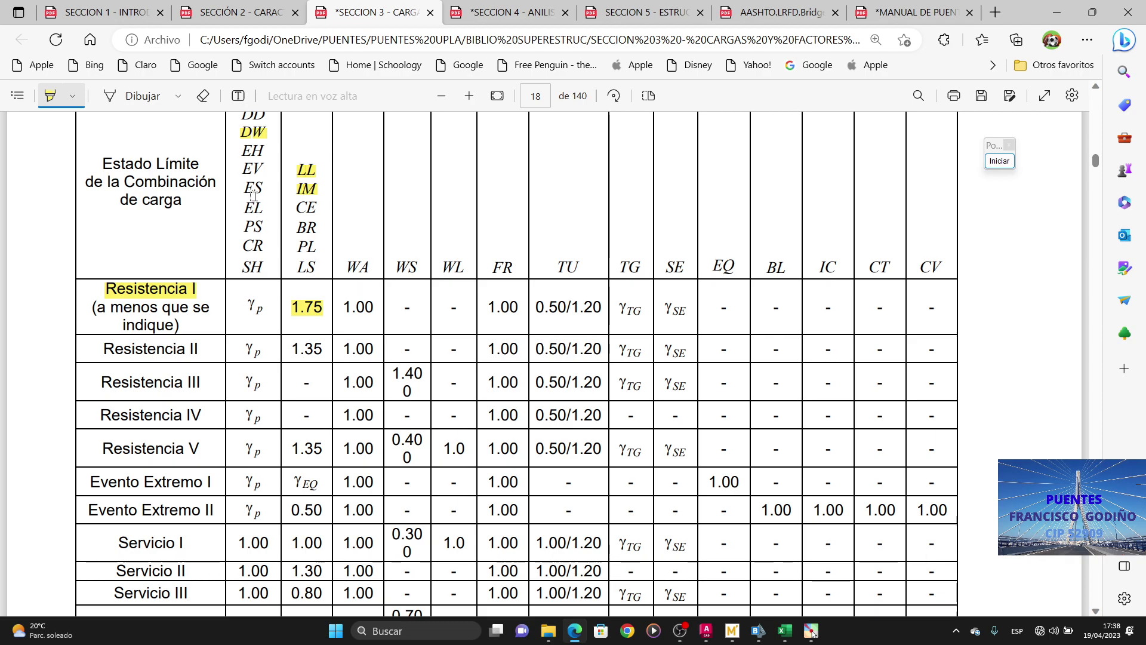
{"action": "scroll", "coordinate": [253, 162], "scroll_direction": "up", "scroll_amount": 2}
{"action": "scroll", "coordinate": [268, 383], "scroll_direction": "down", "scroll_amount": 4}
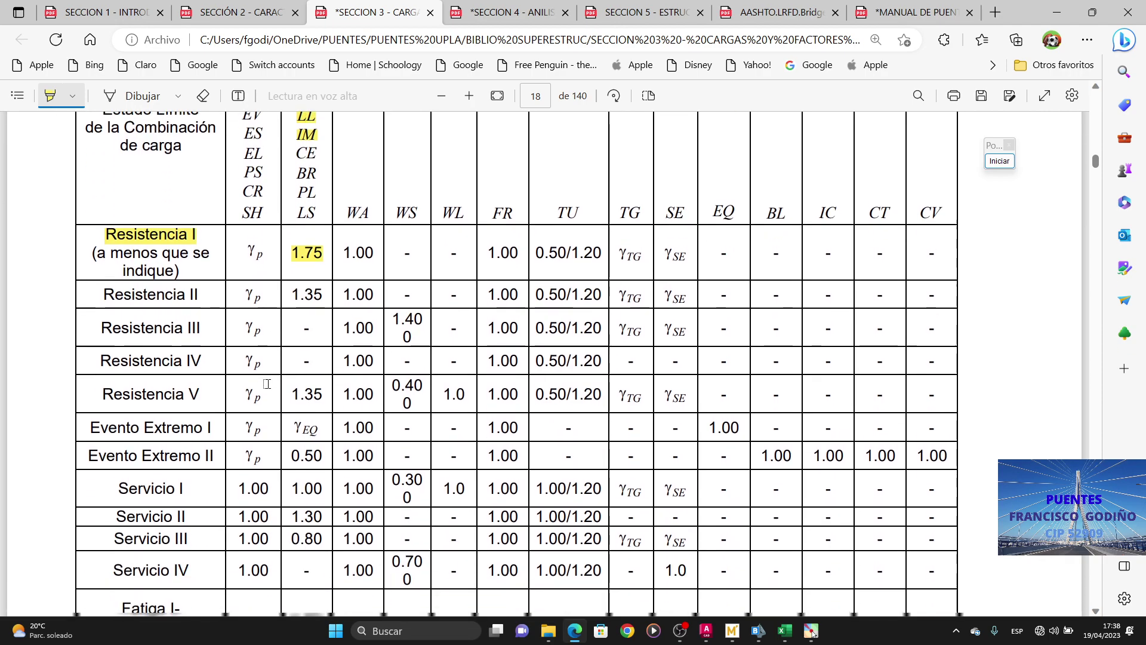
{"action": "left_click_drag", "start_coordinate": [239, 476], "coordinate": [323, 478]}
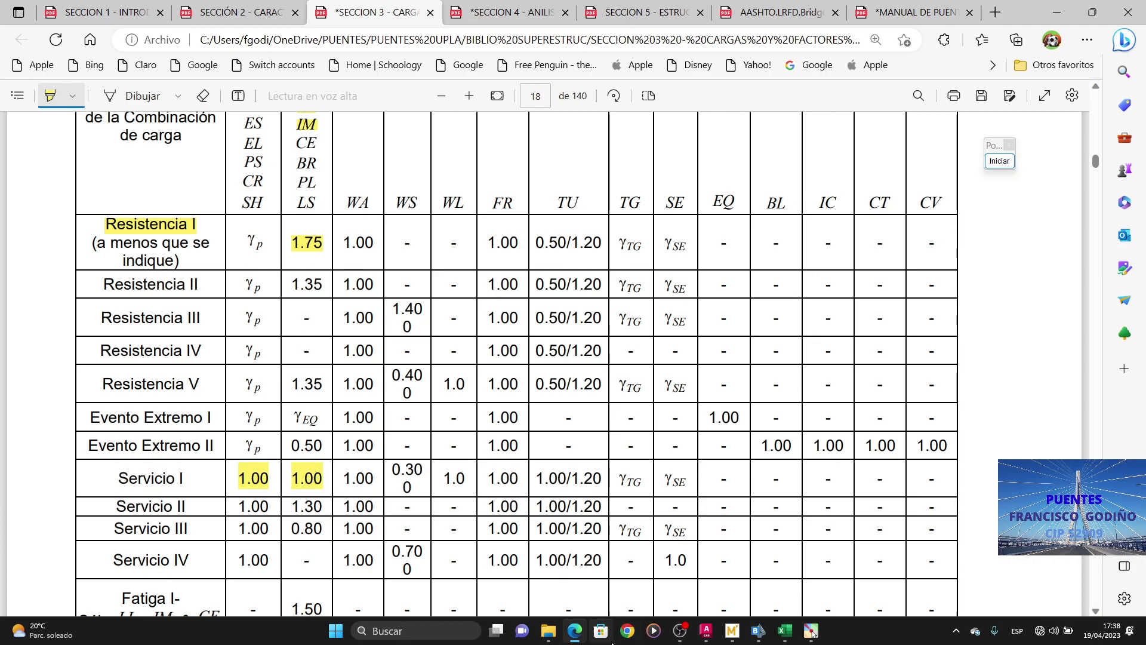
Step: Switch to Mathcad and point out the SERVICIO I factors for the DC, DW and live-load moments
{"action": "left_click", "coordinate": [731, 631]}
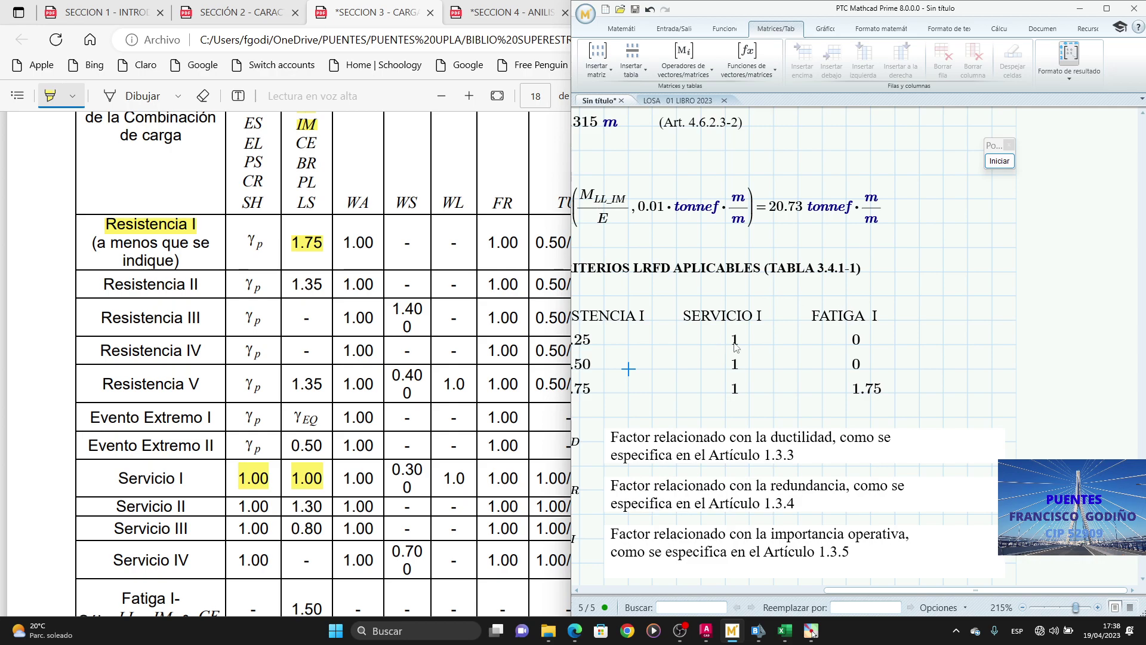
{"action": "left_click", "coordinate": [738, 390]}
{"action": "key", "text": "Down"}
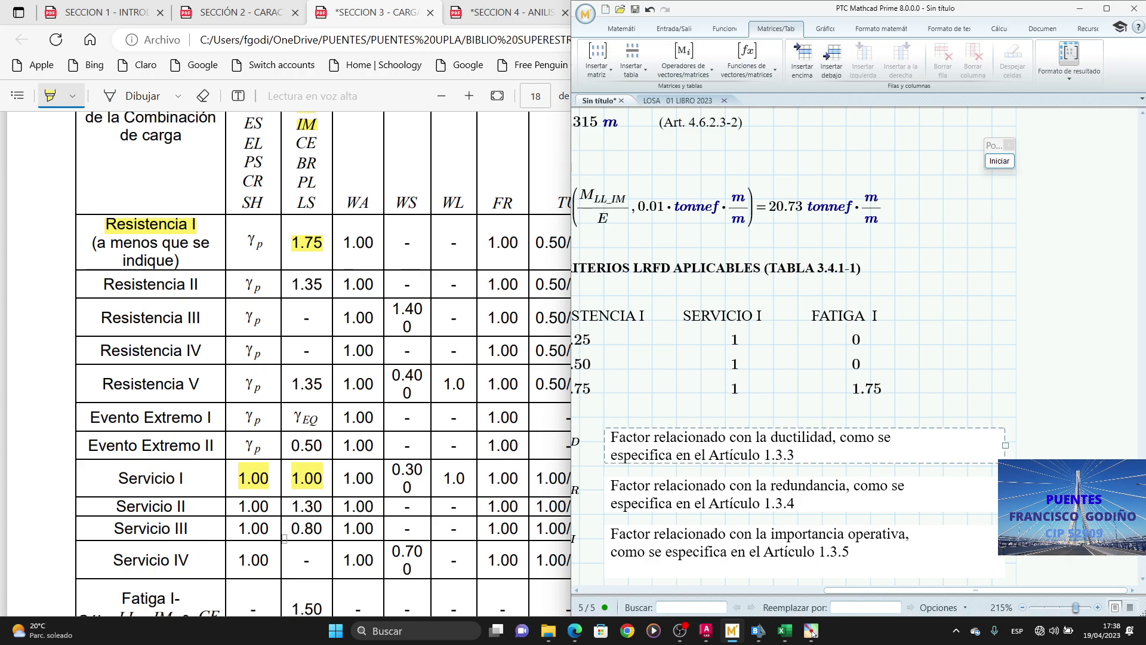
Step: Return to Table 3.4.1-1, review the DC, DW, LL and IM loads, and highlight the 1.50 live-load factor of Fatiga I
{"action": "left_click", "coordinate": [241, 489]}
{"action": "key", "text": "Down"}
{"action": "key", "text": "Down"}
{"action": "key", "text": "Down"}
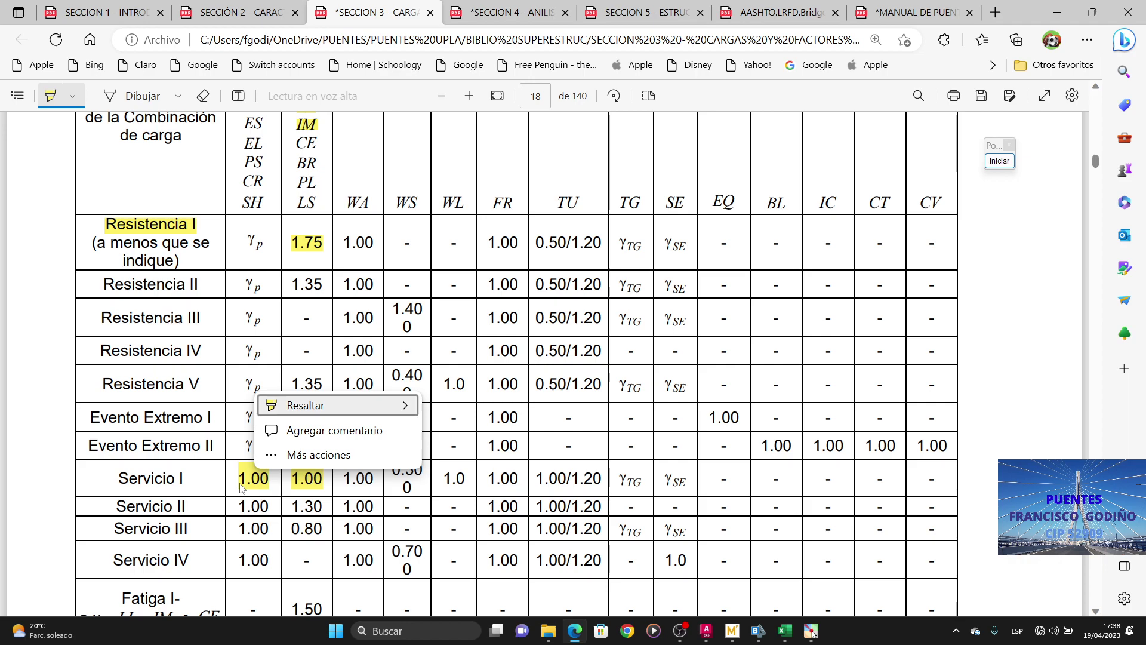
{"action": "key", "text": "Escape"}
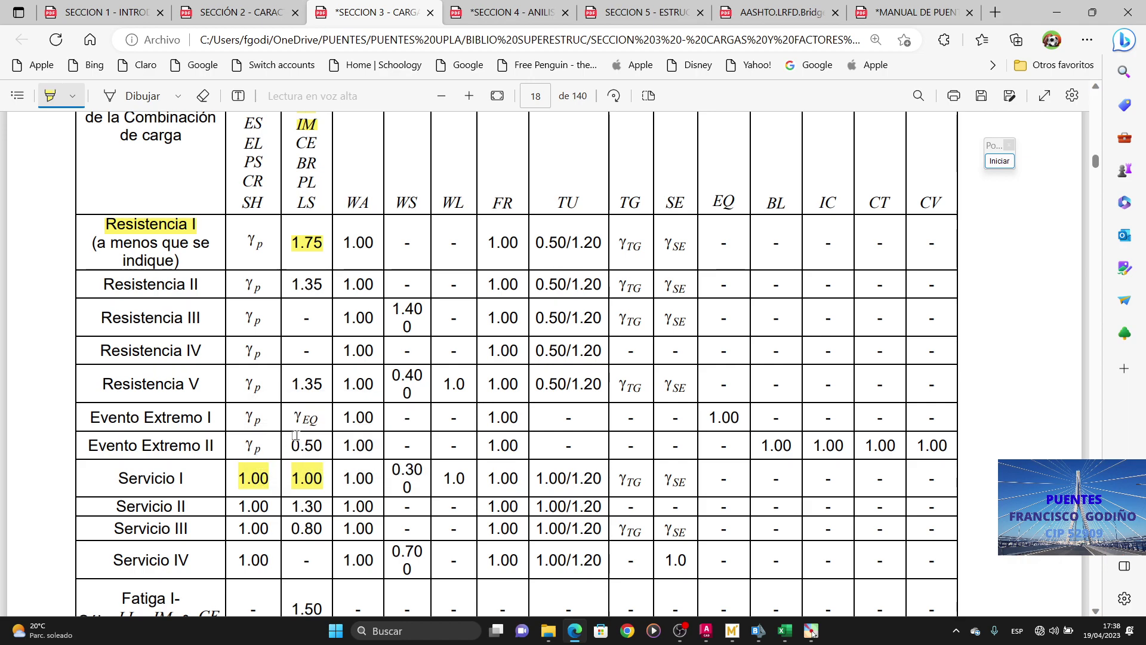
{"action": "scroll", "coordinate": [295, 435], "scroll_direction": "down", "scroll_amount": 1}
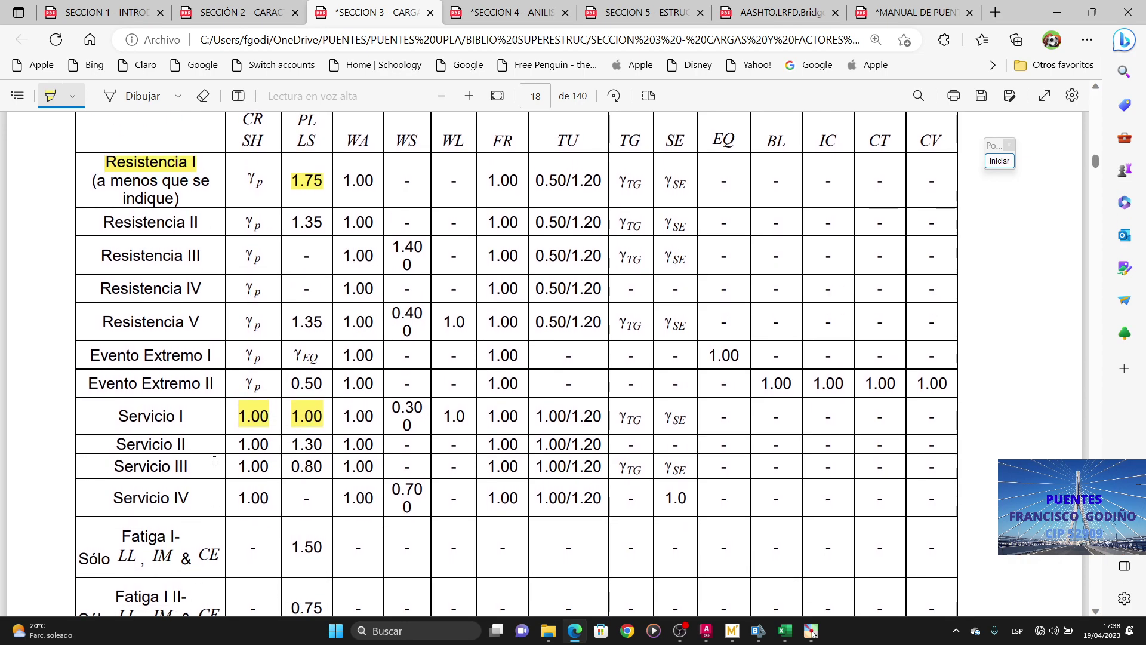
{"action": "scroll", "coordinate": [240, 394], "scroll_direction": "up", "scroll_amount": 3}
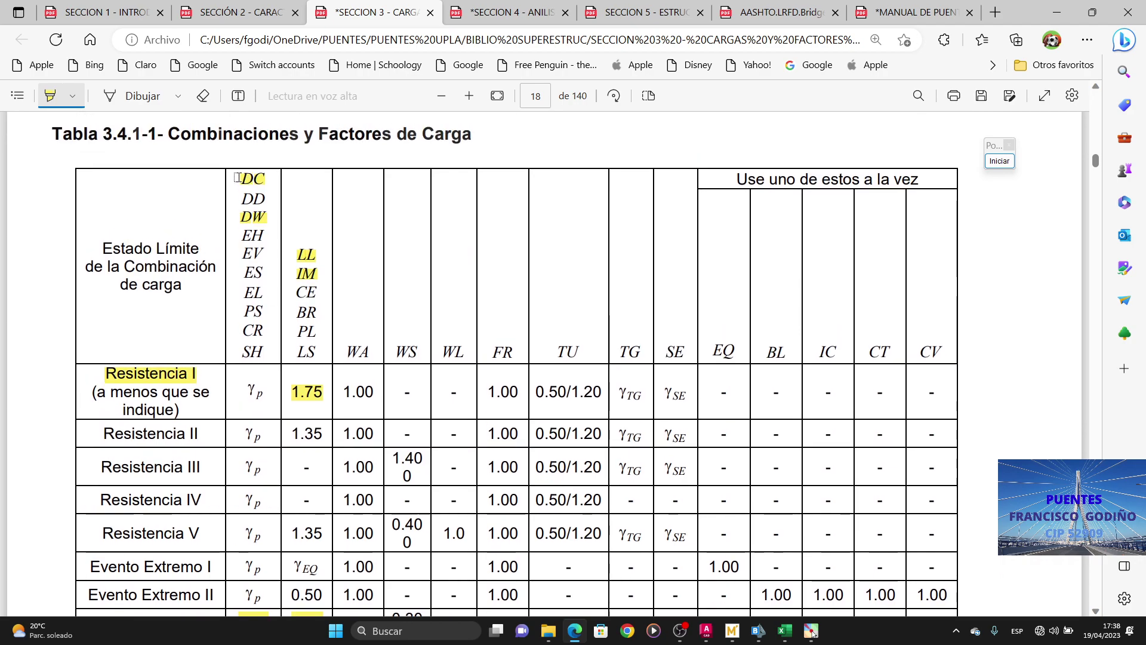
{"action": "scroll", "coordinate": [277, 341], "scroll_direction": "down", "scroll_amount": 3}
{"action": "scroll", "coordinate": [277, 341], "scroll_direction": "down", "scroll_amount": 2}
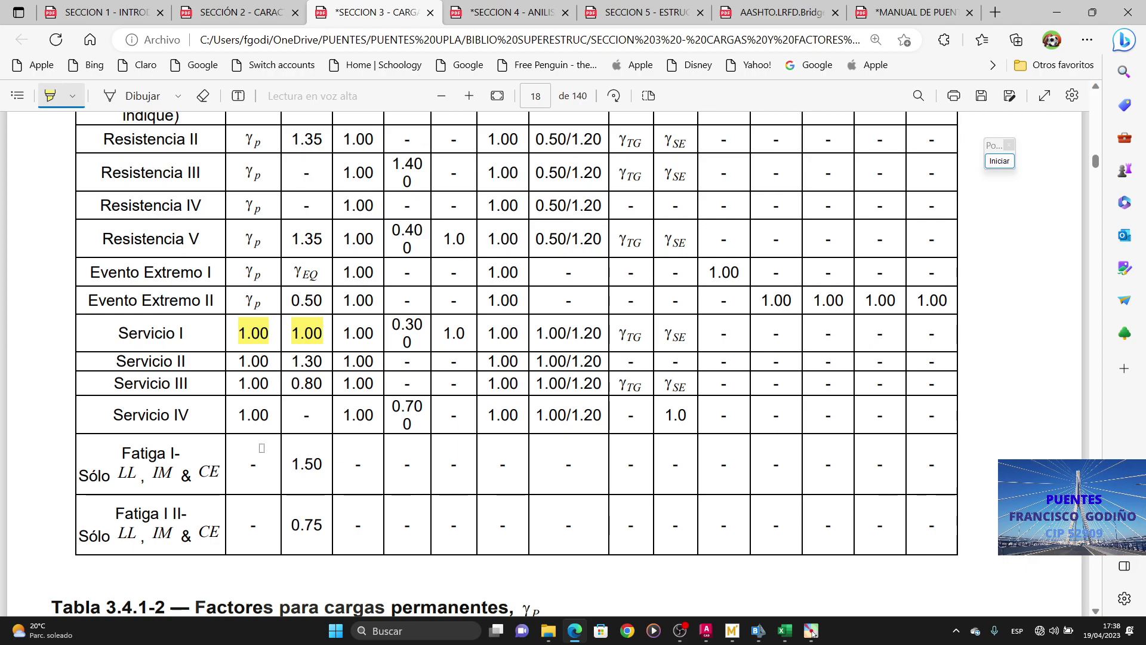
{"action": "scroll", "coordinate": [262, 447], "scroll_direction": "up", "scroll_amount": 4}
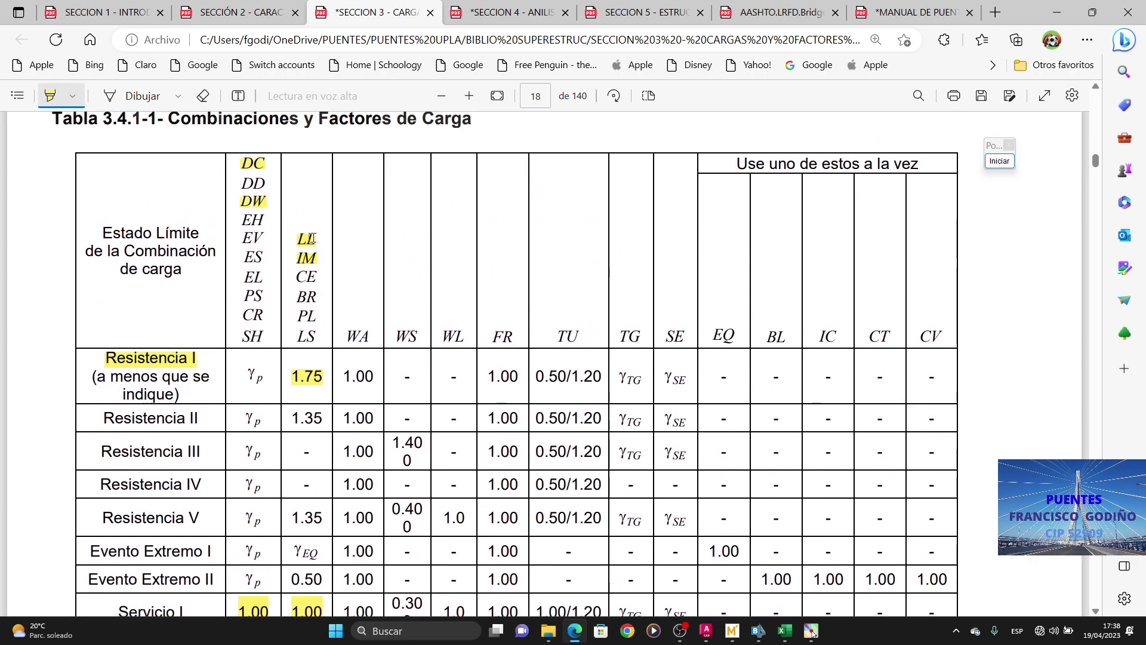
{"action": "scroll", "coordinate": [309, 347], "scroll_direction": "down", "scroll_amount": 6}
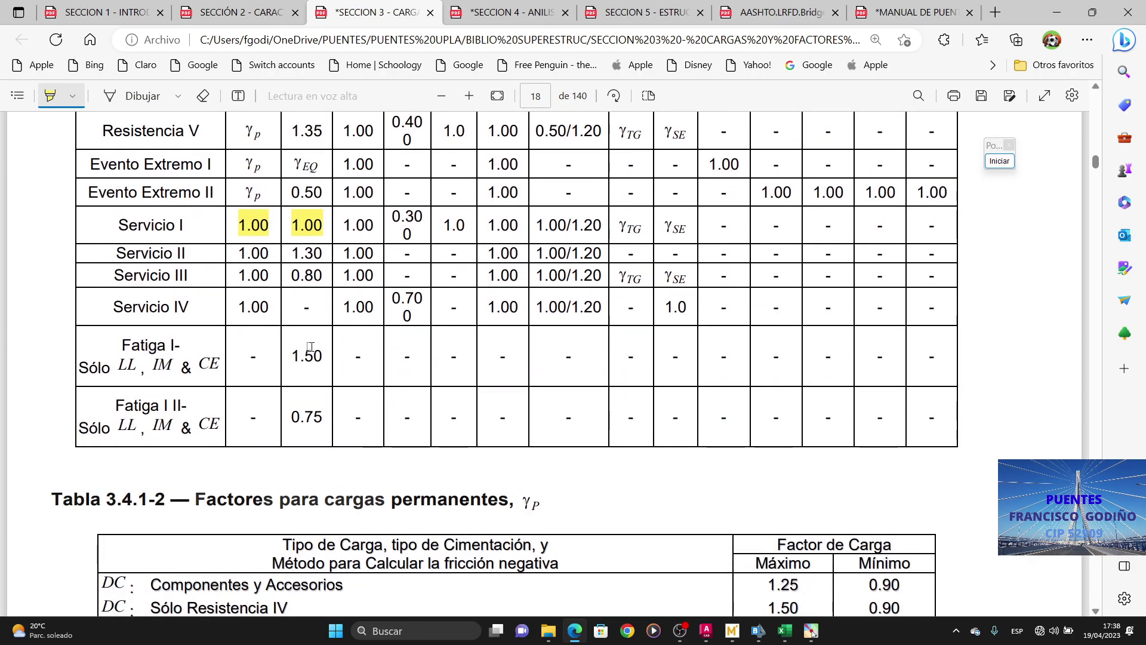
{"action": "left_click_drag", "start_coordinate": [293, 356], "coordinate": [317, 352]}
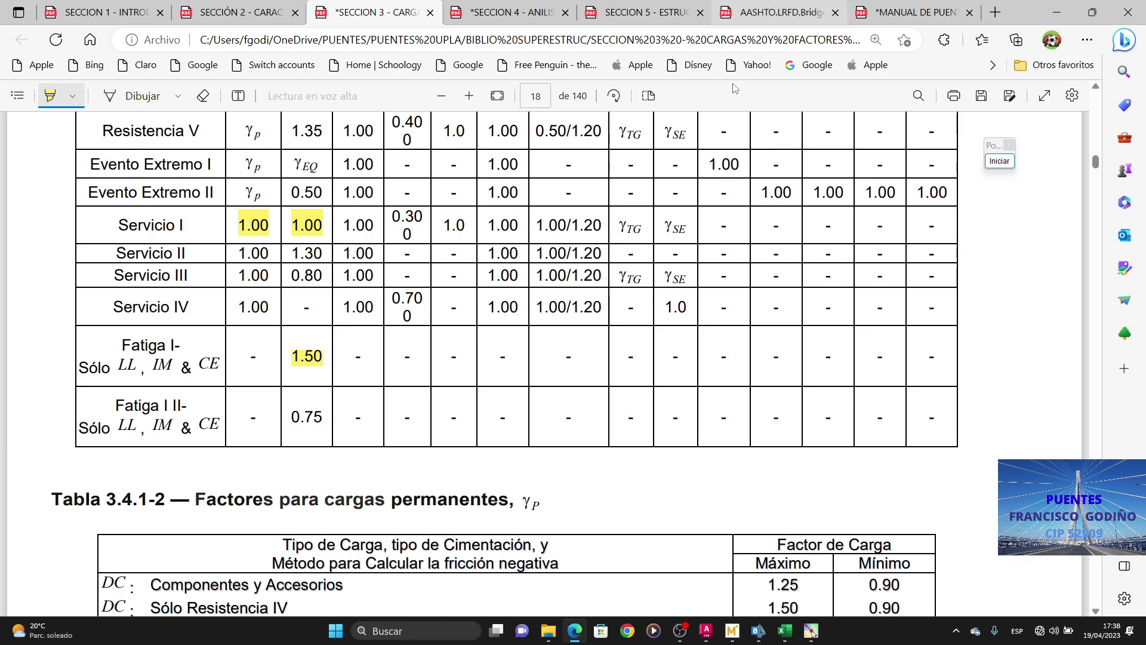
Step: Switch to Mathcad and point out the live-load factor in the FATIGA I column
{"action": "left_click", "coordinate": [735, 632]}
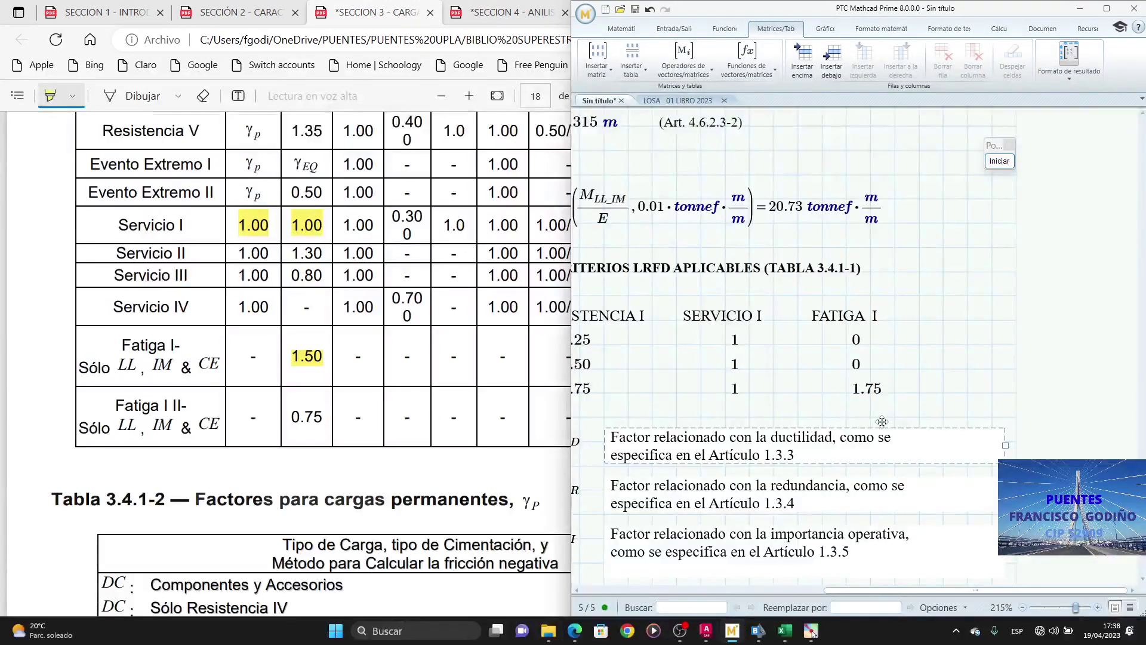
{"action": "left_click", "coordinate": [880, 391]}
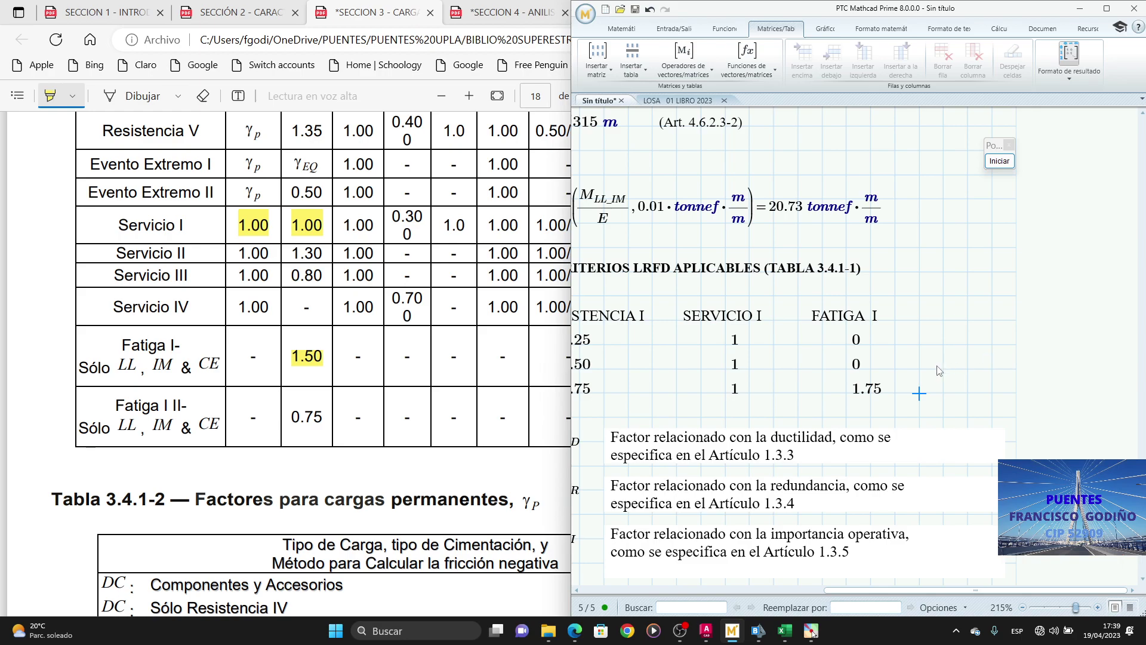
{"action": "left_click", "coordinate": [951, 348]}
Step: Switch to the AASHTO LRFD Bridge Design 2020 PDF in the browser and show its cover and opening pages
{"action": "left_click", "coordinate": [460, 248]}
{"action": "left_click", "coordinate": [775, 13]}
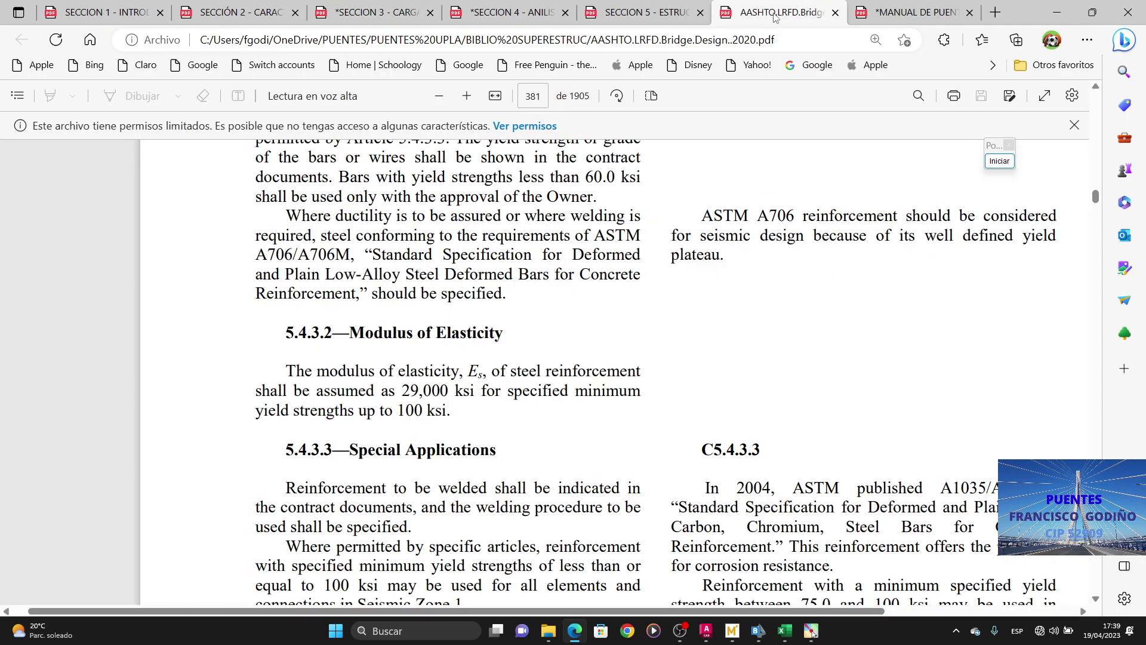
{"action": "left_click", "coordinate": [474, 10]}
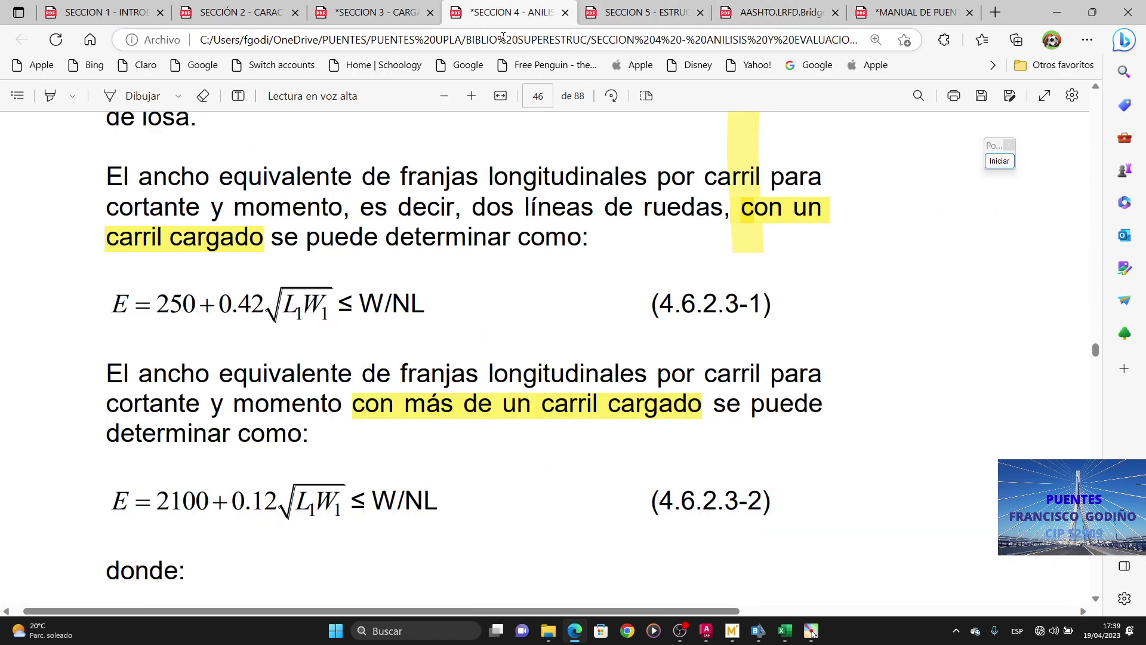
{"action": "left_click", "coordinate": [805, 14]}
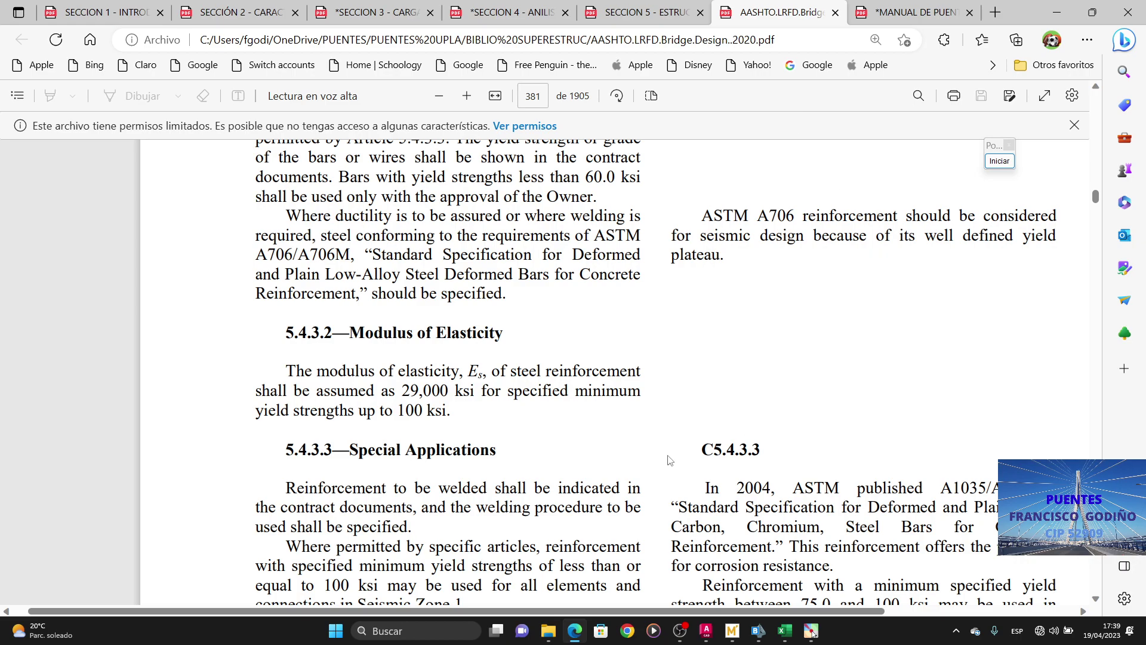
{"action": "left_click_drag", "start_coordinate": [1095, 197], "coordinate": [1095, 95]}
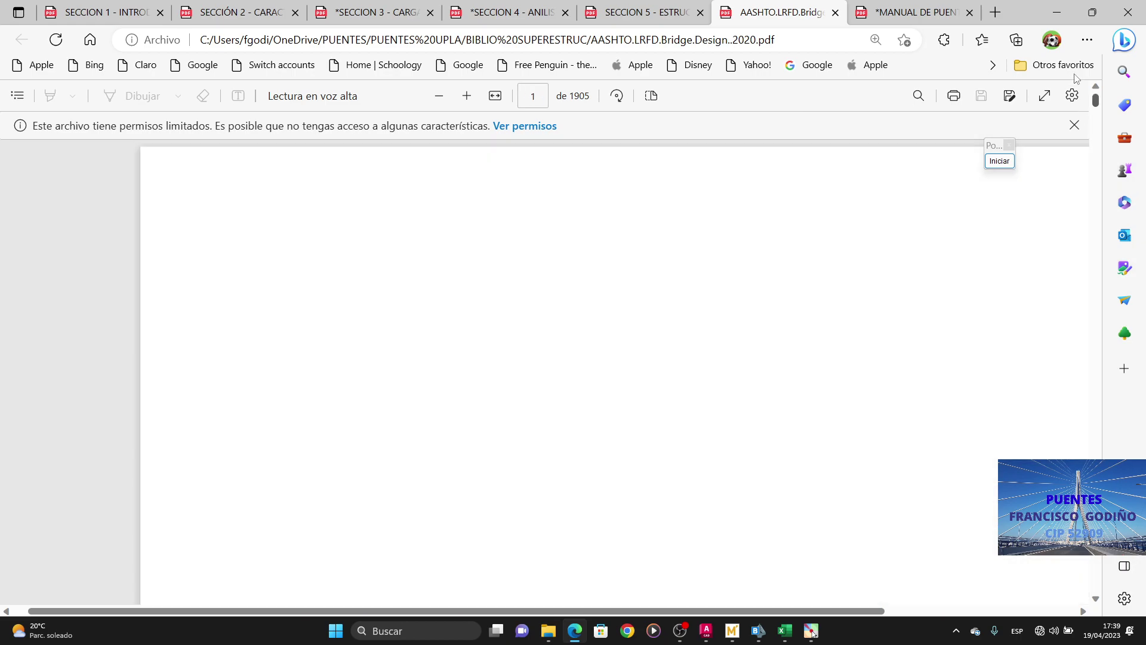
{"action": "scroll", "coordinate": [519, 432], "scroll_direction": "down", "scroll_amount": 3}
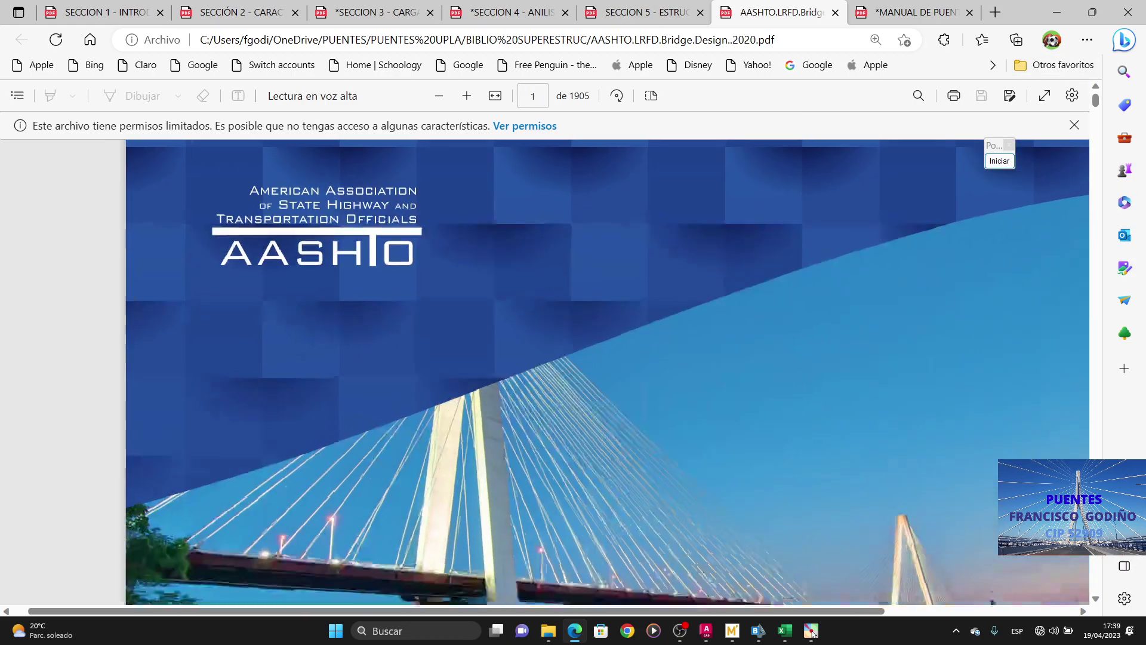
{"action": "scroll", "coordinate": [519, 433], "scroll_direction": "down", "scroll_amount": 8}
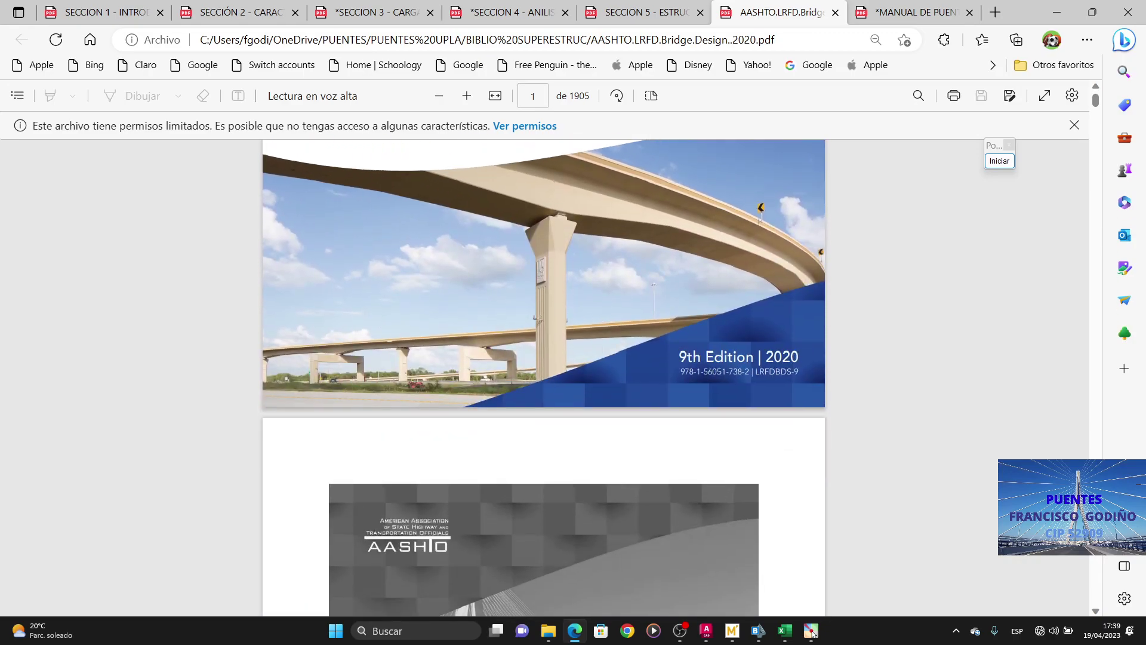
{"action": "scroll", "coordinate": [710, 427], "scroll_direction": "up", "scroll_amount": 3}
{"action": "scroll", "coordinate": [711, 426], "scroll_direction": "down", "scroll_amount": 3}
{"action": "scroll", "coordinate": [543, 376], "scroll_direction": "down", "scroll_amount": 15}
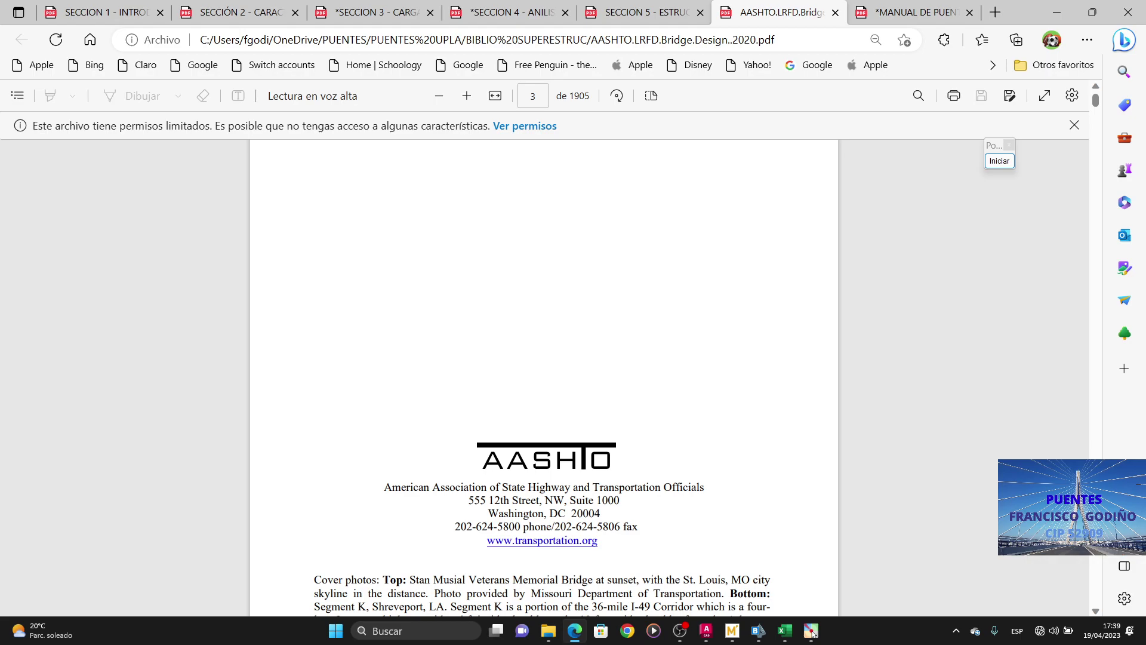
Step: Search Section 3 of the AASHTO PDF for the load combinations and load factors table listing the Strength, Service and Fatigue limit states
{"action": "left_click_drag", "start_coordinate": [1097, 106], "coordinate": [1098, 154]}
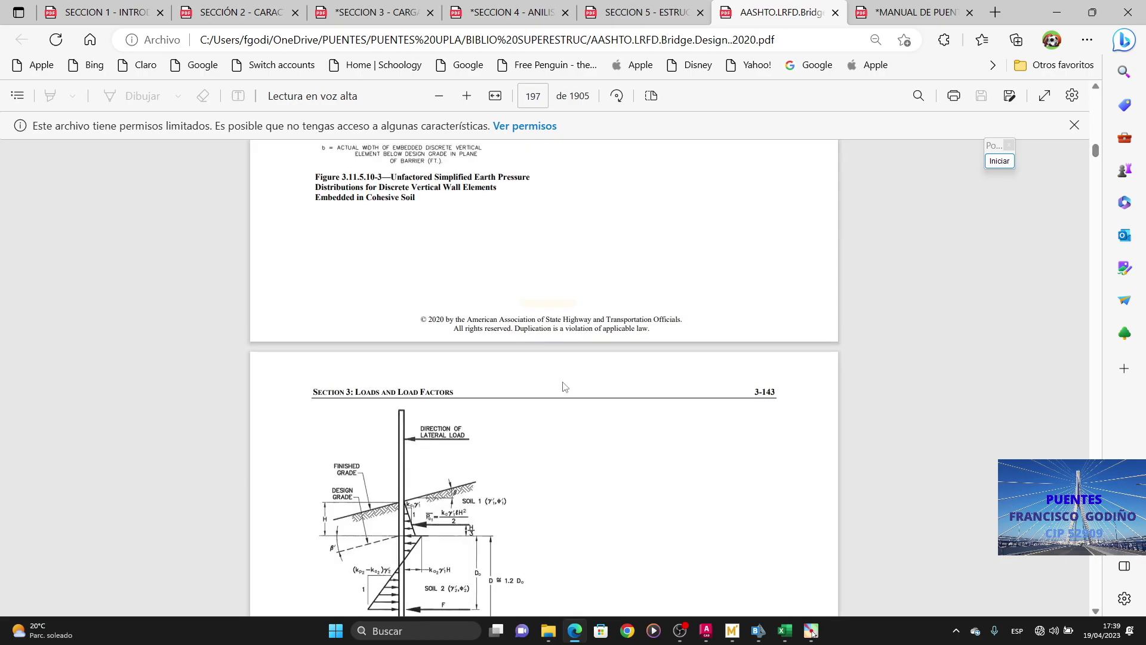
{"action": "scroll", "coordinate": [645, 431], "scroll_direction": "up", "scroll_amount": 10}
{"action": "scroll", "coordinate": [644, 431], "scroll_direction": "up", "scroll_amount": 20}
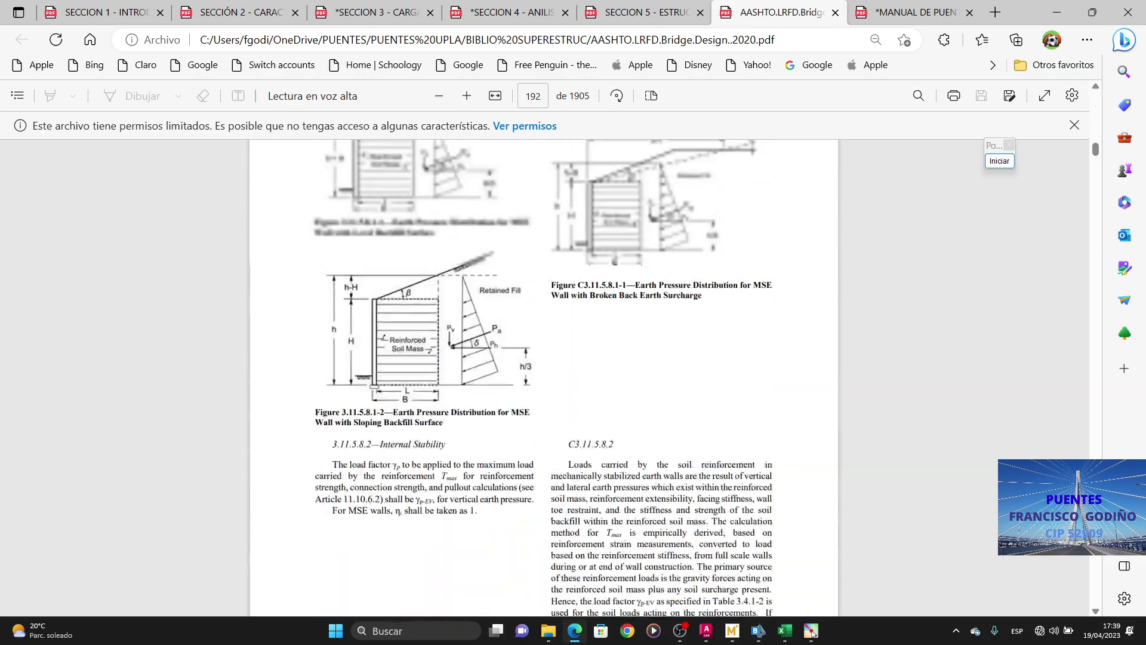
{"action": "scroll", "coordinate": [644, 431], "scroll_direction": "up", "scroll_amount": 15}
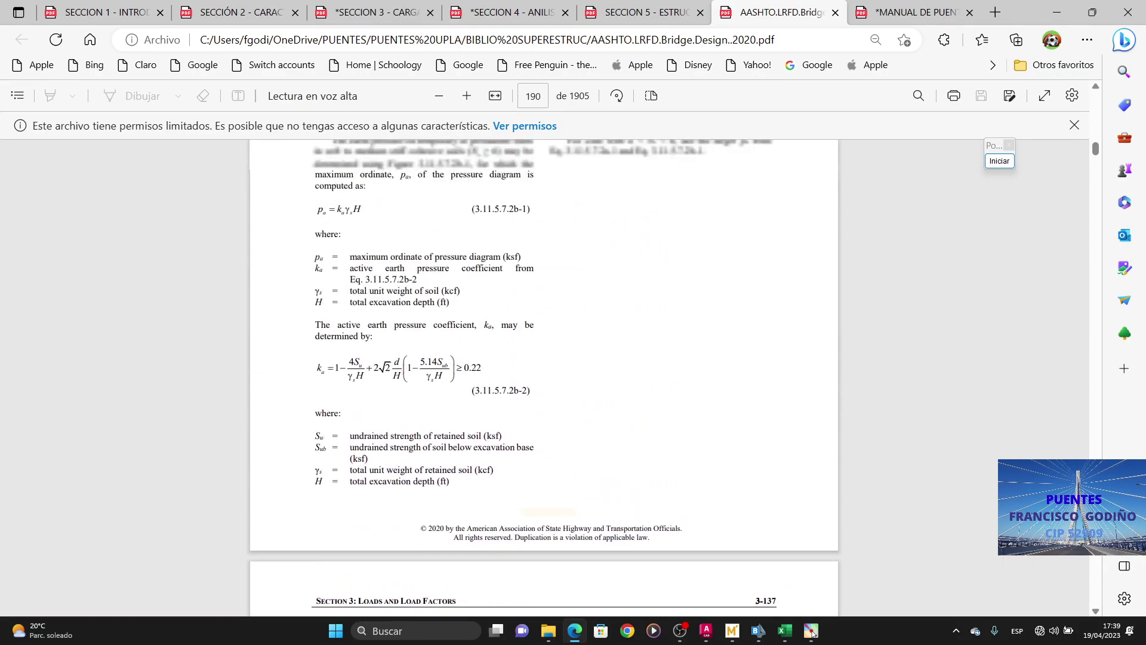
{"action": "scroll", "coordinate": [645, 431], "scroll_direction": "up", "scroll_amount": 15}
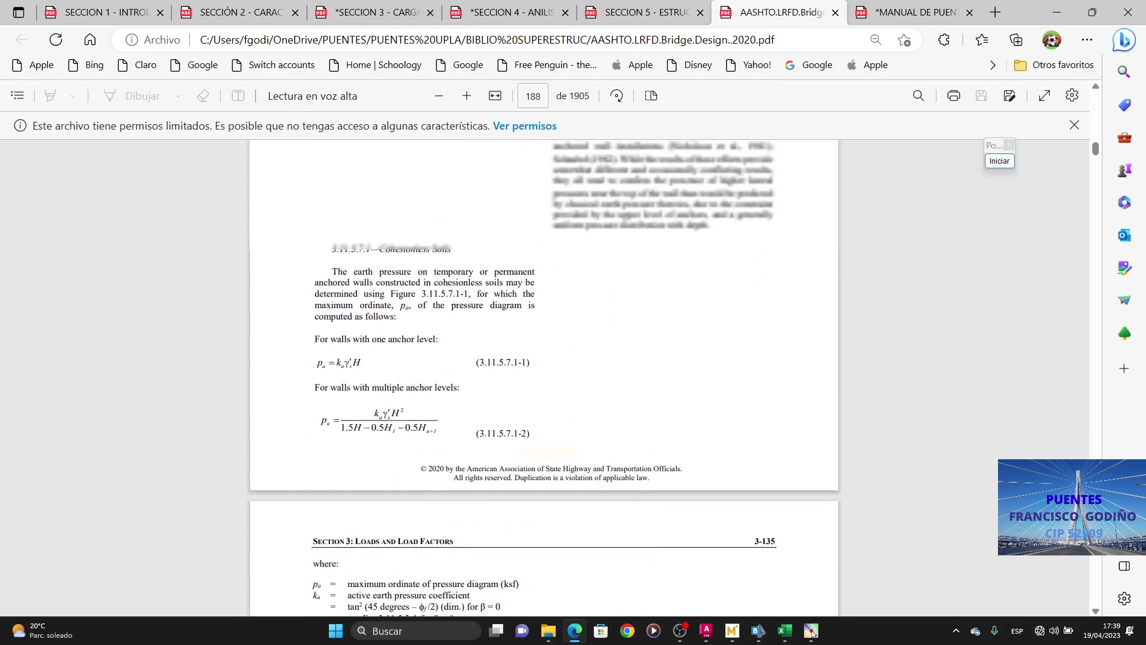
{"action": "scroll", "coordinate": [644, 479], "scroll_direction": "up", "scroll_amount": 5}
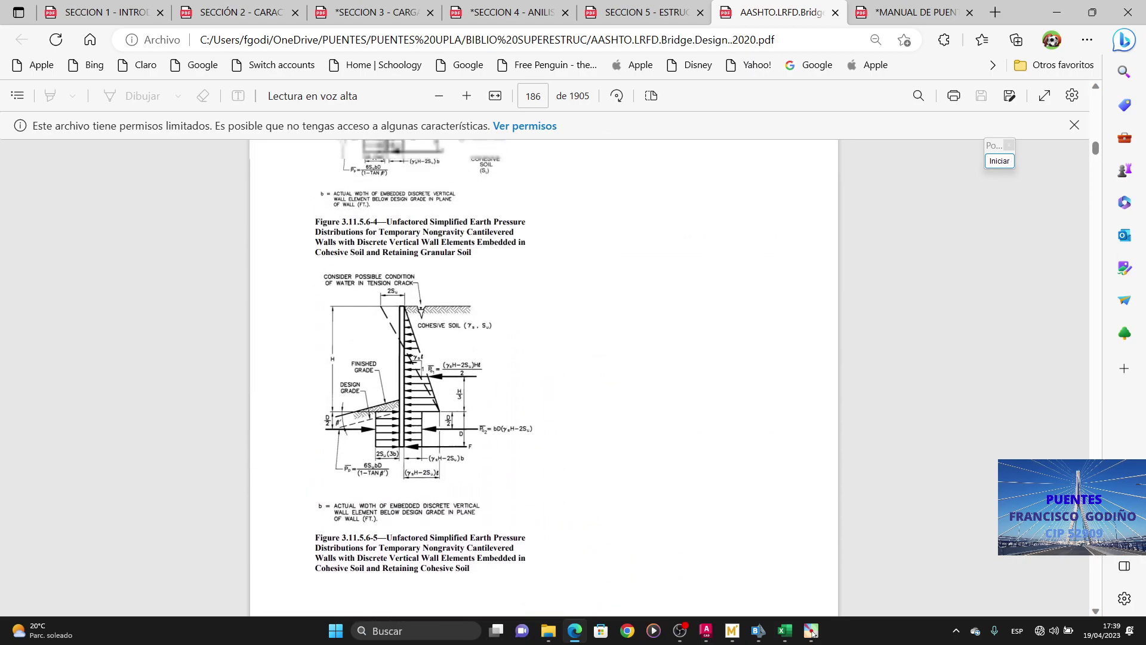
{"action": "scroll", "coordinate": [544, 378], "scroll_direction": "up", "scroll_amount": 15}
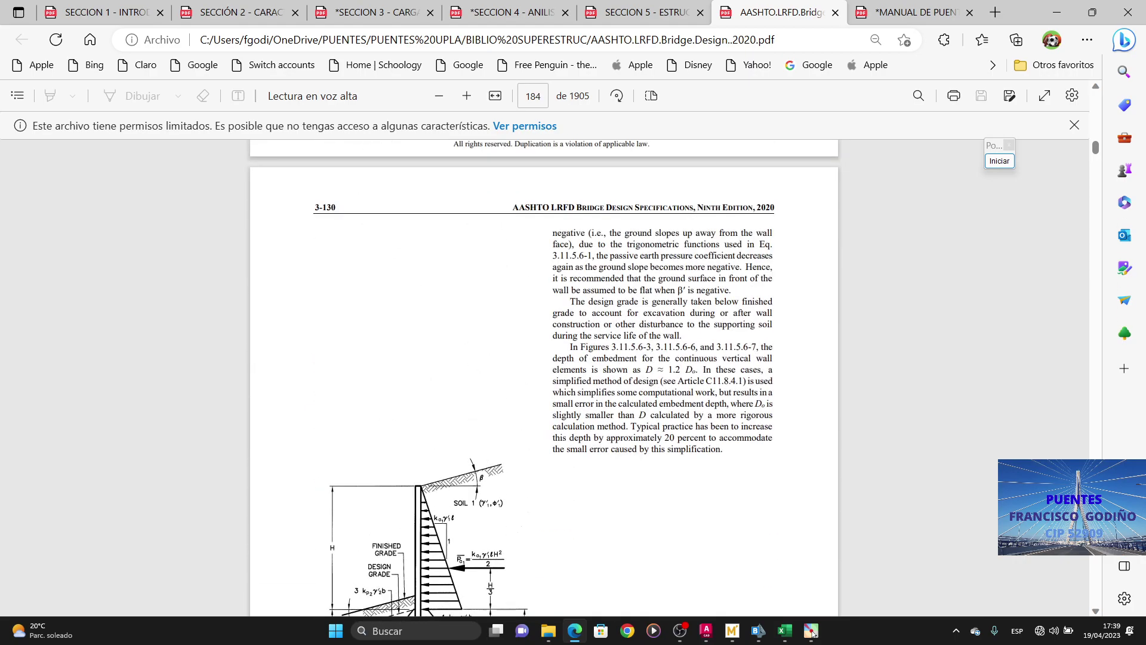
{"action": "scroll", "coordinate": [545, 378], "scroll_direction": "up", "scroll_amount": 15}
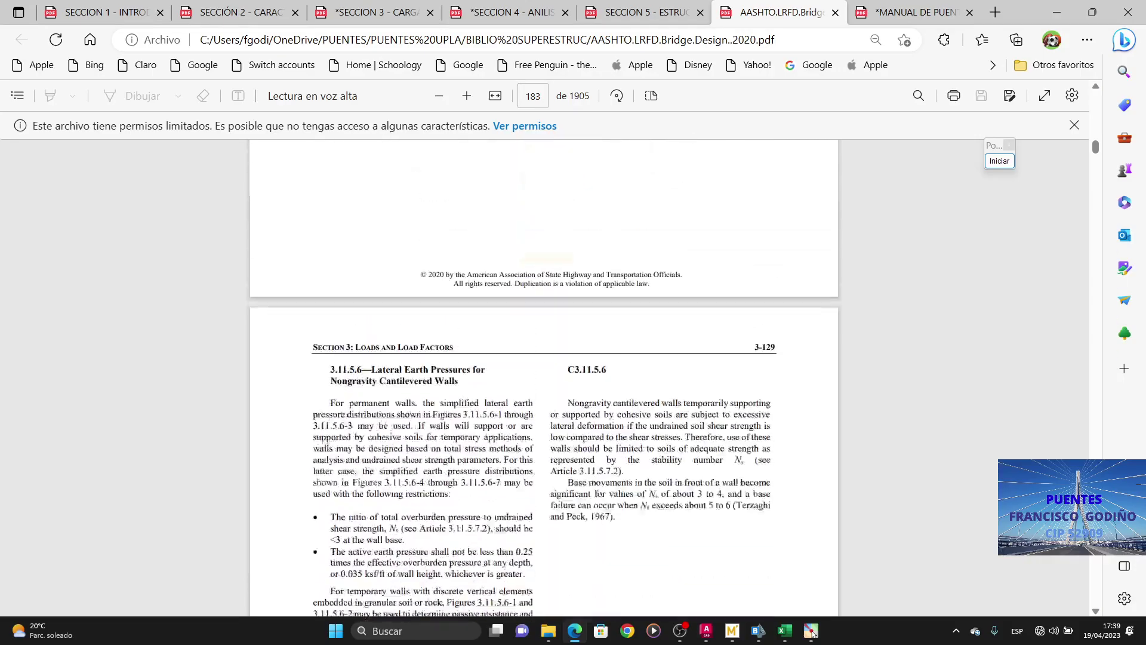
{"action": "scroll", "coordinate": [545, 378], "scroll_direction": "up", "scroll_amount": 20}
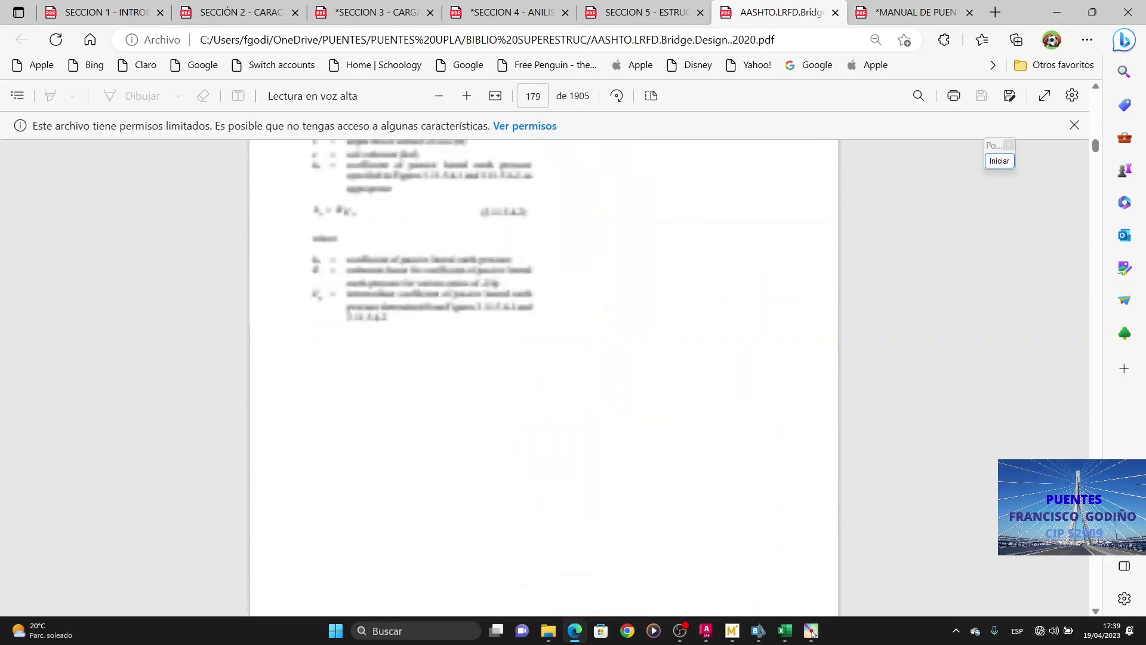
{"action": "scroll", "coordinate": [544, 377], "scroll_direction": "up", "scroll_amount": 15}
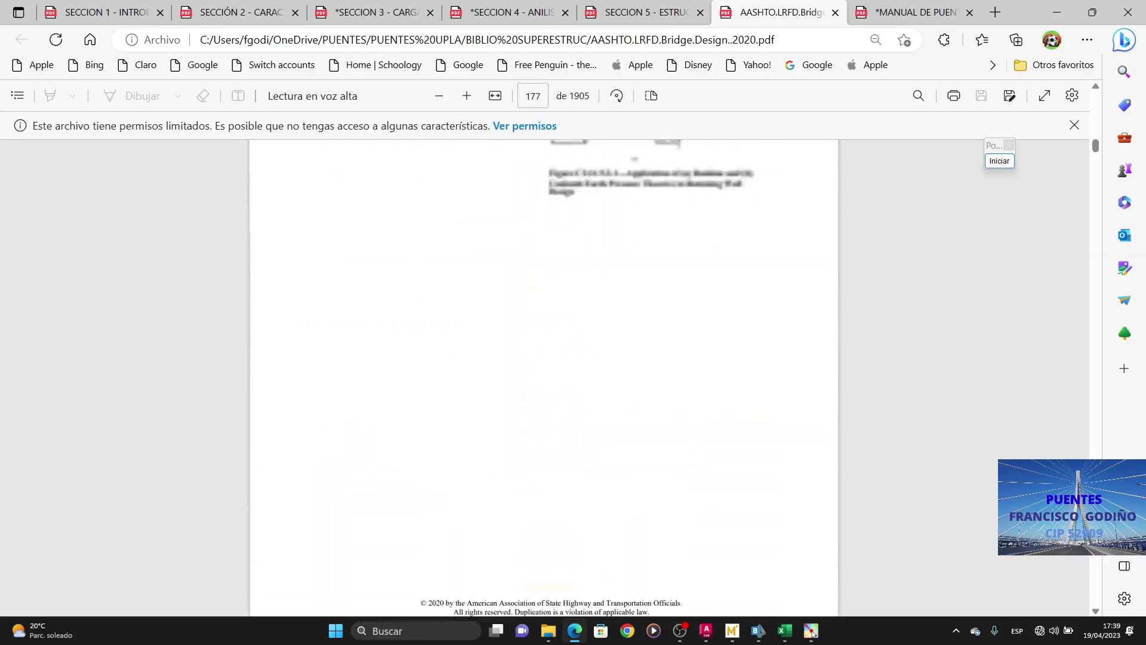
{"action": "scroll", "coordinate": [545, 378], "scroll_direction": "up", "scroll_amount": 20}
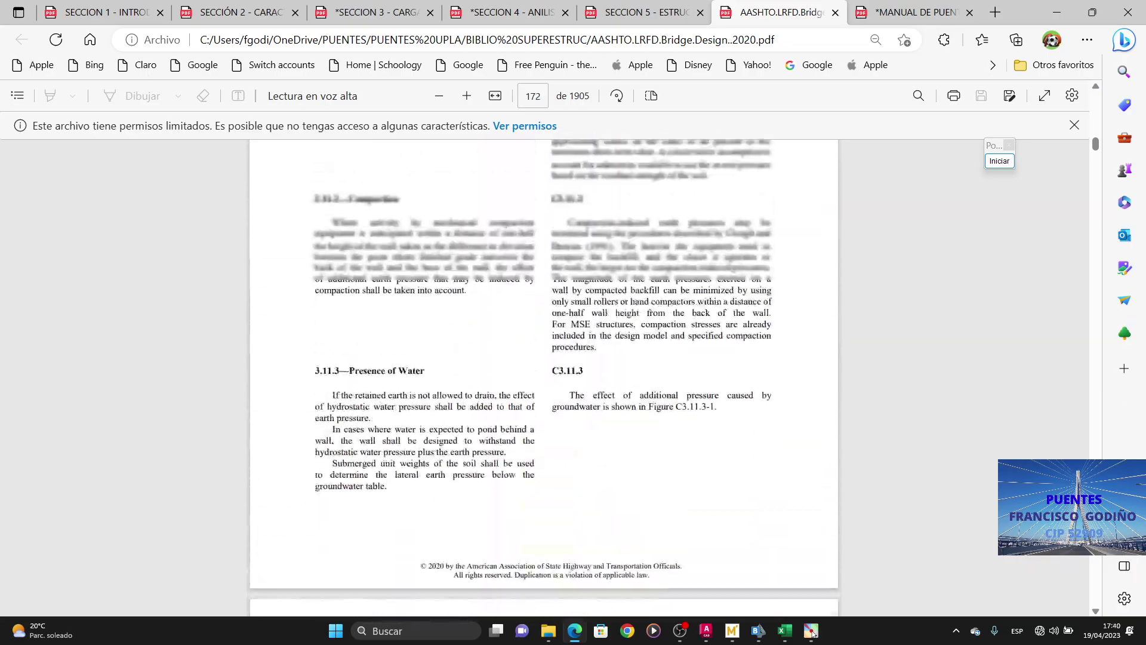
{"action": "scroll", "coordinate": [544, 378], "scroll_direction": "up", "scroll_amount": 20}
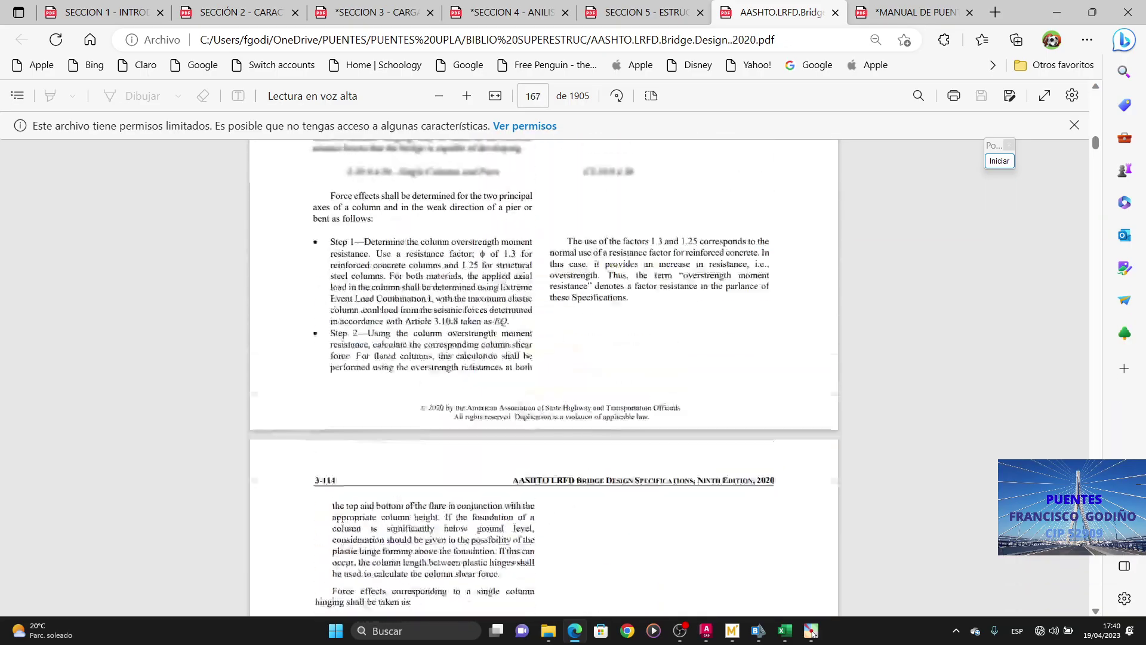
{"action": "scroll", "coordinate": [544, 377], "scroll_direction": "up", "scroll_amount": 18}
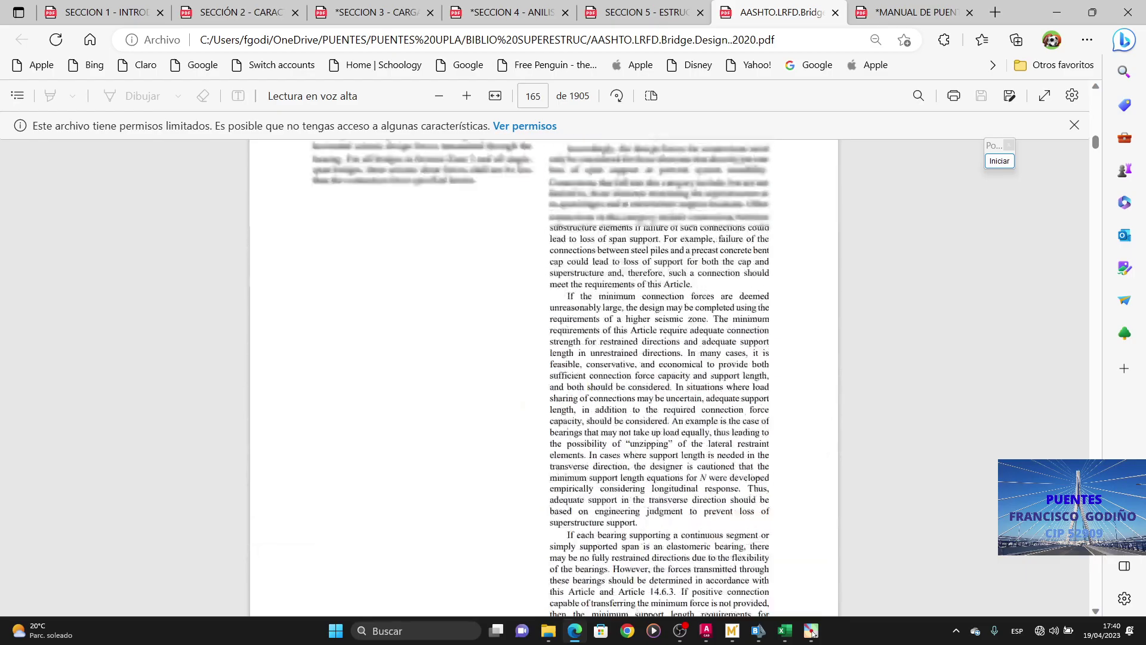
{"action": "scroll", "coordinate": [545, 377], "scroll_direction": "up", "scroll_amount": 20}
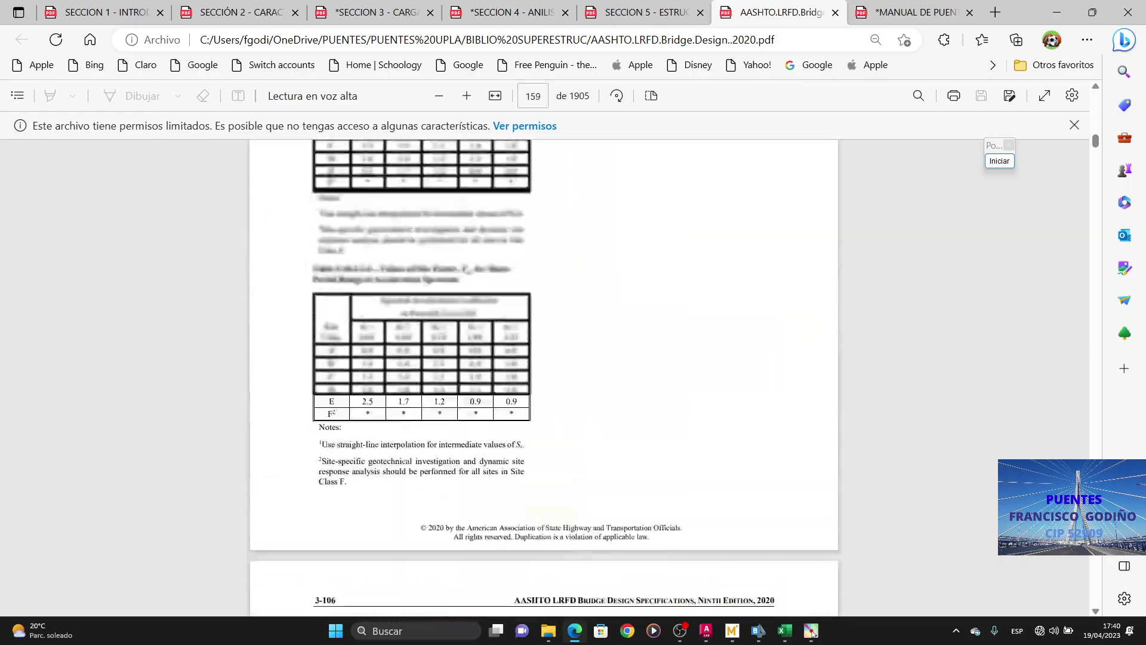
{"action": "scroll", "coordinate": [544, 378], "scroll_direction": "up", "scroll_amount": 6}
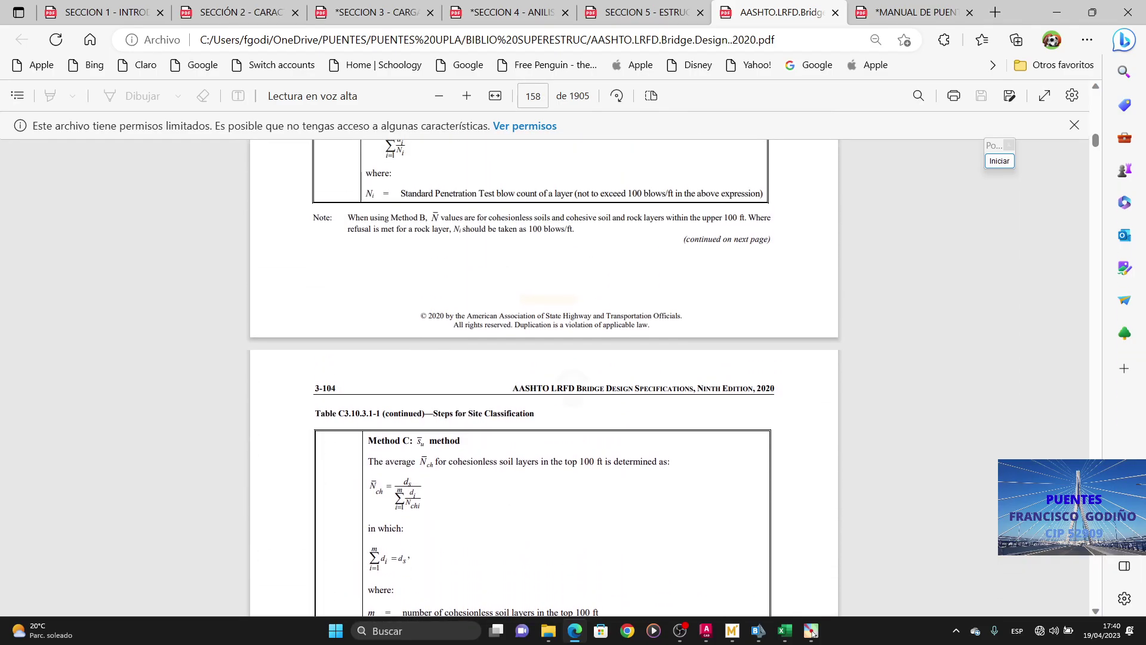
{"action": "scroll", "coordinate": [544, 378], "scroll_direction": "up", "scroll_amount": 20}
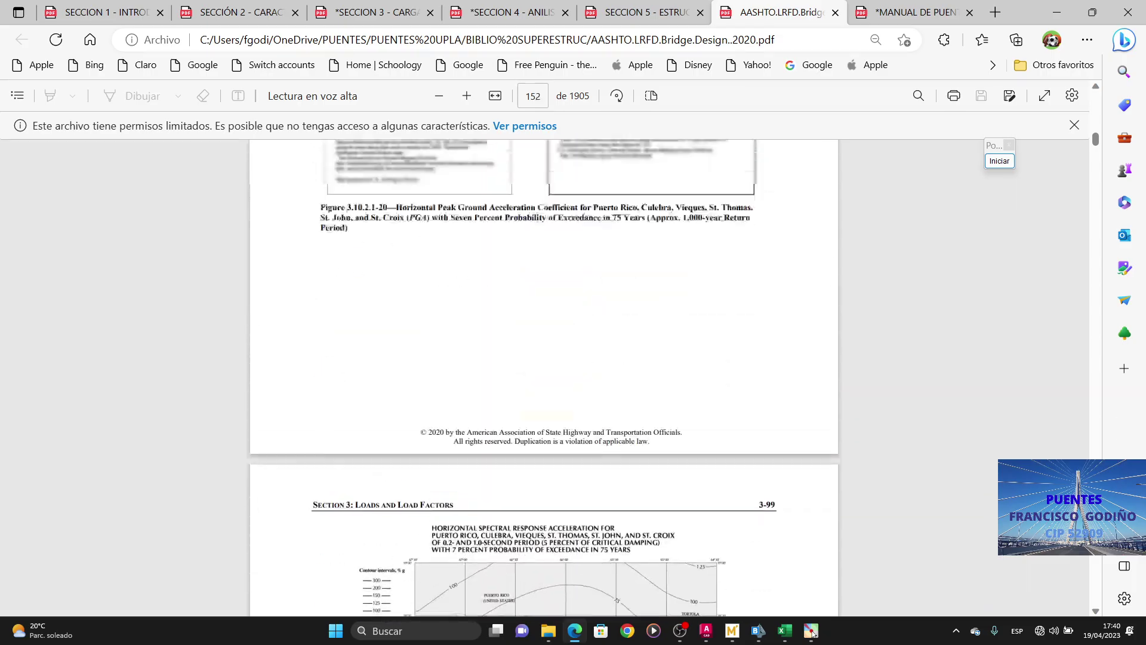
{"action": "scroll", "coordinate": [567, 474], "scroll_direction": "up", "scroll_amount": 20}
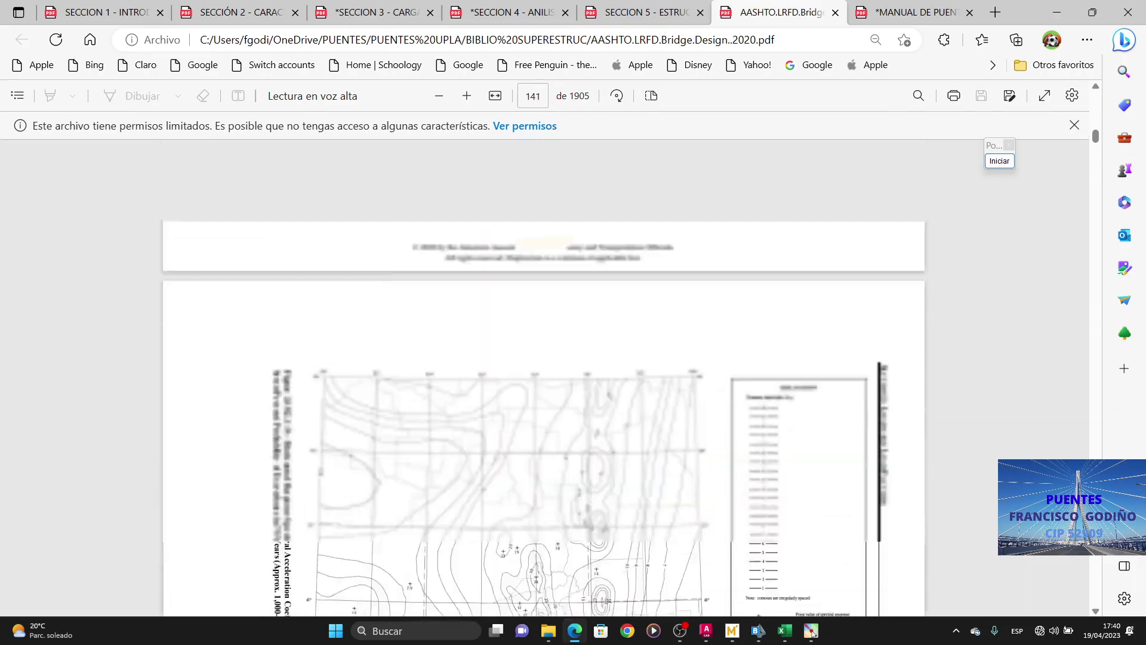
{"action": "scroll", "coordinate": [567, 475], "scroll_direction": "up", "scroll_amount": 20}
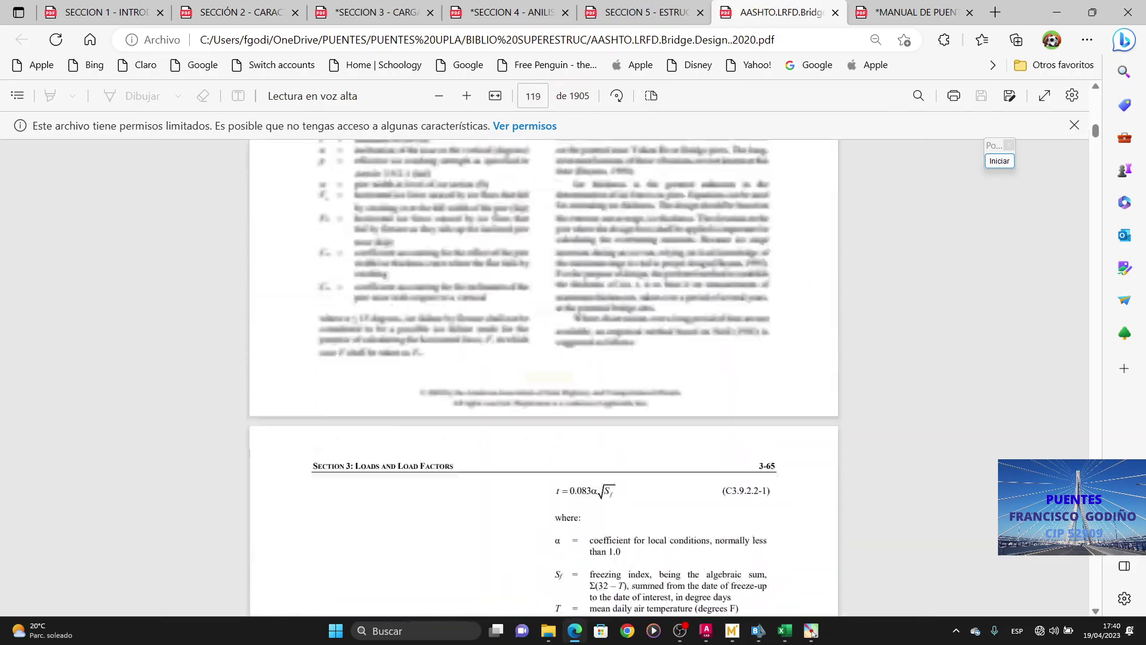
{"action": "scroll", "coordinate": [567, 474], "scroll_direction": "up", "scroll_amount": 20}
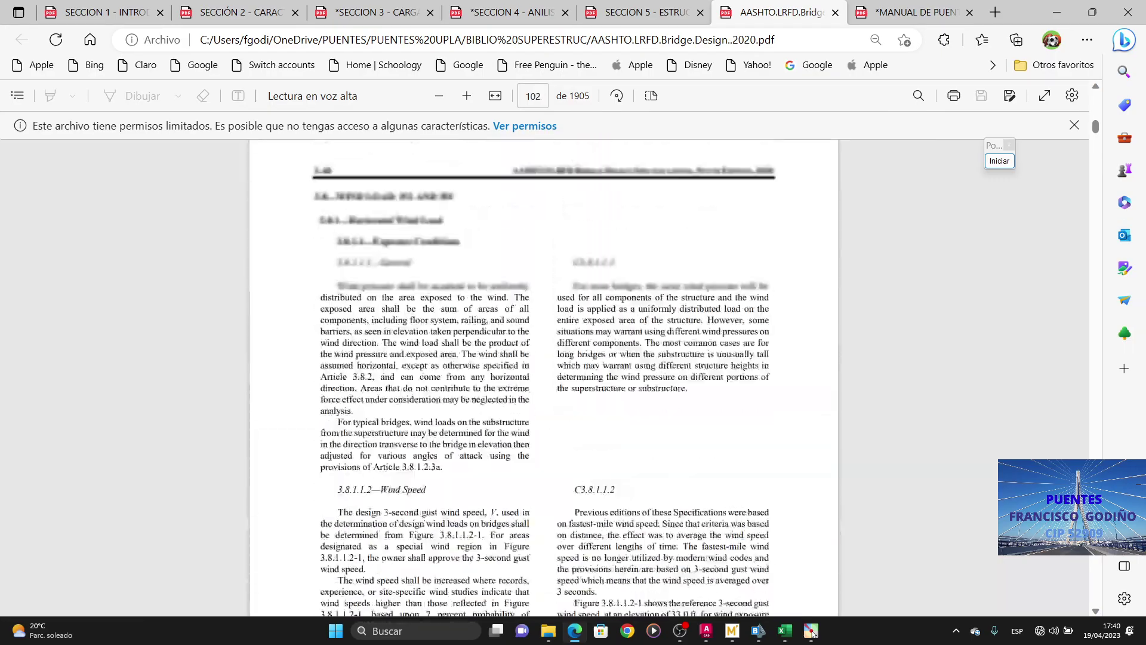
{"action": "scroll", "coordinate": [567, 474], "scroll_direction": "up", "scroll_amount": 20}
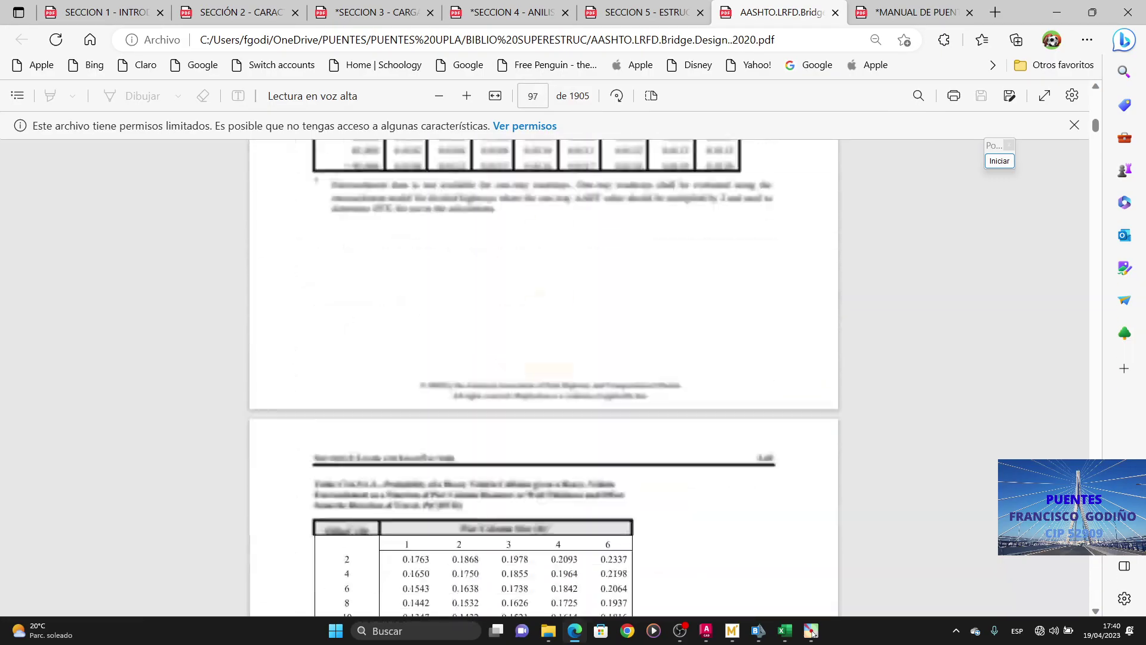
{"action": "scroll", "coordinate": [568, 474], "scroll_direction": "up", "scroll_amount": 20}
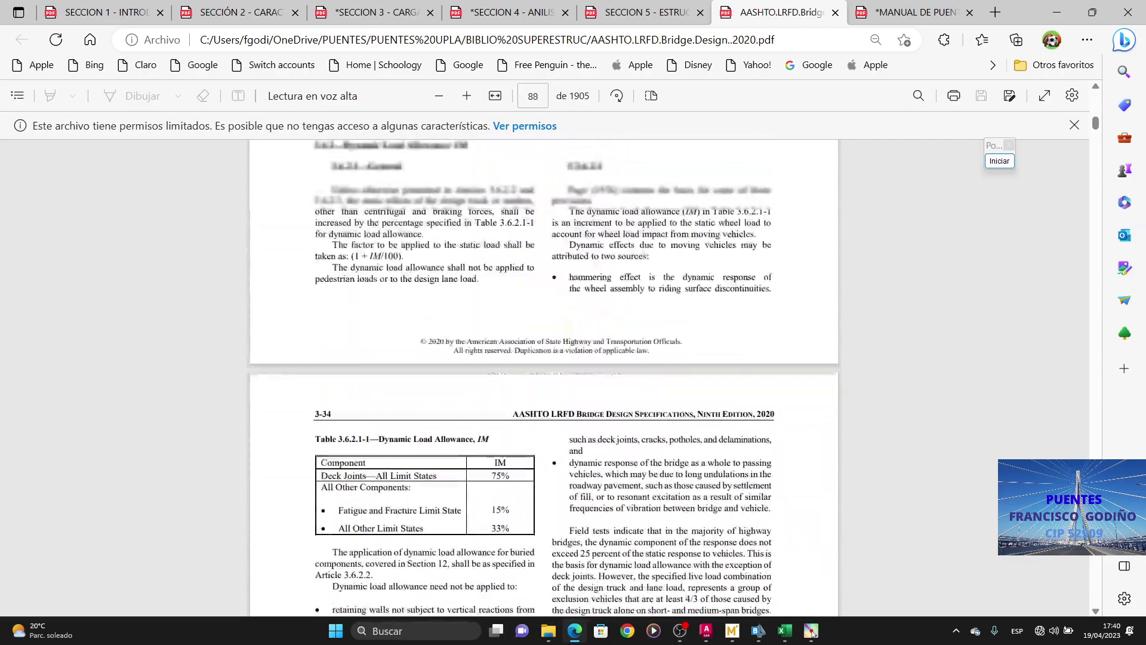
{"action": "scroll", "coordinate": [567, 475], "scroll_direction": "up", "scroll_amount": 1}
{"action": "scroll", "coordinate": [567, 475], "scroll_direction": "up", "scroll_amount": 18}
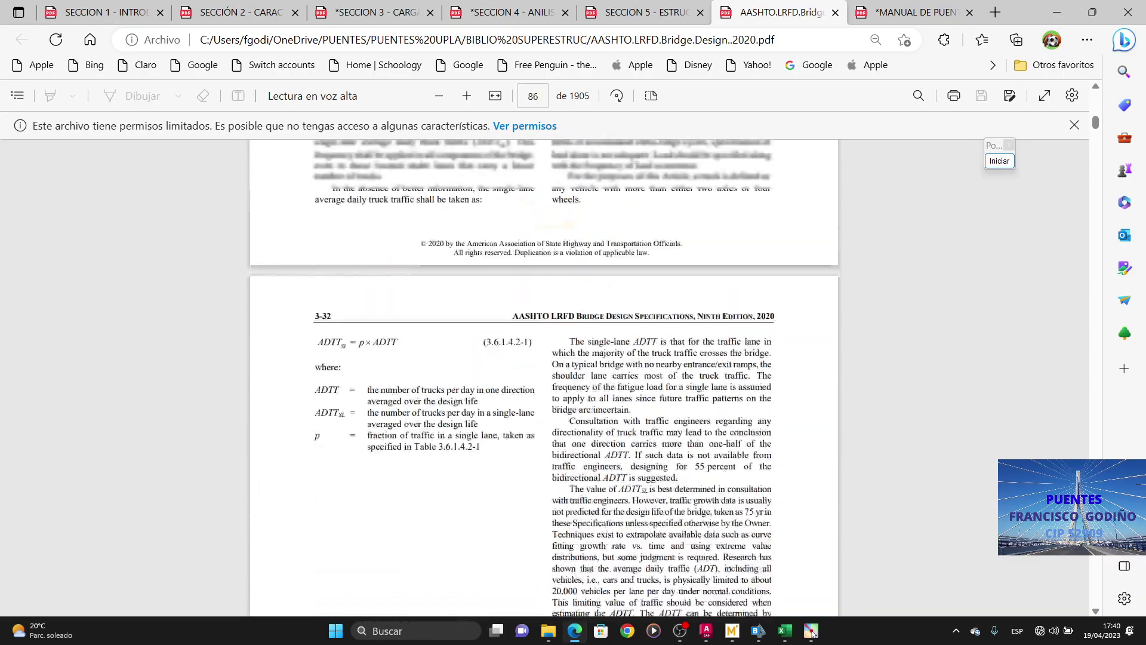
{"action": "scroll", "coordinate": [545, 486], "scroll_direction": "up", "scroll_amount": 20}
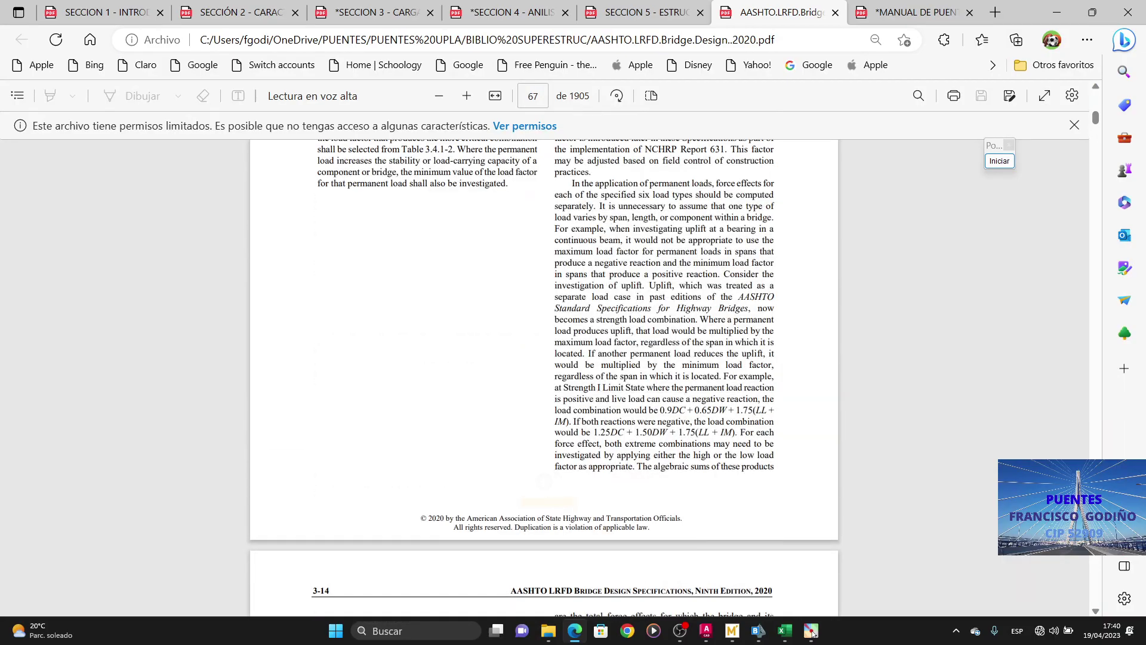
{"action": "scroll", "coordinate": [544, 480], "scroll_direction": "down", "scroll_amount": 15}
{"action": "double_click", "coordinate": [613, 385]}
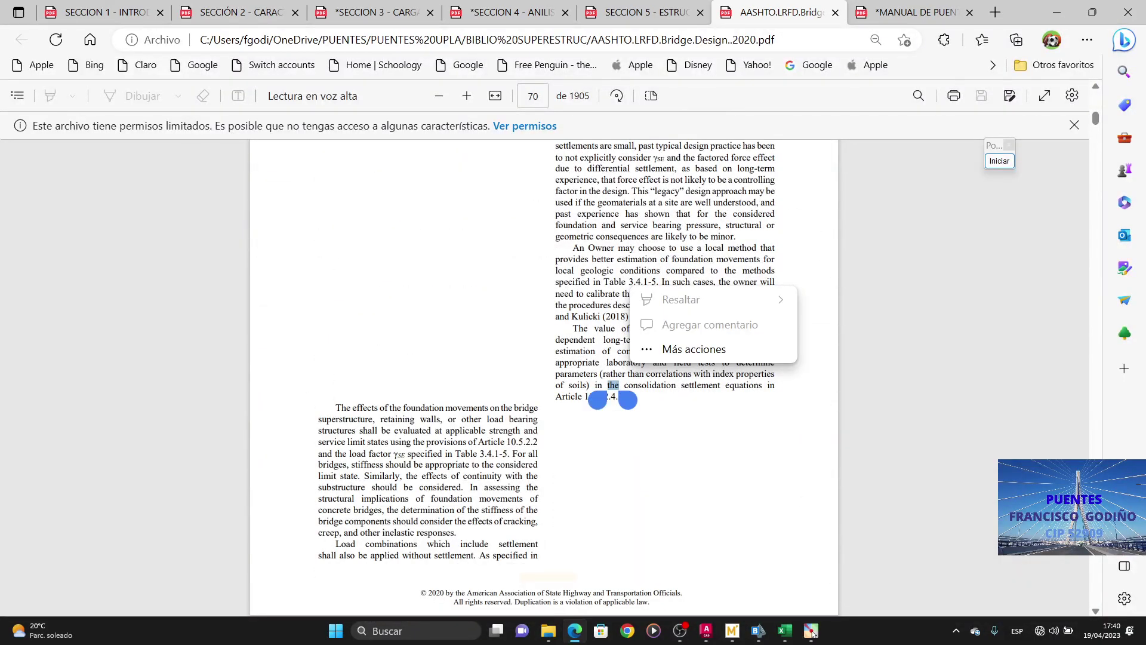
{"action": "scroll", "coordinate": [544, 480], "scroll_direction": "up", "scroll_amount": 12}
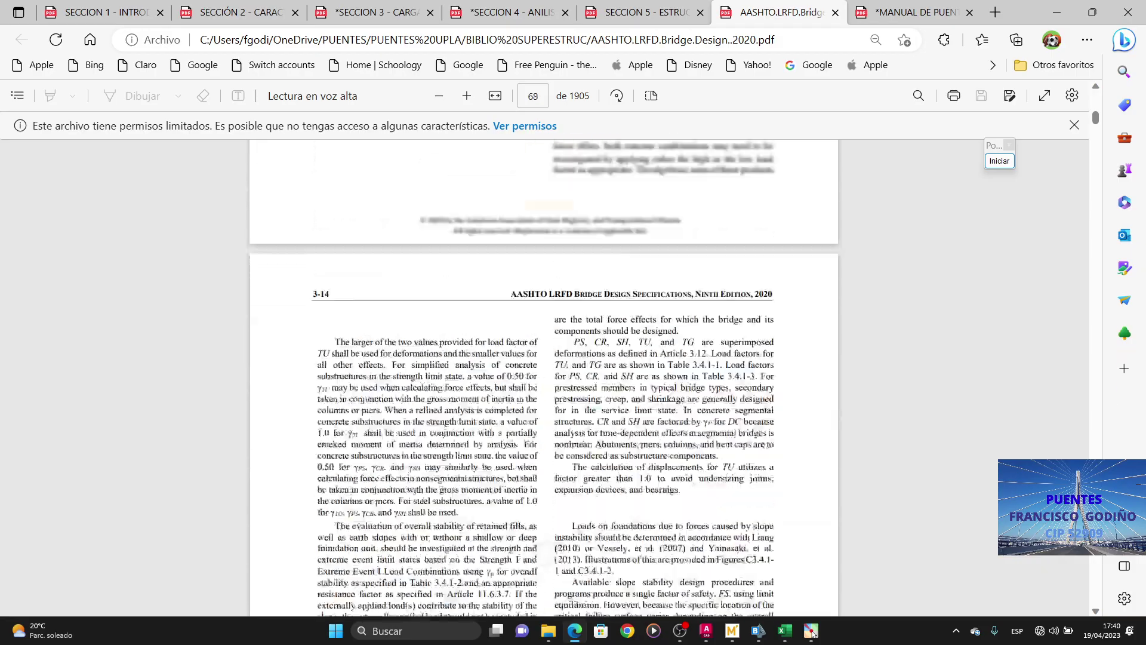
{"action": "scroll", "coordinate": [545, 480], "scroll_direction": "up", "scroll_amount": 18}
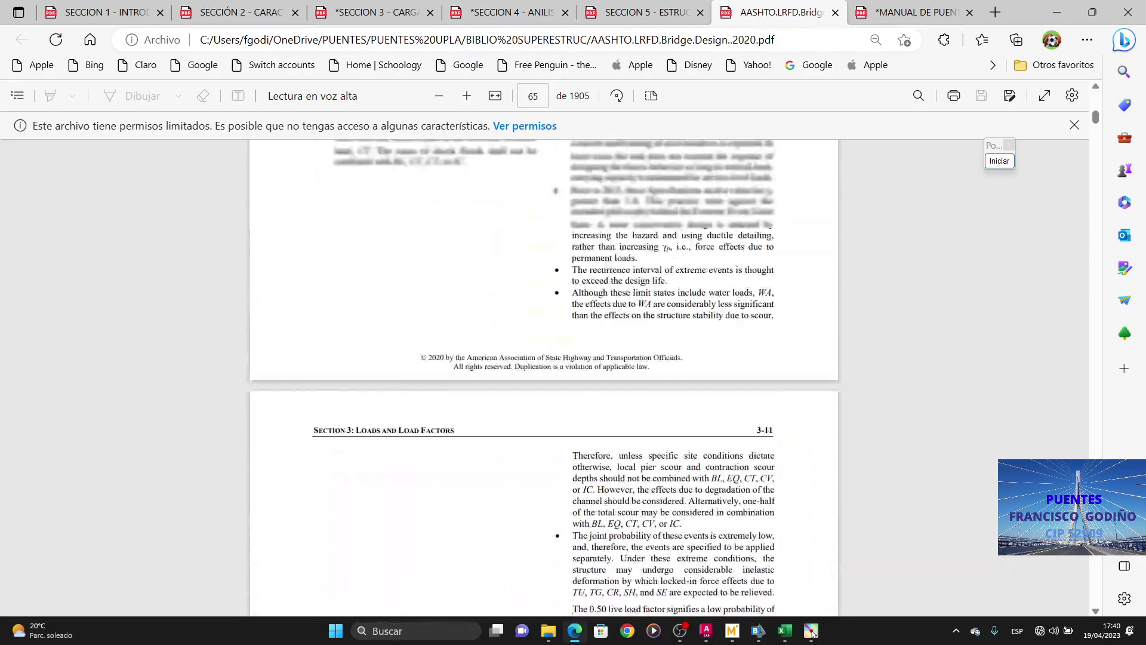
{"action": "scroll", "coordinate": [544, 481], "scroll_direction": "up", "scroll_amount": 12}
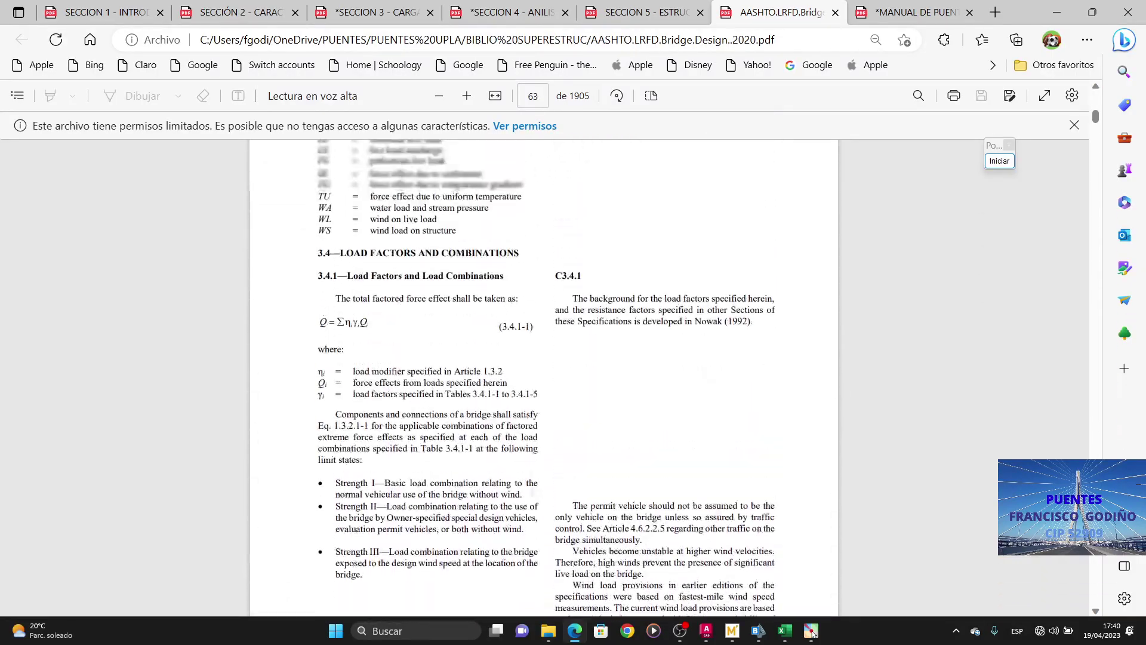
{"action": "scroll", "coordinate": [544, 480], "scroll_direction": "up", "scroll_amount": 10}
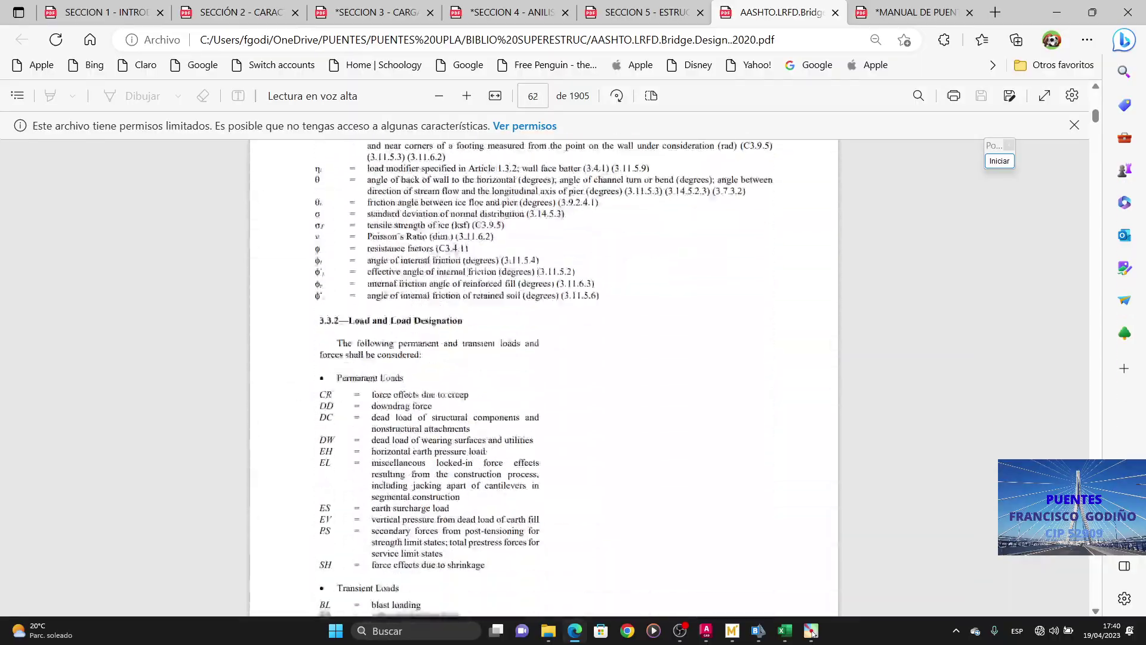
{"action": "scroll", "coordinate": [545, 480], "scroll_direction": "down", "scroll_amount": 20}
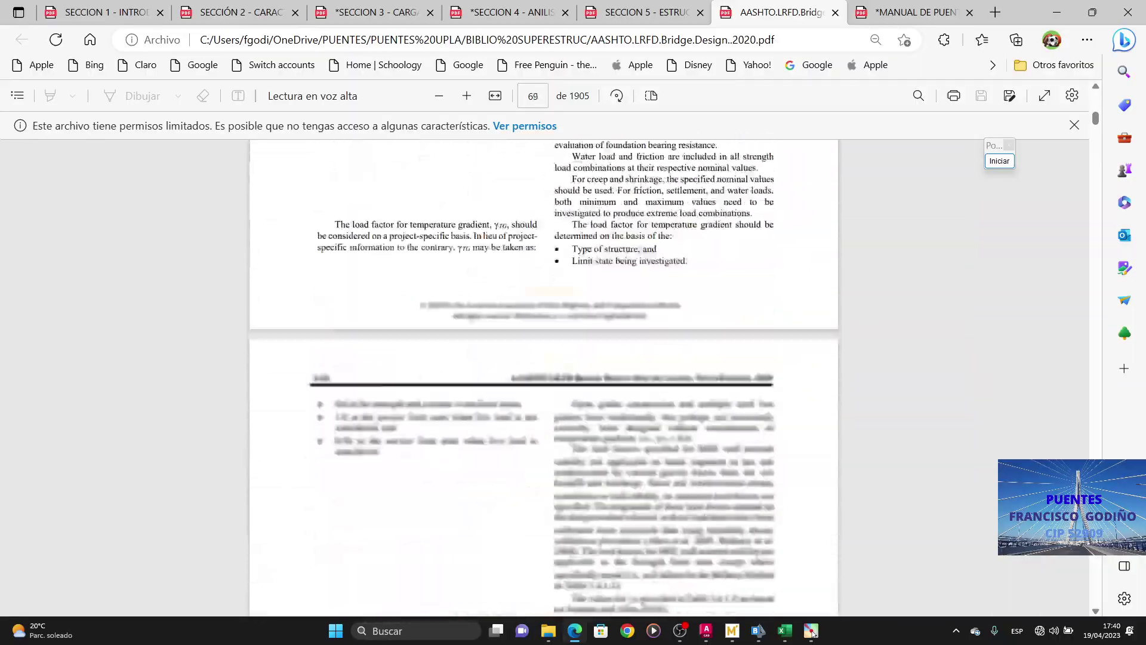
{"action": "scroll", "coordinate": [544, 481], "scroll_direction": "down", "scroll_amount": 10}
{"action": "scroll", "coordinate": [544, 358], "scroll_direction": "up", "scroll_amount": 3}
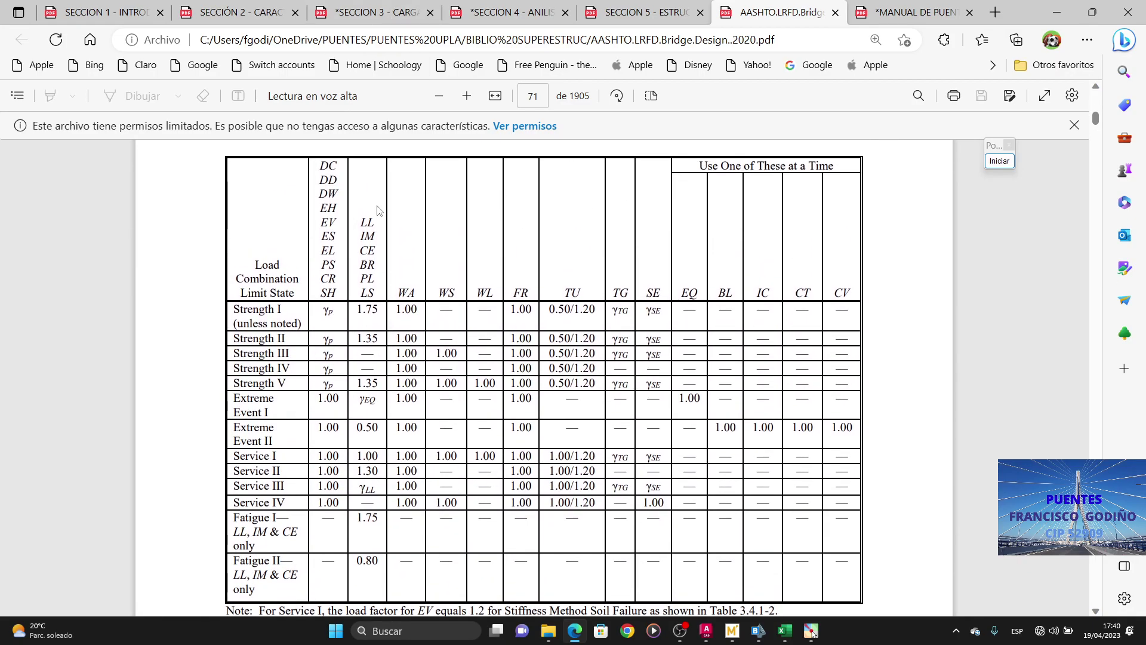
Step: Highlight the LL and IM load labels and the 1.75 live-load factor of Fatigue I in the load combinations table
{"action": "left_click_drag", "start_coordinate": [361, 227], "coordinate": [374, 242]}
{"action": "left_click_drag", "start_coordinate": [351, 517], "coordinate": [385, 520]}
Step: Switch to Mathcad, maximize its window, and highlight the B.2 summary of bending moments and applicable LRFD factors
{"action": "left_click", "coordinate": [732, 631]}
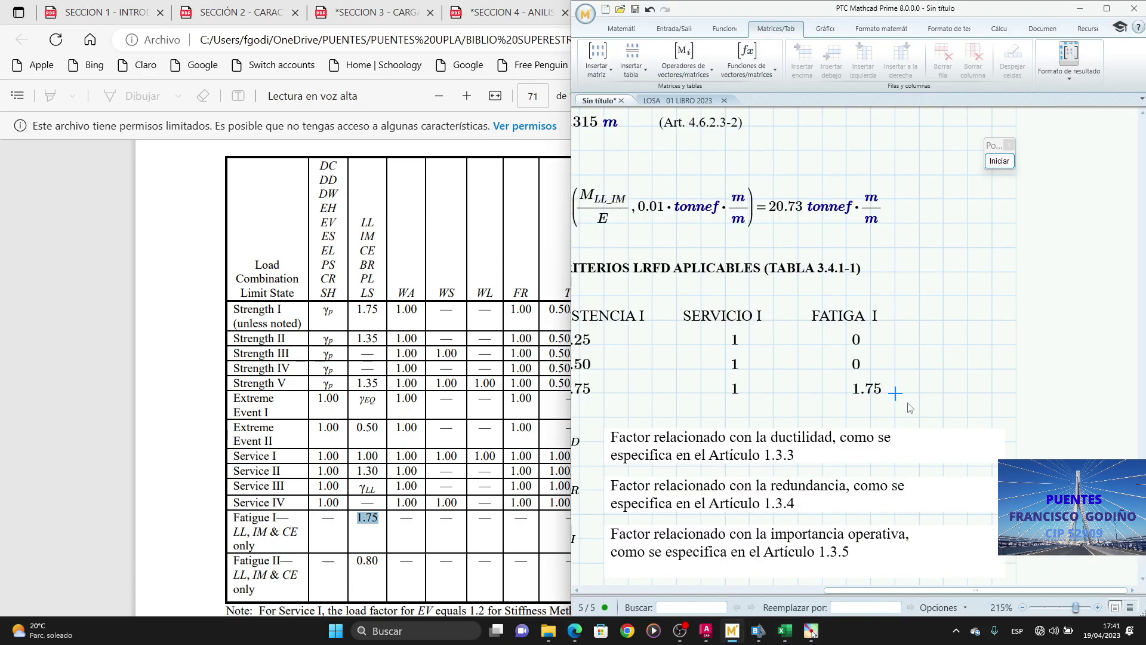
{"action": "left_click", "coordinate": [1109, 11]}
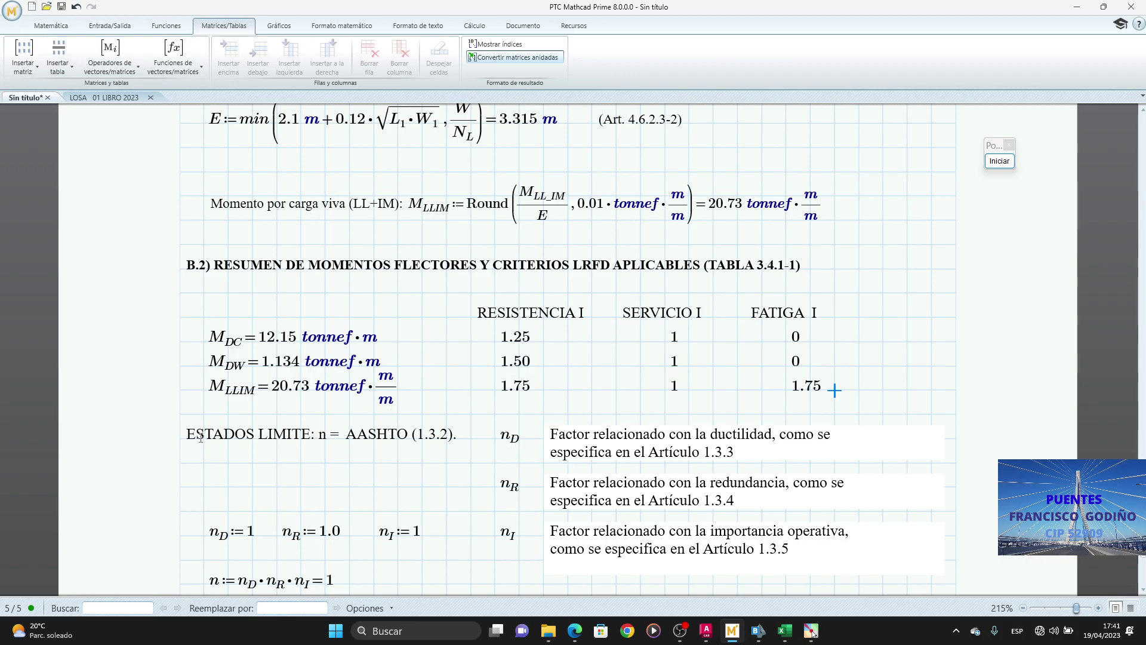
{"action": "left_click_drag", "start_coordinate": [904, 408], "coordinate": [175, 247]}
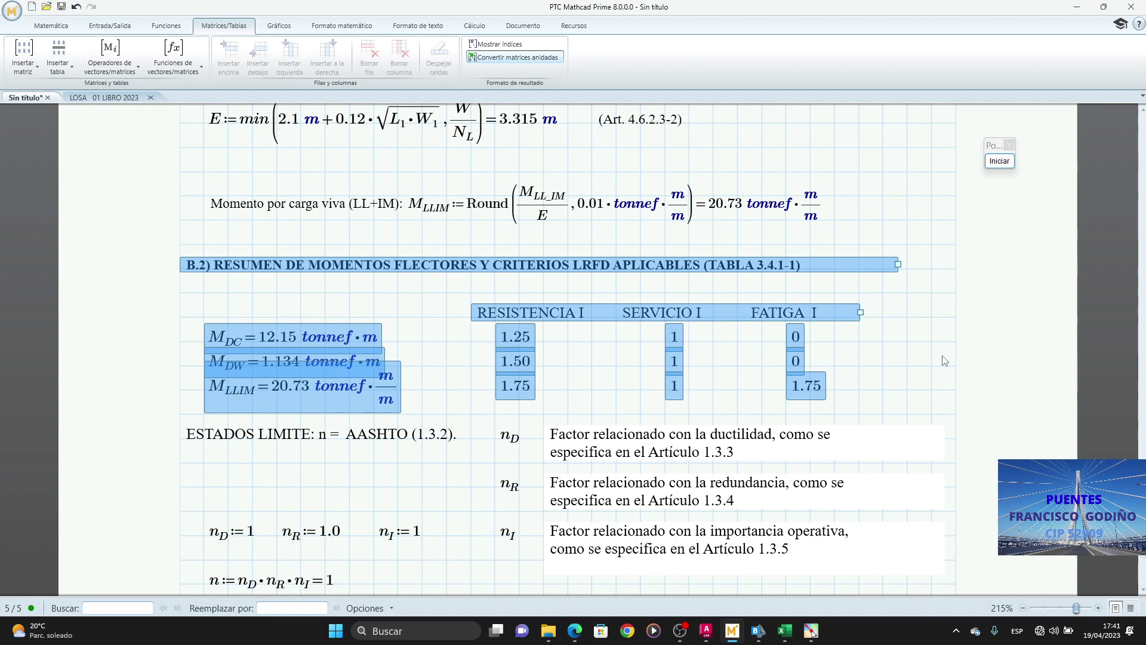
{"action": "left_click", "coordinate": [904, 378]}
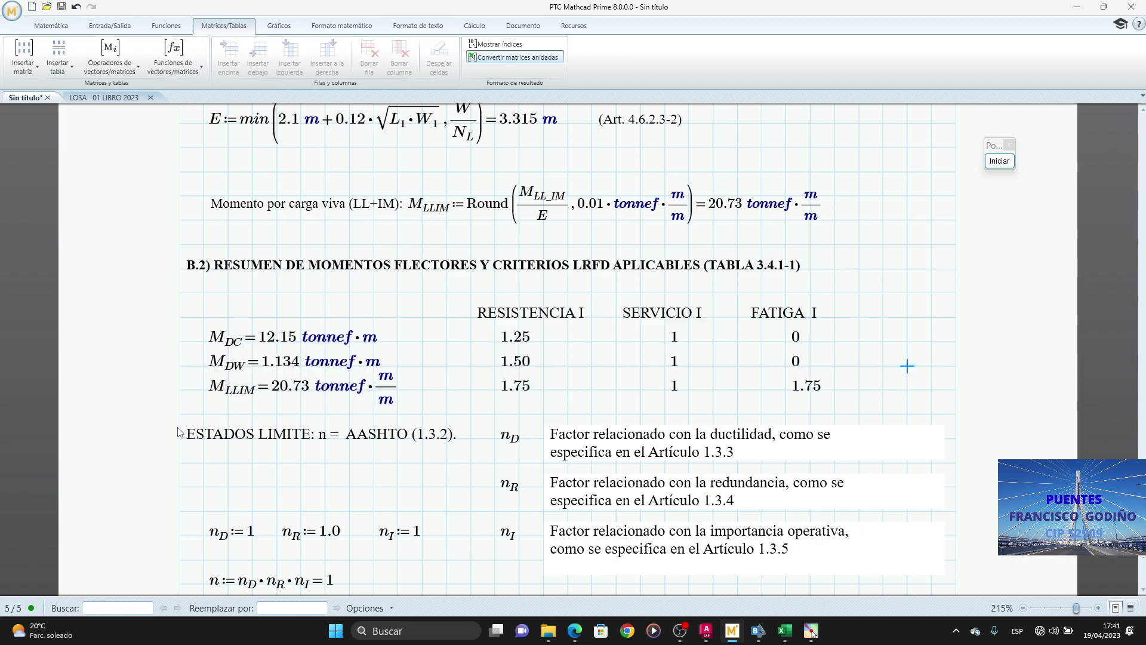
Step: Highlight the ESTADOS LIMITE line citing AASHTO (1.3.2), and switch to the Section 1 introduction PDF in the browser
{"action": "left_click_drag", "start_coordinate": [182, 434], "coordinate": [477, 447]}
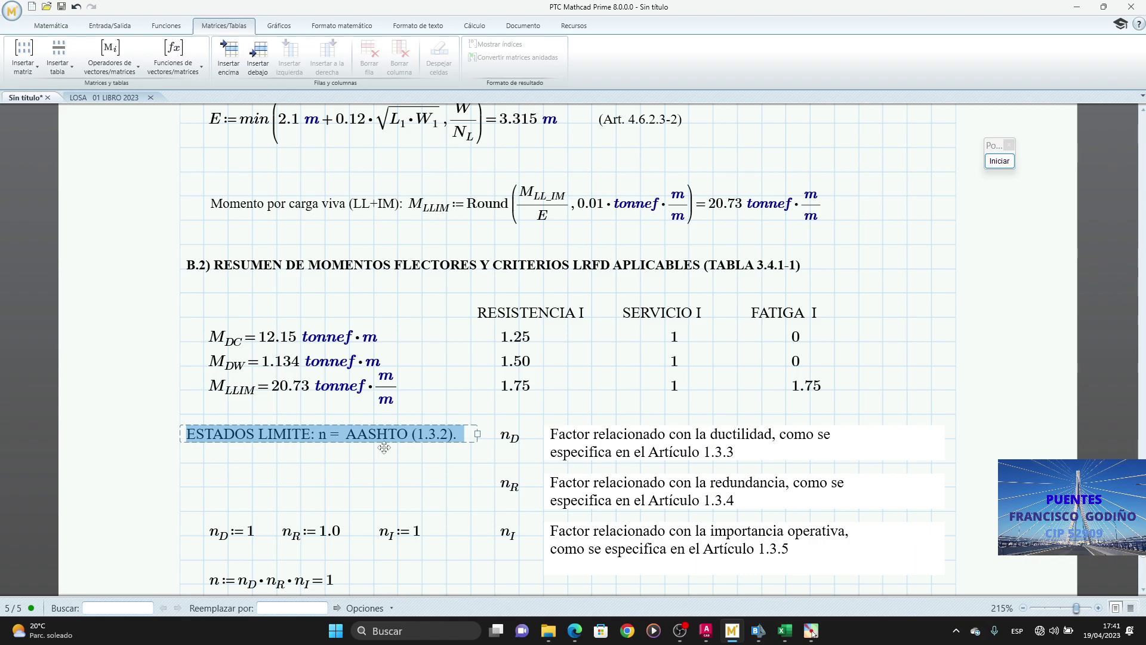
{"action": "left_click", "coordinate": [579, 635]}
{"action": "left_click", "coordinate": [102, 12]}
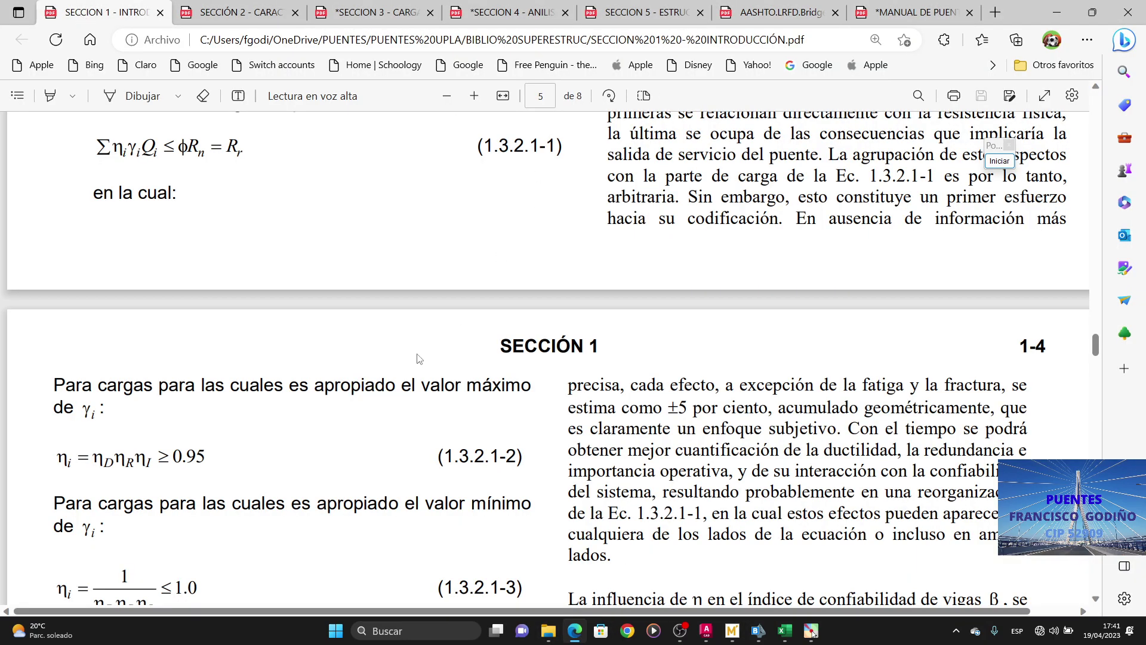
Step: Look over the load modifier equations and factor definitions, then compare them with the ESTADOS LIMITE factors in Mathcad and return to the PDF
{"action": "scroll", "coordinate": [379, 350], "scroll_direction": "down", "scroll_amount": 6}
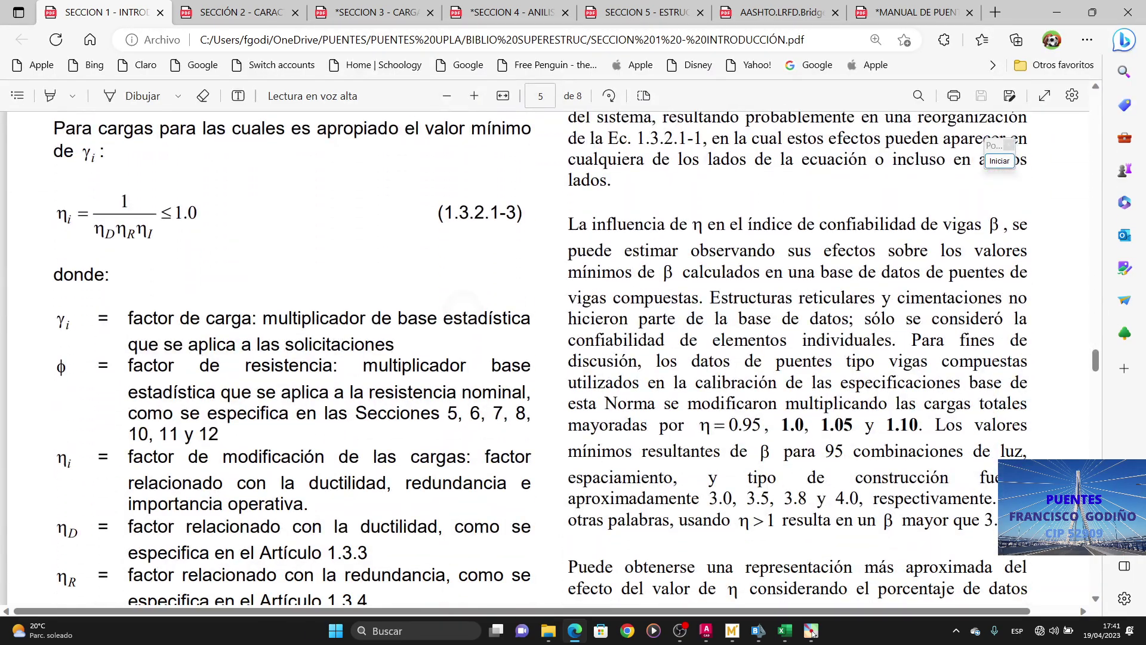
{"action": "scroll", "coordinate": [548, 358], "scroll_direction": "up", "scroll_amount": 5}
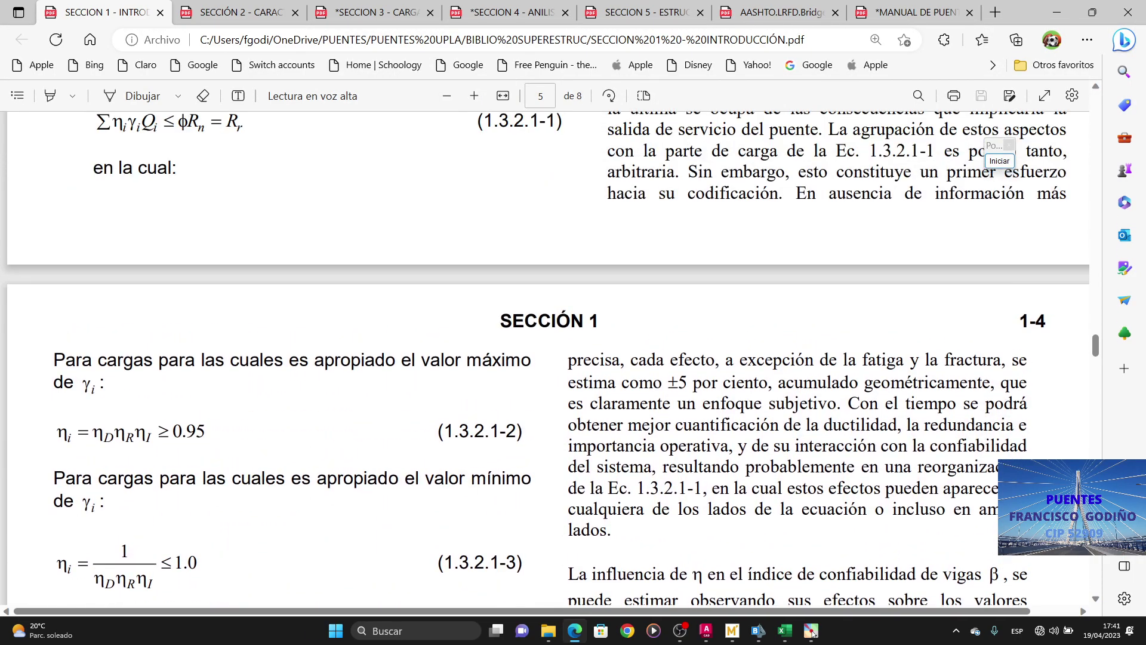
{"action": "left_click", "coordinate": [729, 636]}
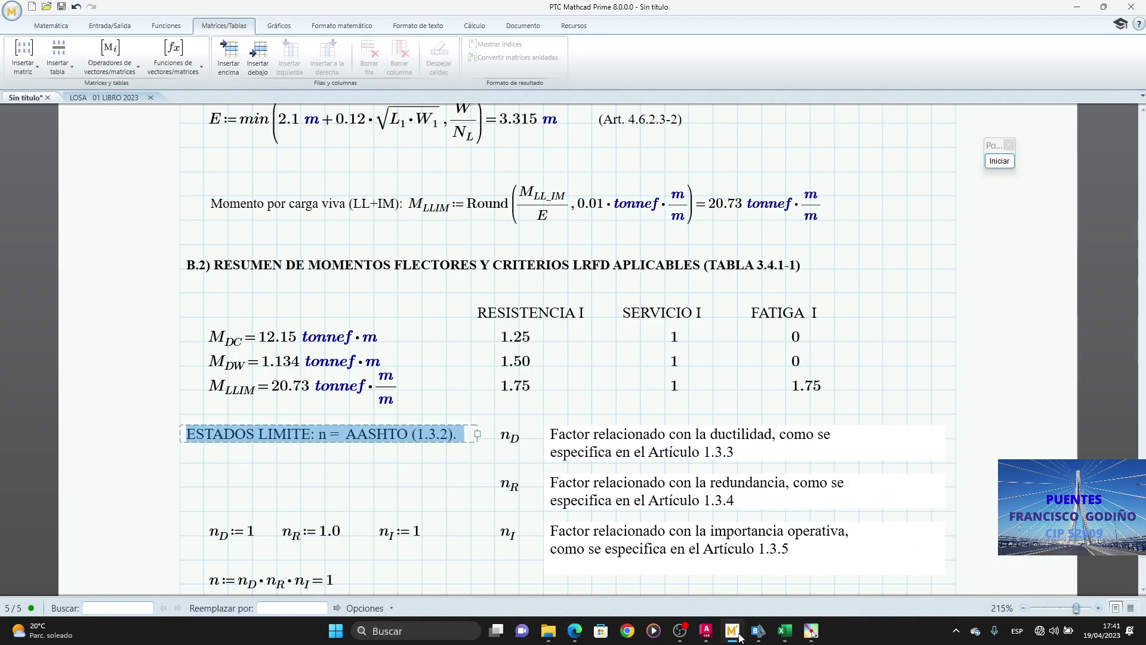
{"action": "left_click", "coordinate": [575, 635]}
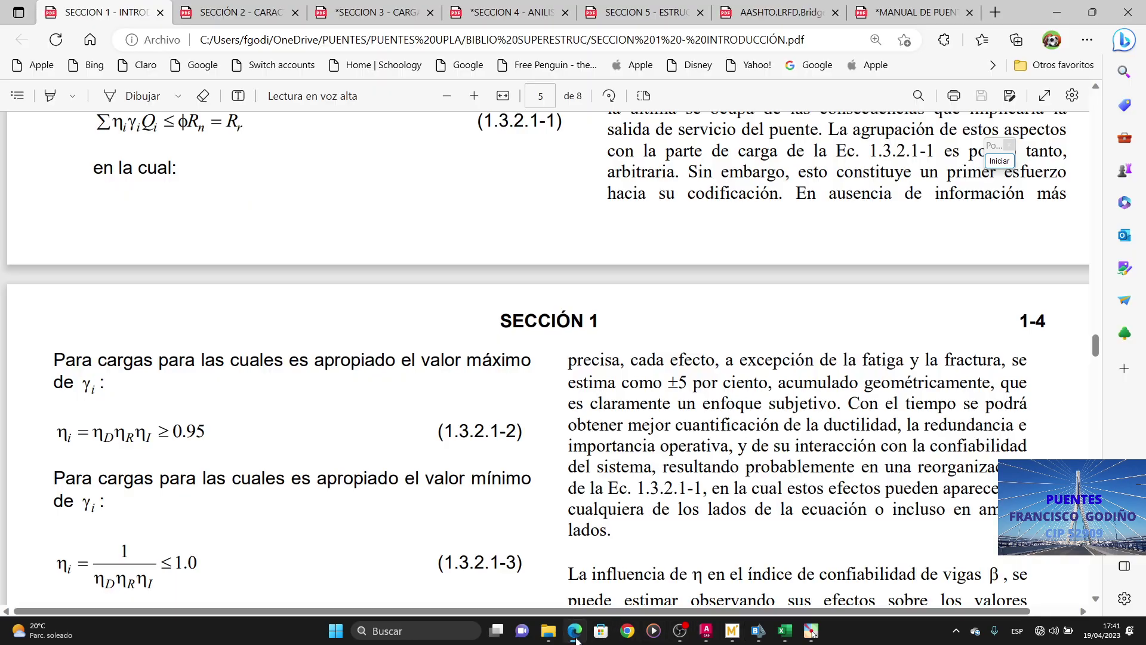
Step: Read Article 1.3.2.1 Generalidades and Equation 1.3.2.1-1 on limit states in the Section 1 PDF
{"action": "scroll", "coordinate": [493, 358], "scroll_direction": "up", "scroll_amount": 7}
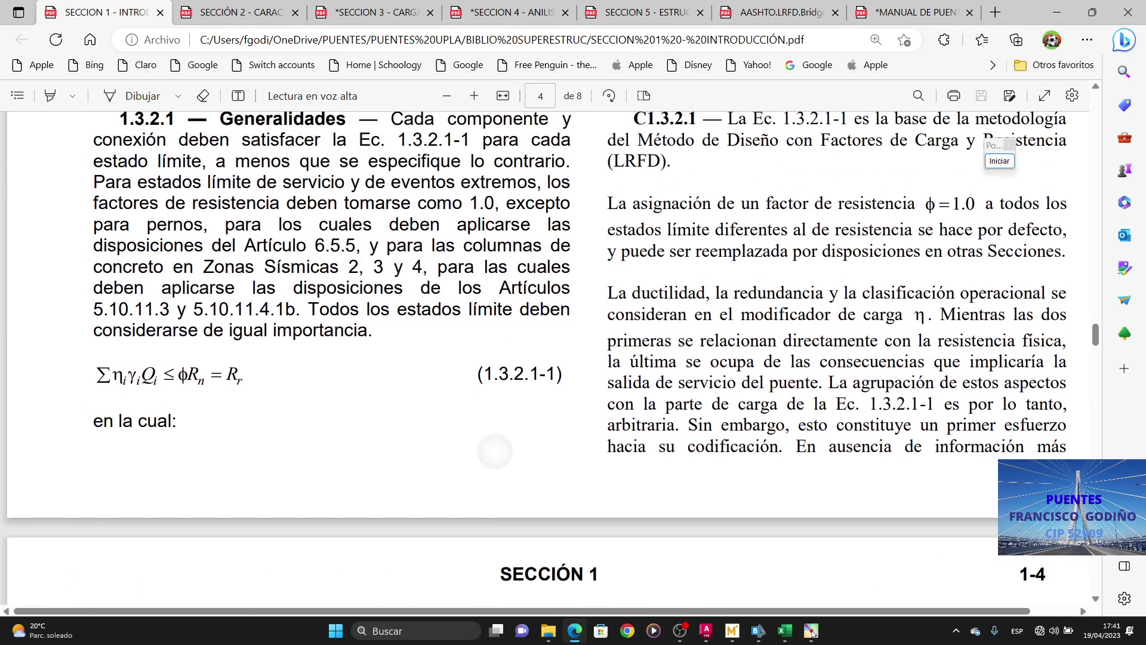
{"action": "double_click", "coordinate": [493, 462]}
{"action": "right_click", "coordinate": [493, 462]}
{"action": "scroll", "coordinate": [471, 472], "scroll_direction": "down", "scroll_amount": 3}
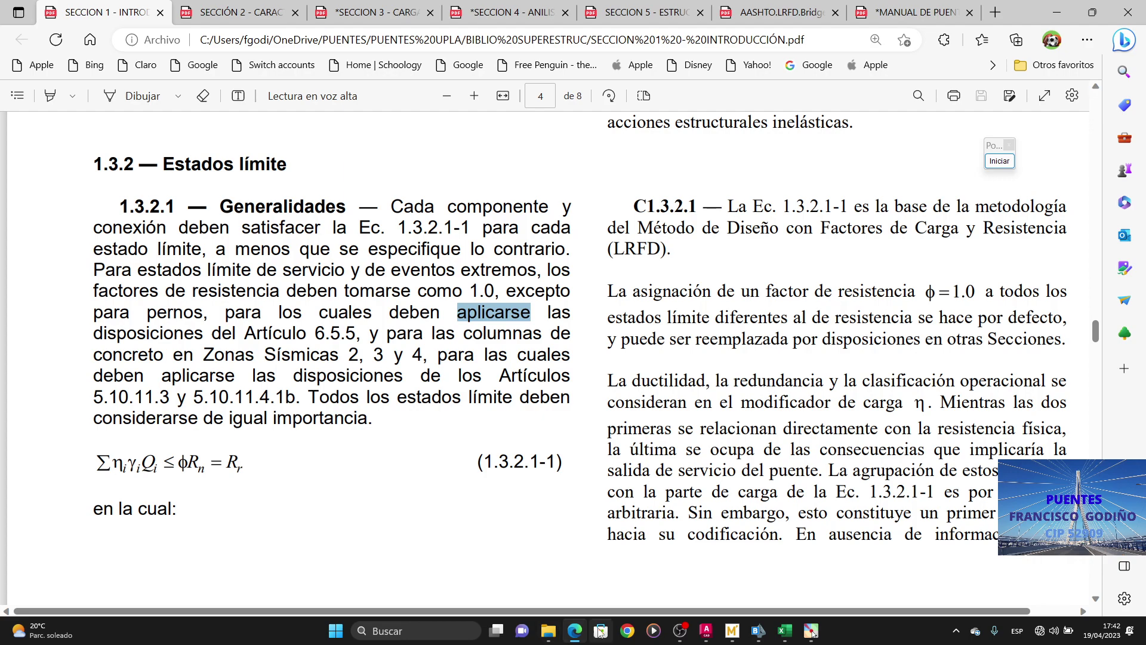
{"action": "left_click", "coordinate": [492, 400]}
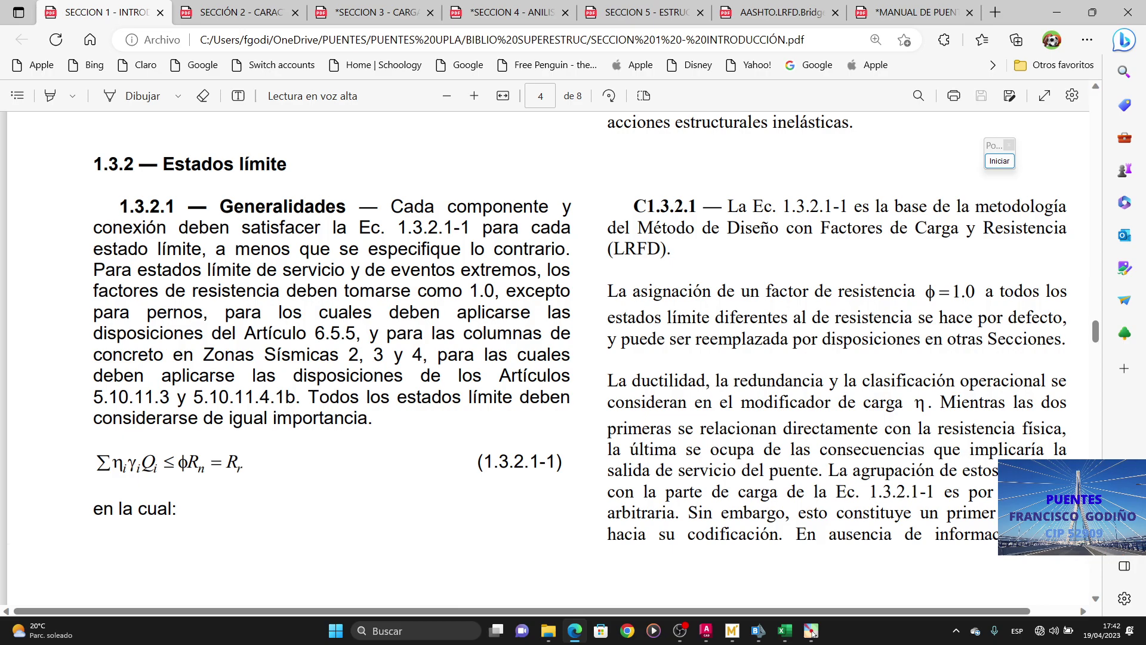
Step: Enlarge Equation 1.3.2.1-2 for maximum load factors and point out its ductility, redundancy and importance modifiers
{"action": "scroll", "coordinate": [546, 359], "scroll_direction": "down", "scroll_amount": 6}
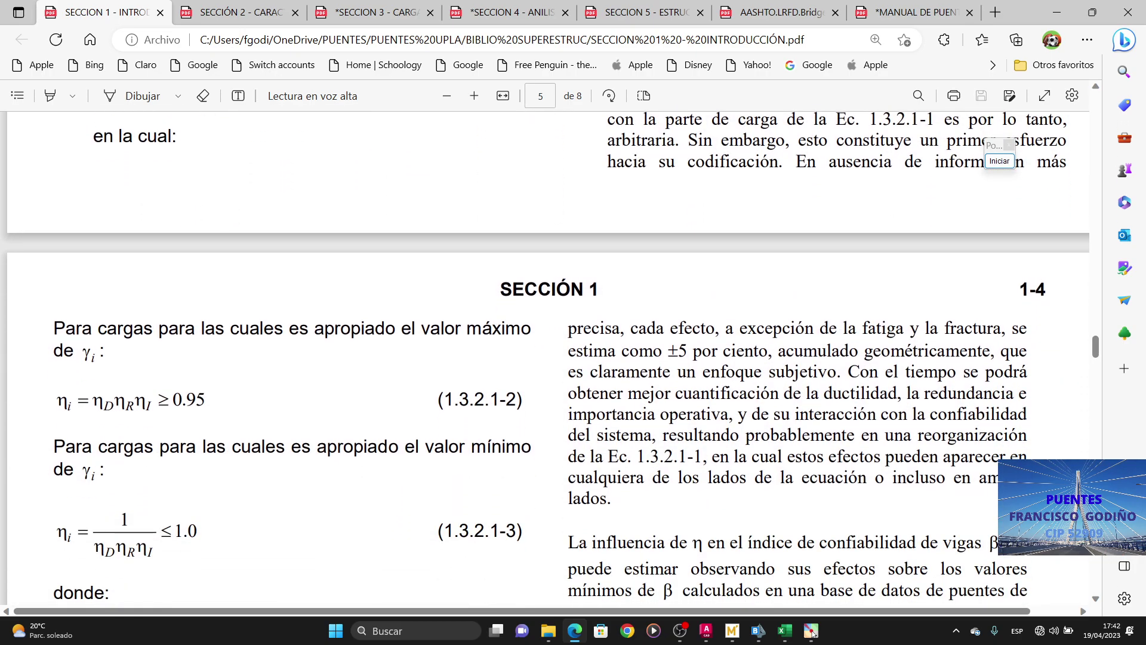
{"action": "key", "text": "ctrl+plus"}
{"action": "key", "text": "ctrl+plus"}
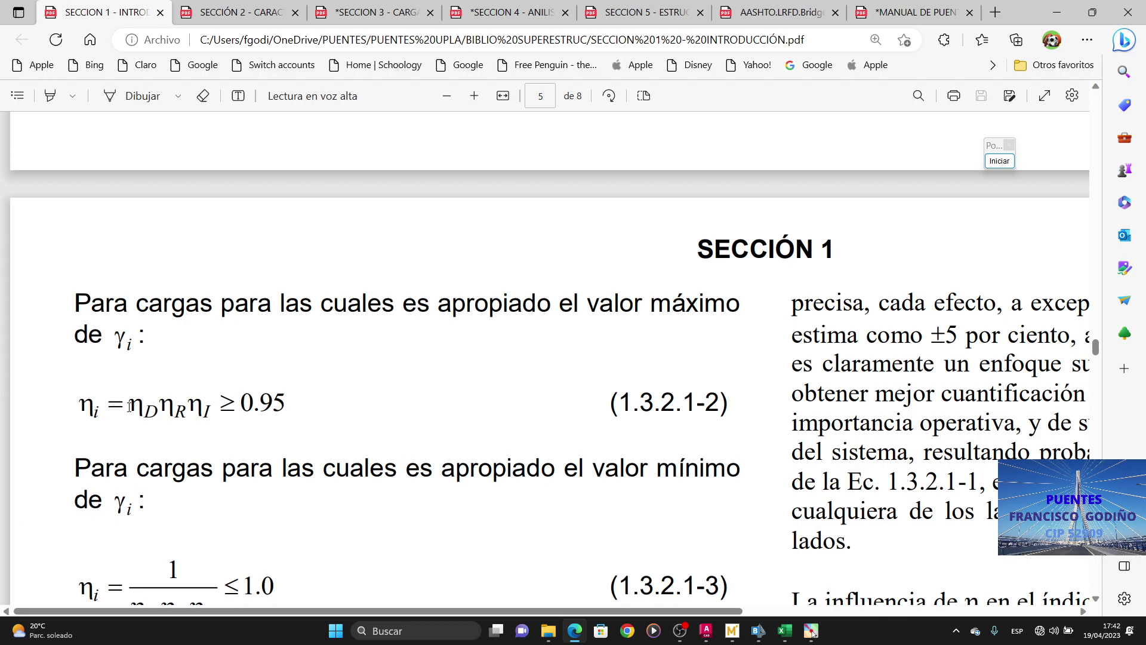
{"action": "left_click_drag", "start_coordinate": [129, 407], "coordinate": [180, 413]}
{"action": "left_click", "coordinate": [206, 412]}
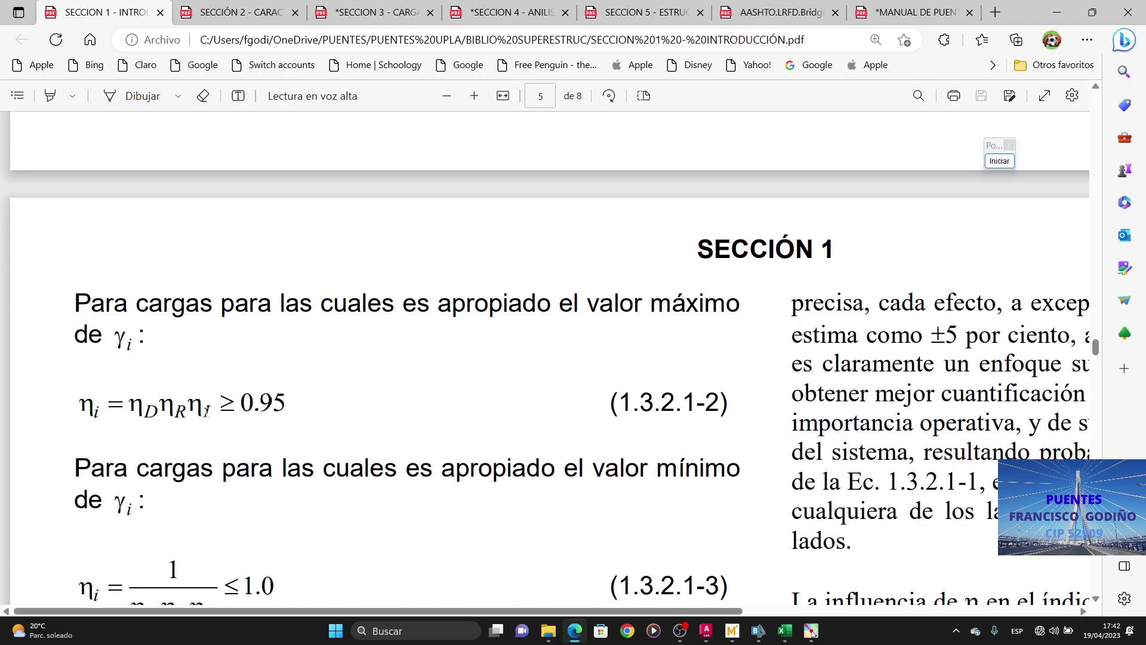